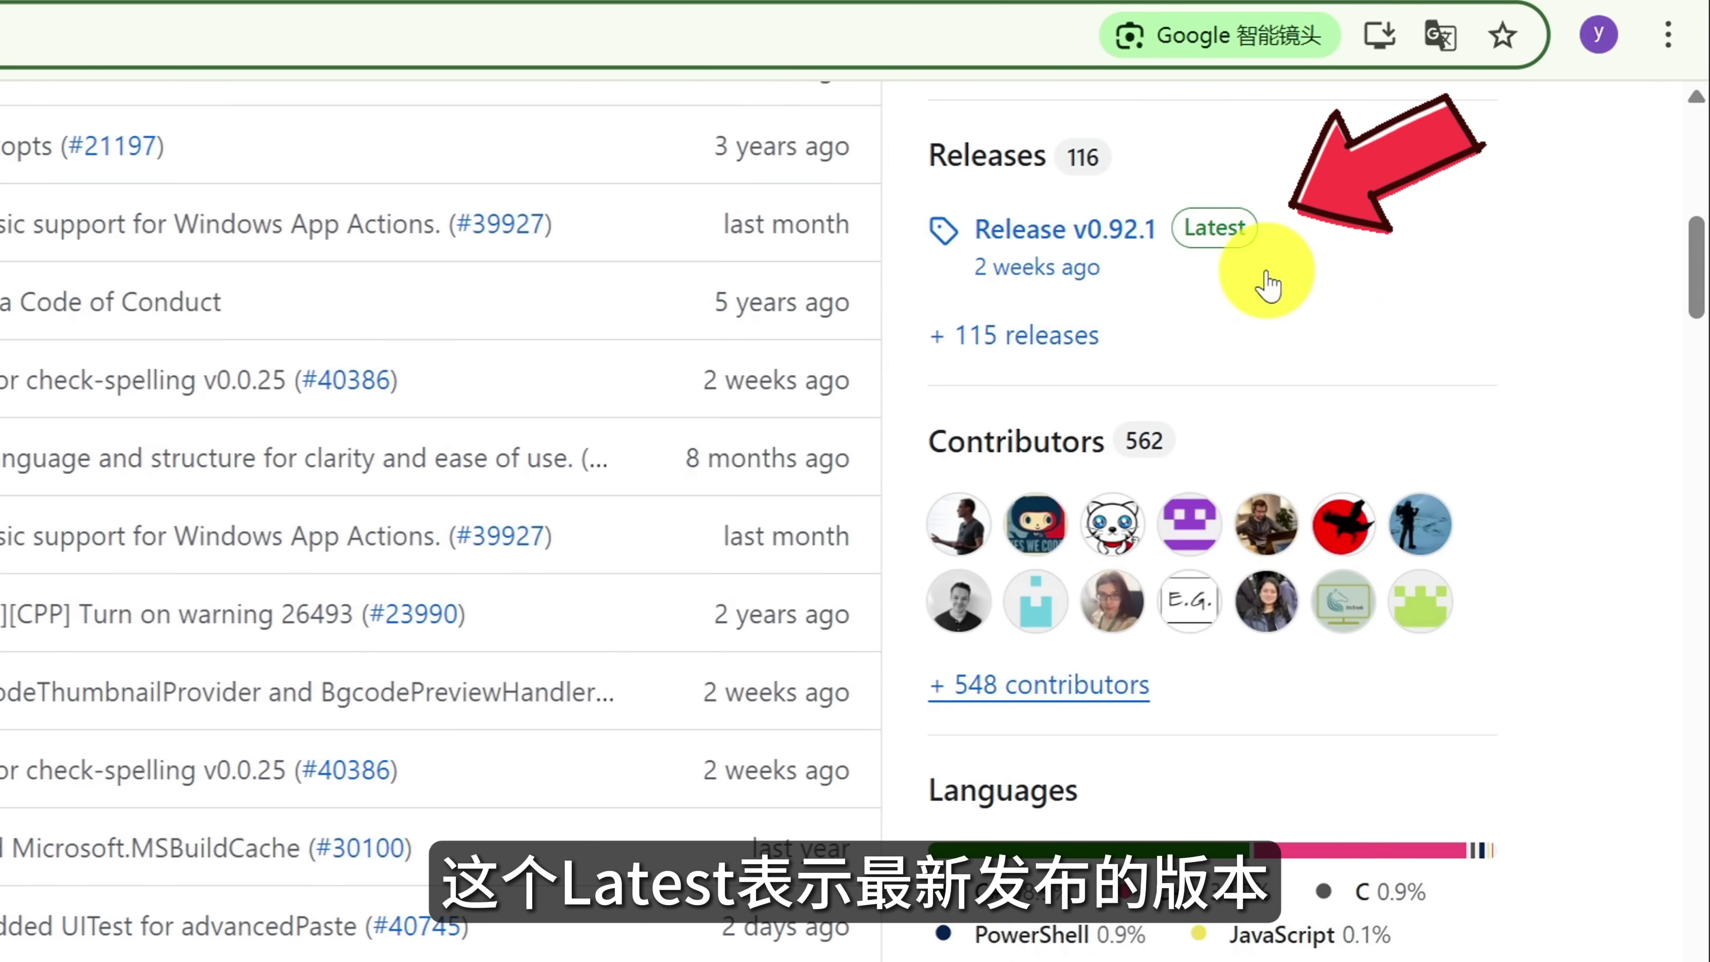
# Open the GitHub release page for PowerToys v0.92.1, marked Latest.
pyautogui.click(1222, 234)
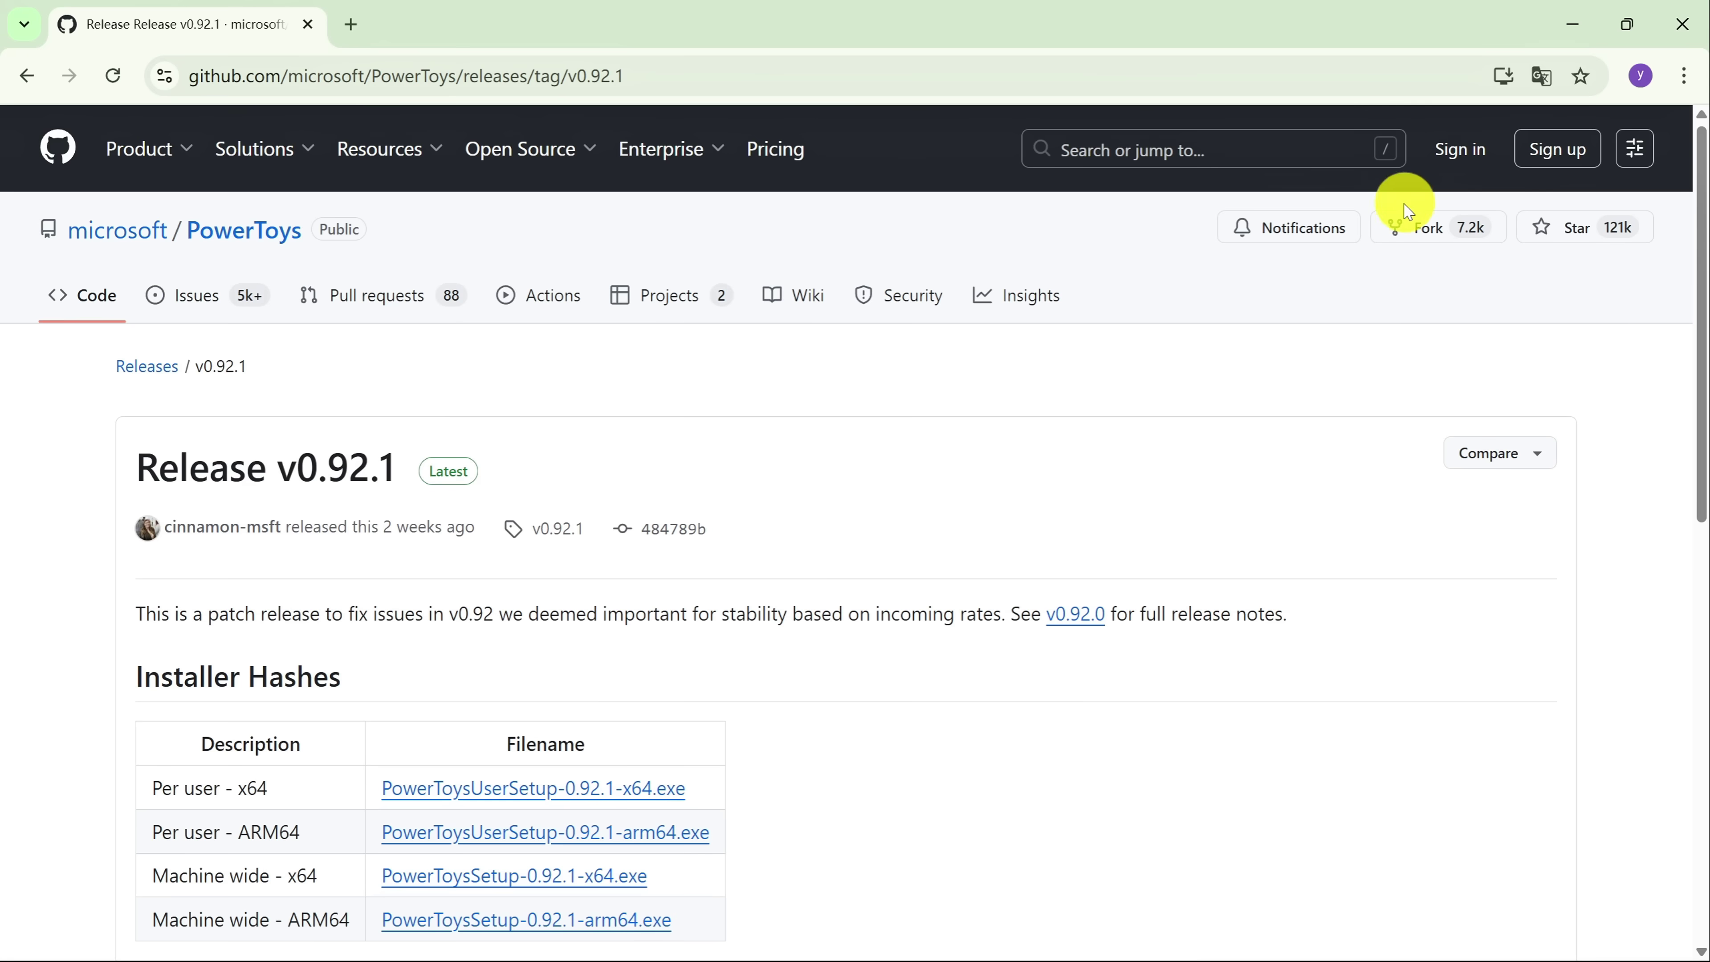
# Download PowerToysUserSetup-0.92.1-x64.exe (398 MB) from the release assets and confirm it finished.
pyautogui.scroll(-10, 1355, 650)
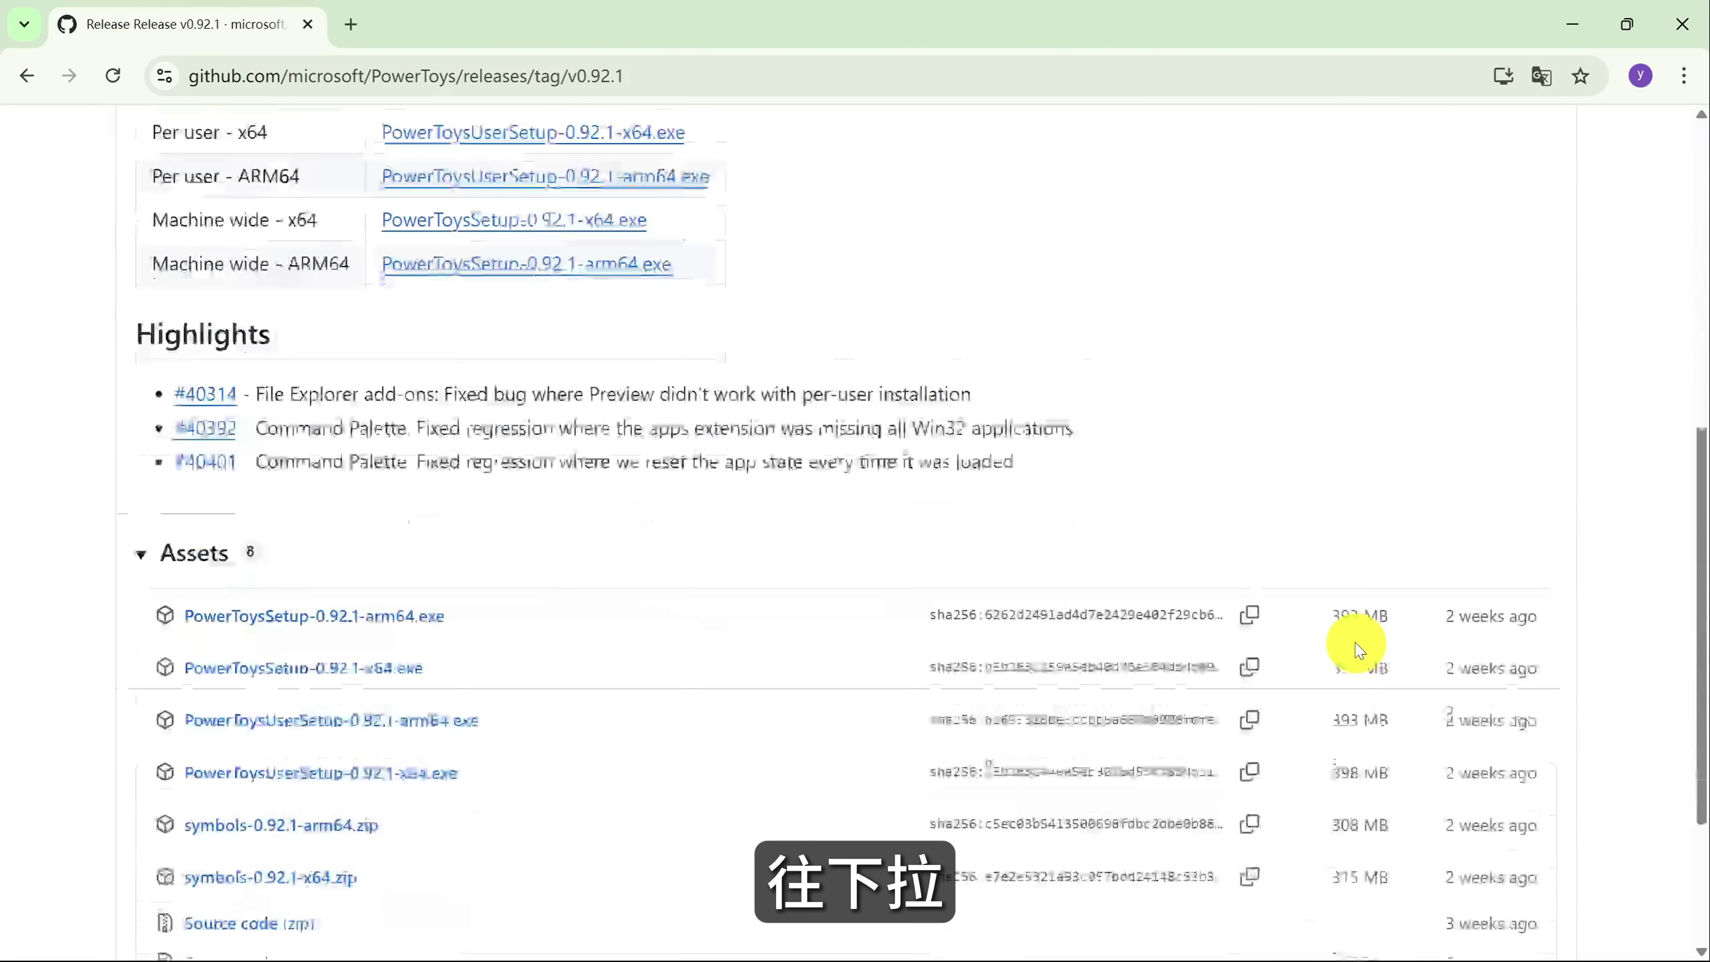
pyautogui.scroll(-3, 1357, 644)
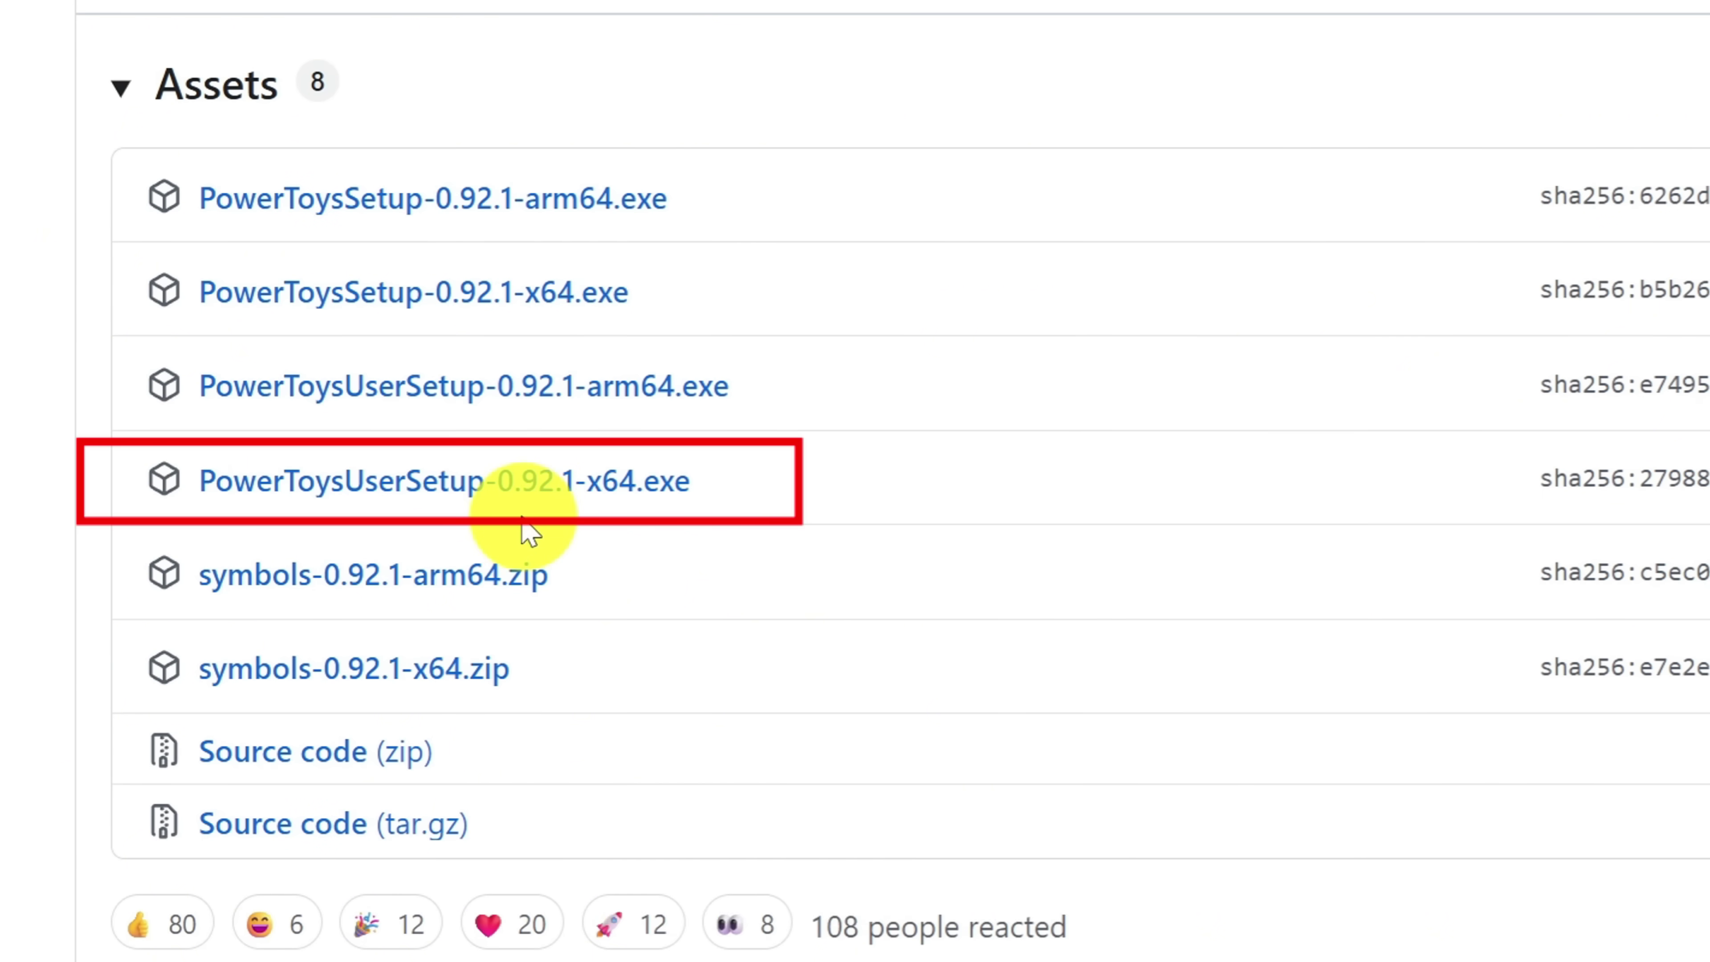
pyautogui.click(706, 515)
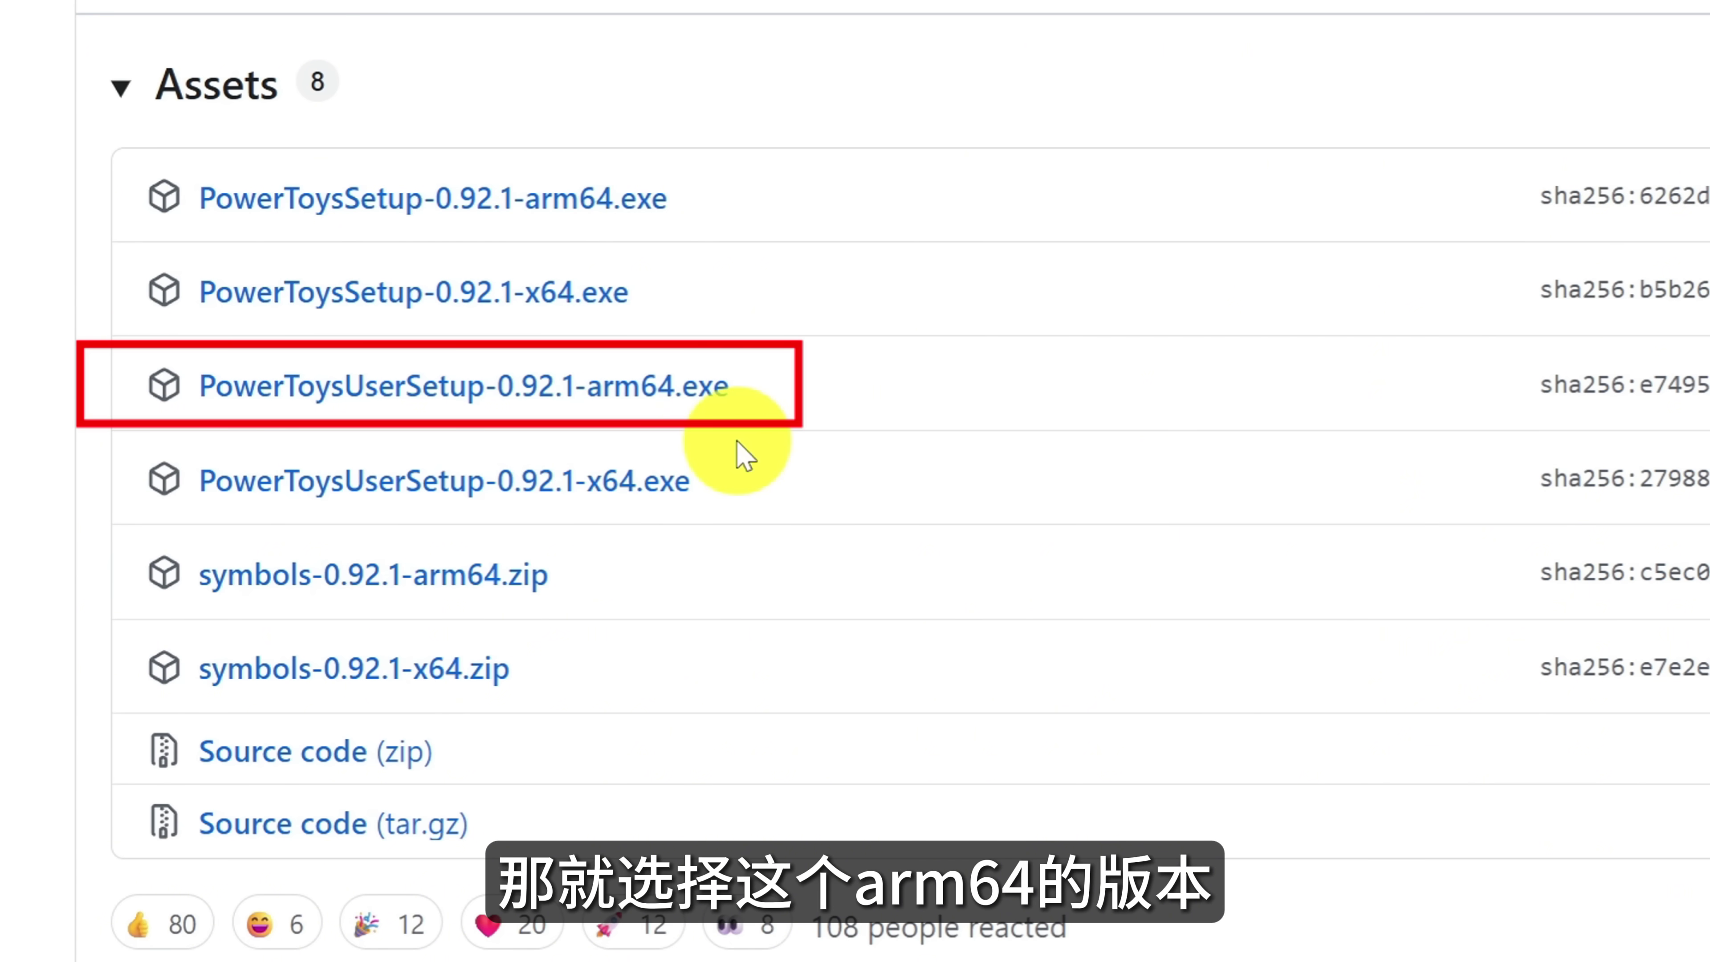
pyautogui.click(483, 496)
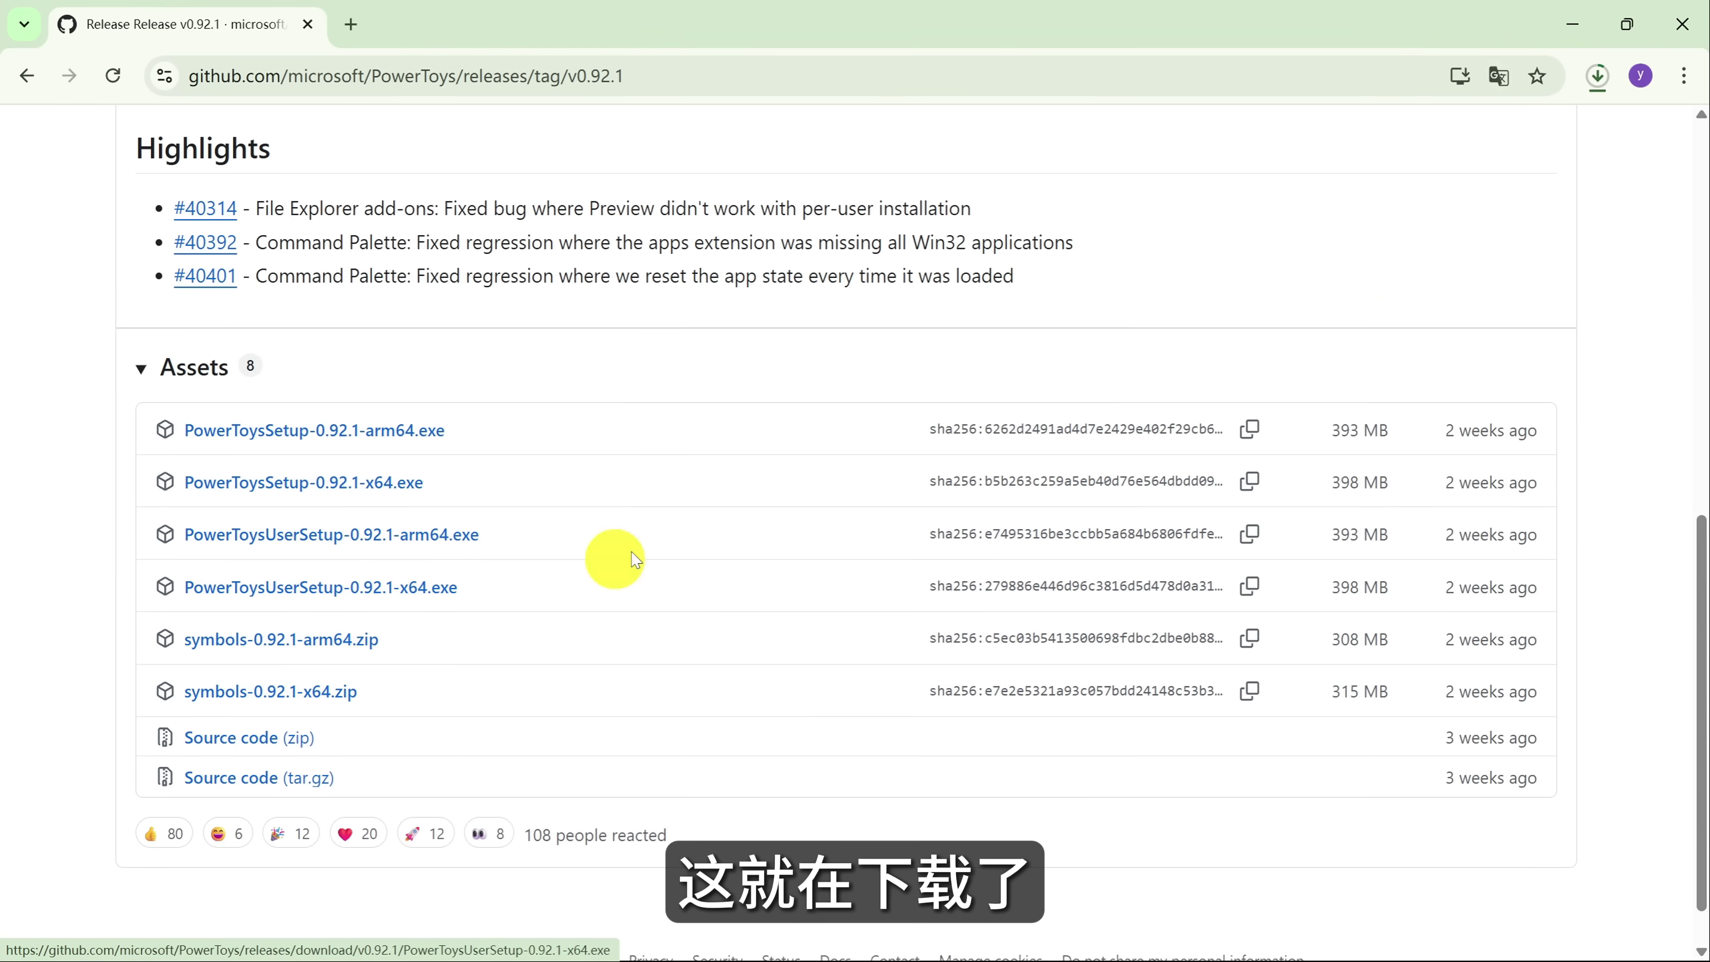
pyautogui.click(1608, 85)
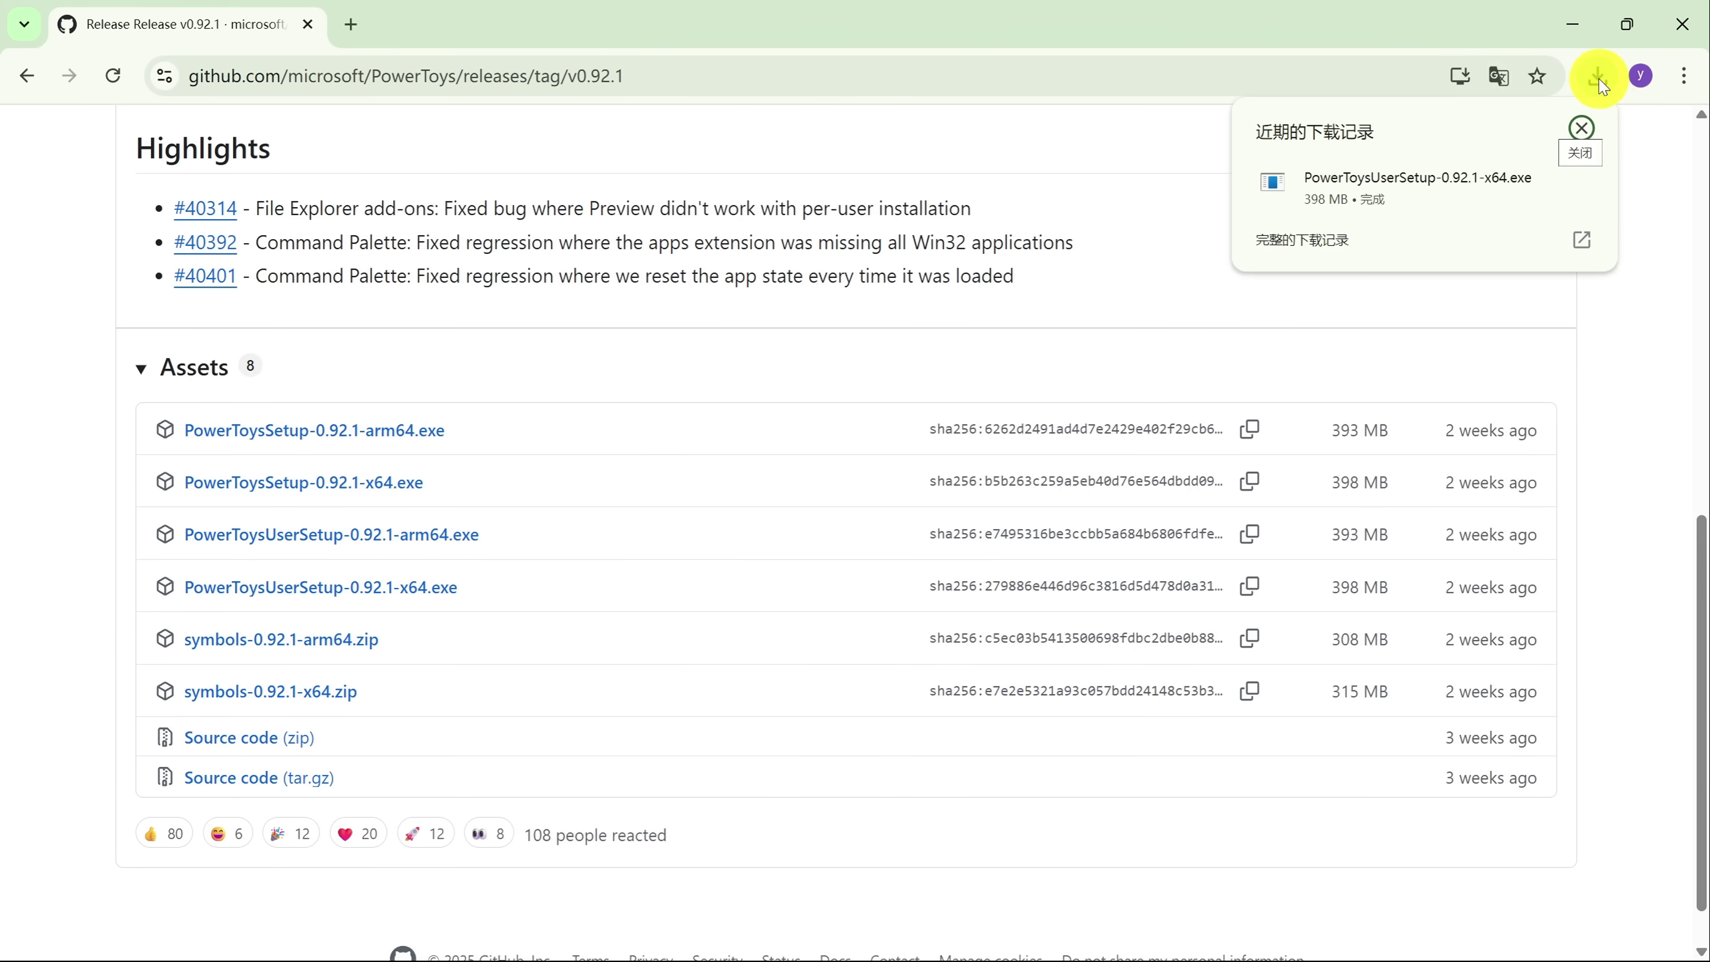
# Run the downloaded setup and install PowerToys (Preview) x64, accepting the MIT license.
pyautogui.click(1539, 182)
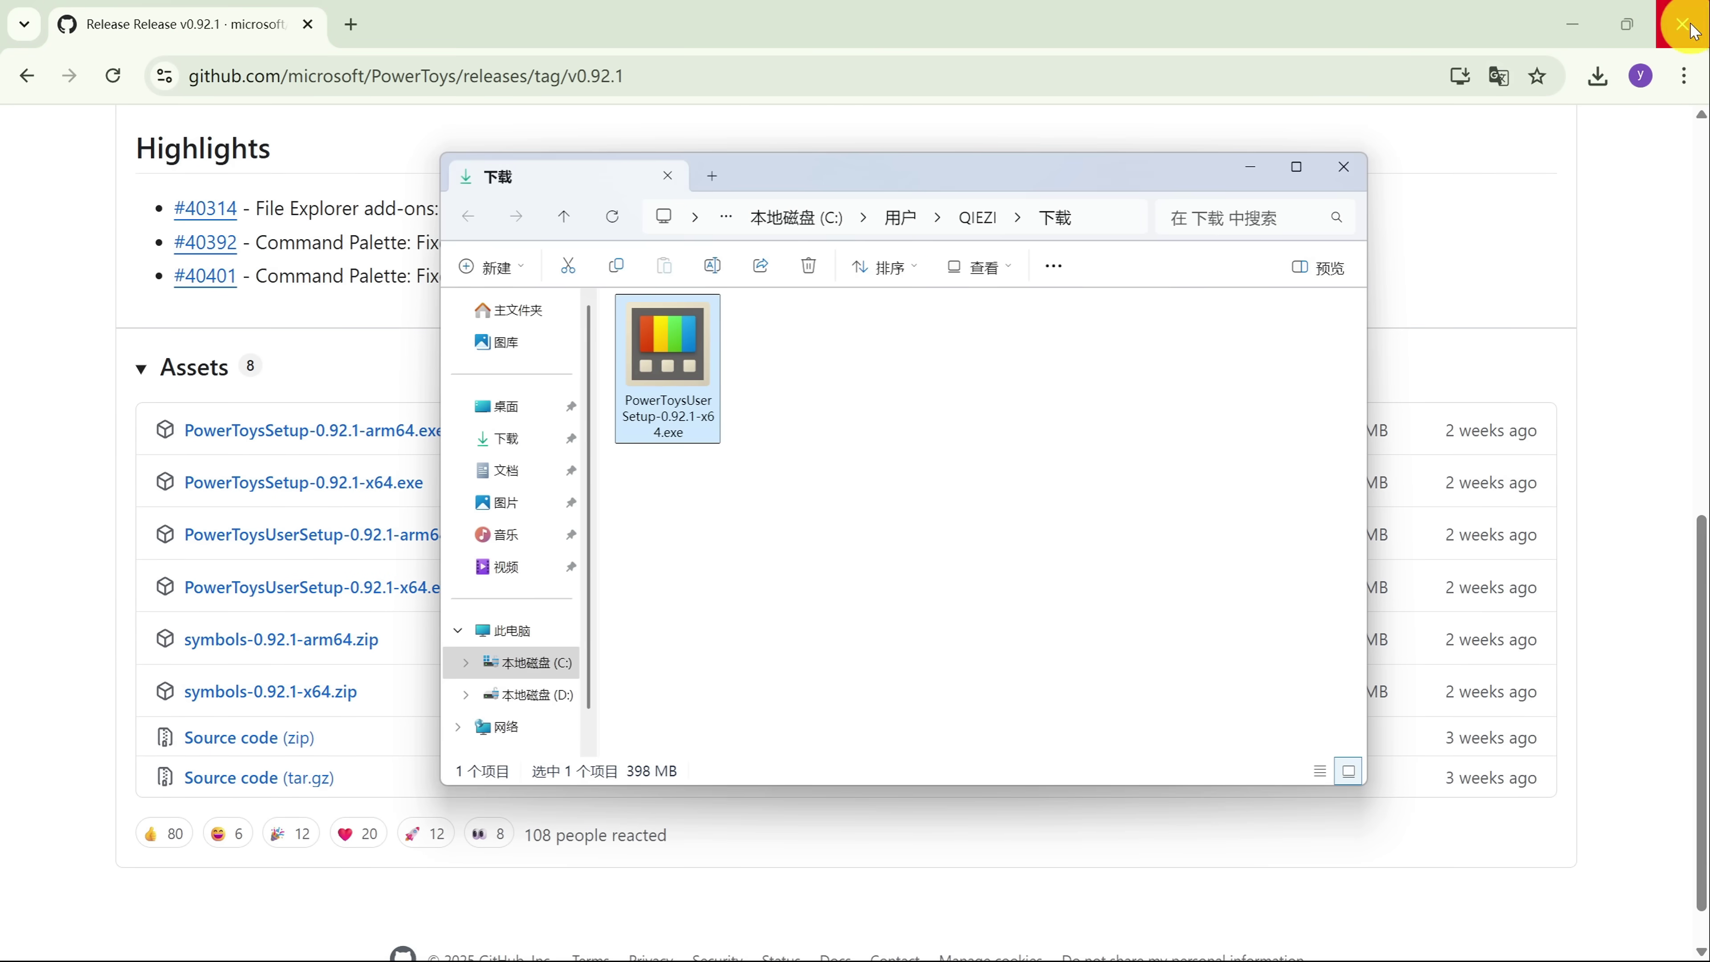
pyautogui.click(1684, 26)
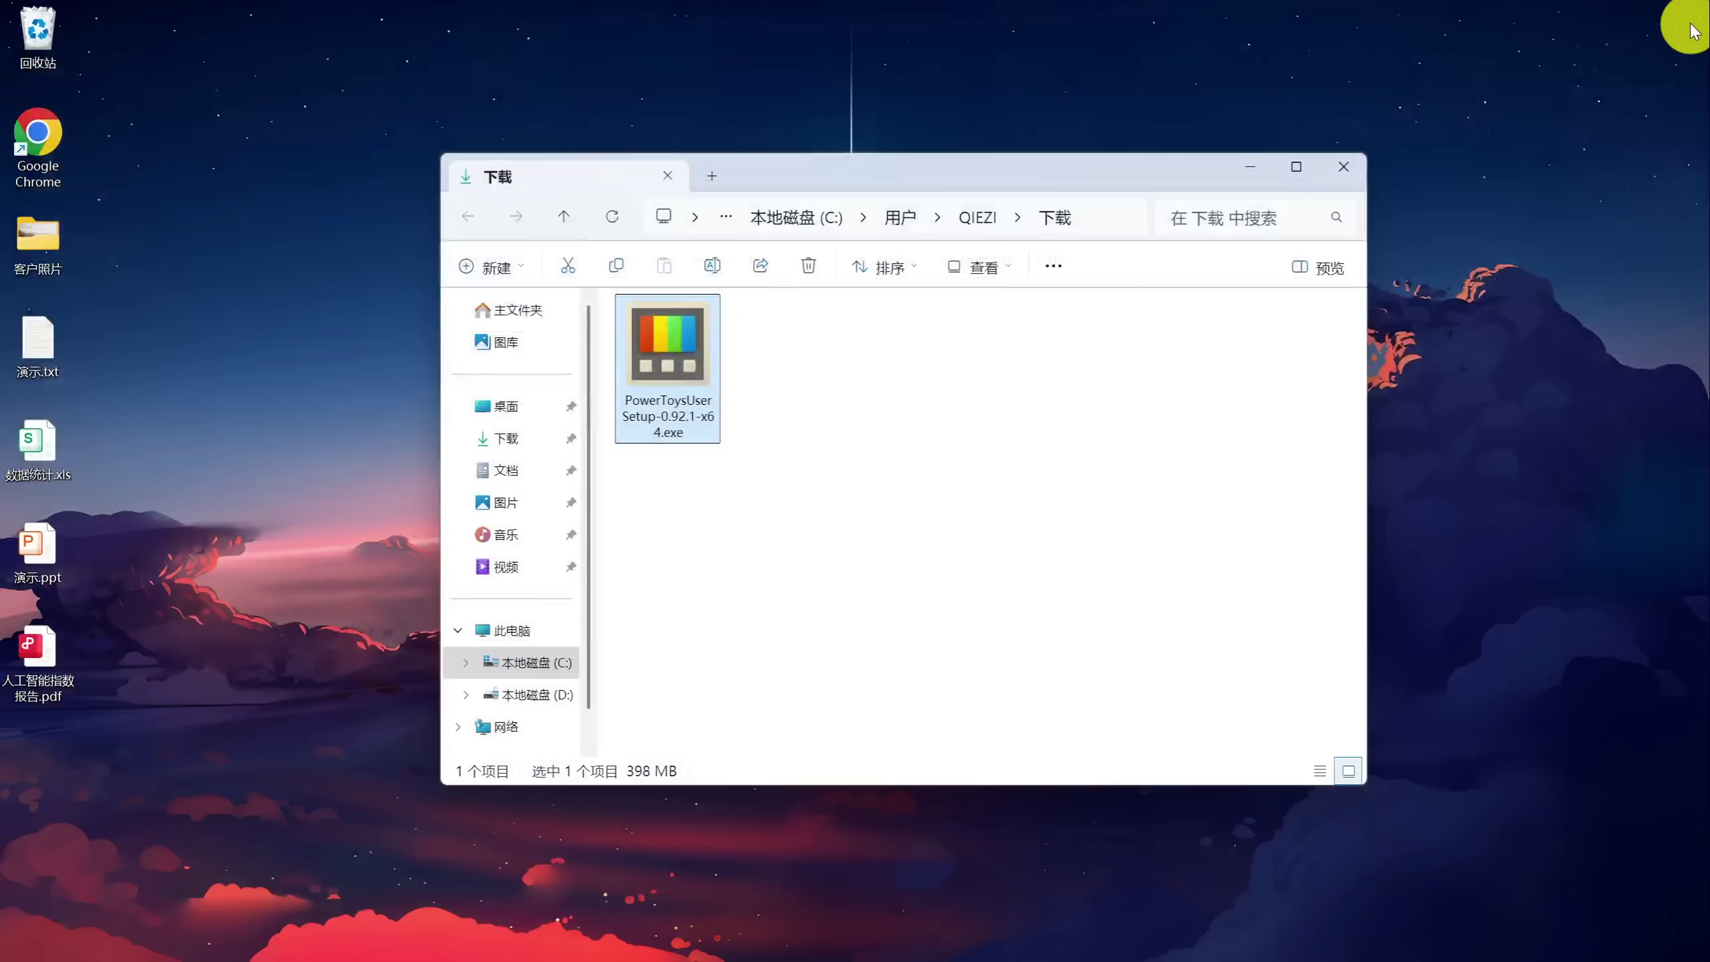
pyautogui.doubleClick(705, 364)
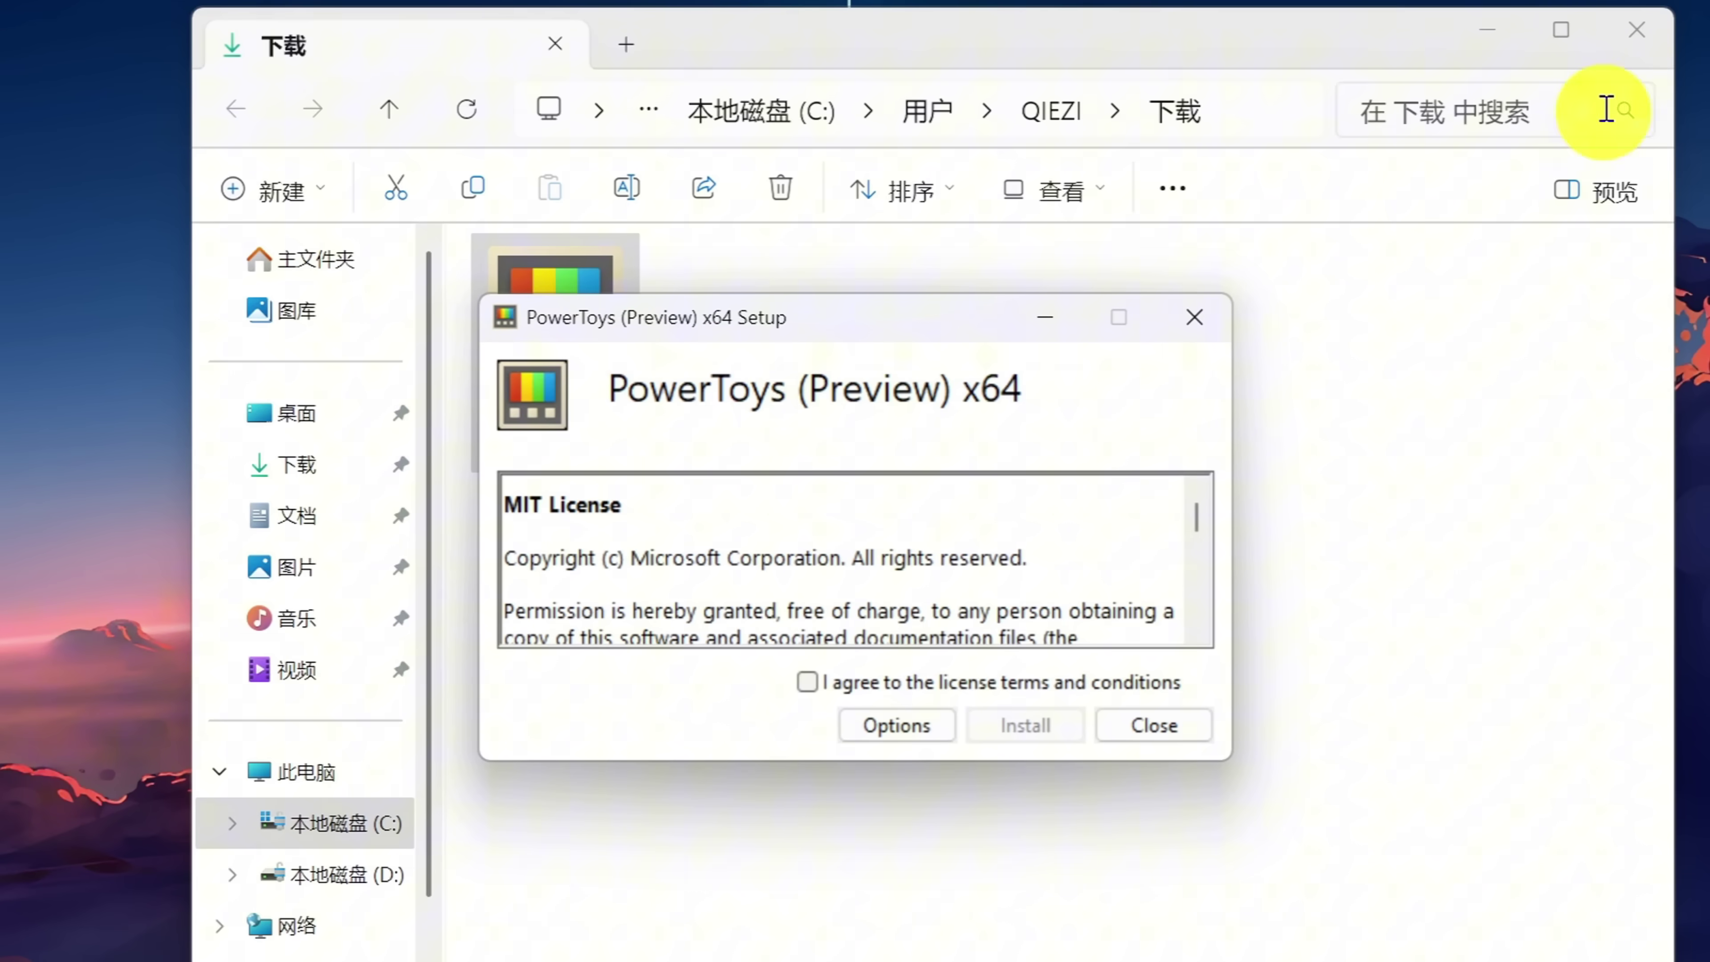
pyautogui.click(1344, 167)
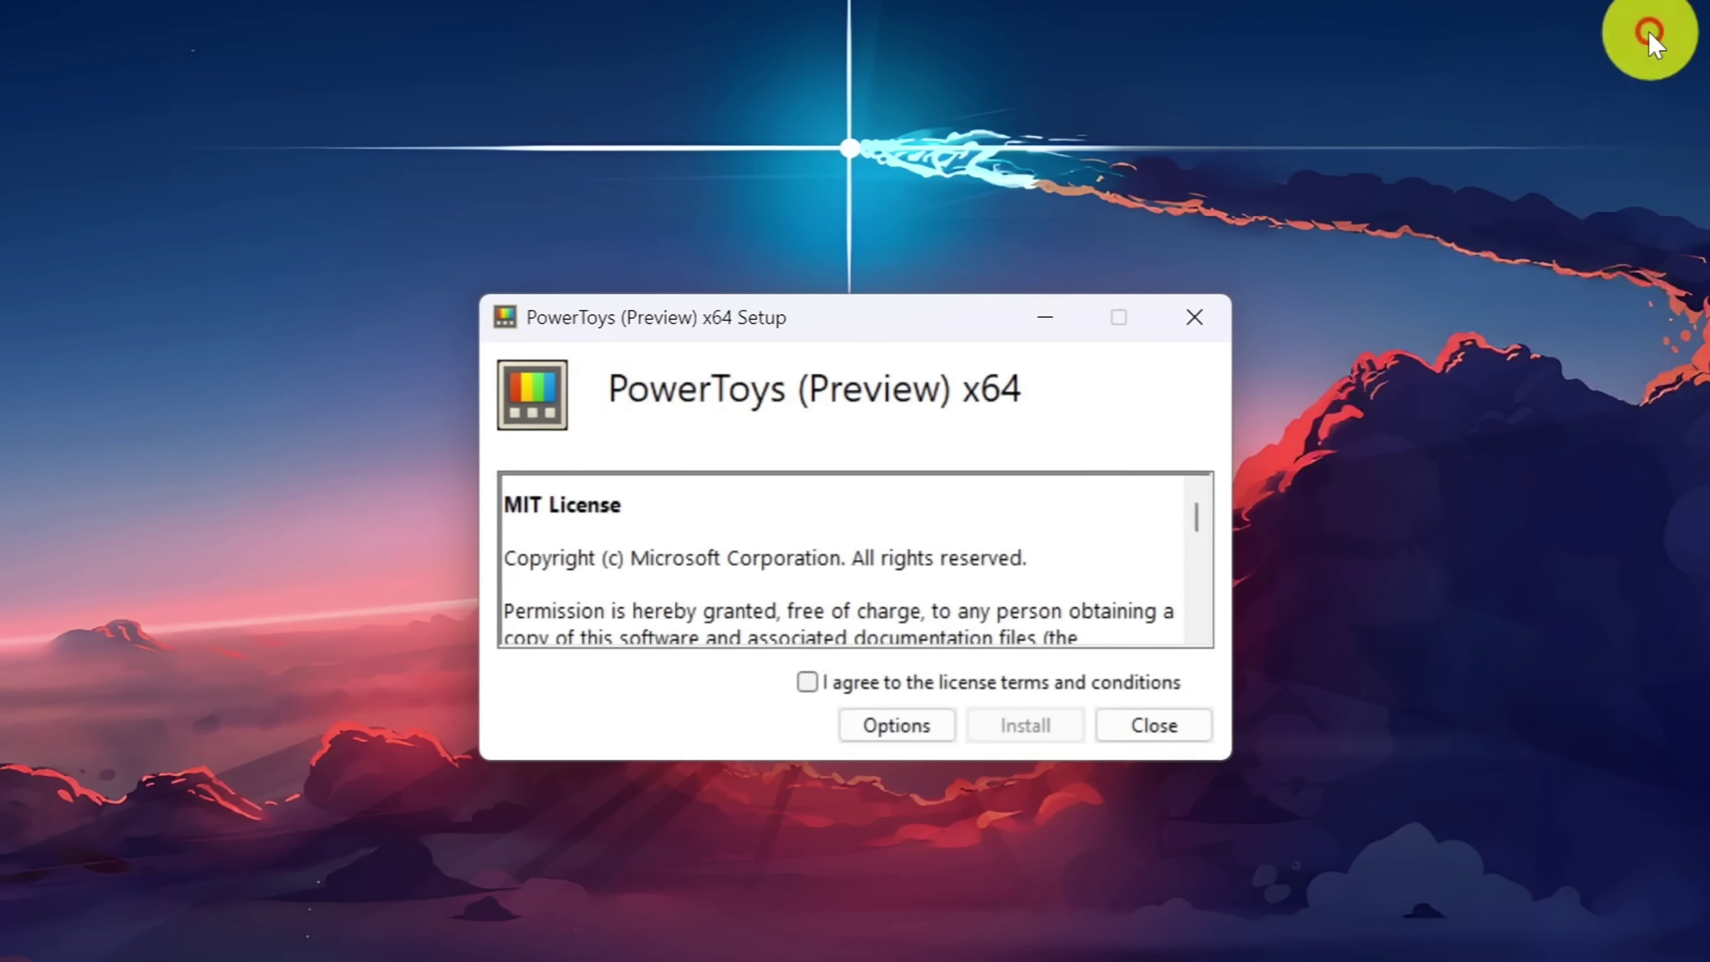
pyautogui.click(1031, 729)
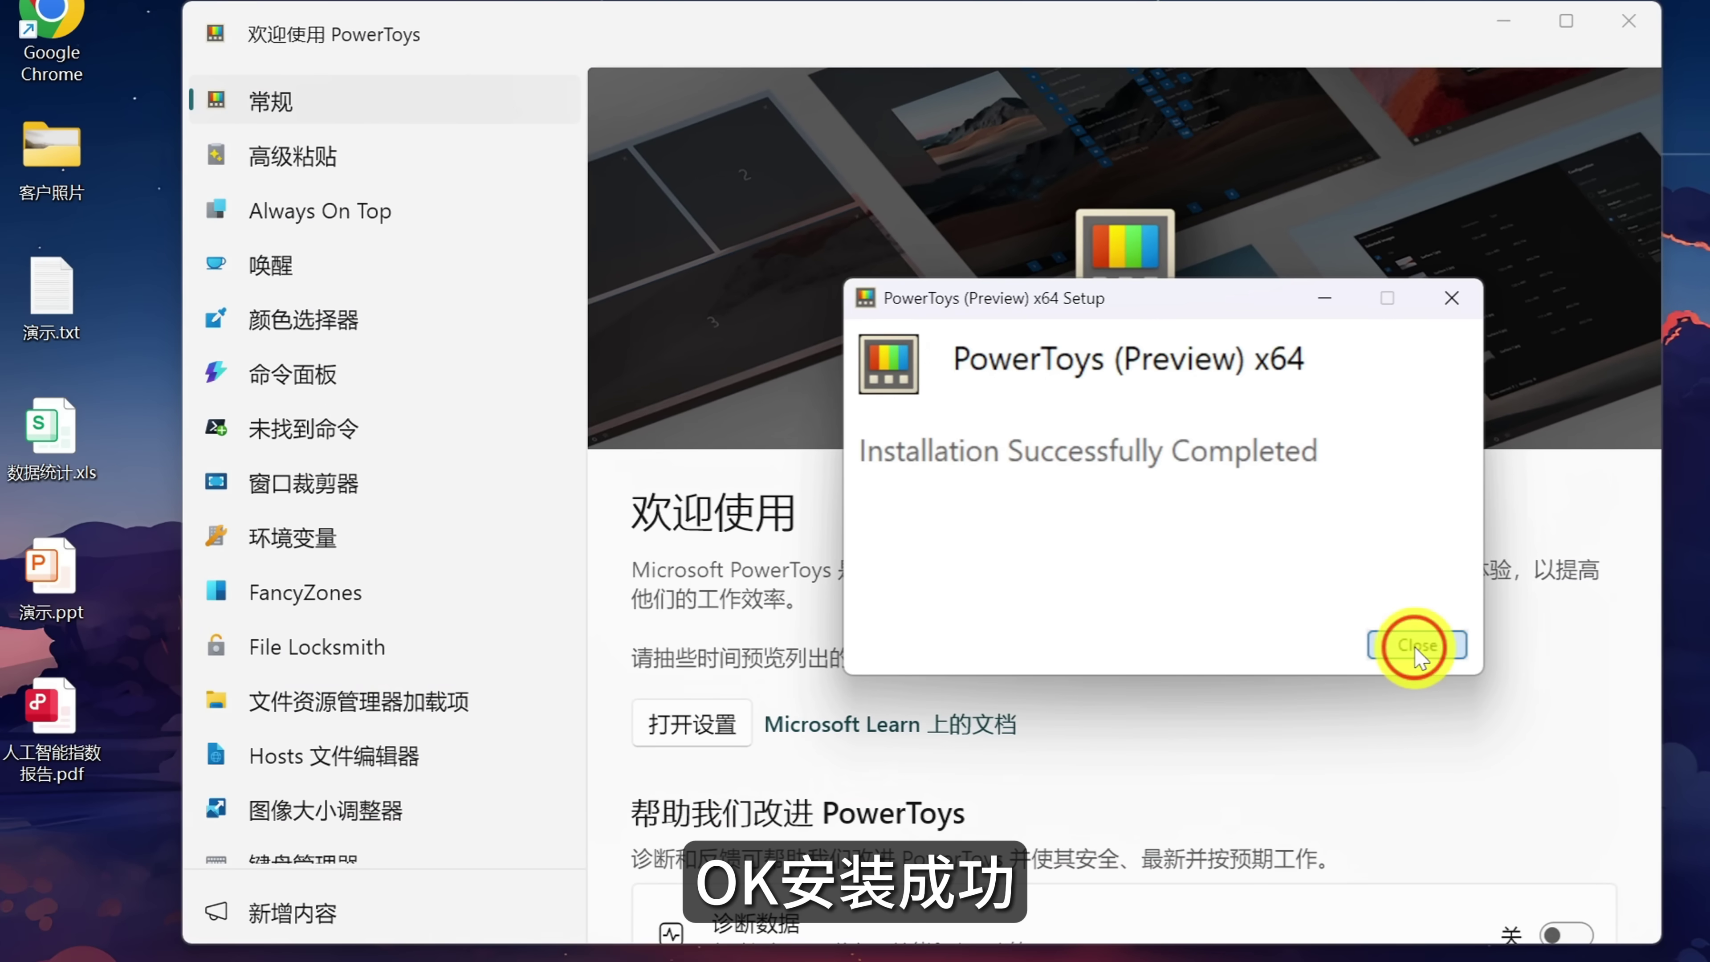
pyautogui.click(1416, 646)
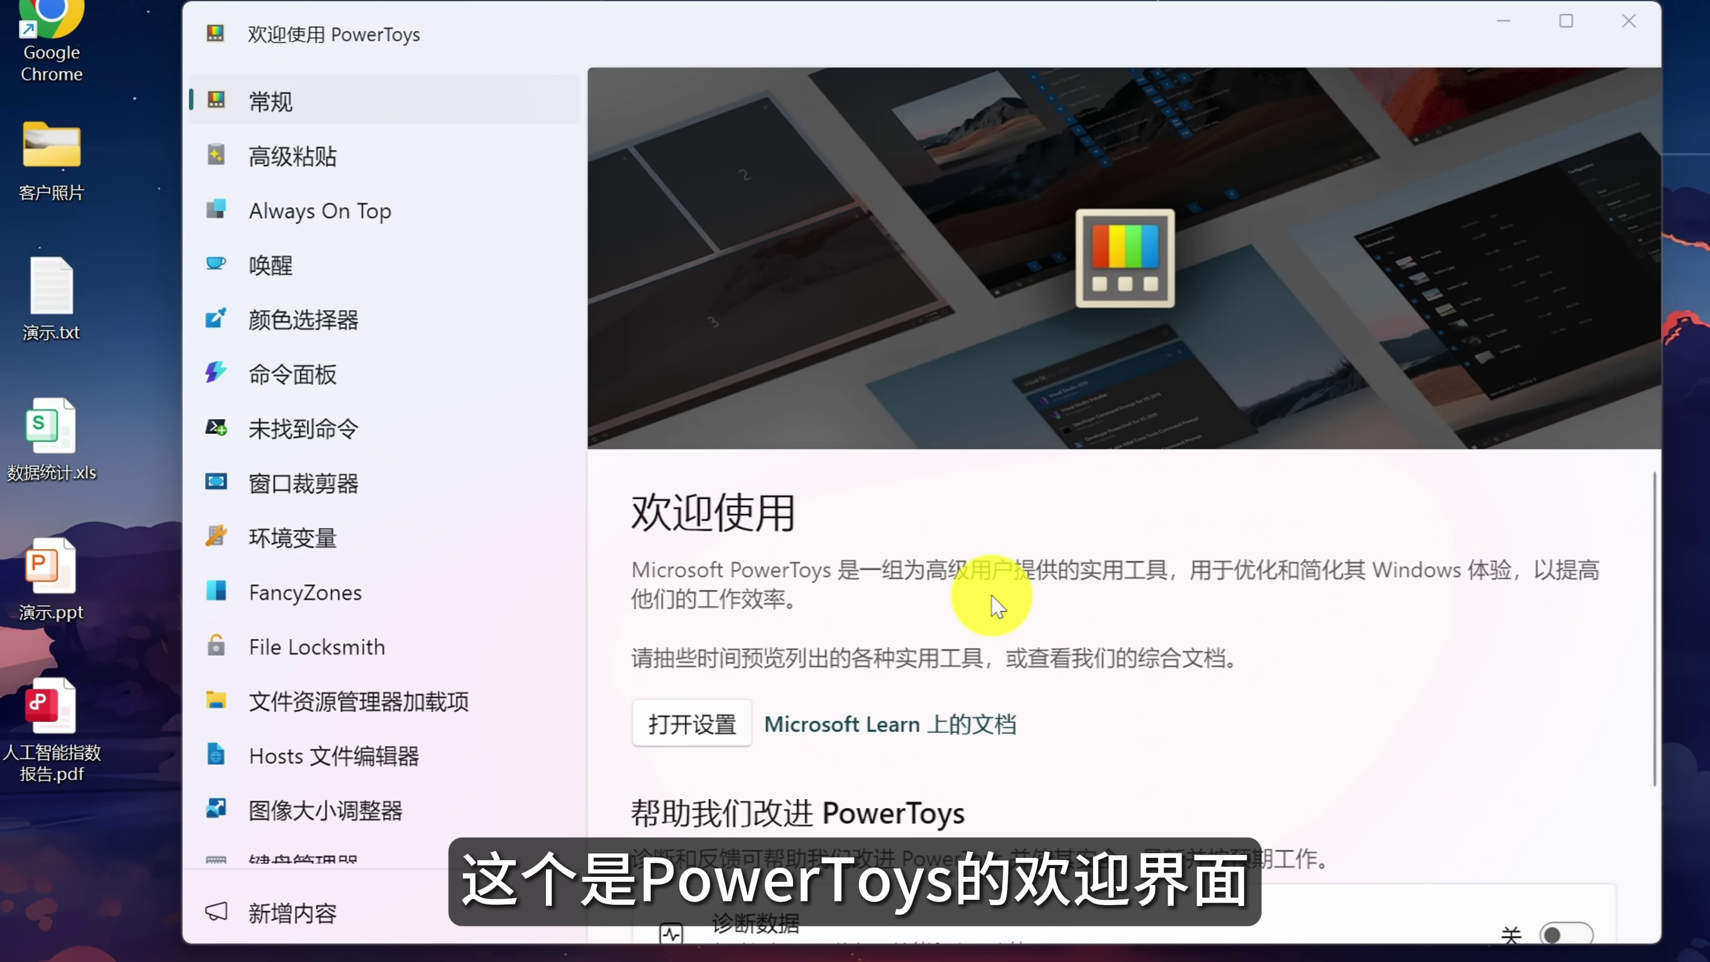
# Browse the Always On Top and Color Picker intros, close the welcome window, and reveal hidden tray icons.
pyautogui.click(361, 217)
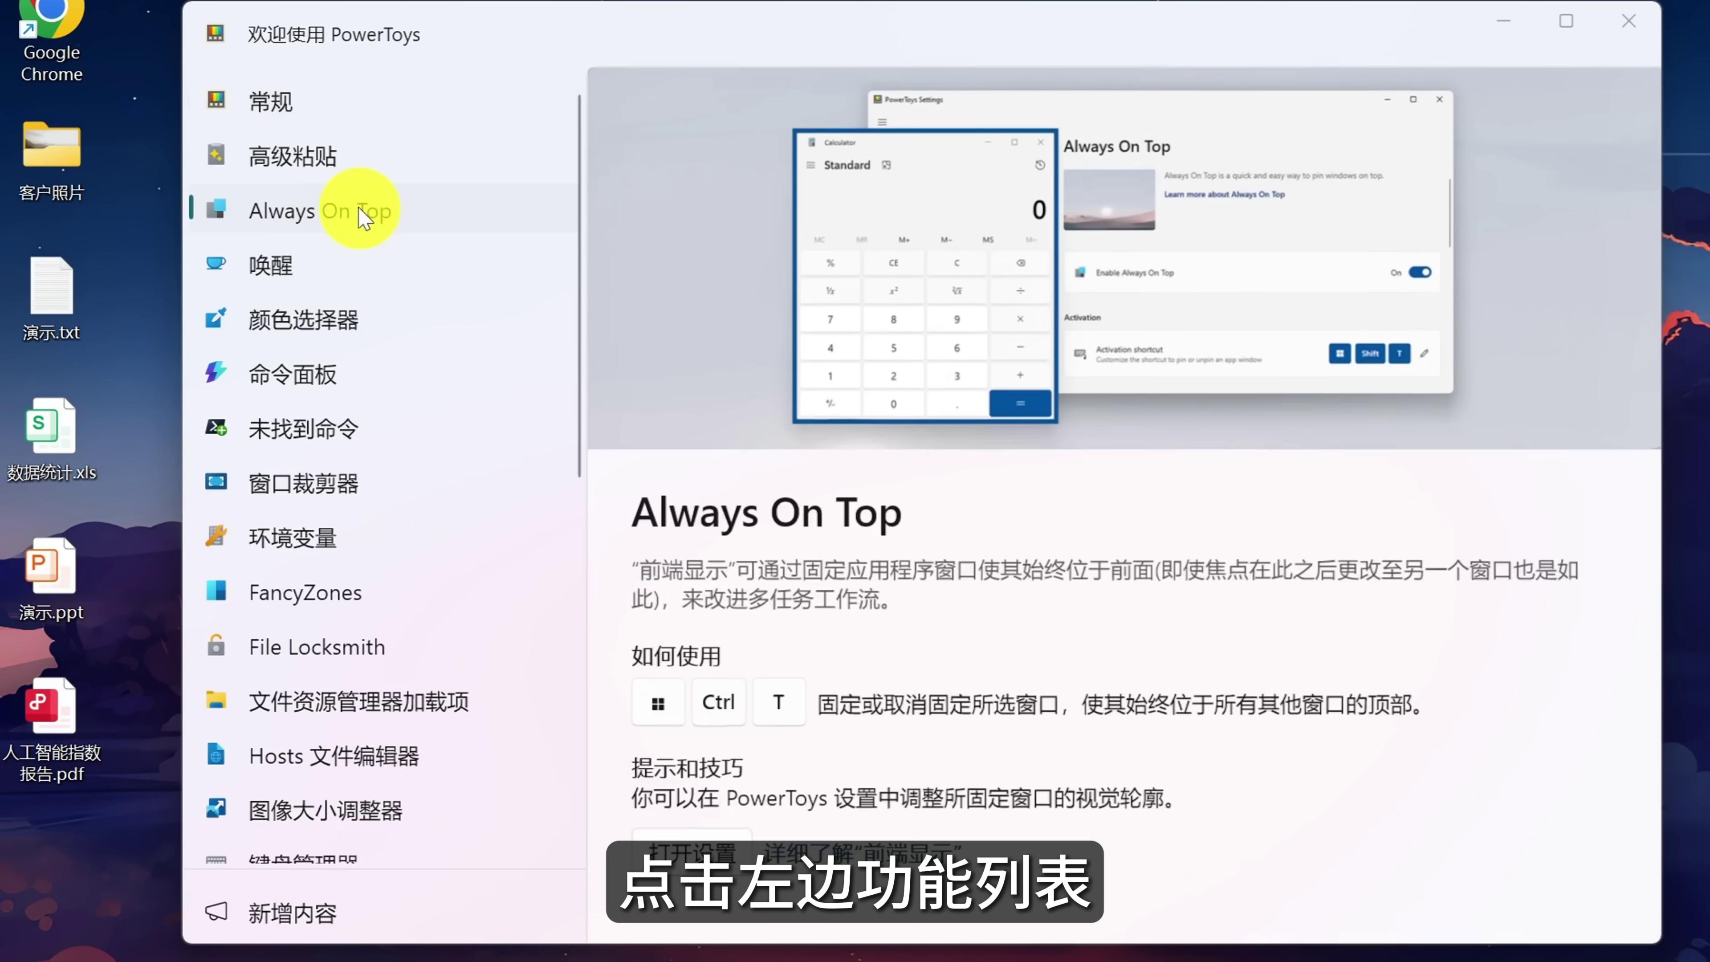
pyautogui.click(360, 323)
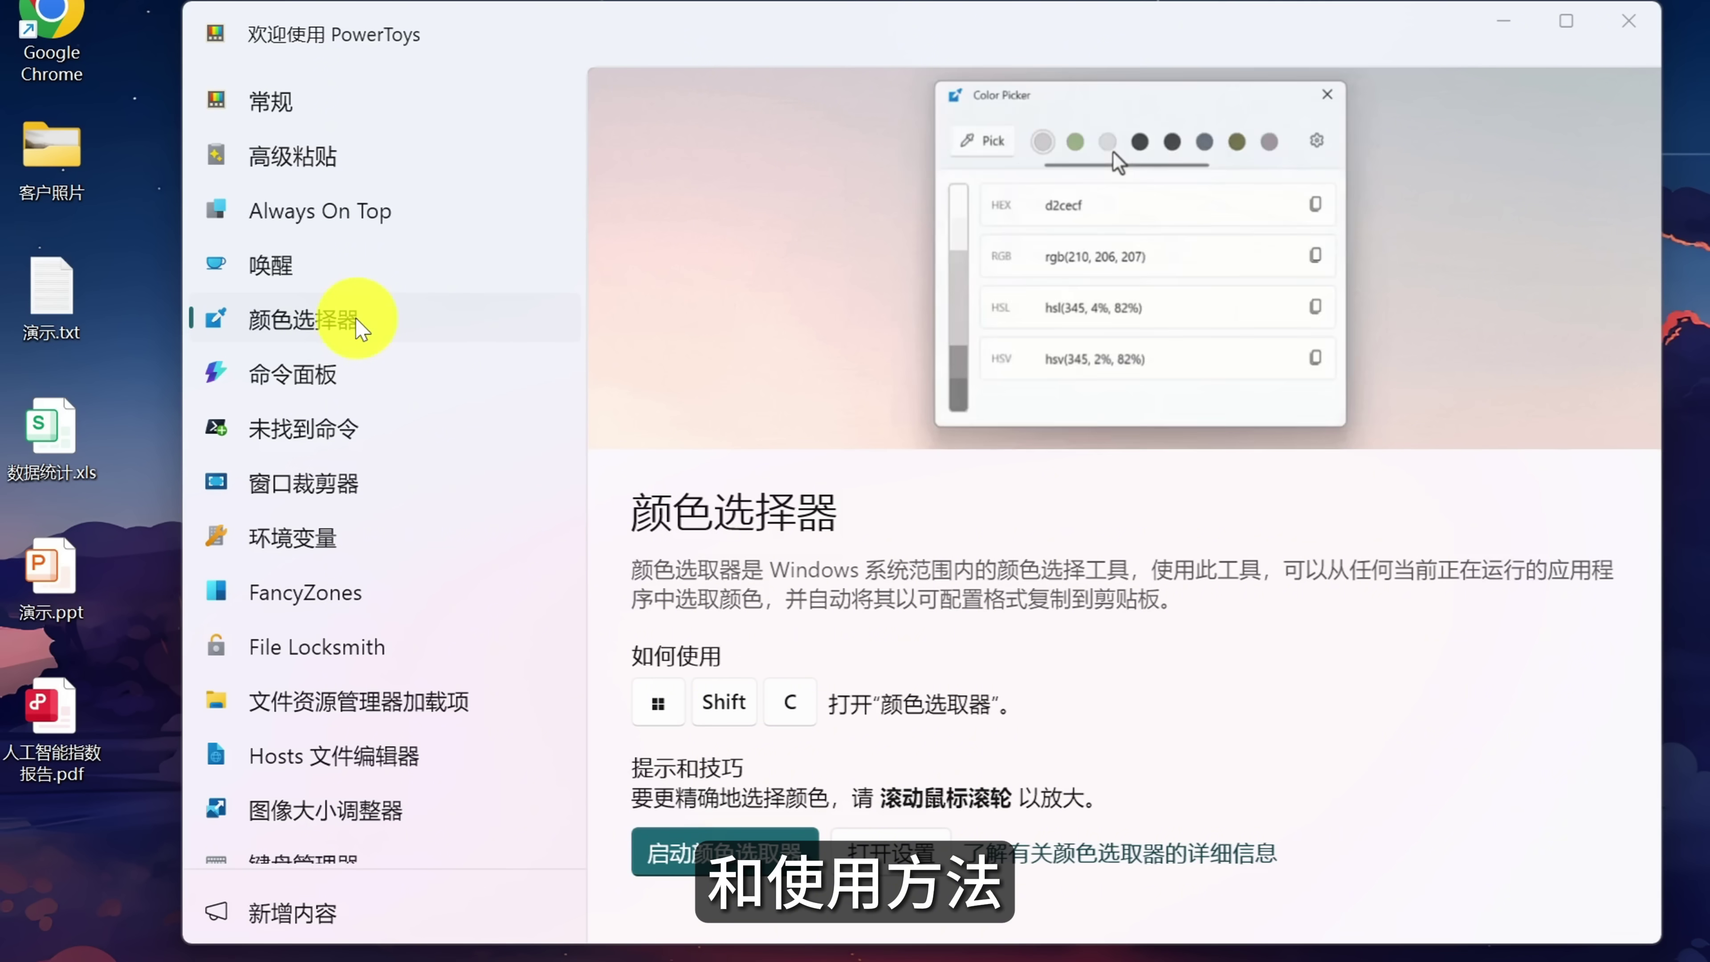
pyautogui.click(1639, 23)
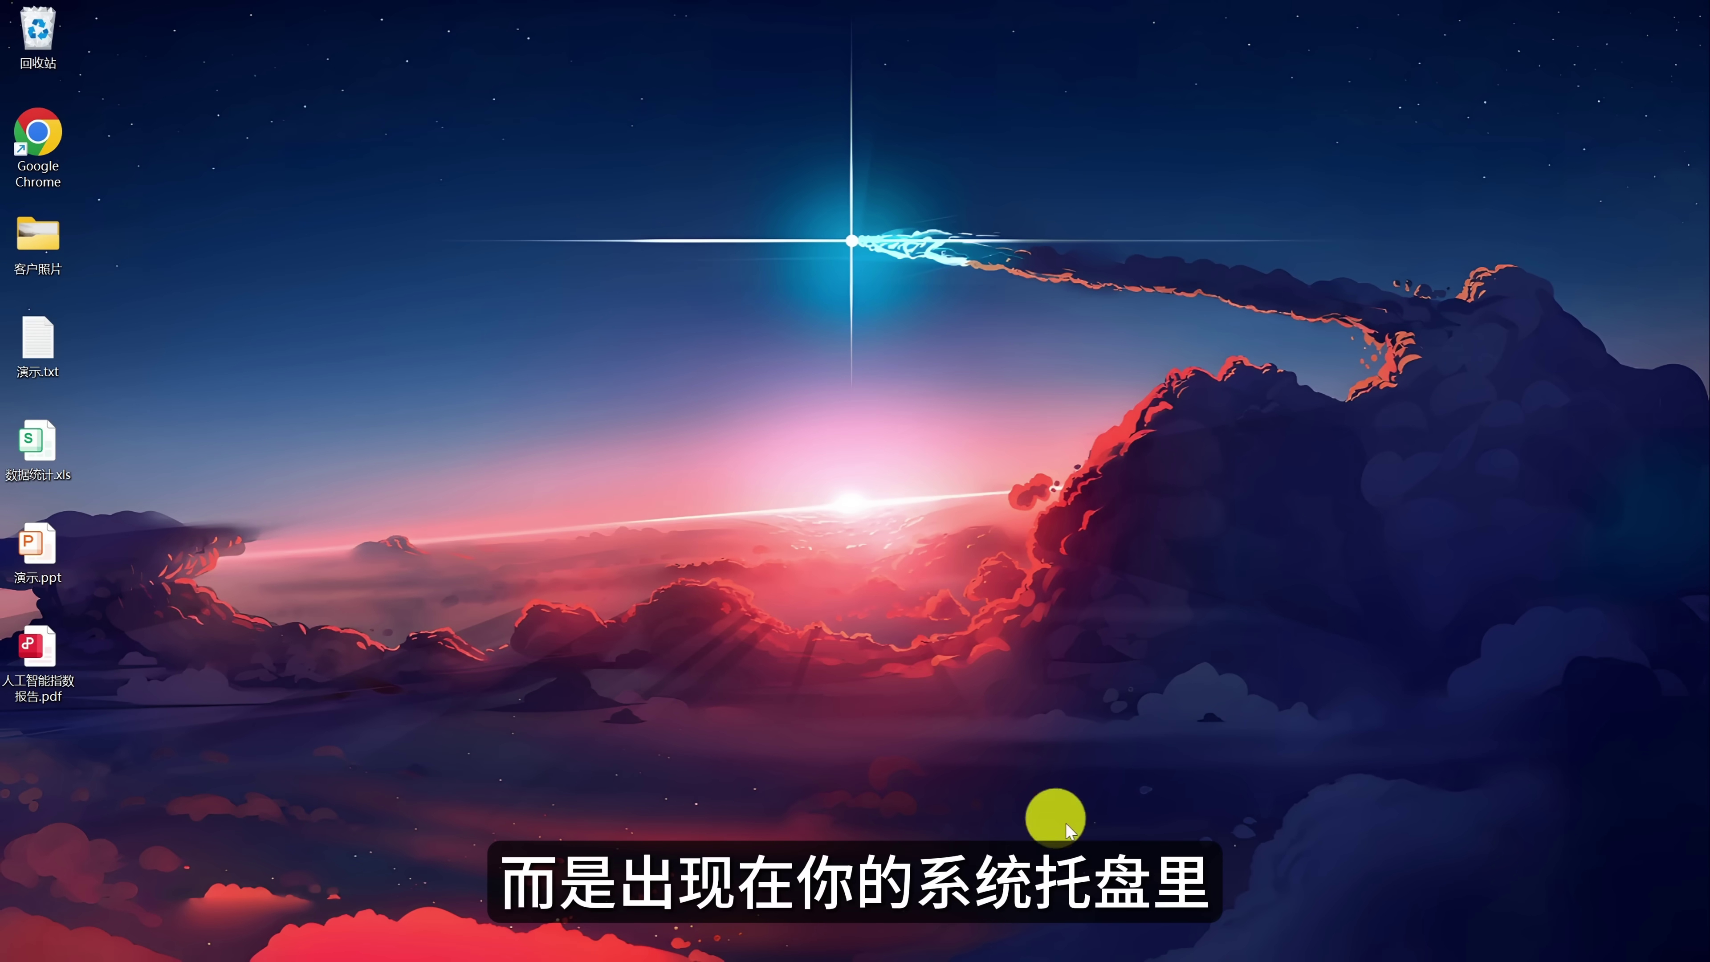
pyautogui.click(1442, 939)
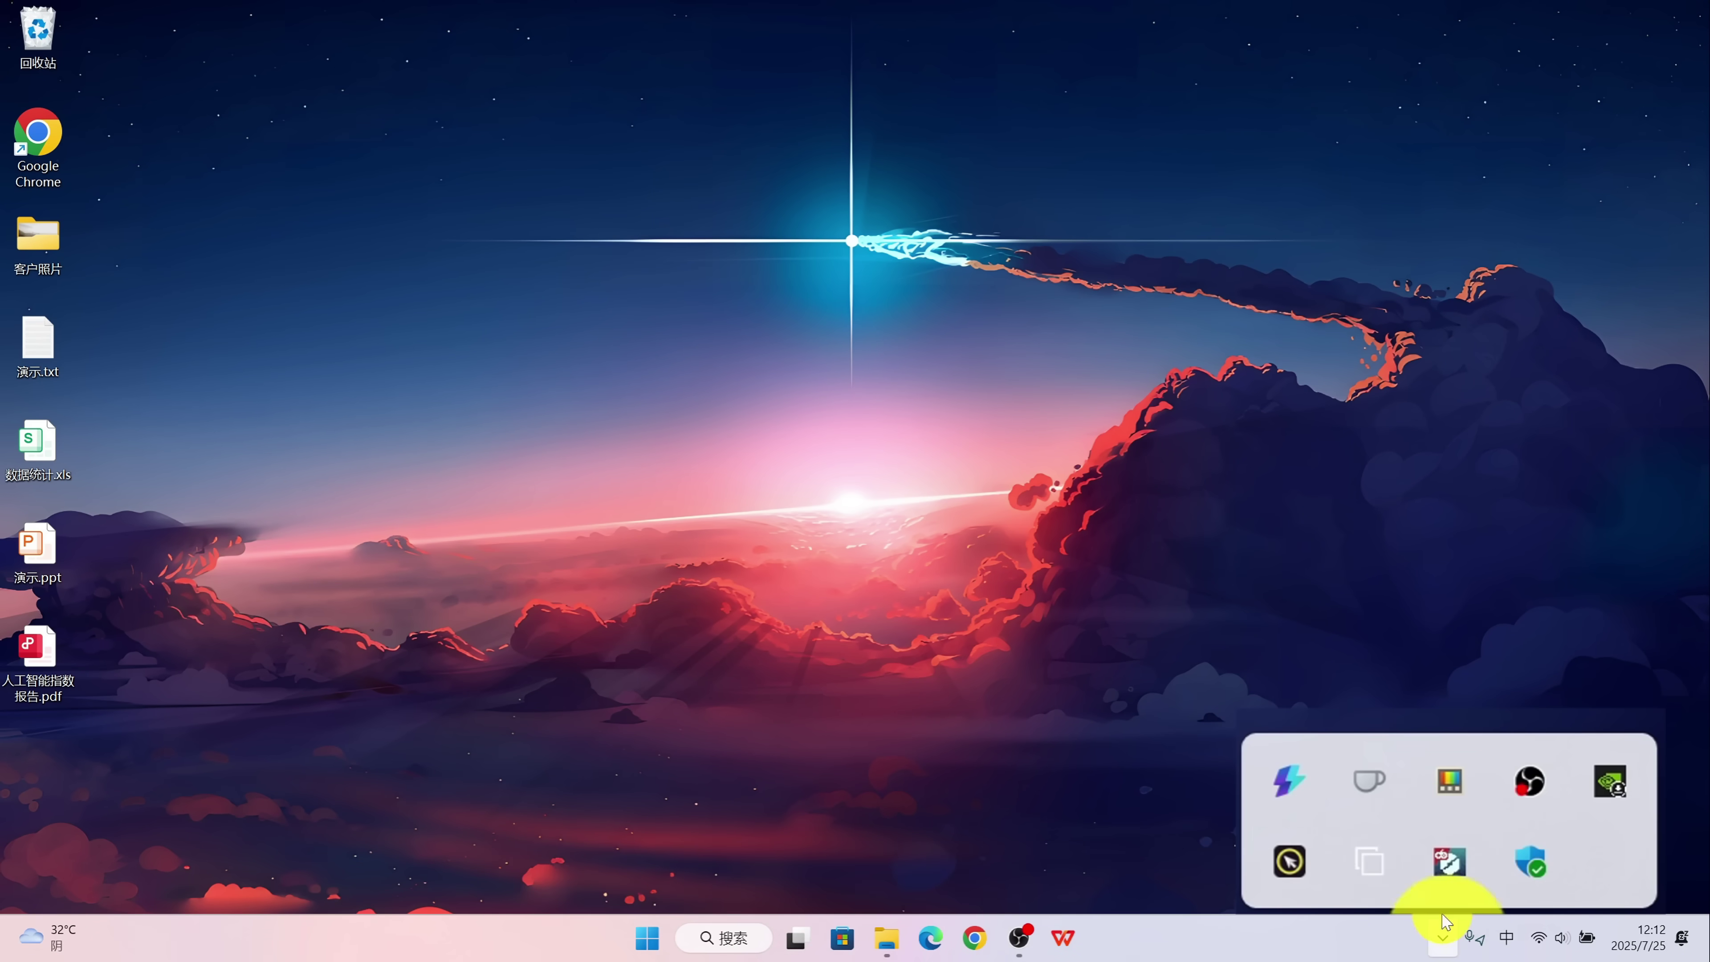
# From the tray icon open the PowerToys dashboard, revisit the Color Picker intro, and enable Mouse Without Borders.
pyautogui.doubleClick(1449, 782)
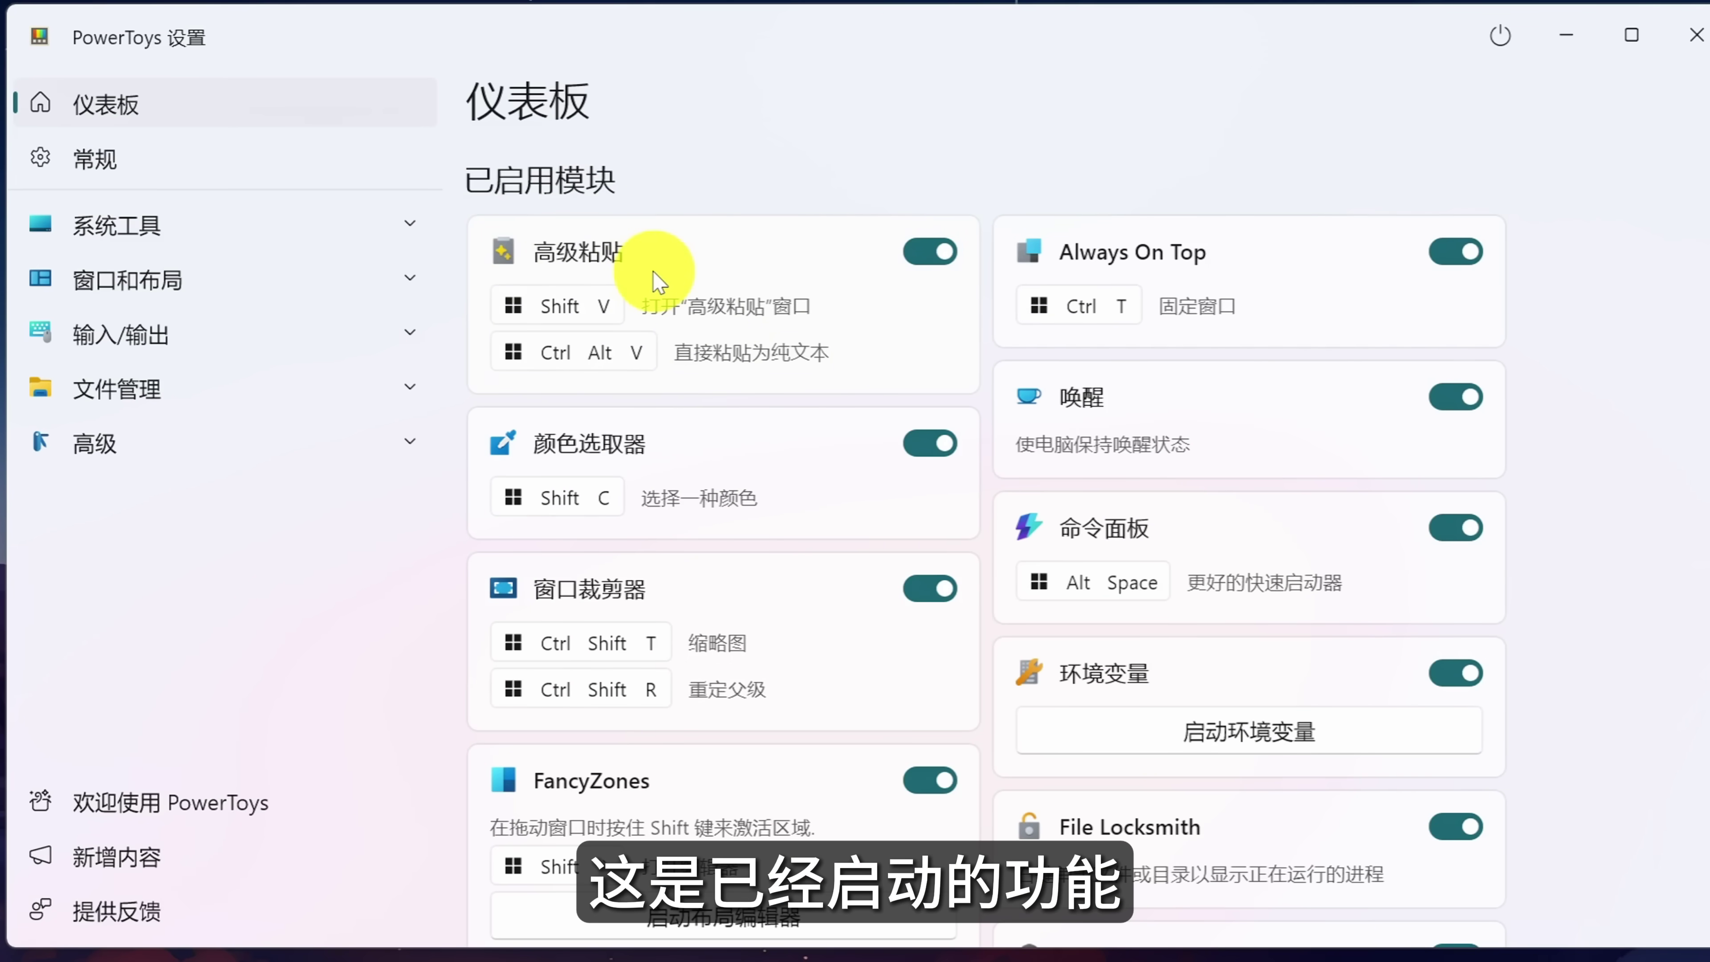
pyautogui.scroll(-15, 656, 280)
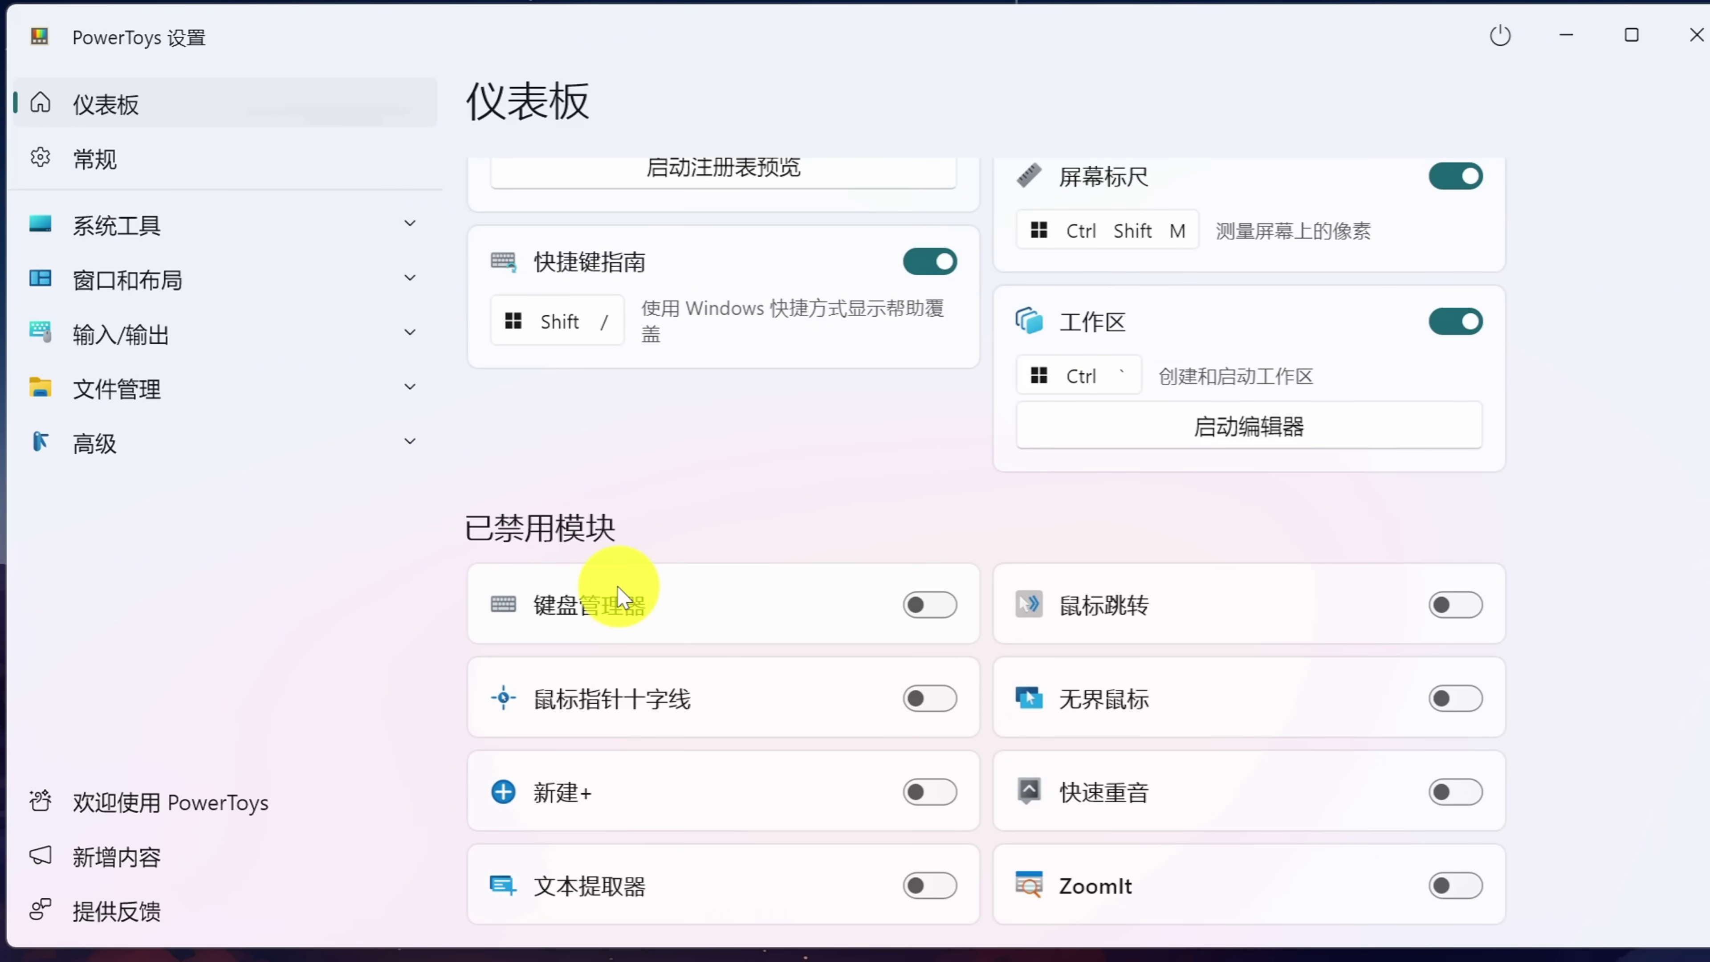
pyautogui.click(182, 815)
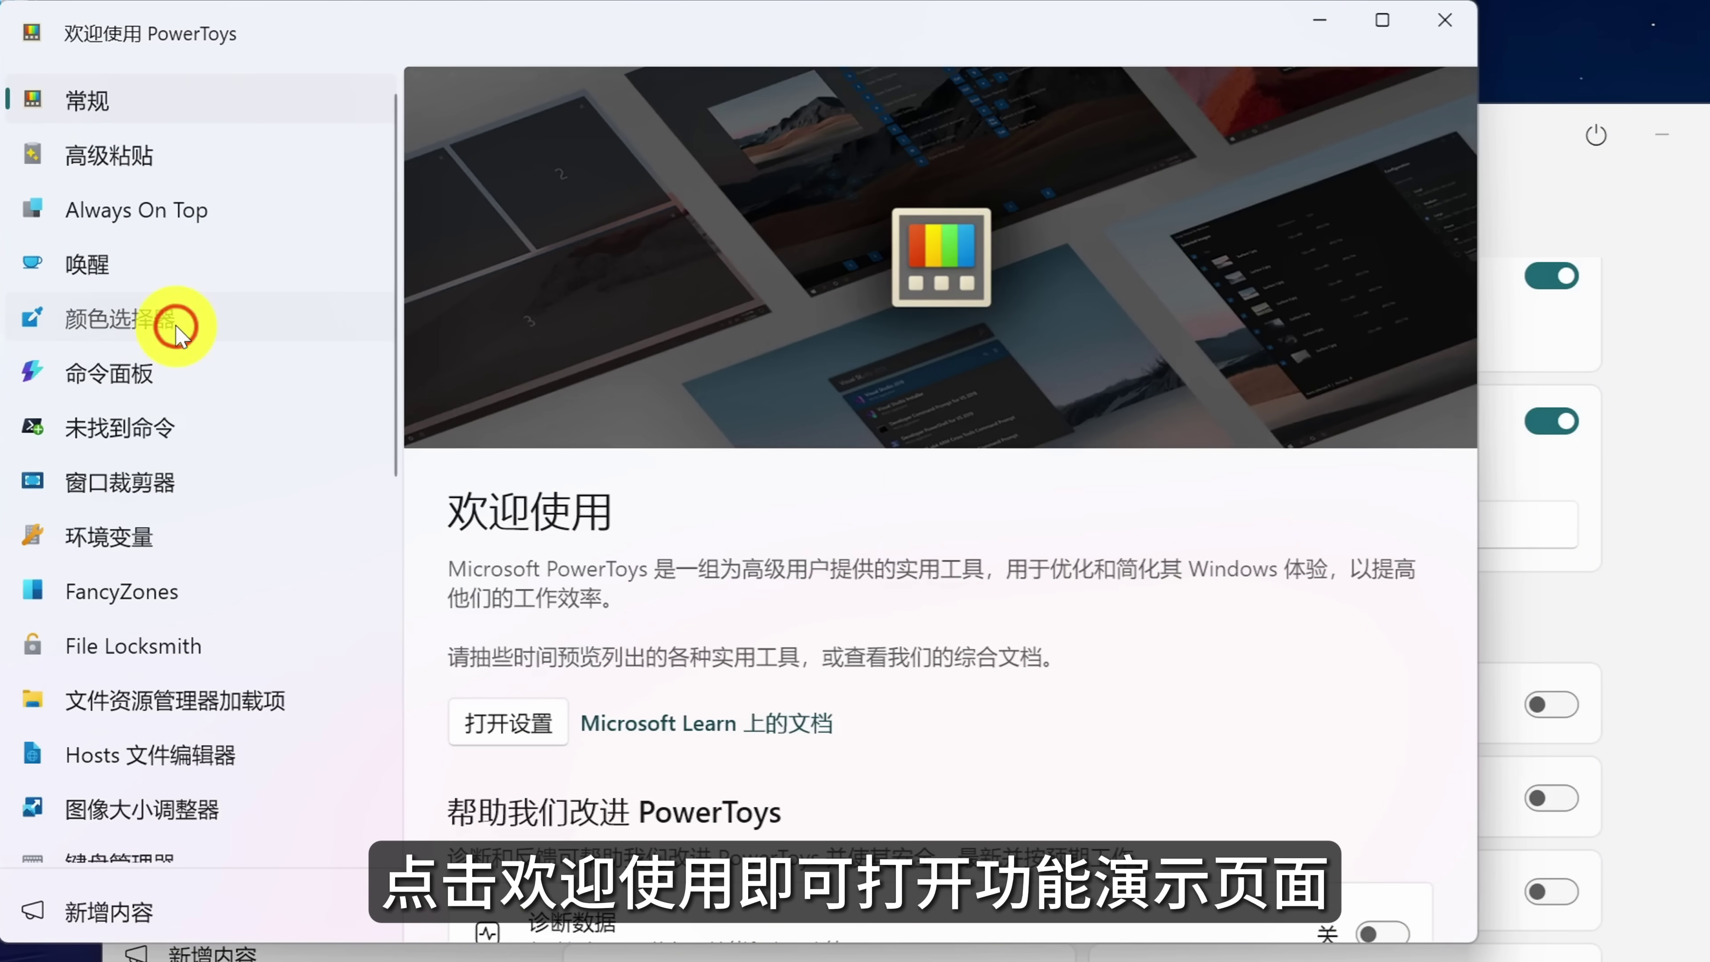
pyautogui.click(176, 328)
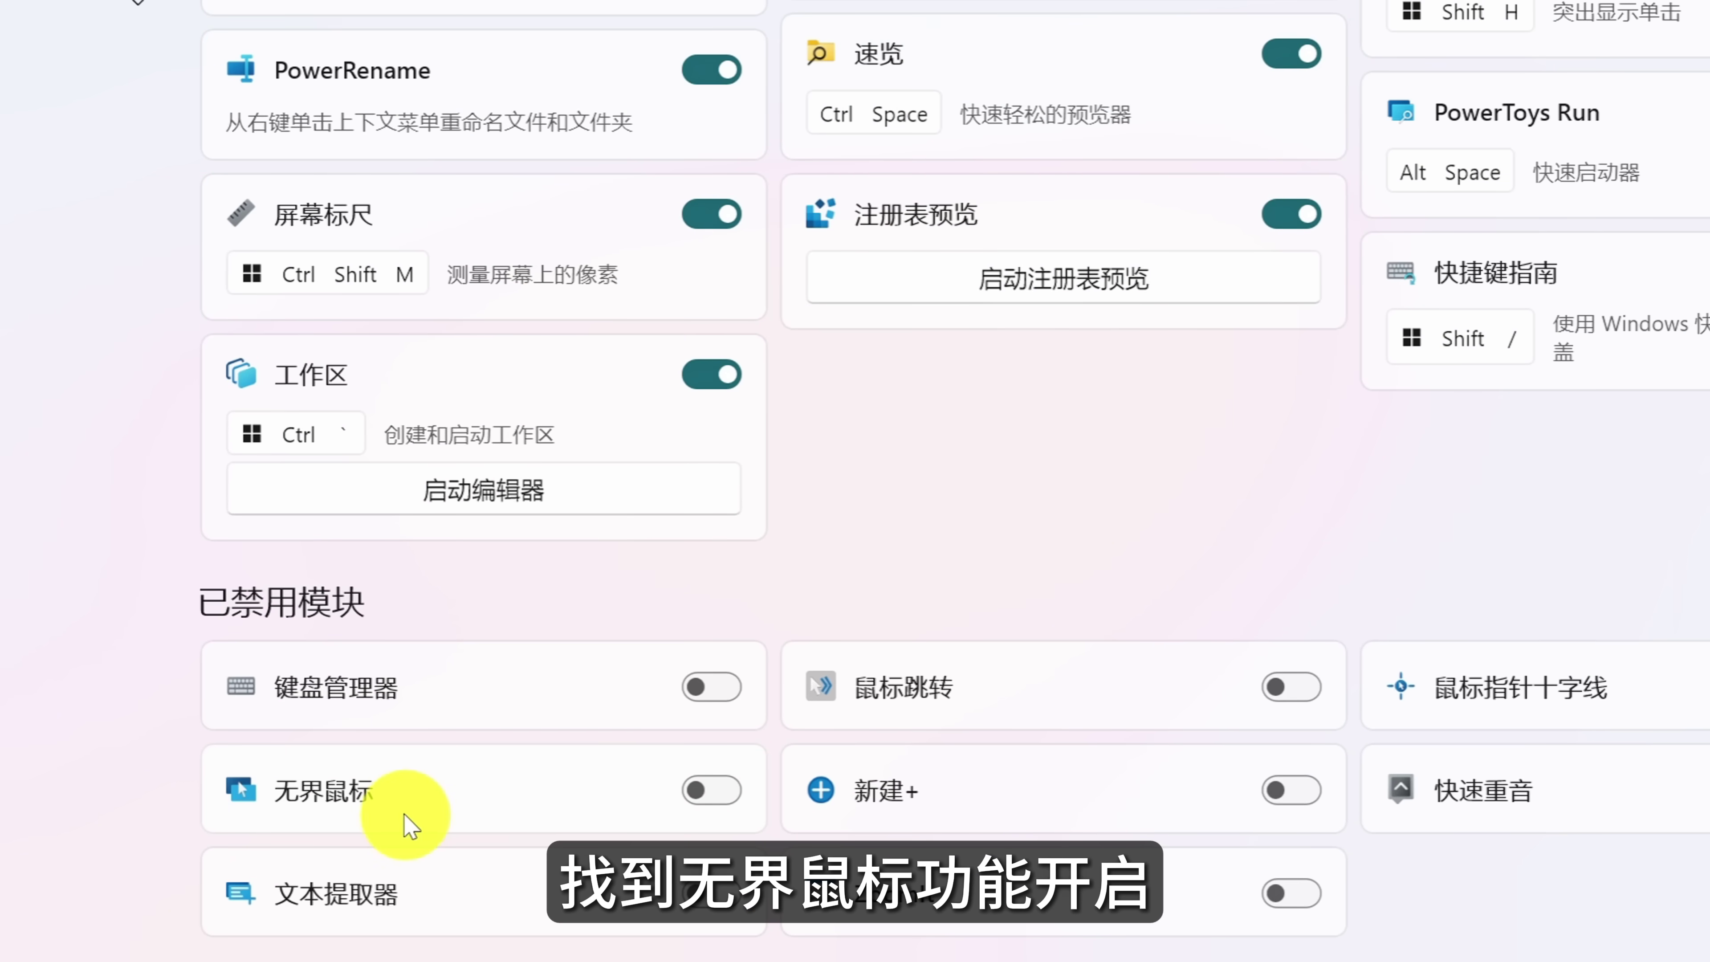
pyautogui.click(706, 795)
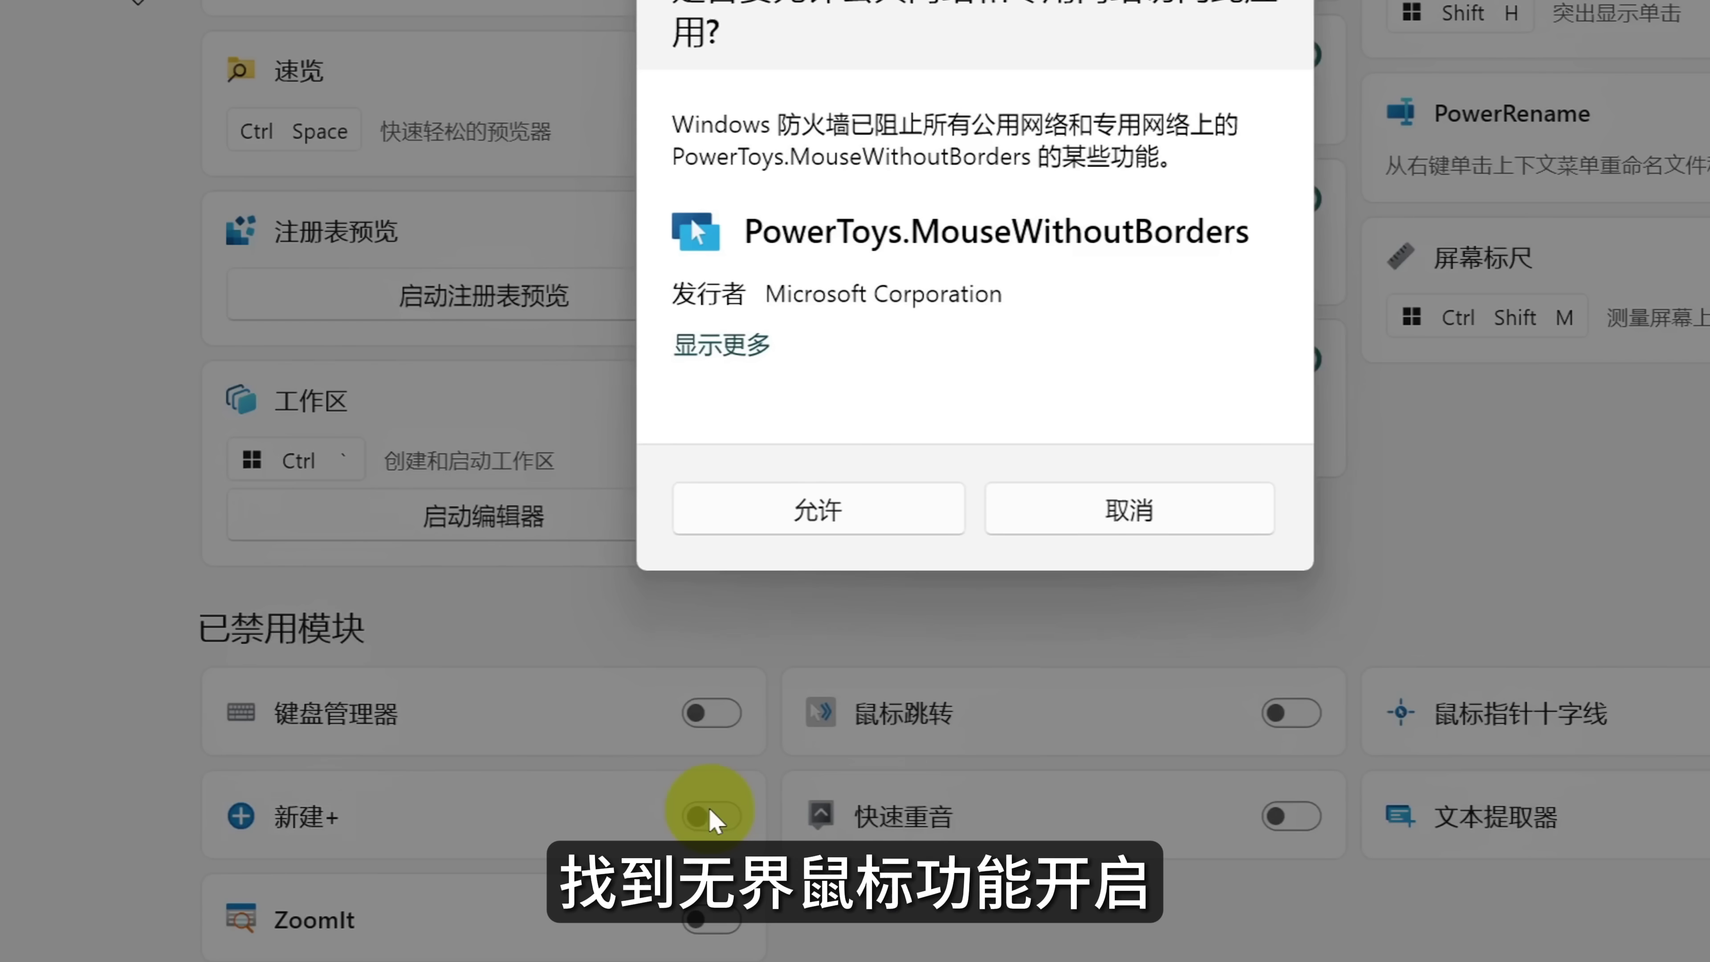
# Allow Mouse Without Borders through Windows Firewall and open its settings page.
pyautogui.click(865, 507)
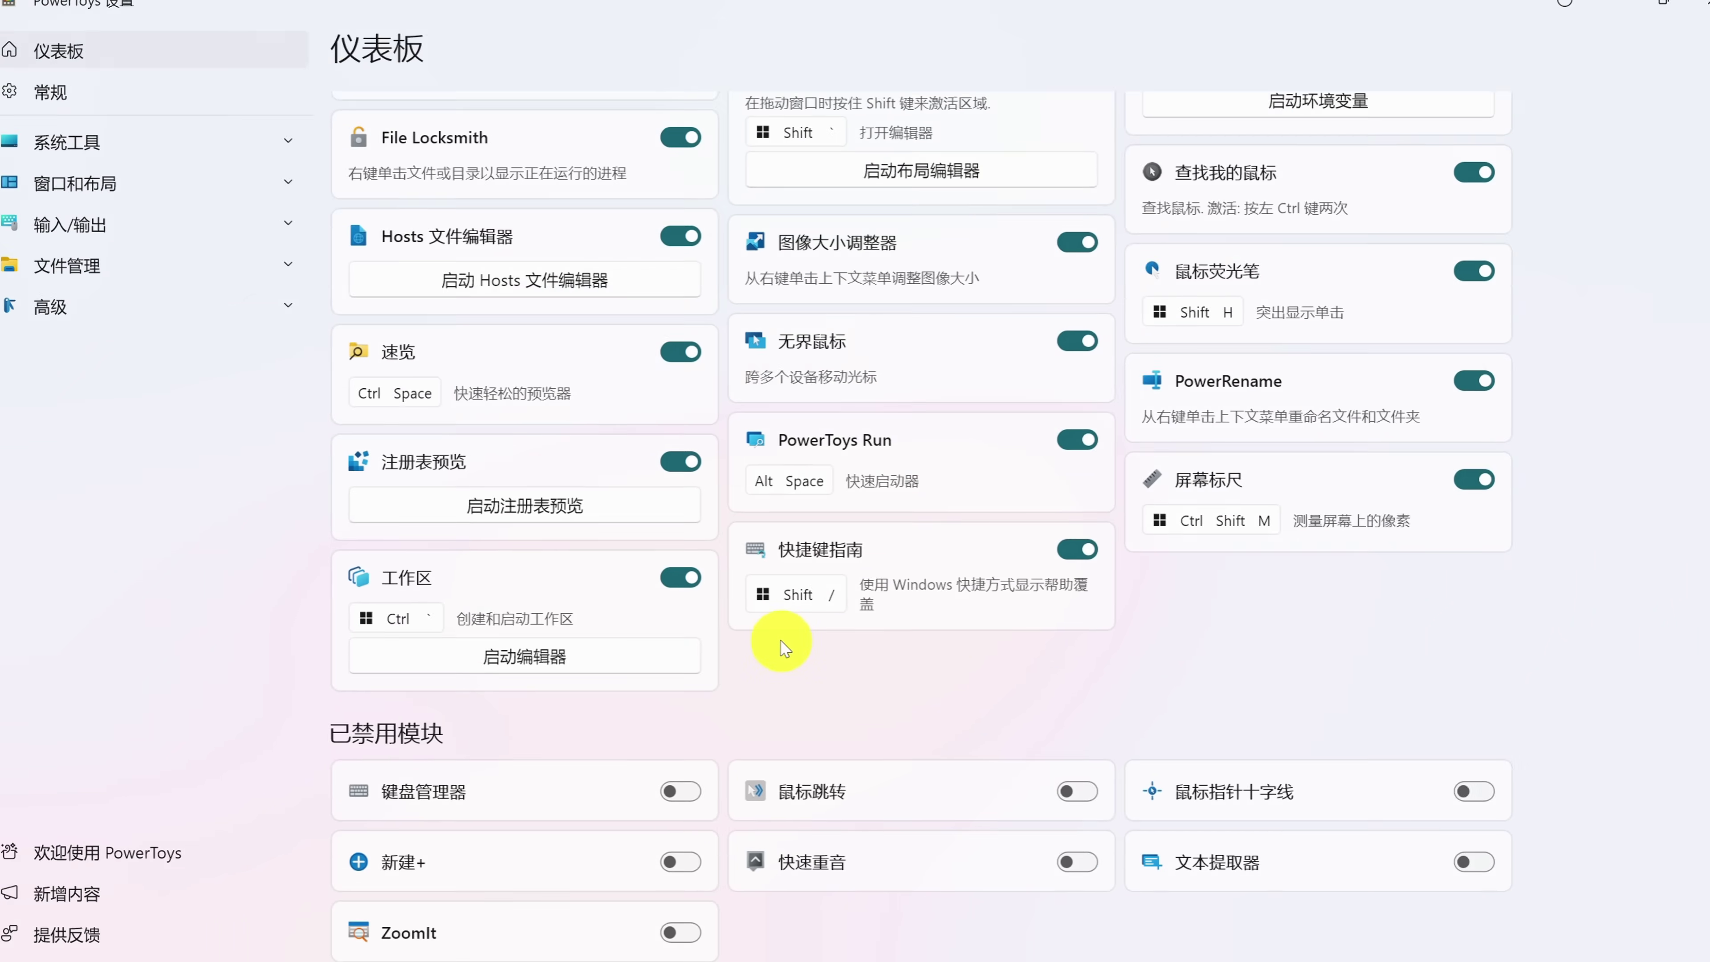
pyautogui.click(879, 342)
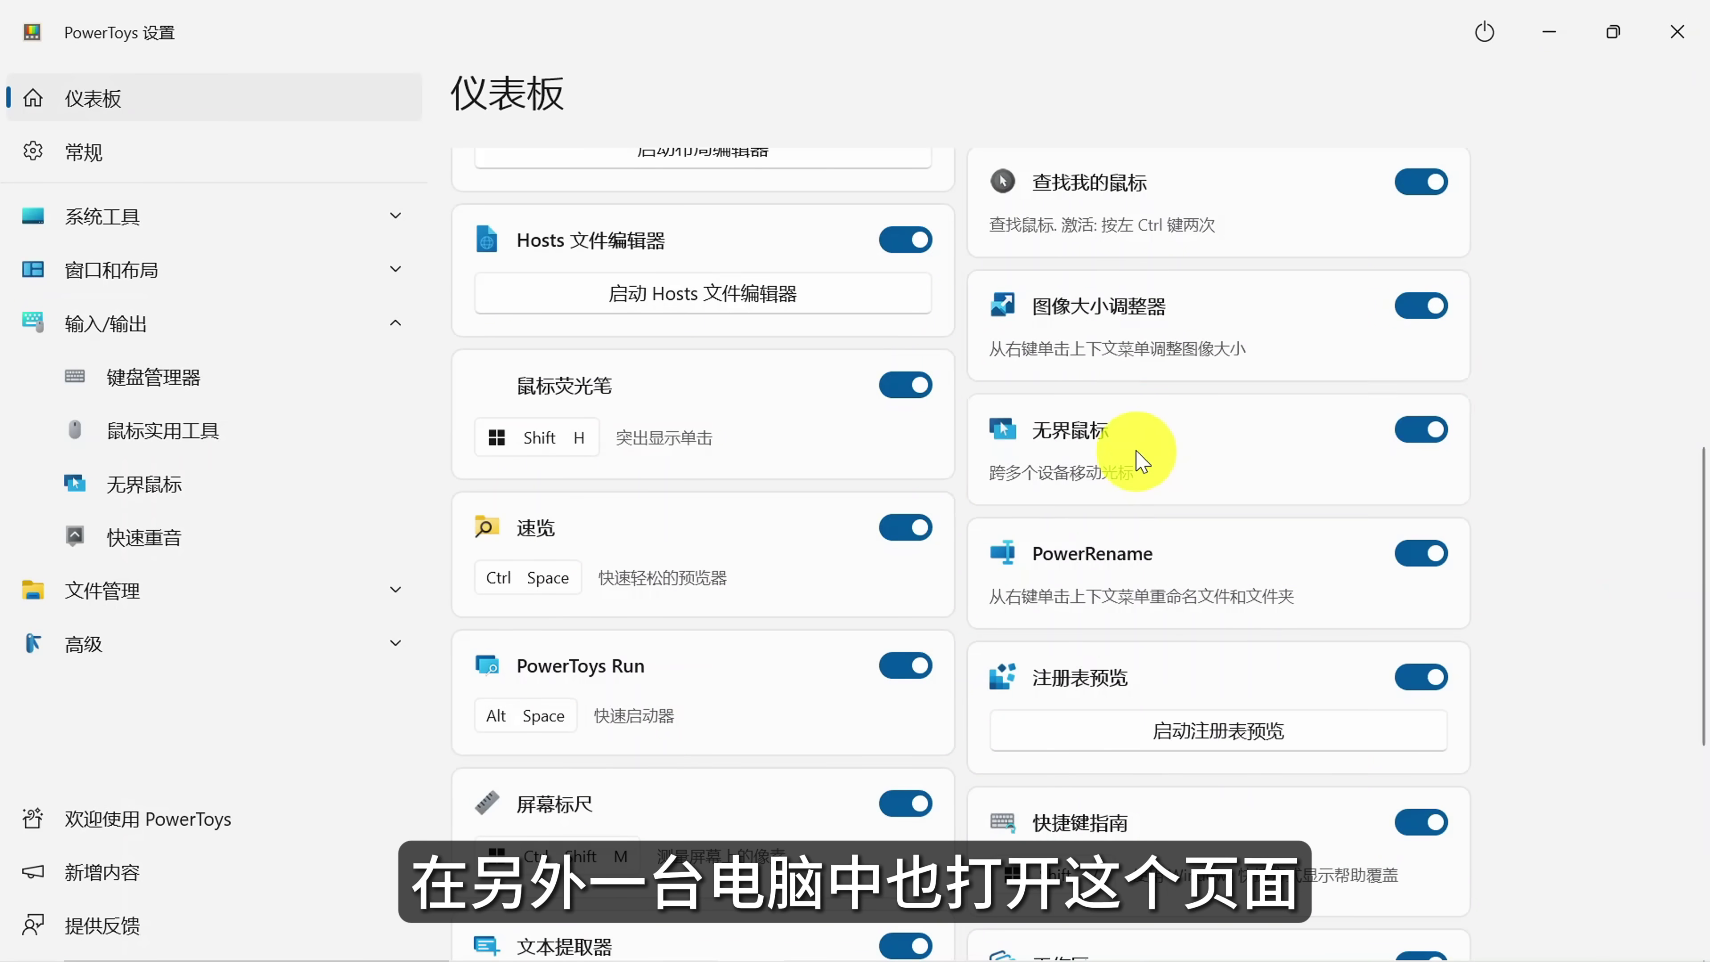
pyautogui.click(1139, 460)
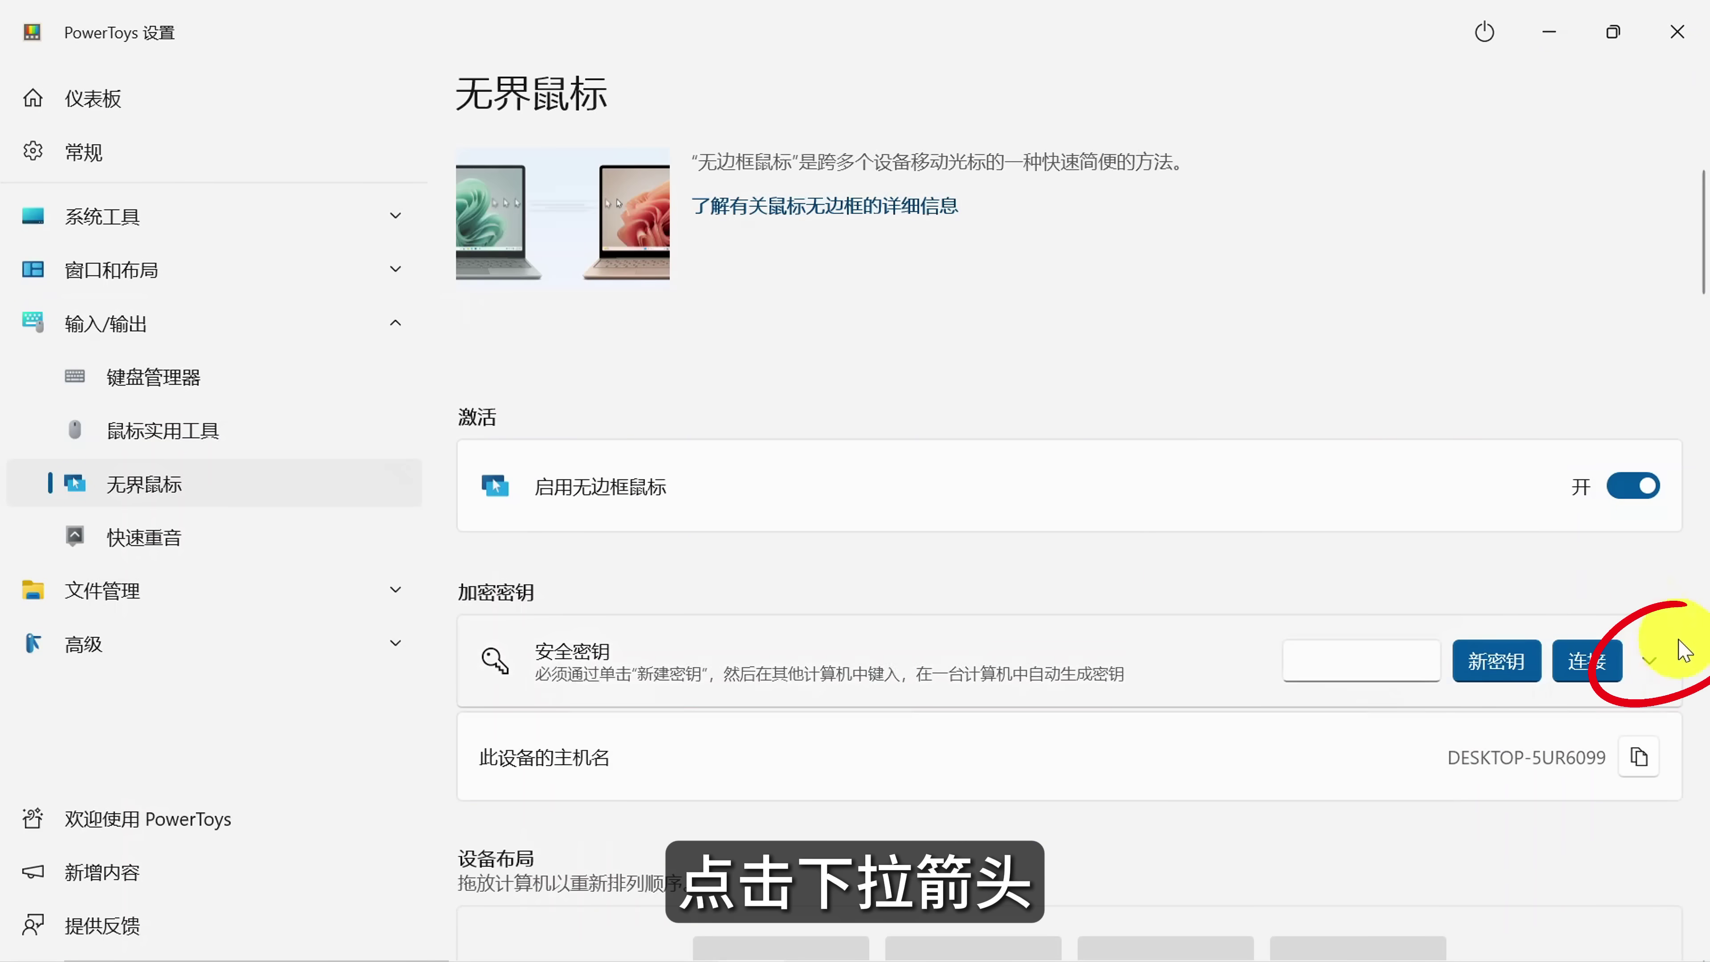
# Enter the other PC's security key and device name, then connect the two computers.
pyautogui.click(1650, 670)
pyautogui.click(1008, 740)
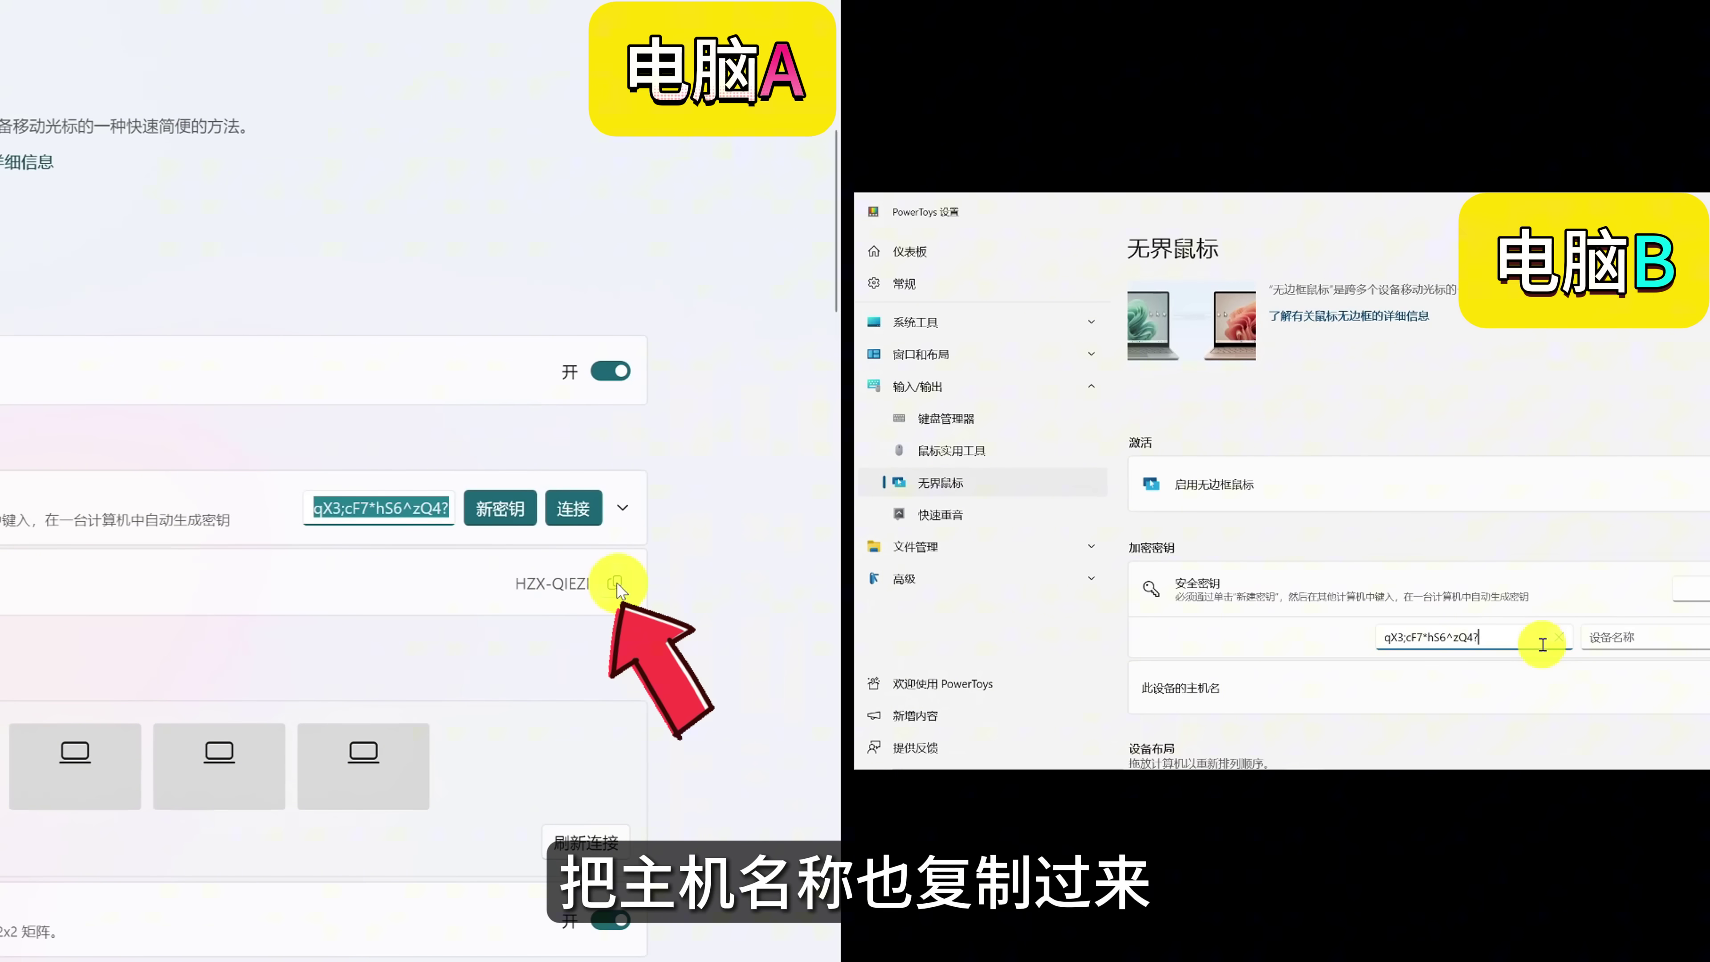
pyautogui.click(296, 532)
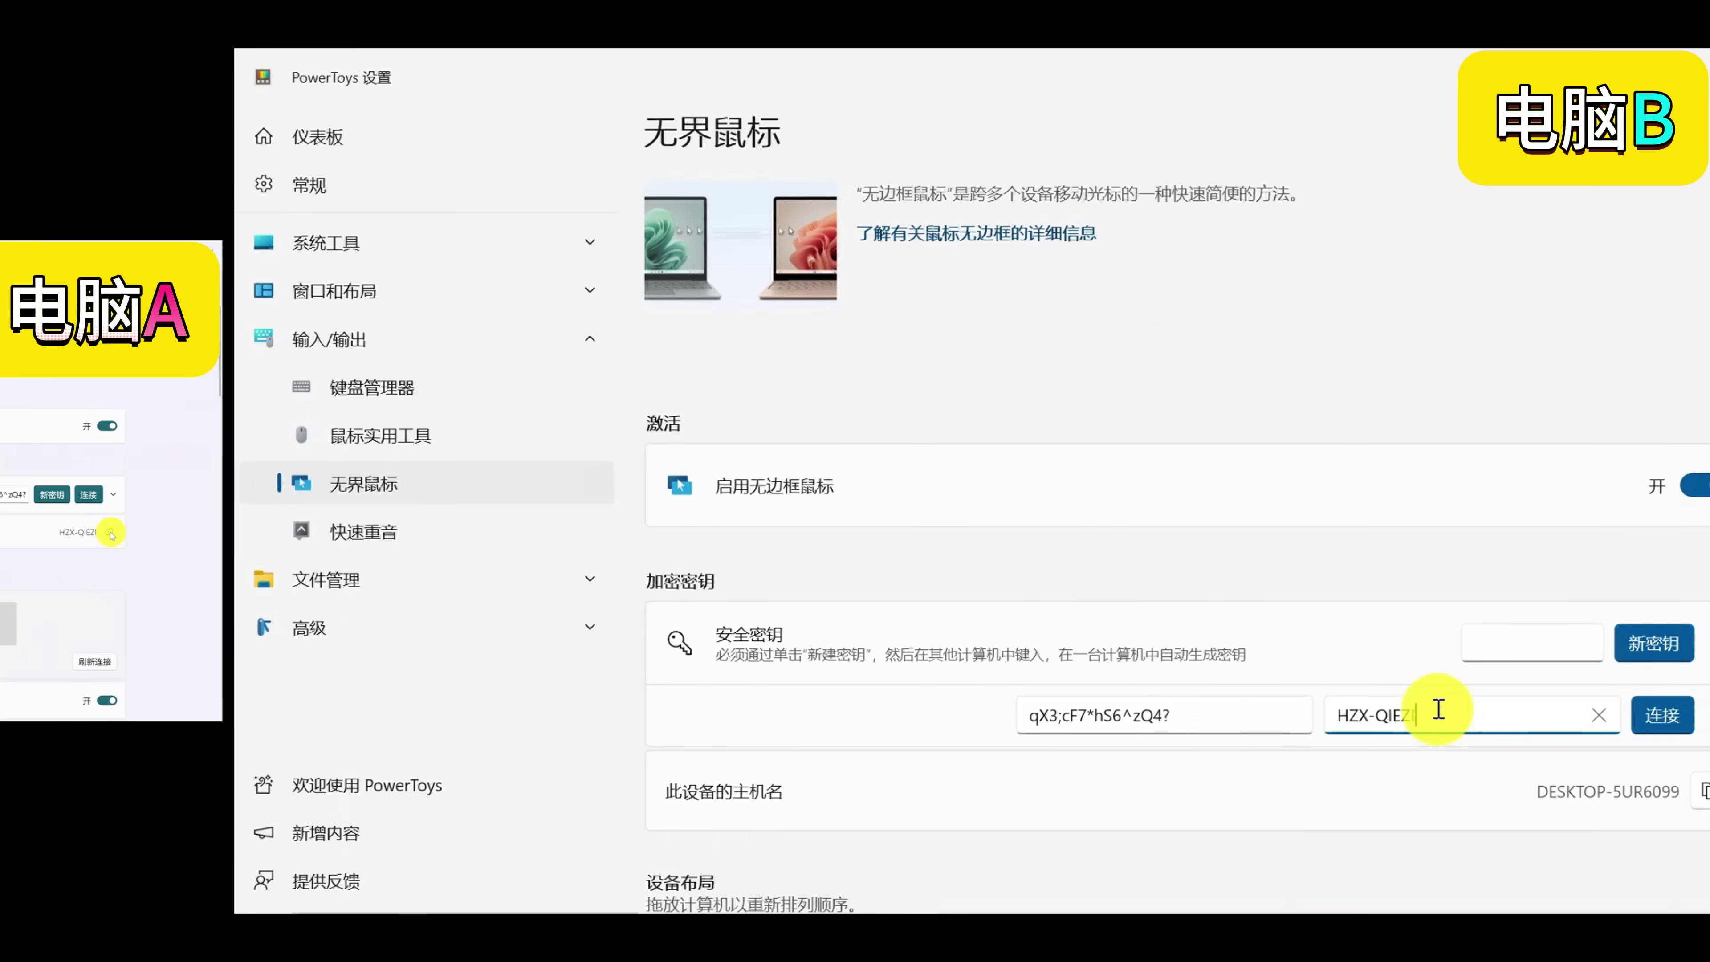
pyautogui.click(1688, 716)
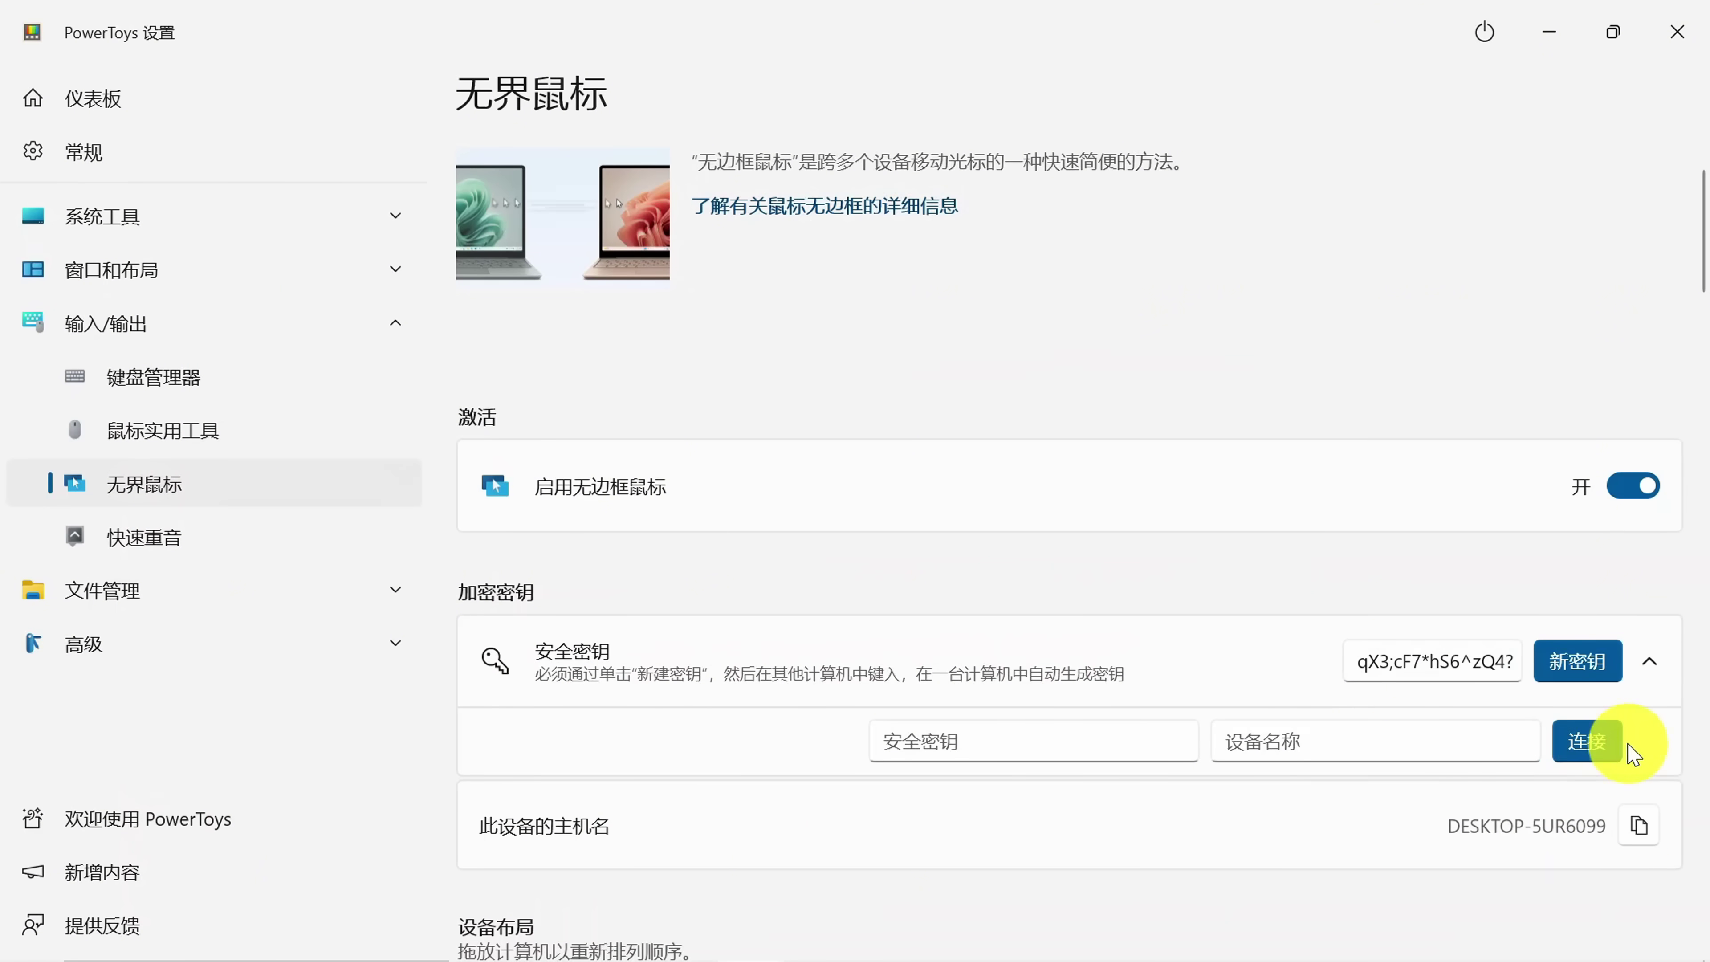
pyautogui.scroll(-3, 1633, 751)
pyautogui.scroll(-1, 1633, 751)
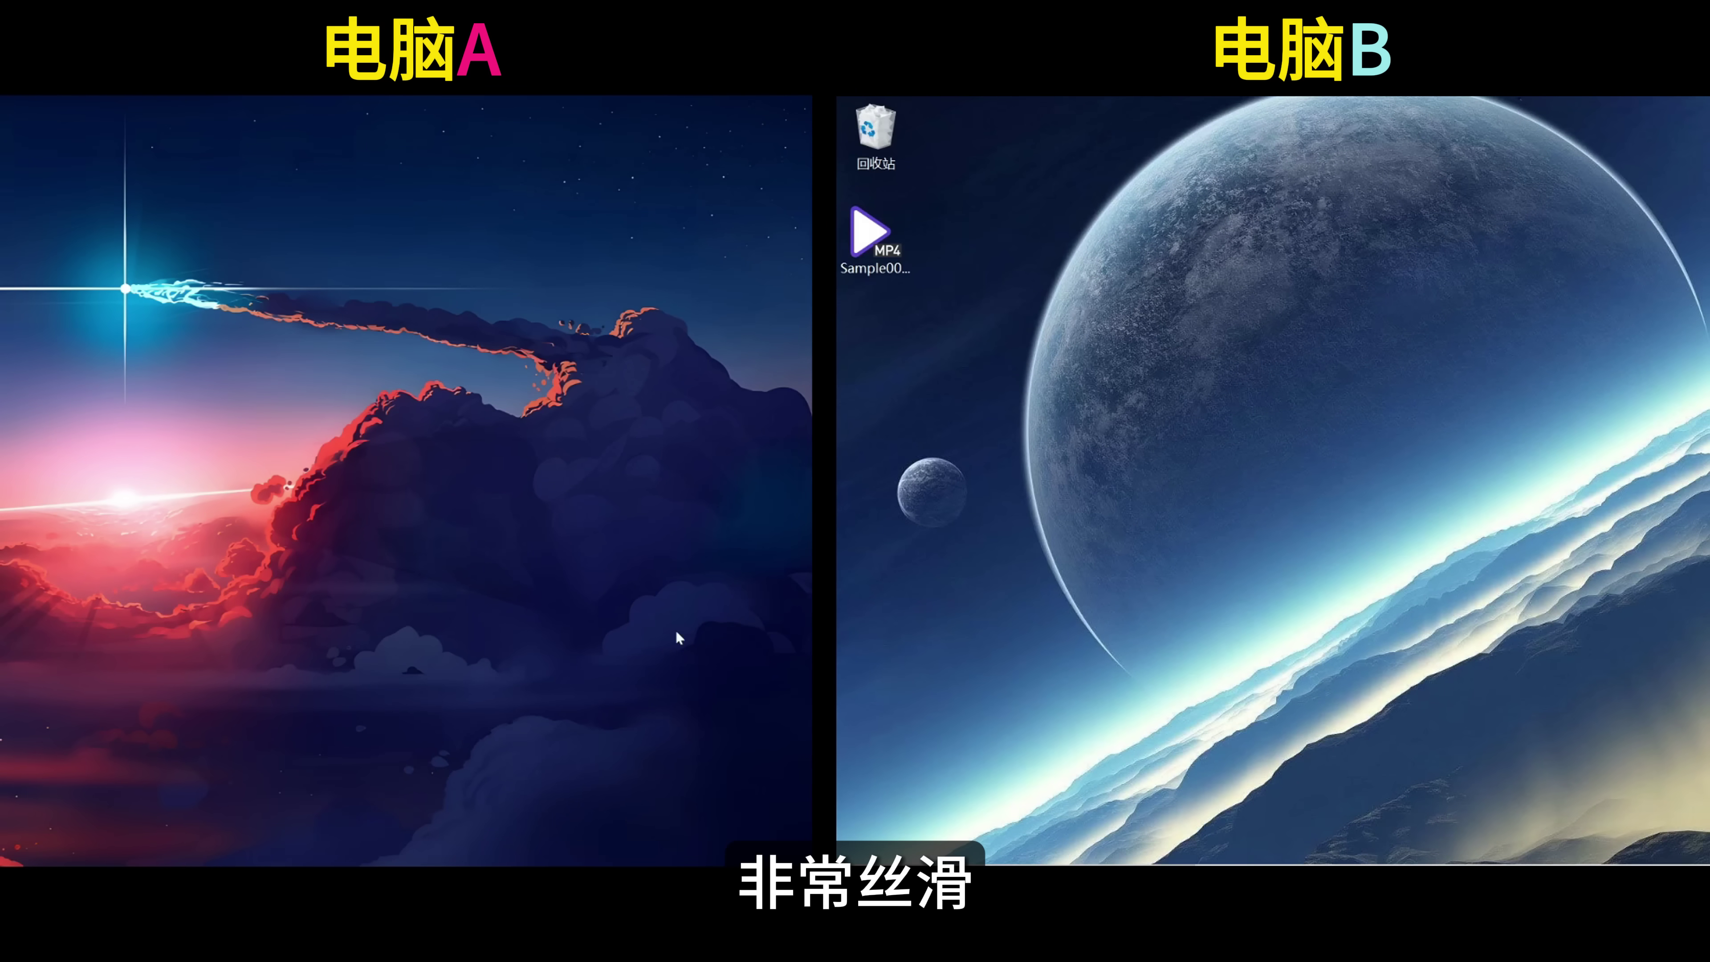
pyautogui.rightClick(1115, 570)
# On computer B, create a new text document on the desktop and type 副机 in it.
pyautogui.moveTo(1246, 773)
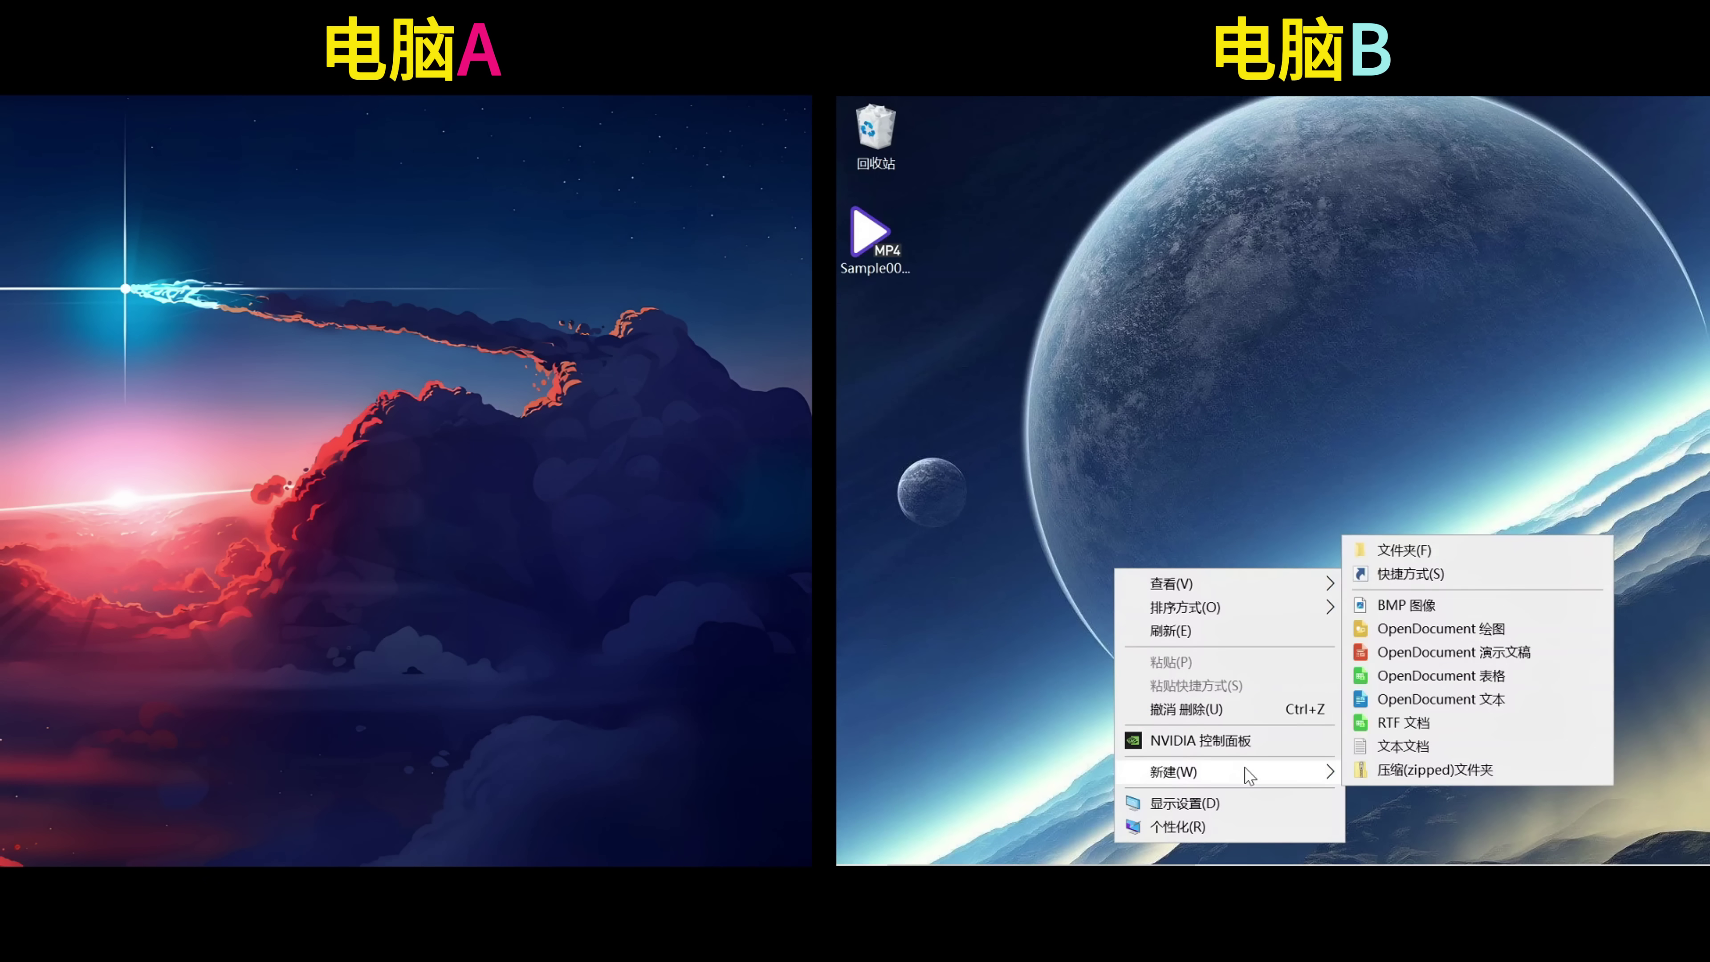
pyautogui.click(1378, 745)
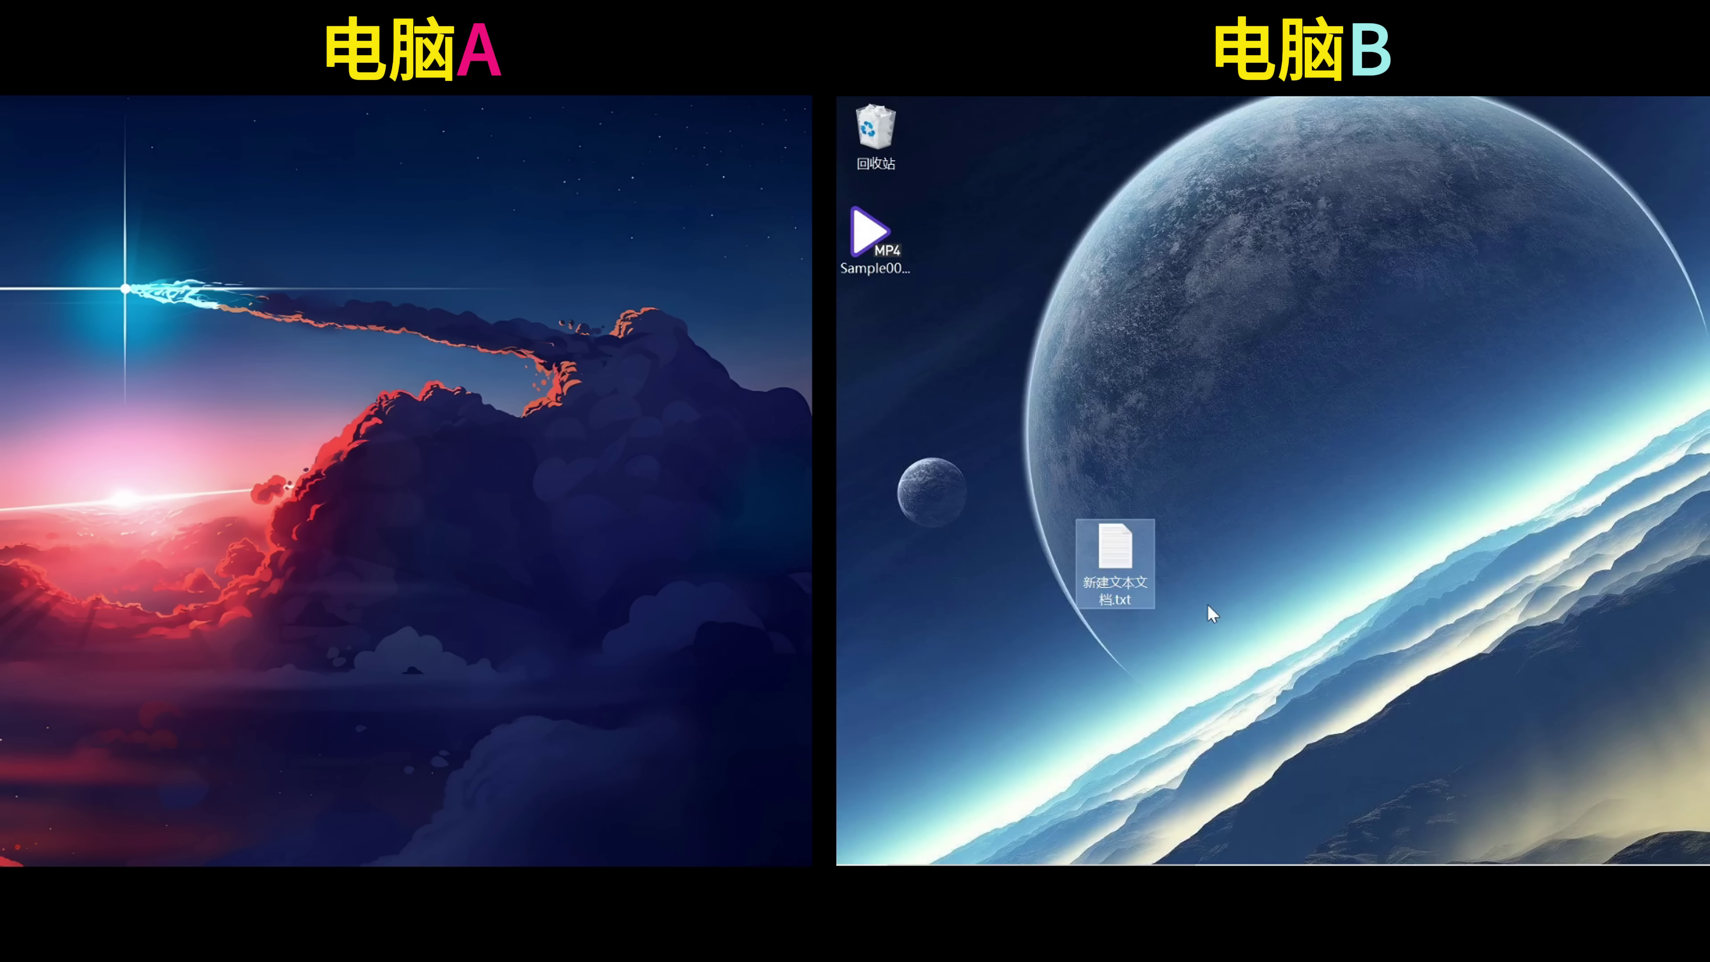
pyautogui.doubleClick(1114, 559)
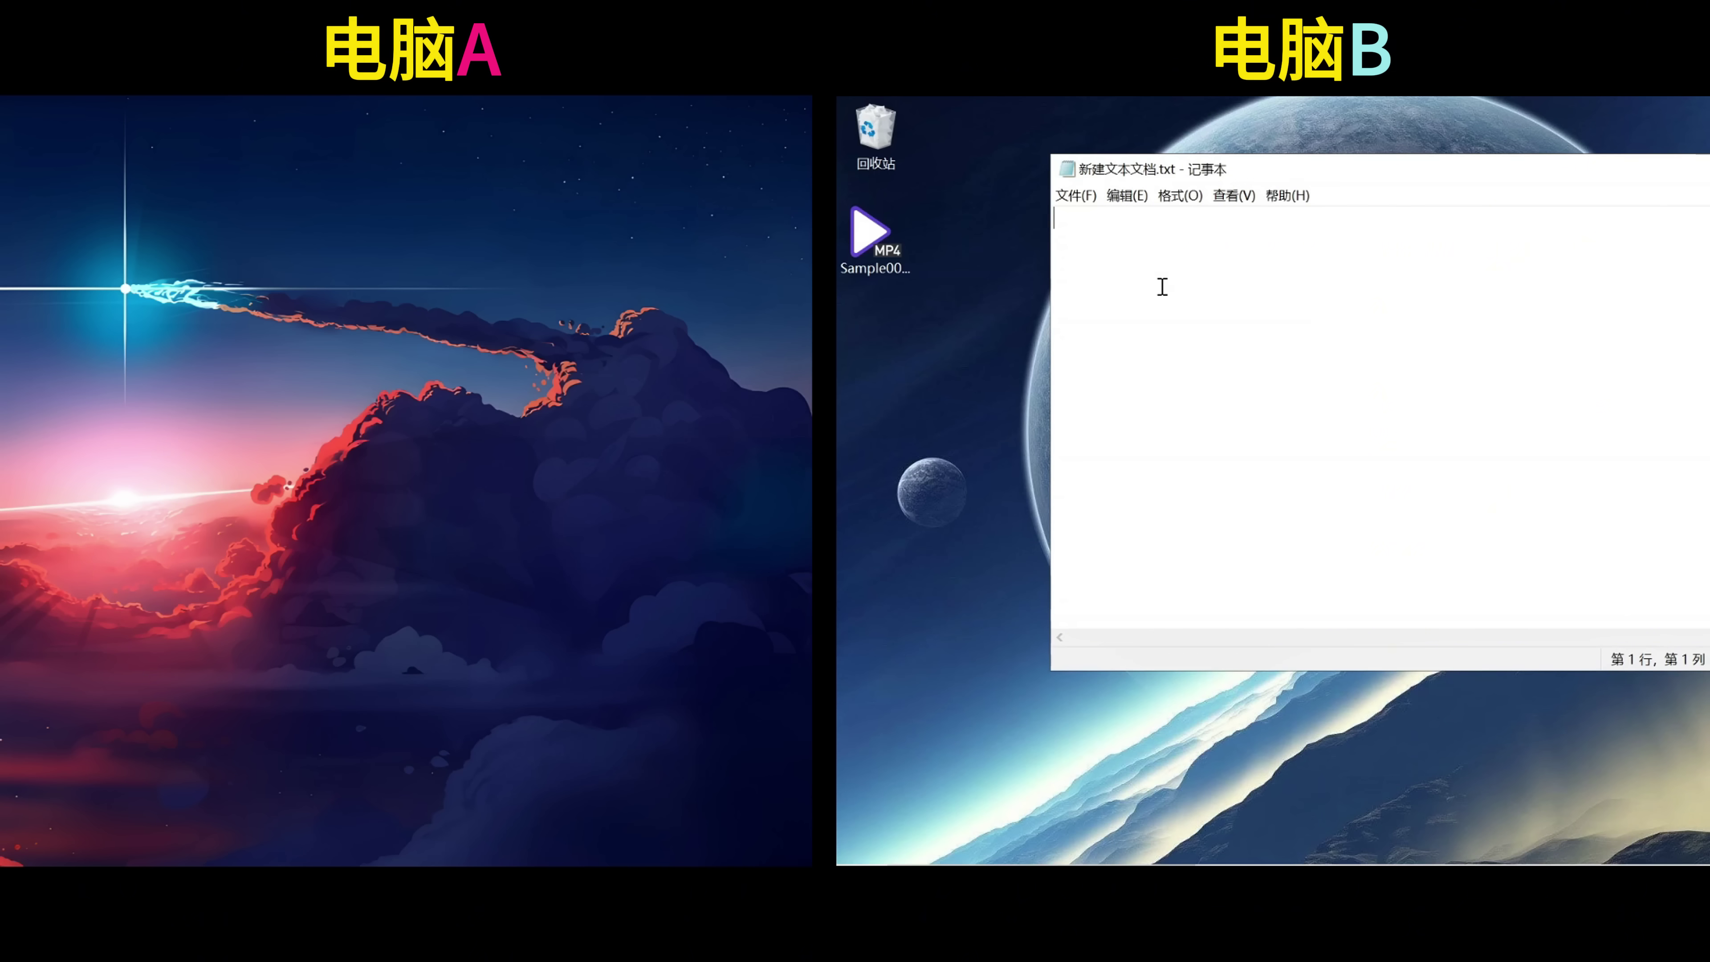
pyautogui.write('副机')
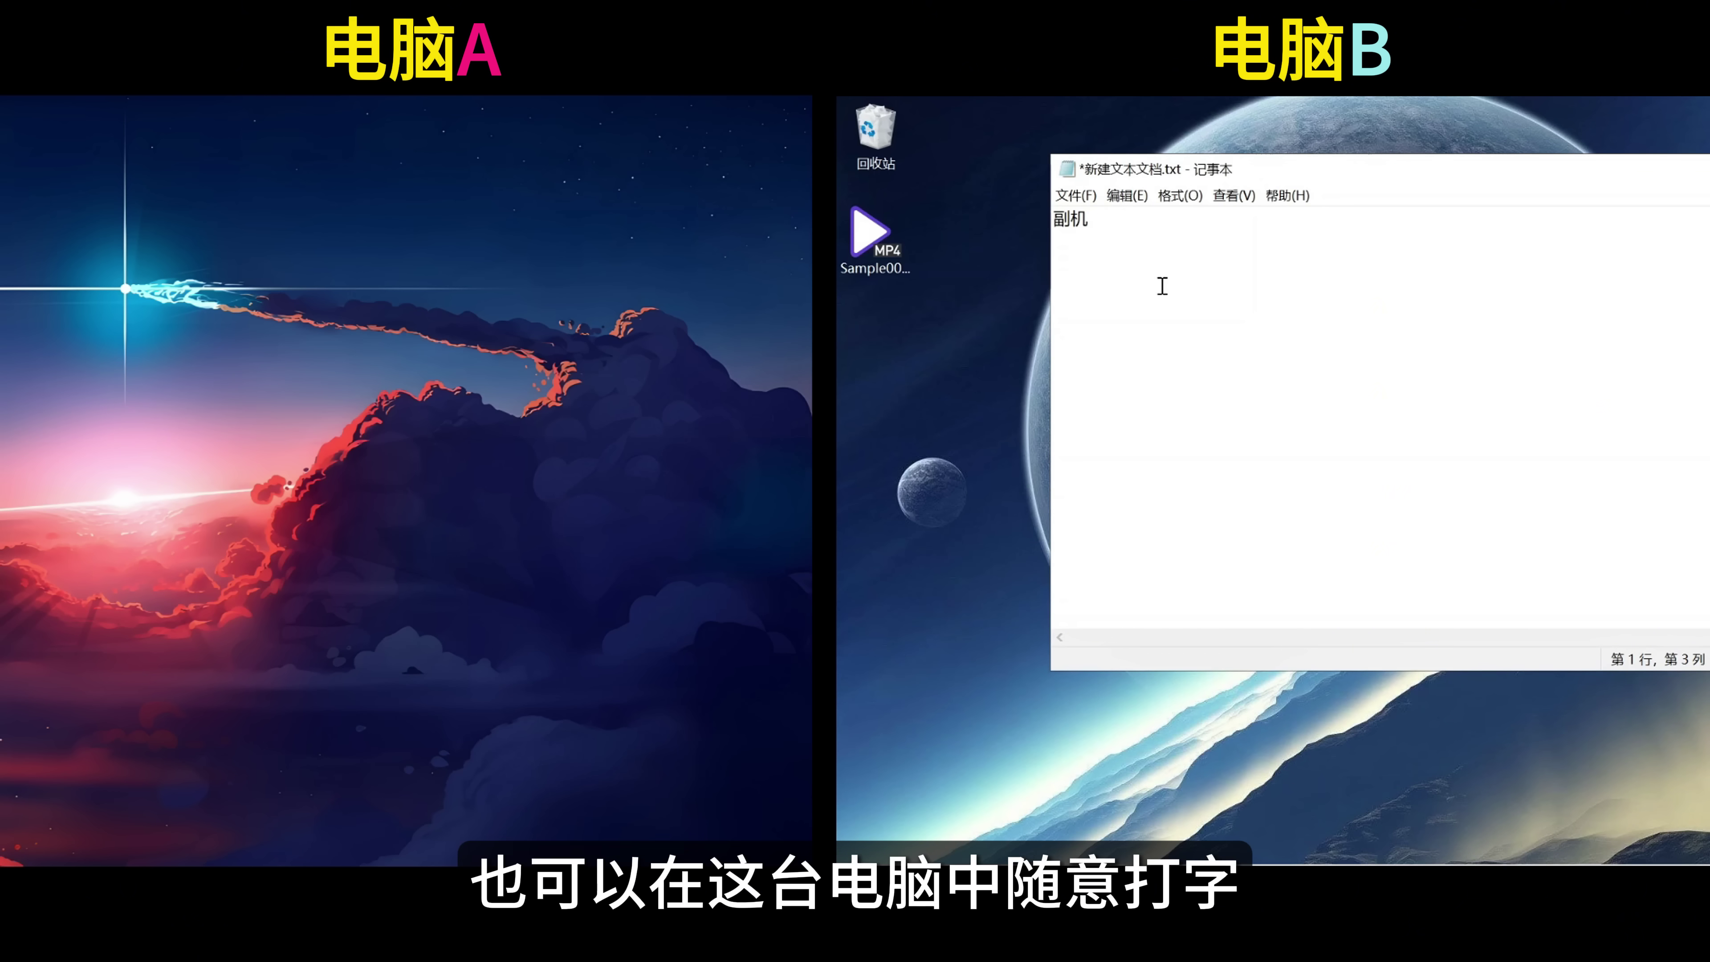
# On computer A, create 主机.txt containing 这是主机, then close Notepad.
pyautogui.rightClick(387, 424)
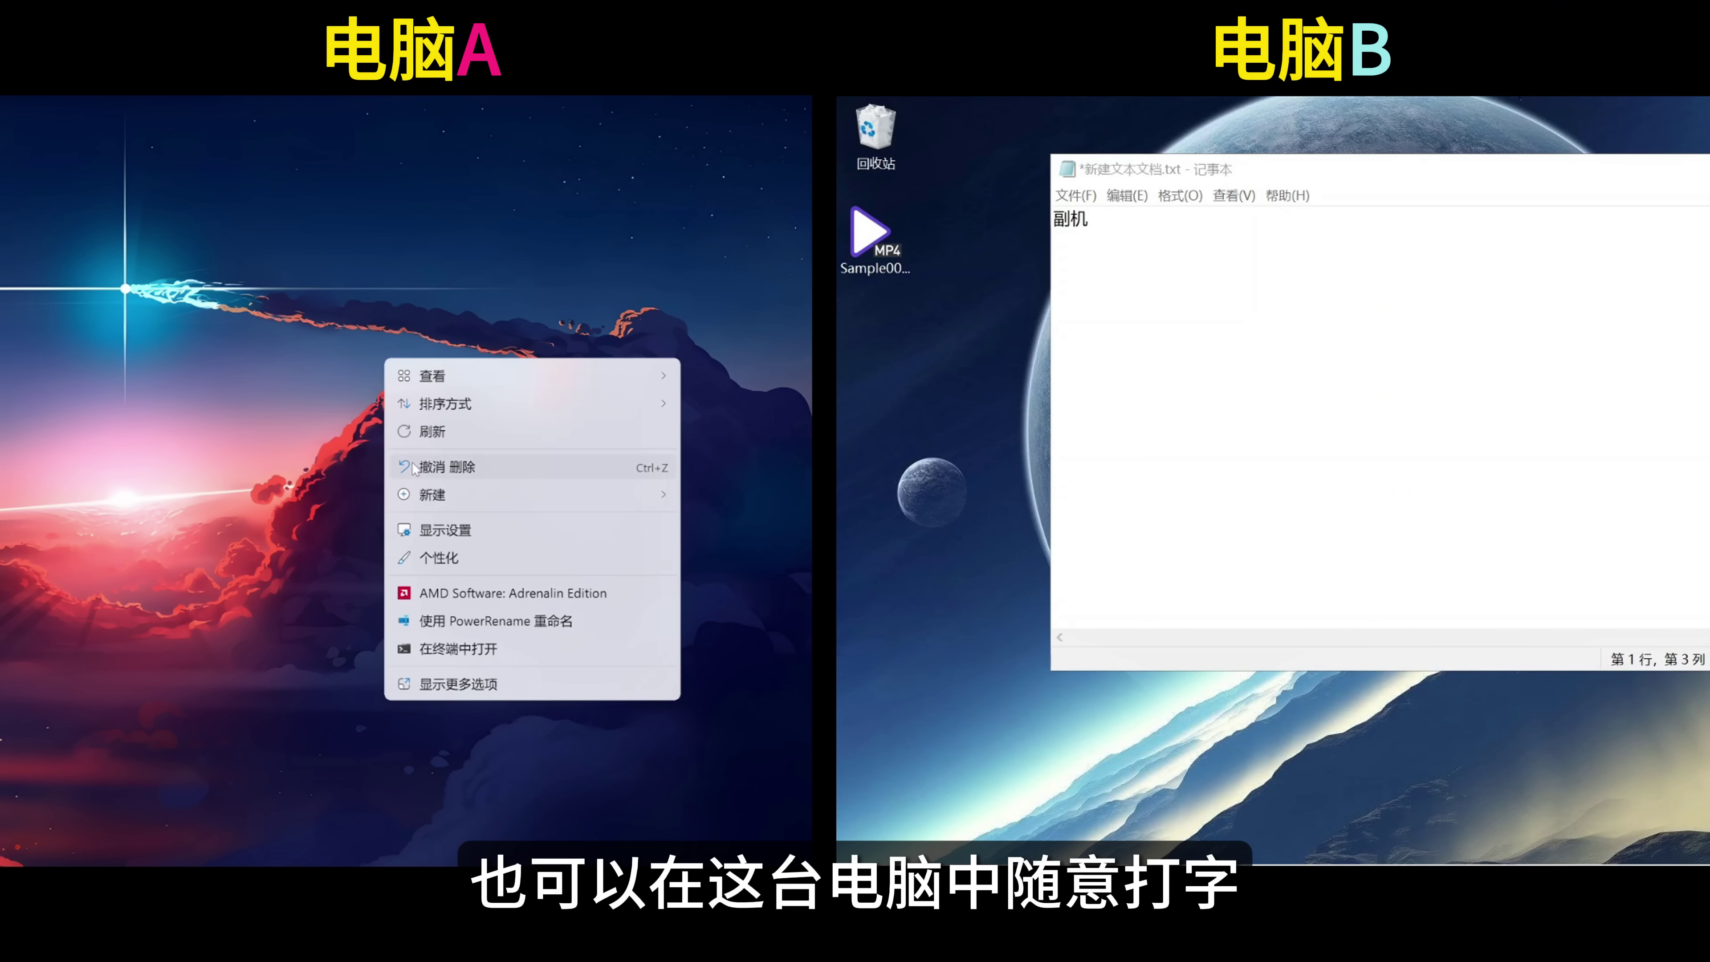
pyautogui.click(431, 494)
pyautogui.click(341, 403)
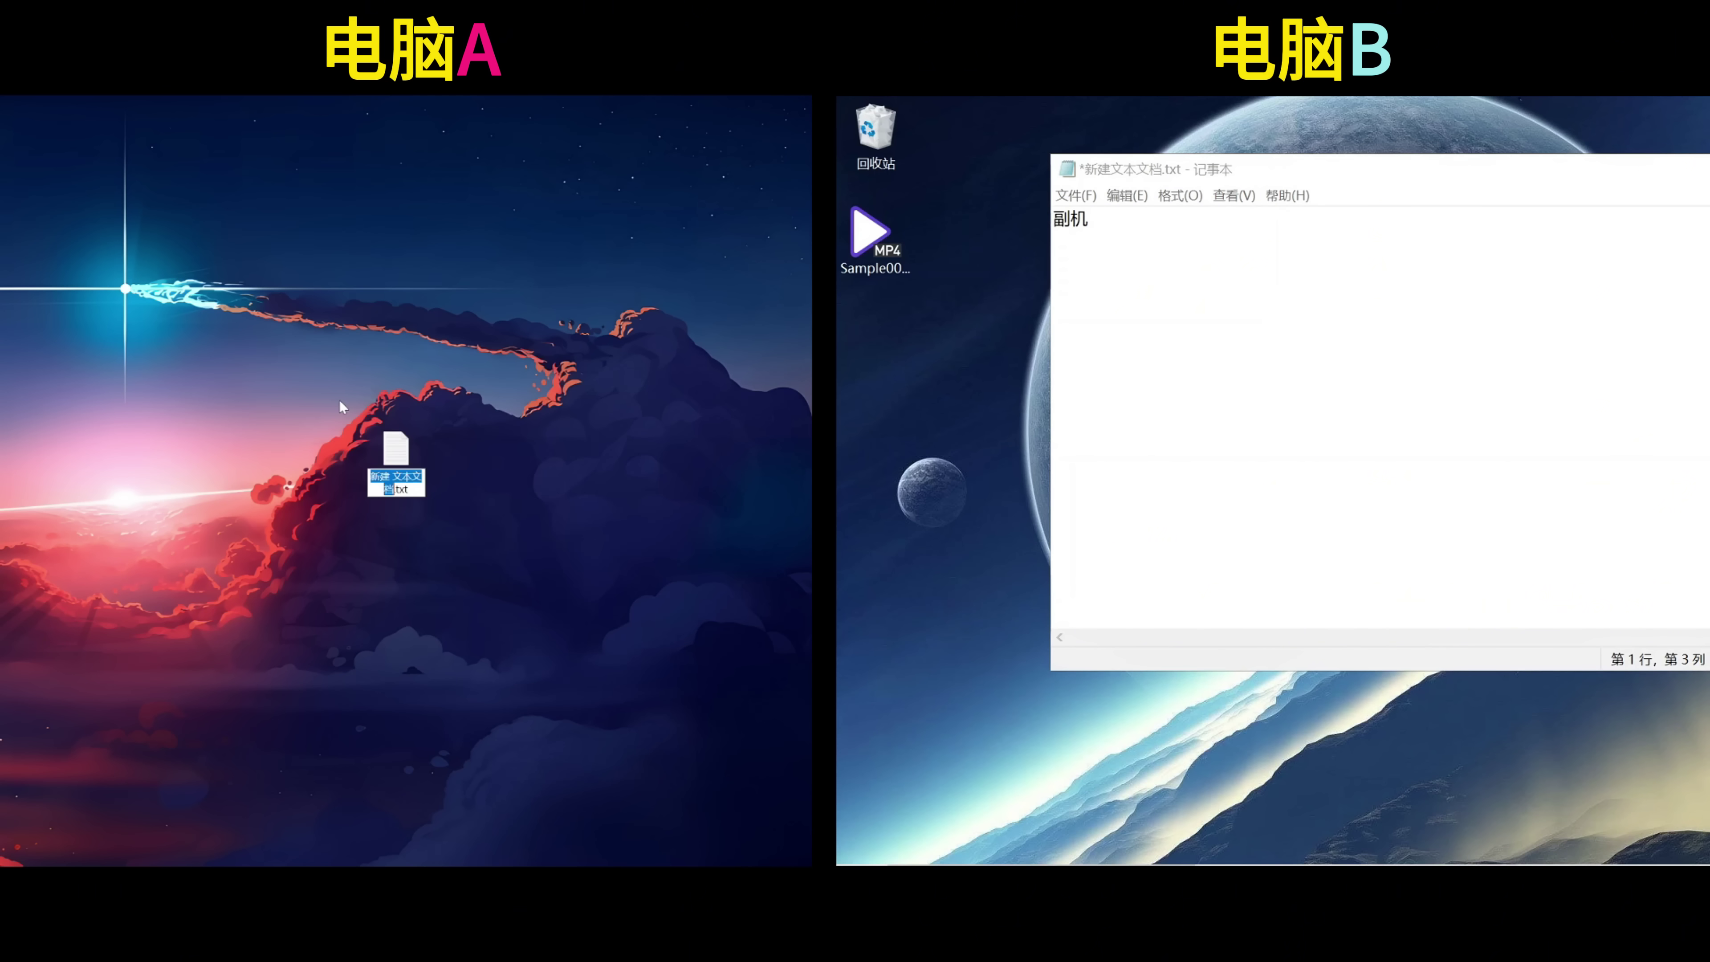
pyautogui.write('主机')
pyautogui.press('Return')
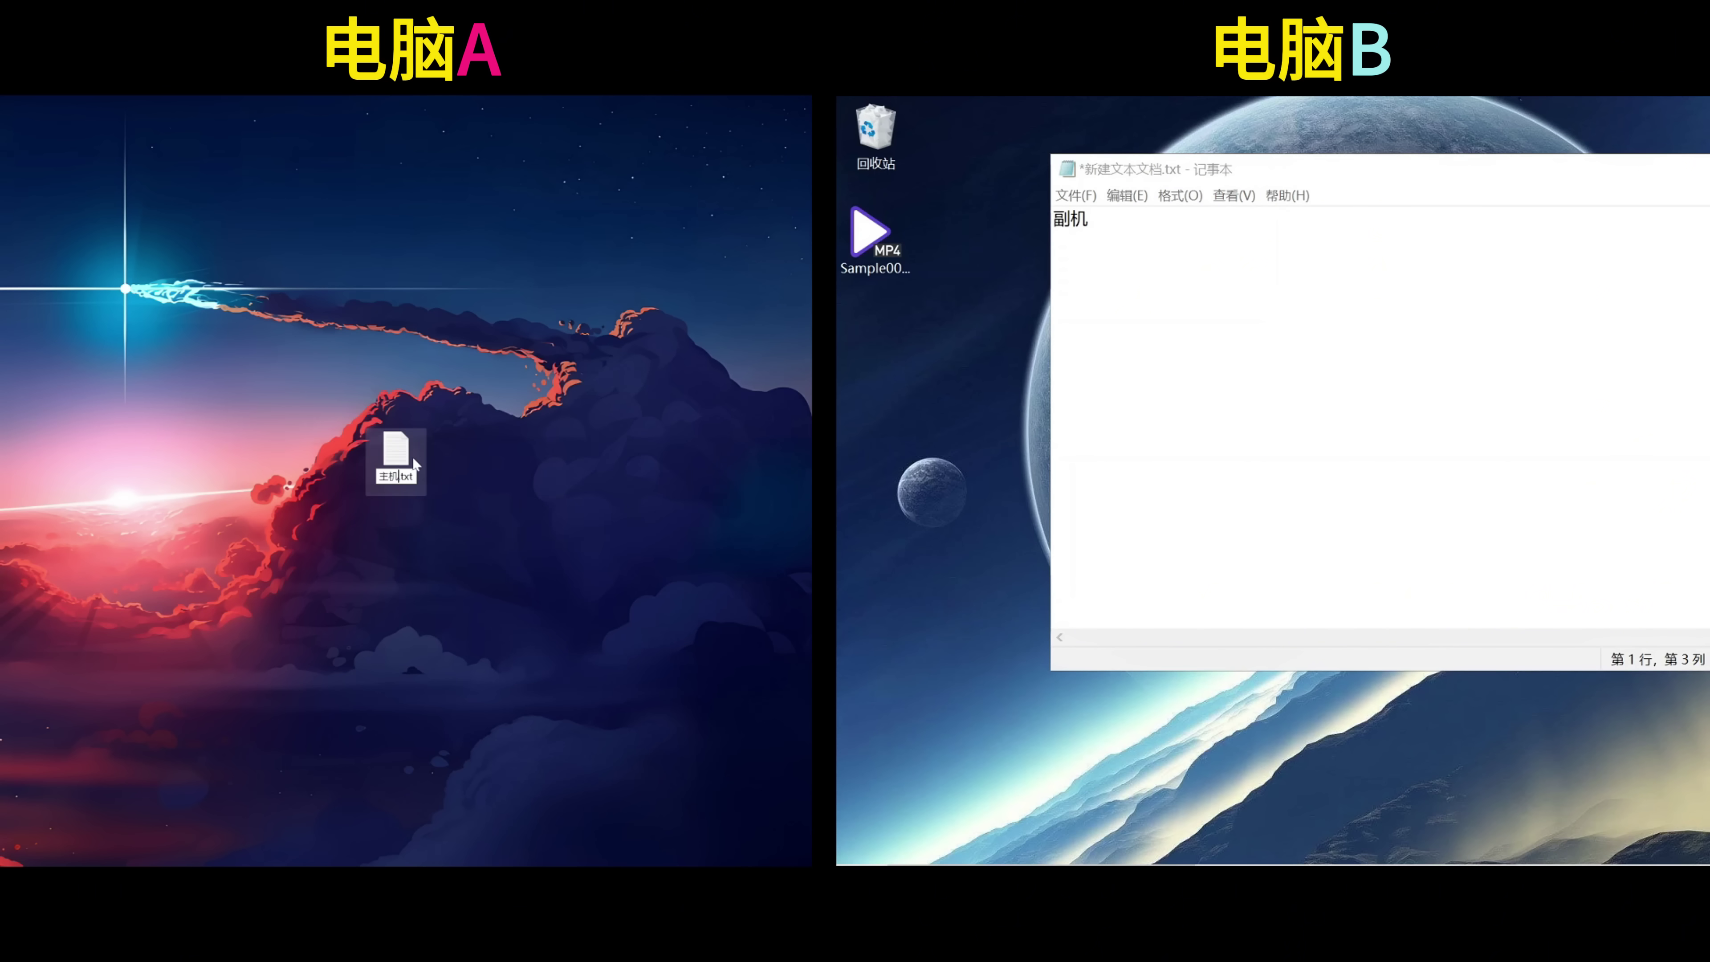
pyautogui.doubleClick(411, 460)
pyautogui.write("zhe'shi")
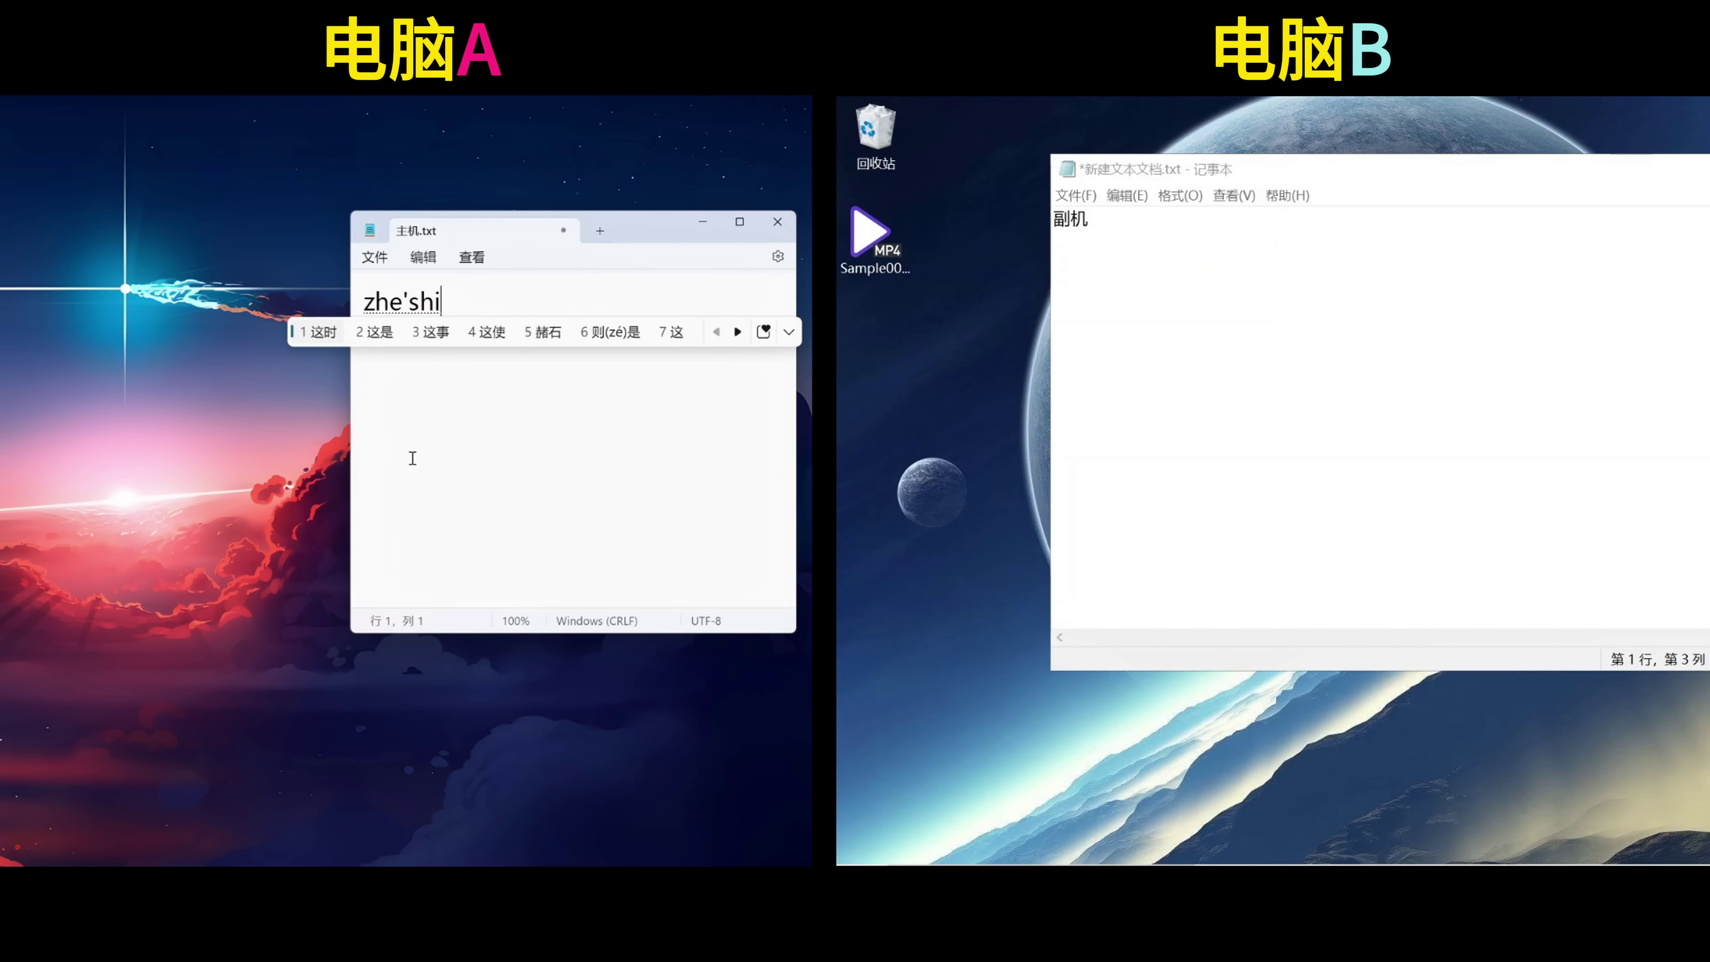
pyautogui.write('eshi2zhuji')
pyautogui.press('space')
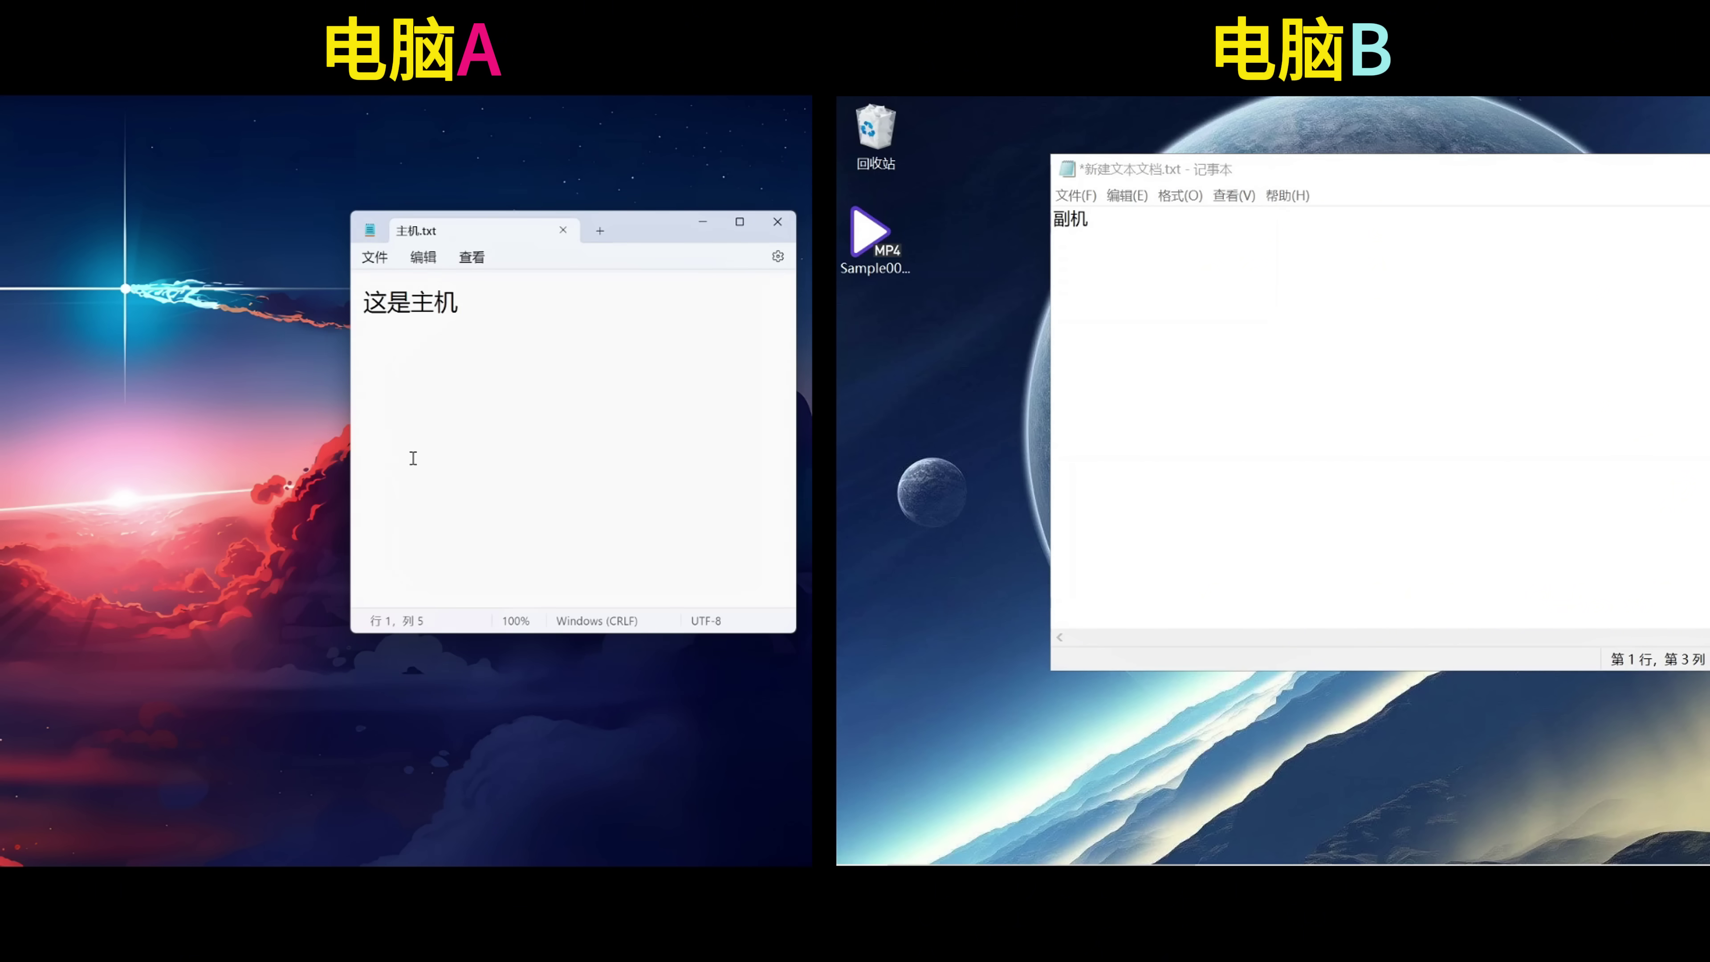
pyautogui.click(766, 222)
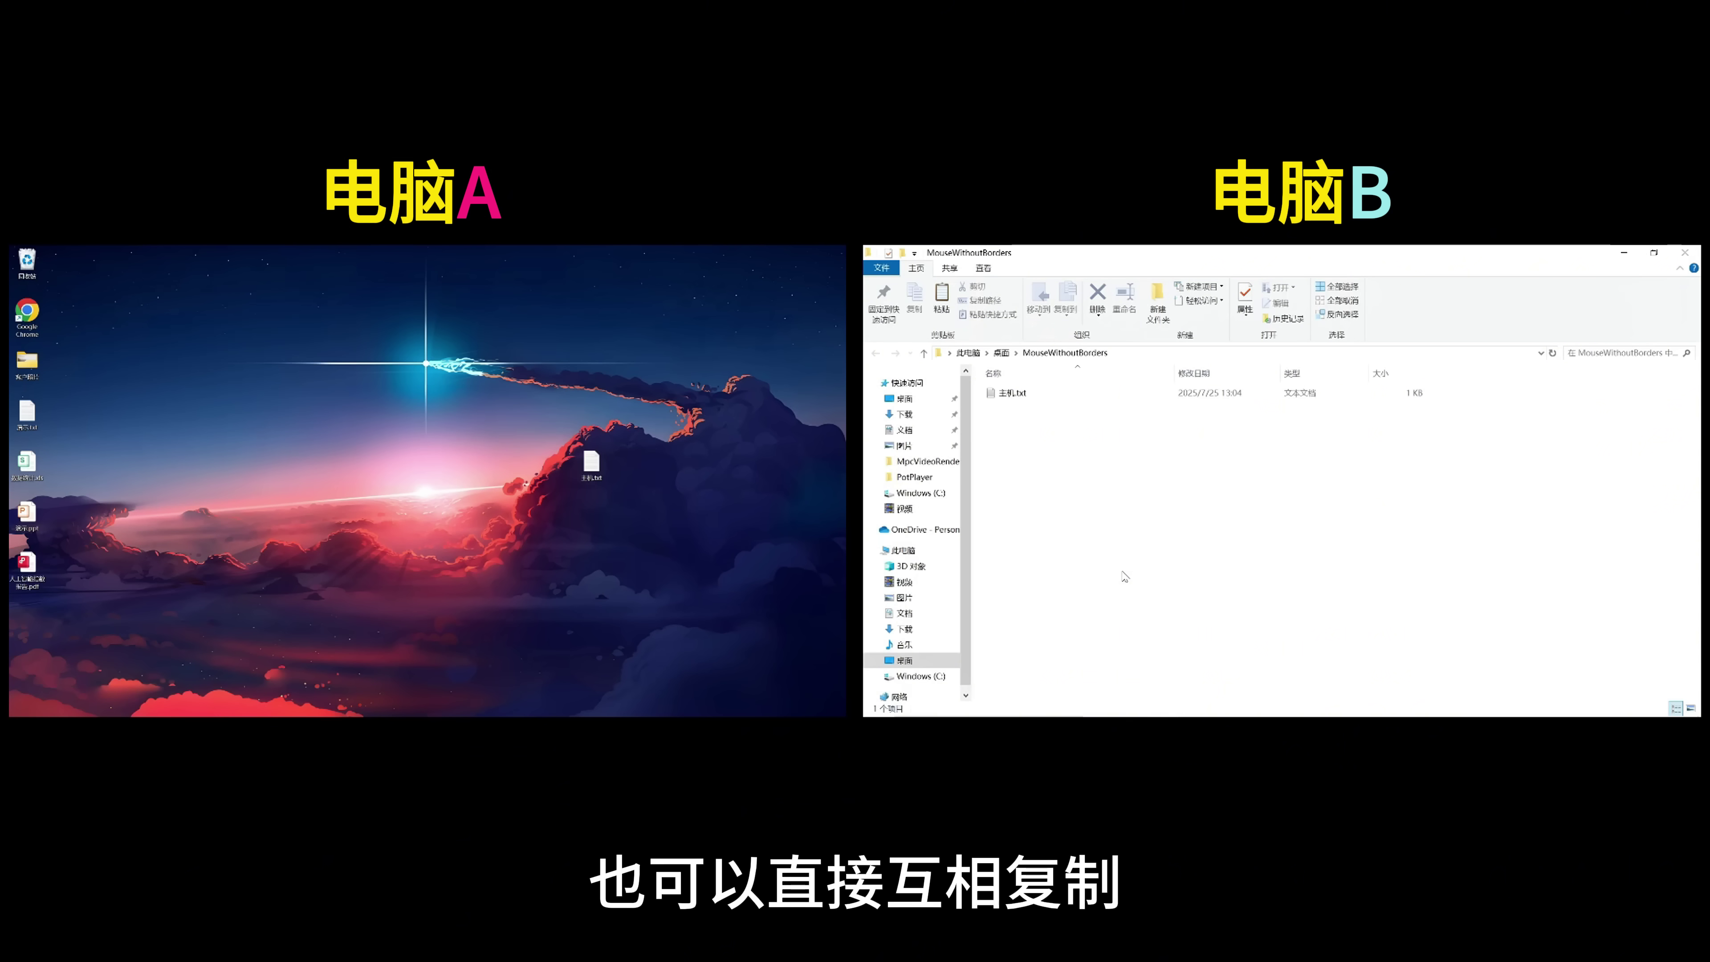
# Close computer B's folder and open the copied 新建文本文档.txt on computer A, showing 副机.
pyautogui.click(1679, 252)
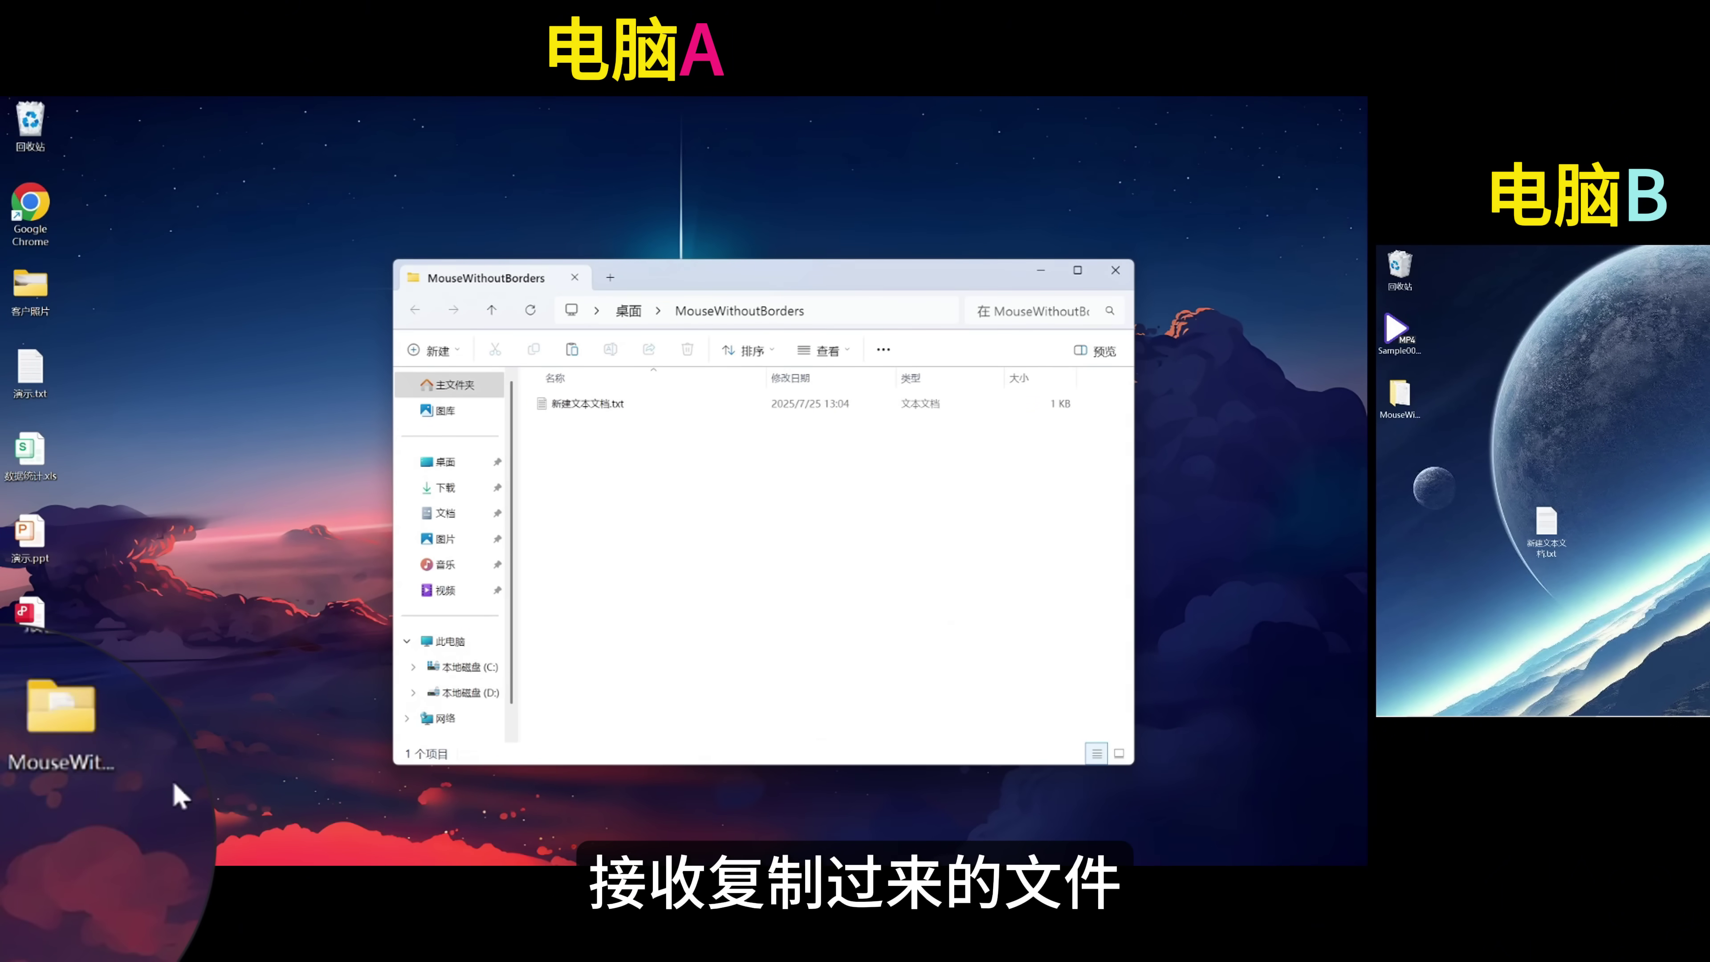
pyautogui.doubleClick(614, 403)
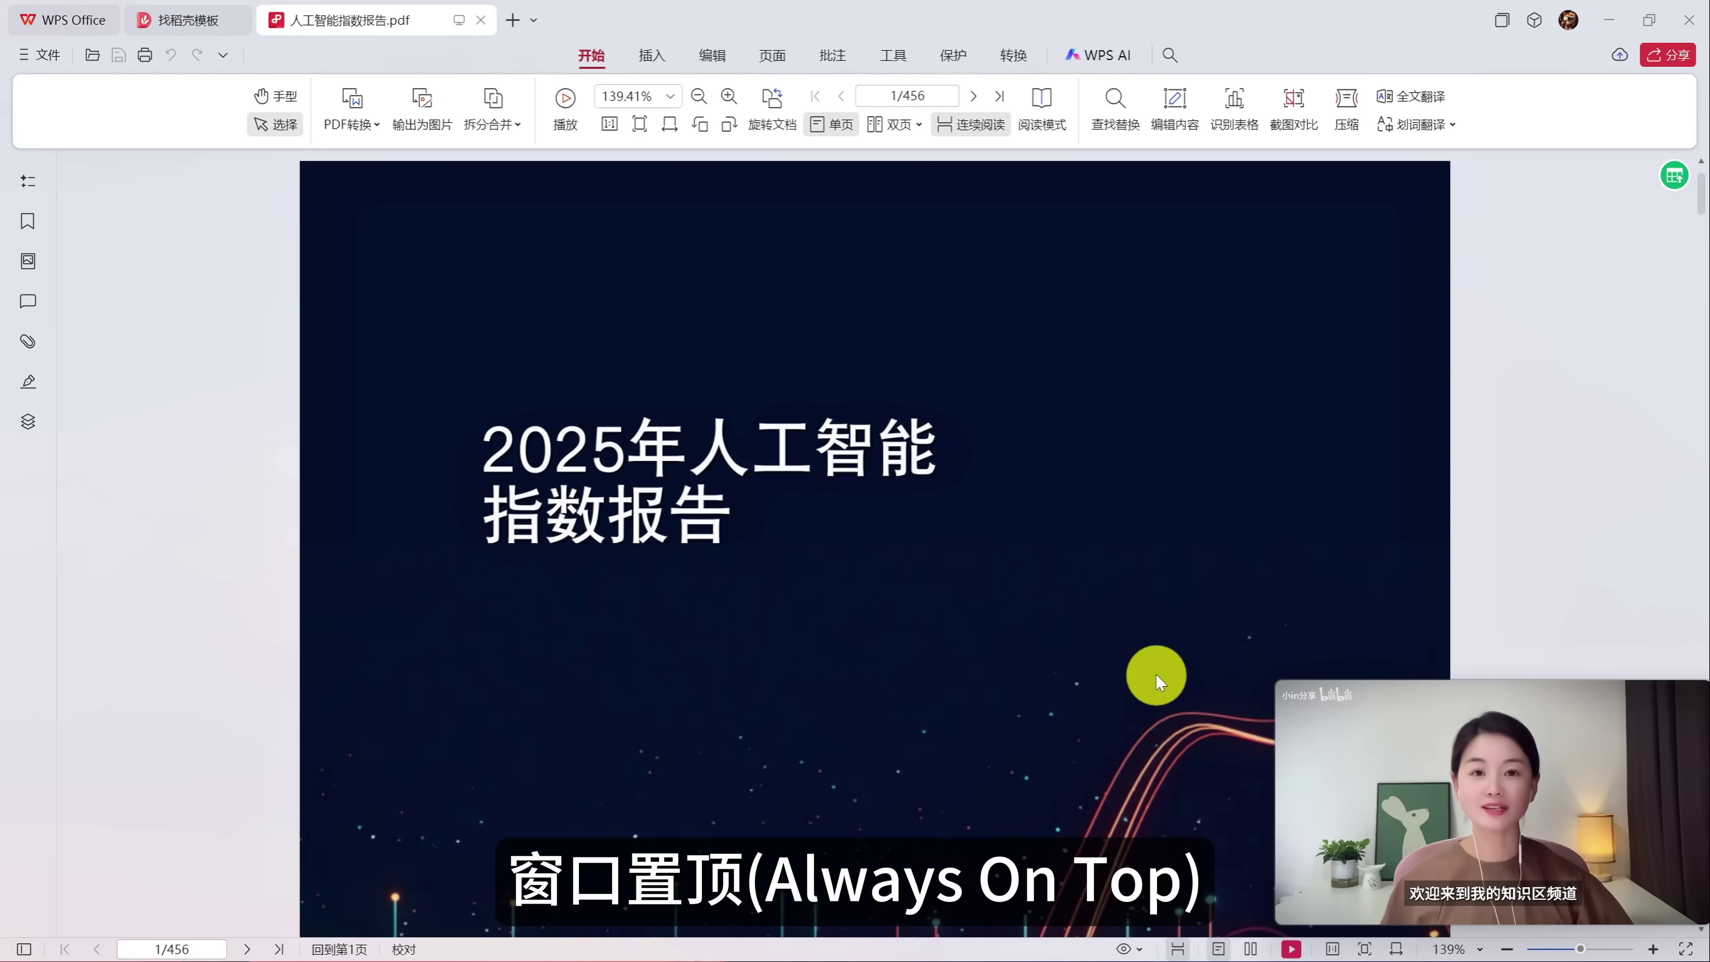
# Scroll the PDF, select a discount-rate cell in the 数据统计 sheet, and bring Calculator forward.
pyautogui.scroll(-3, 1157, 676)
pyautogui.scroll(-10, 1155, 674)
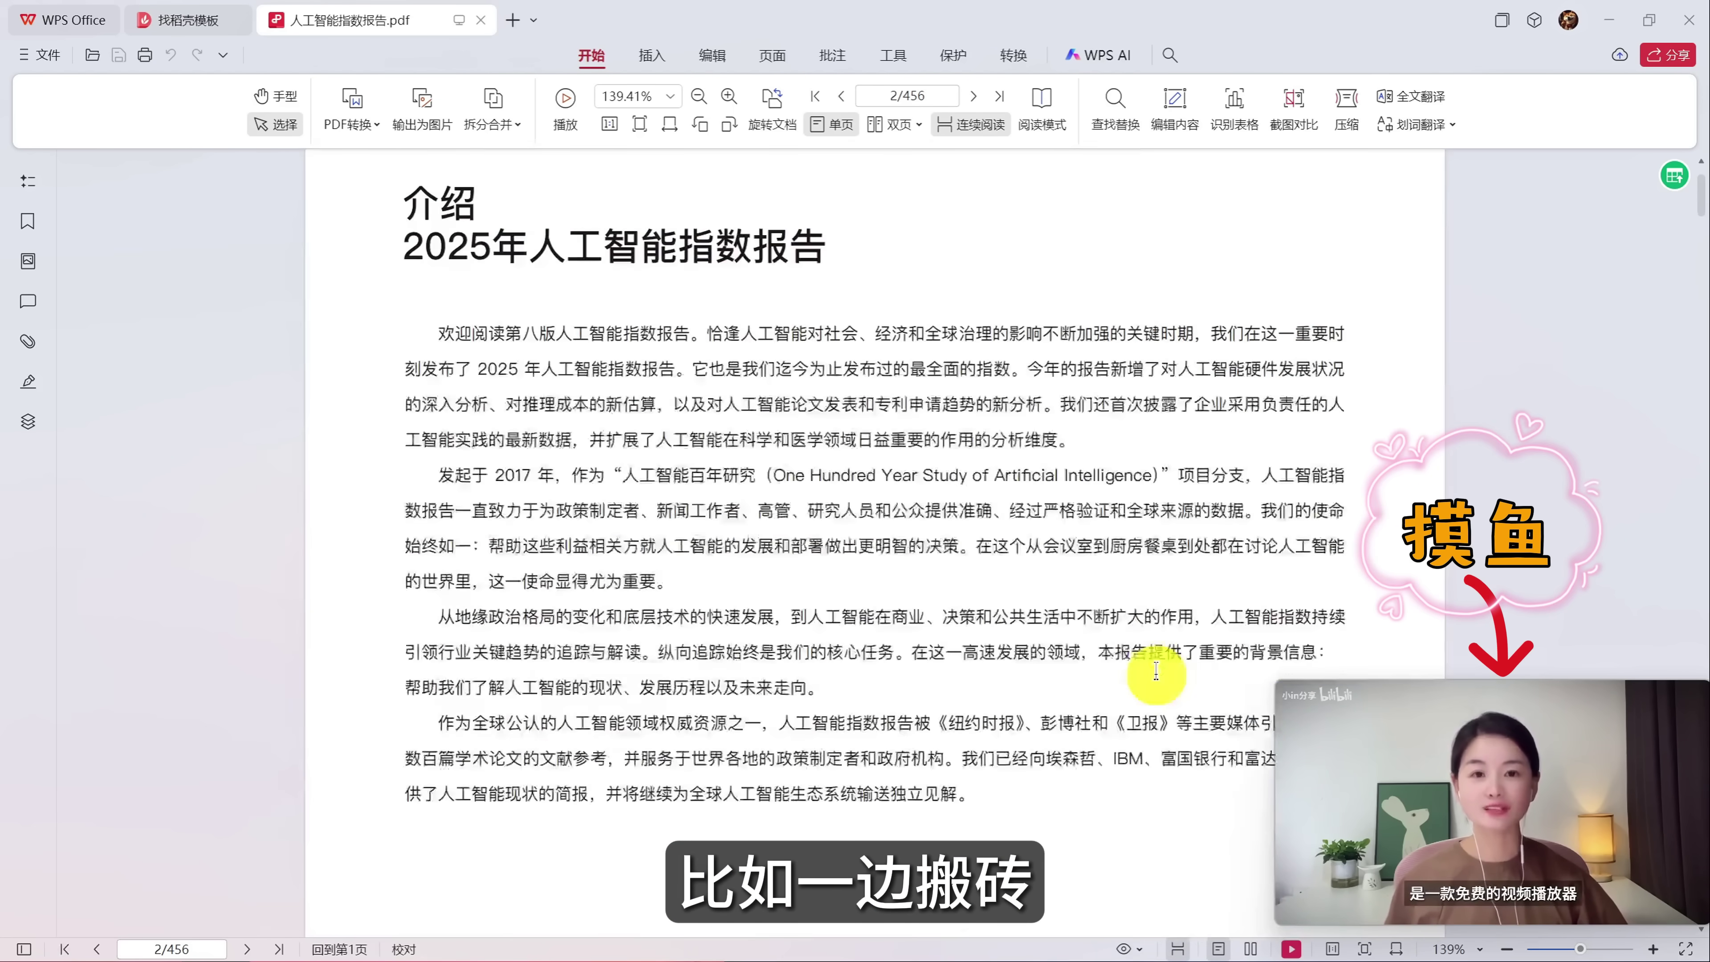
pyautogui.scroll(-3, 1155, 674)
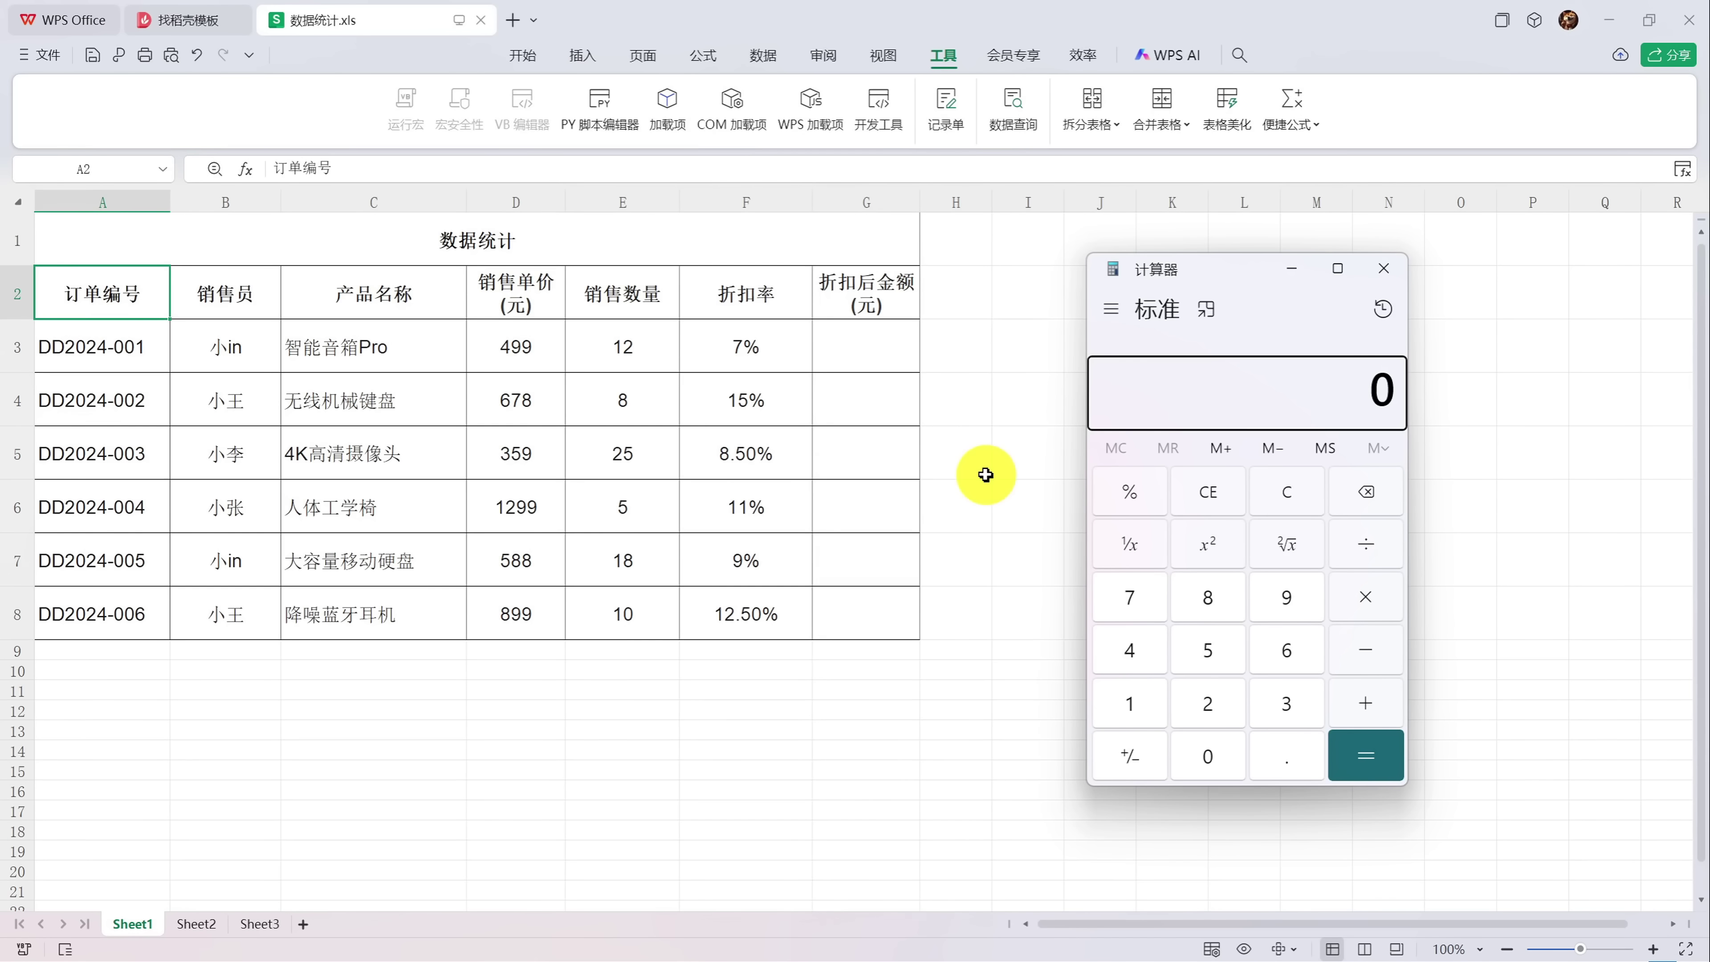
pyautogui.click(847, 343)
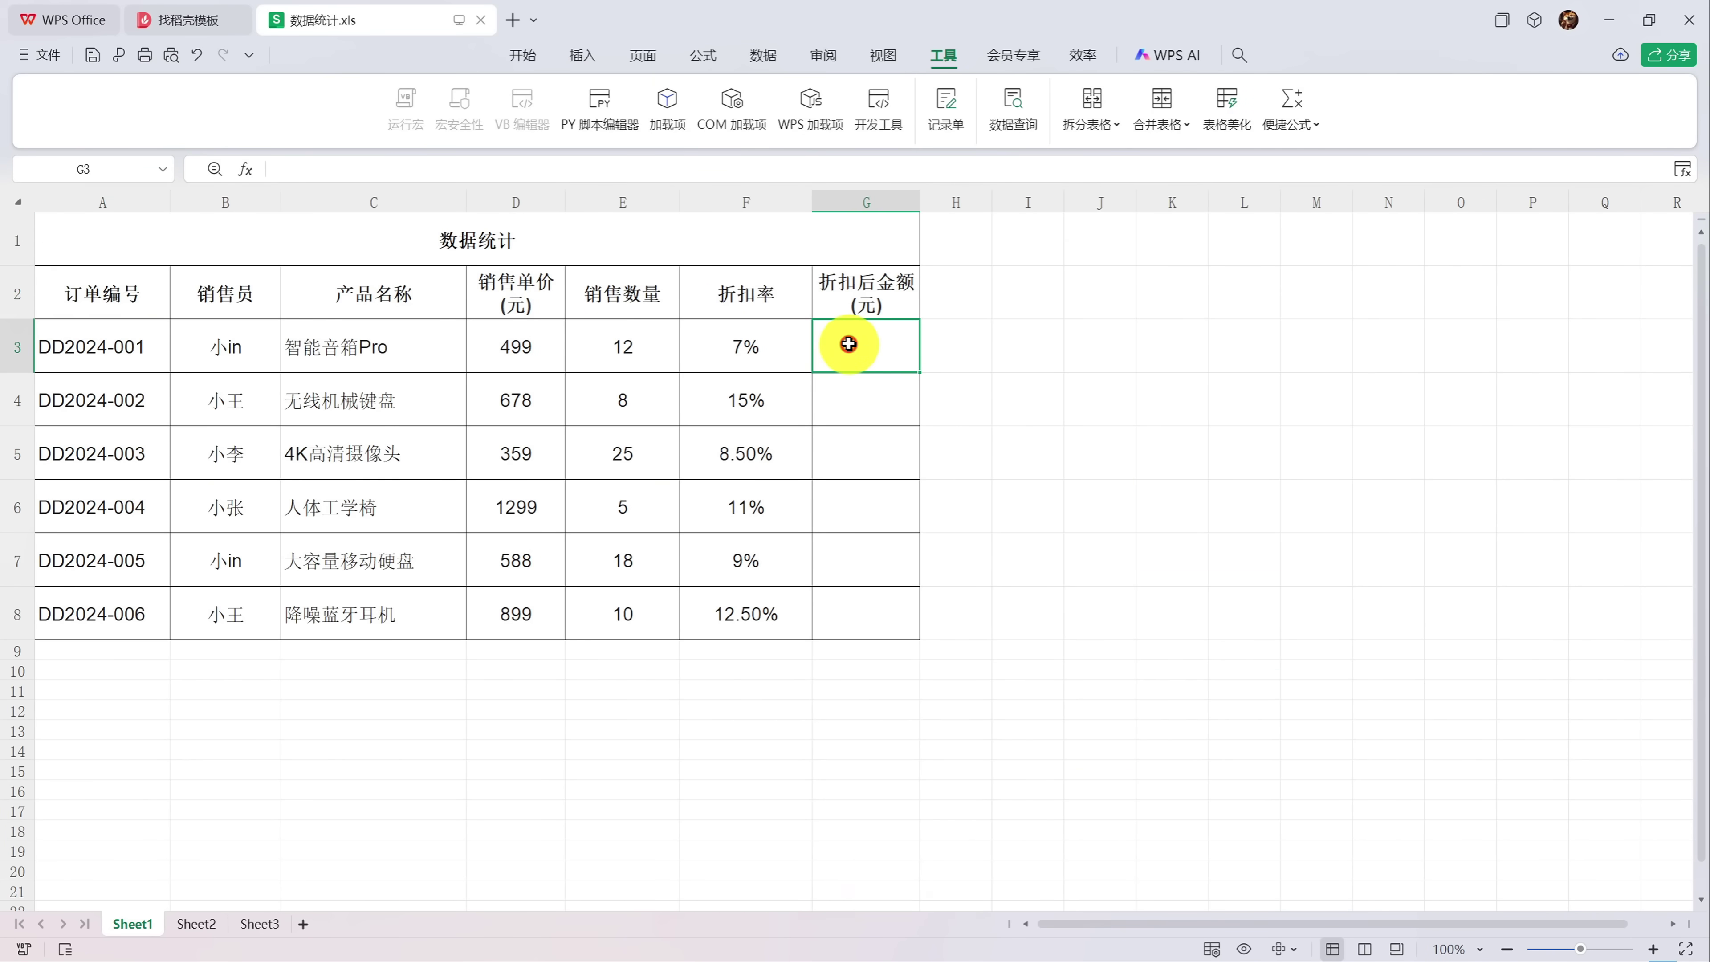
pyautogui.click(734, 344)
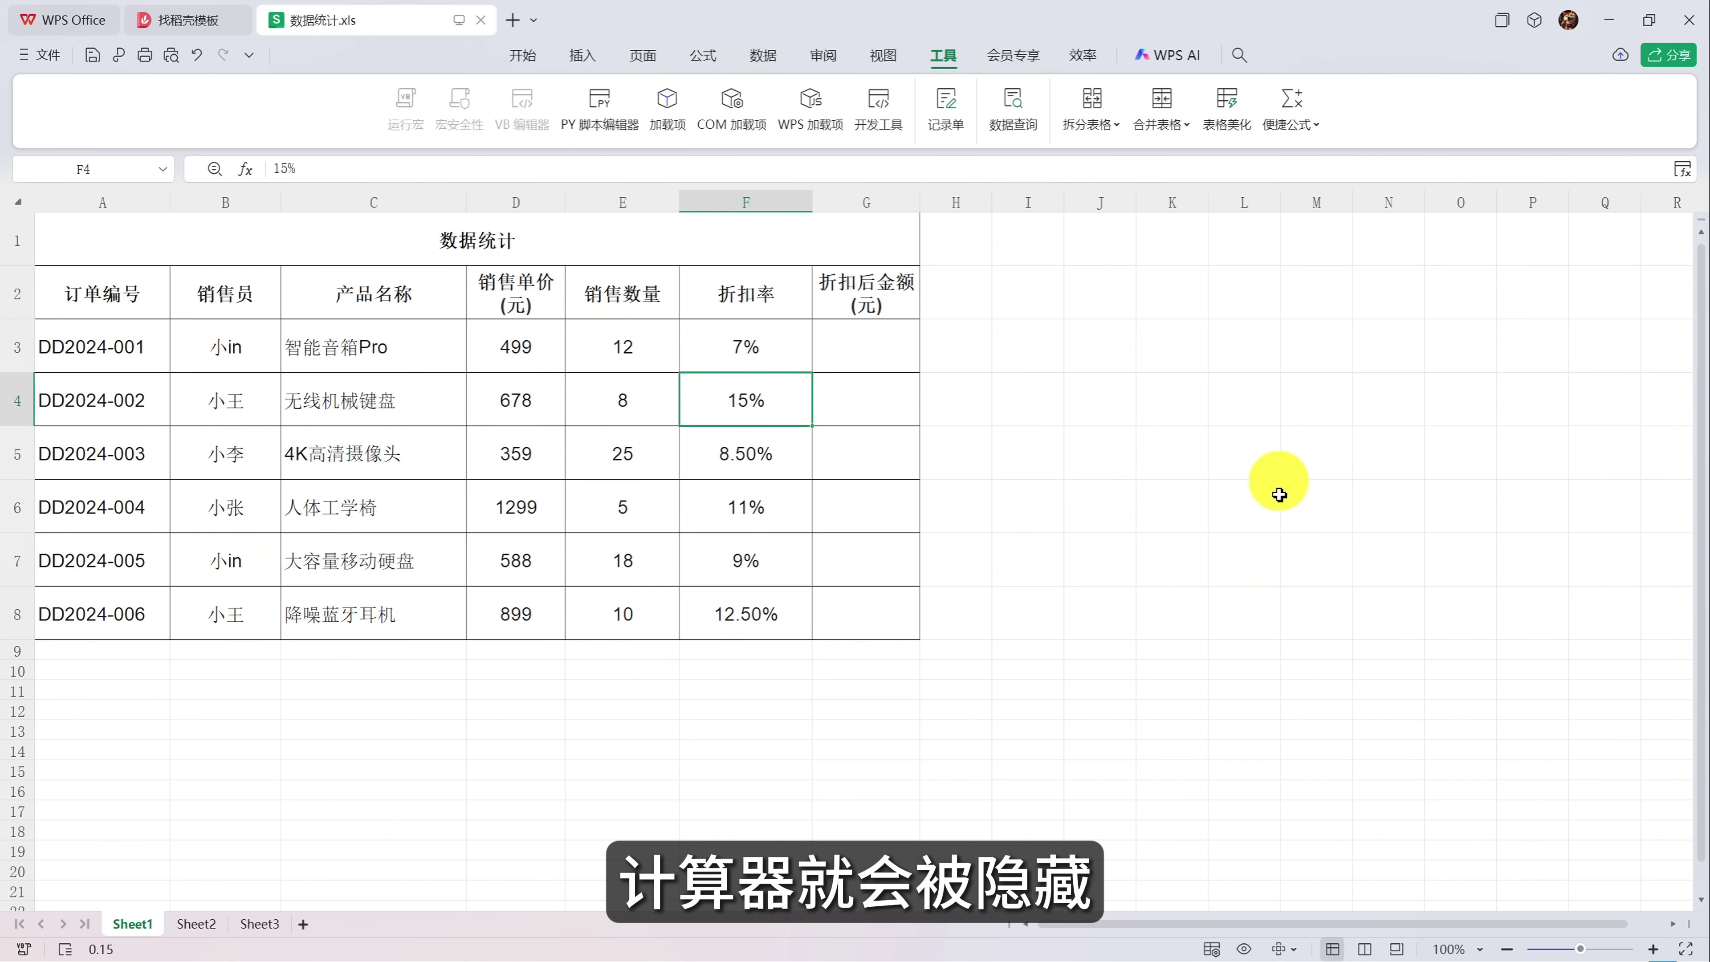
pyautogui.hotkey('alt', 'Tab')
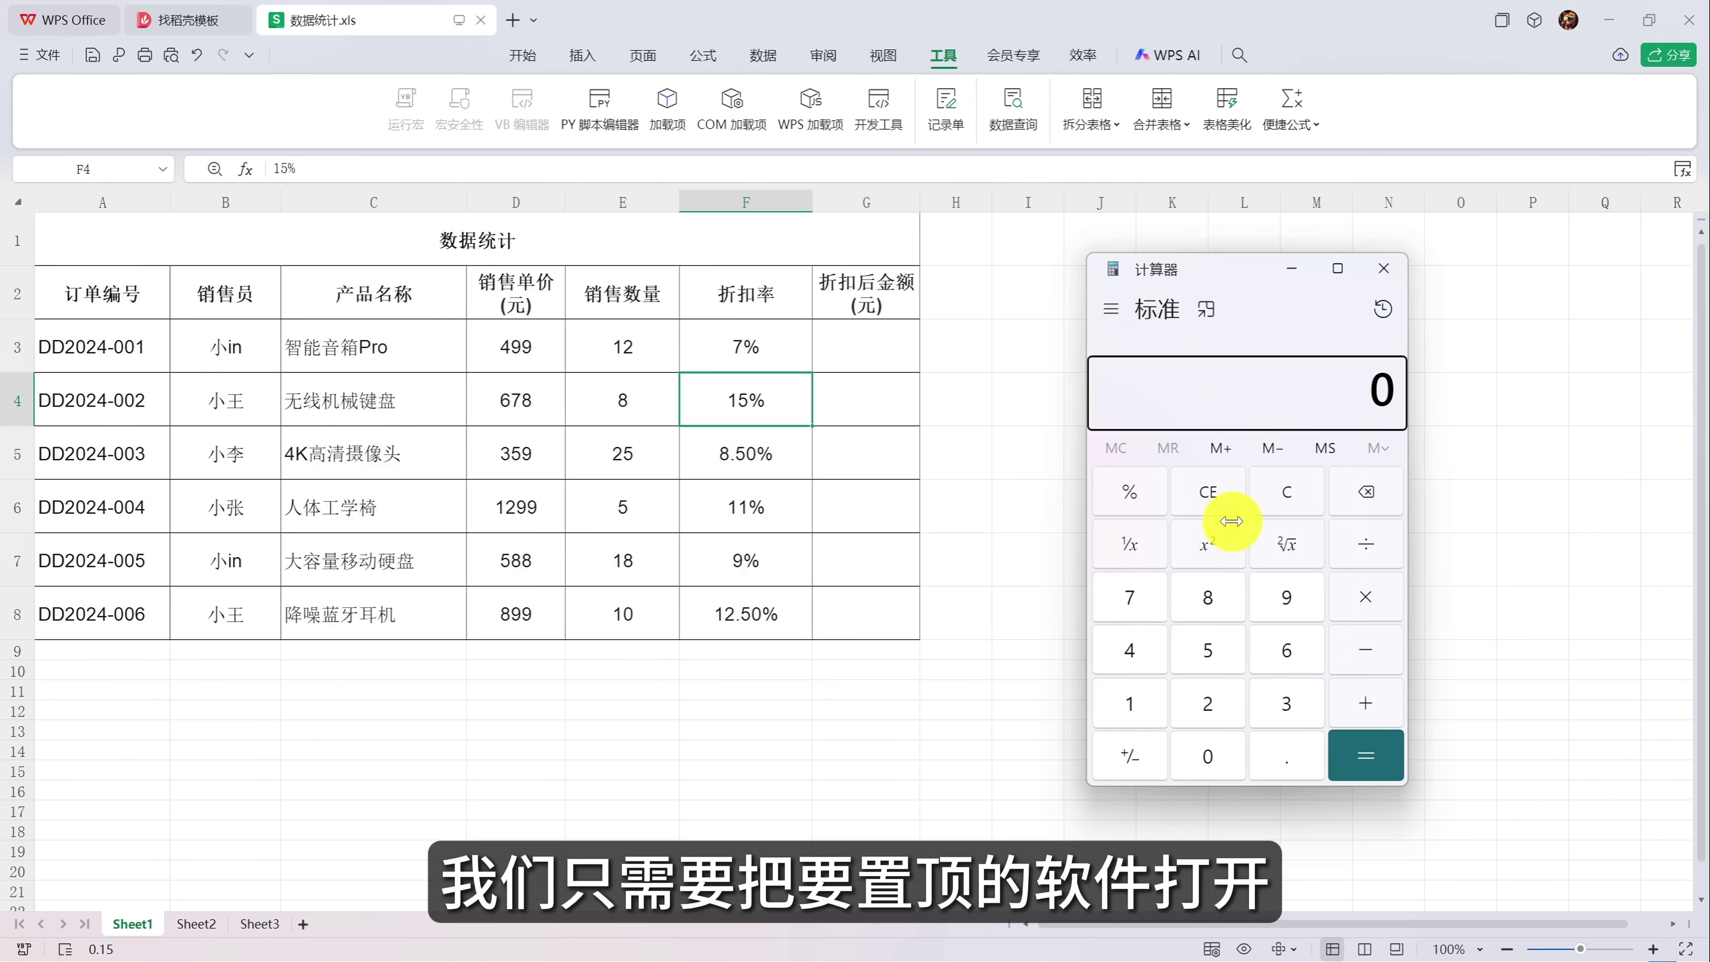
# Pin Calculator always on top with Win+Ctrl+T and enter 12 in the first discounted-amount cell.
pyautogui.moveTo(1231, 279)
pyautogui.mouseDown()
pyautogui.moveTo(1172, 279)
pyautogui.moveTo(1201, 284)
pyautogui.mouseUp()
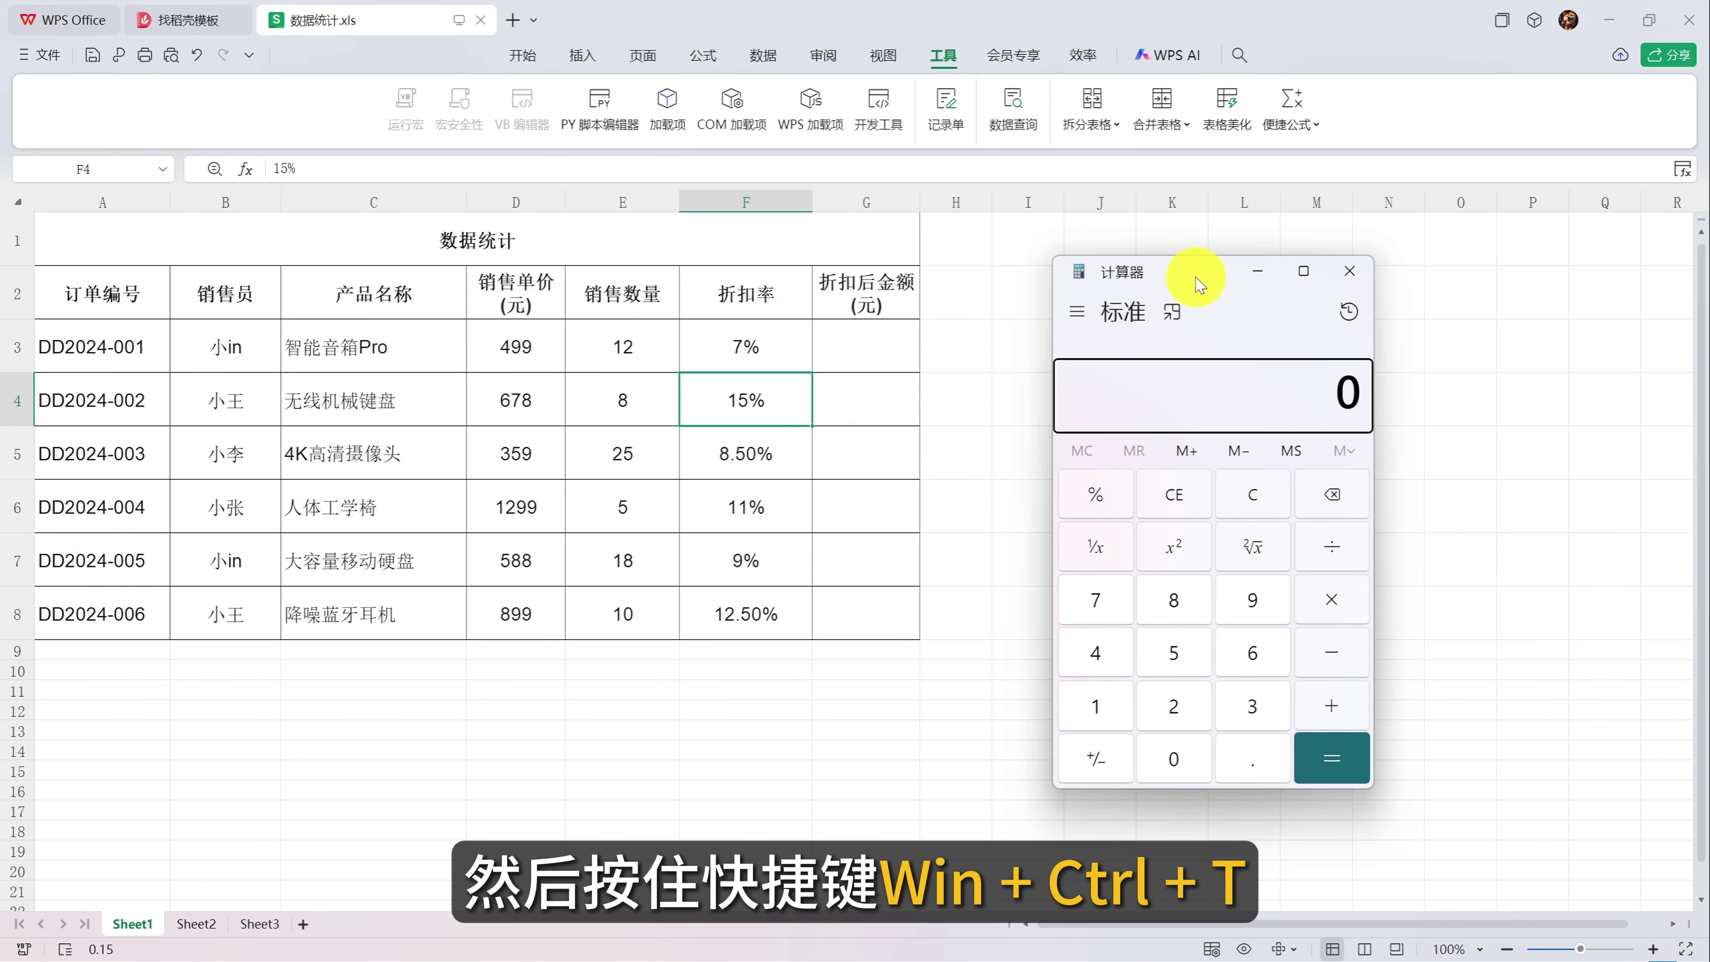
pyautogui.press('ctrl+super+t')
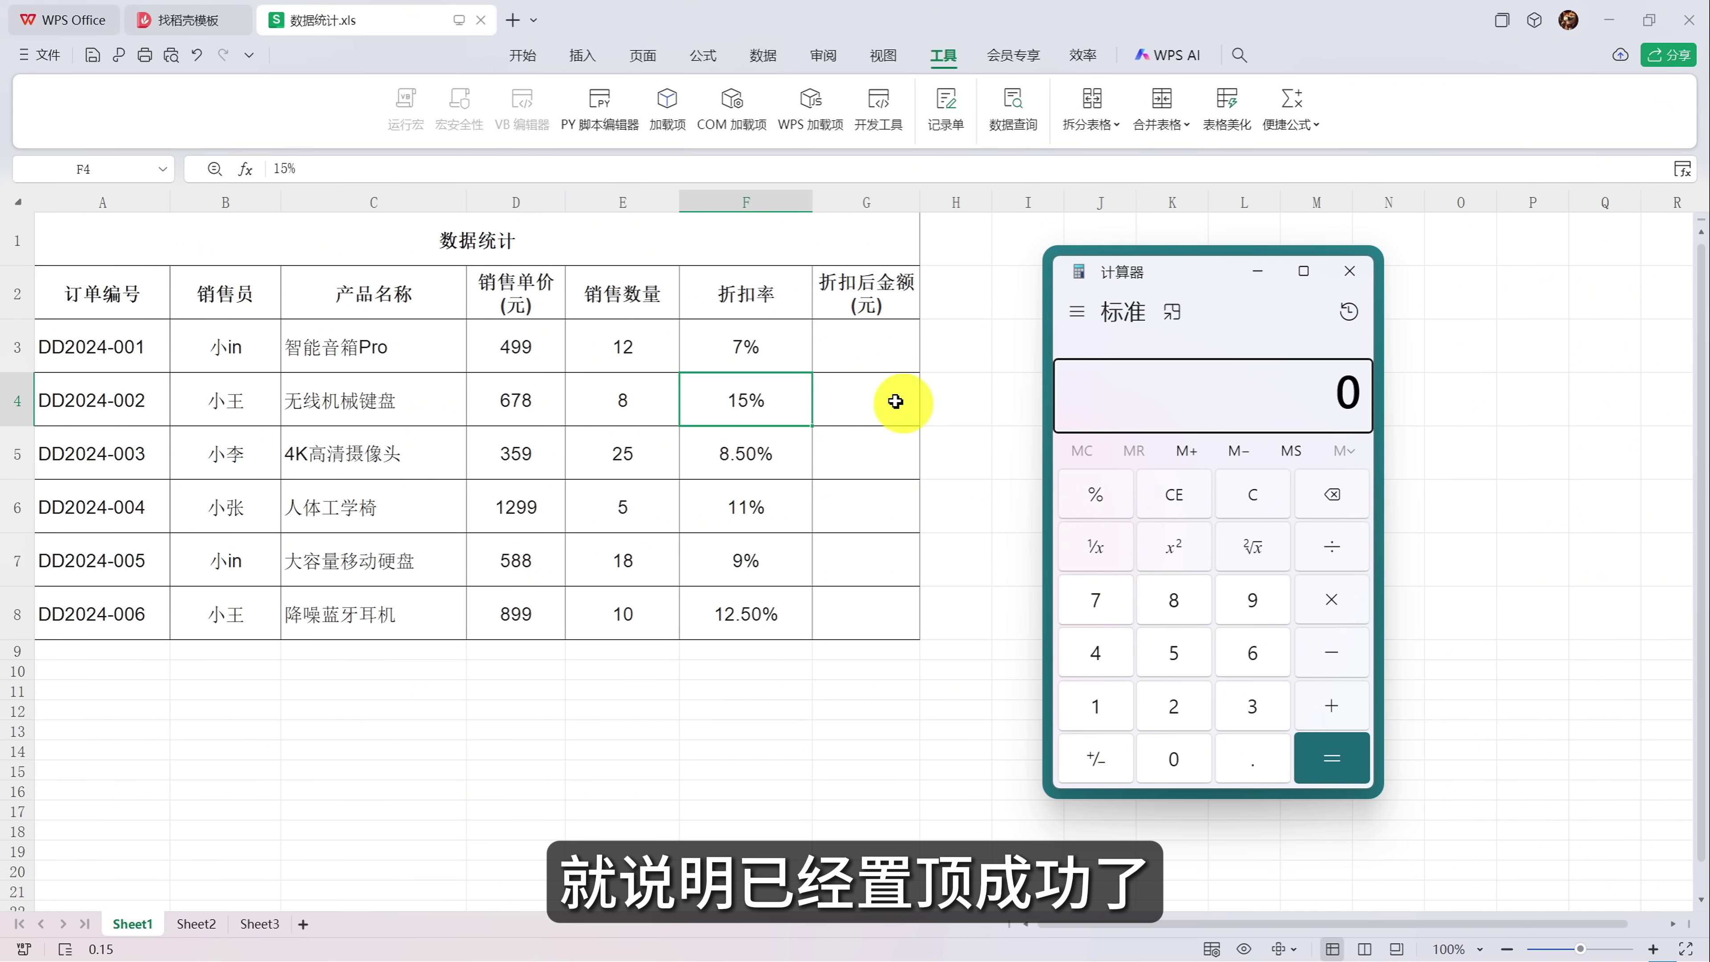
pyautogui.click(871, 352)
pyautogui.write('12')
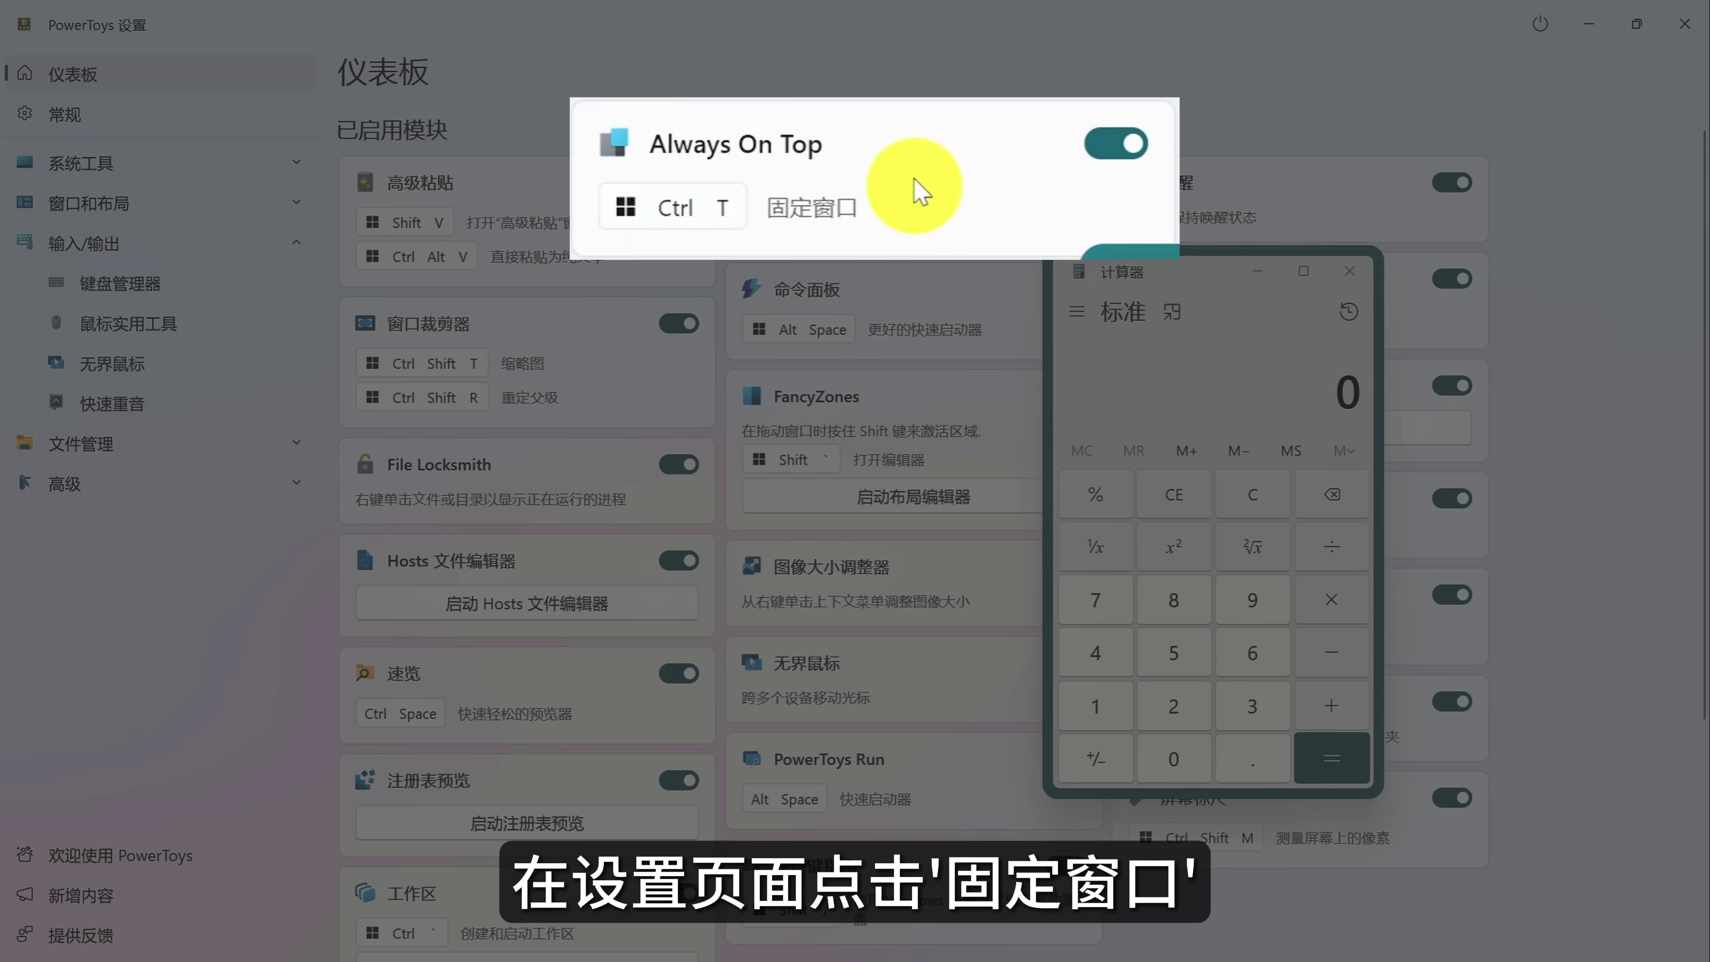
# Give the Always On Top border a custom colour, 14% opacity and thickness 19, then unpin Calculator.
pyautogui.click(892, 166)
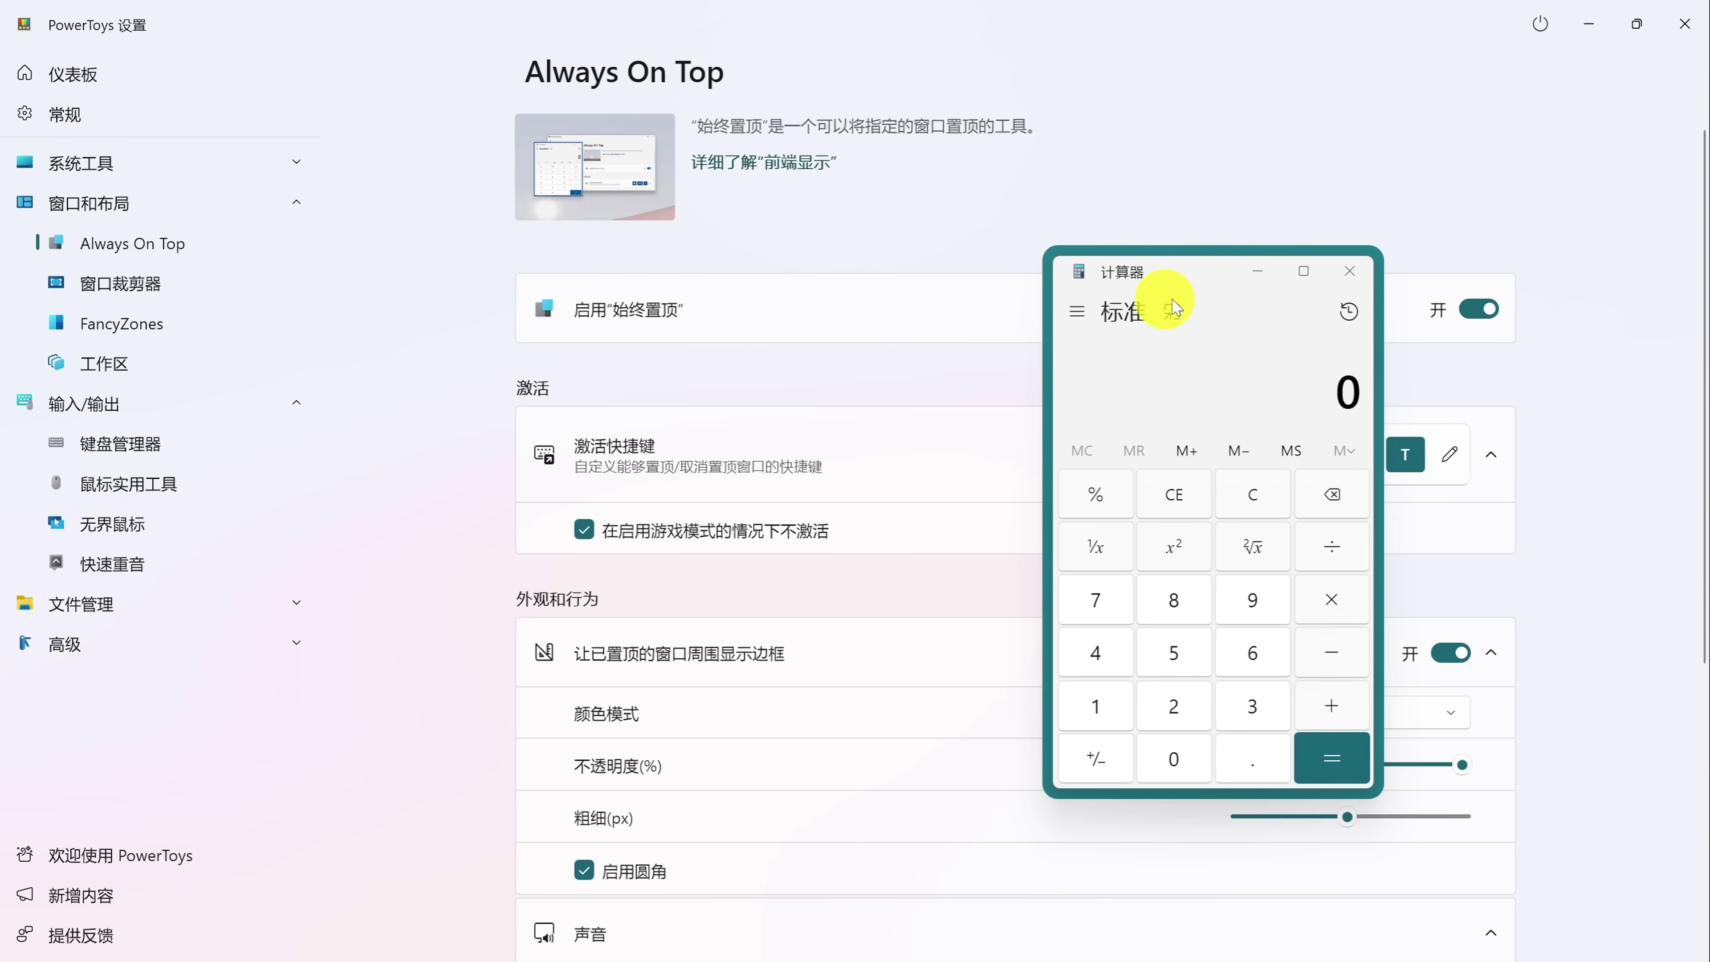
pyautogui.moveTo(1173, 307); pyautogui.dragTo(946, 171)
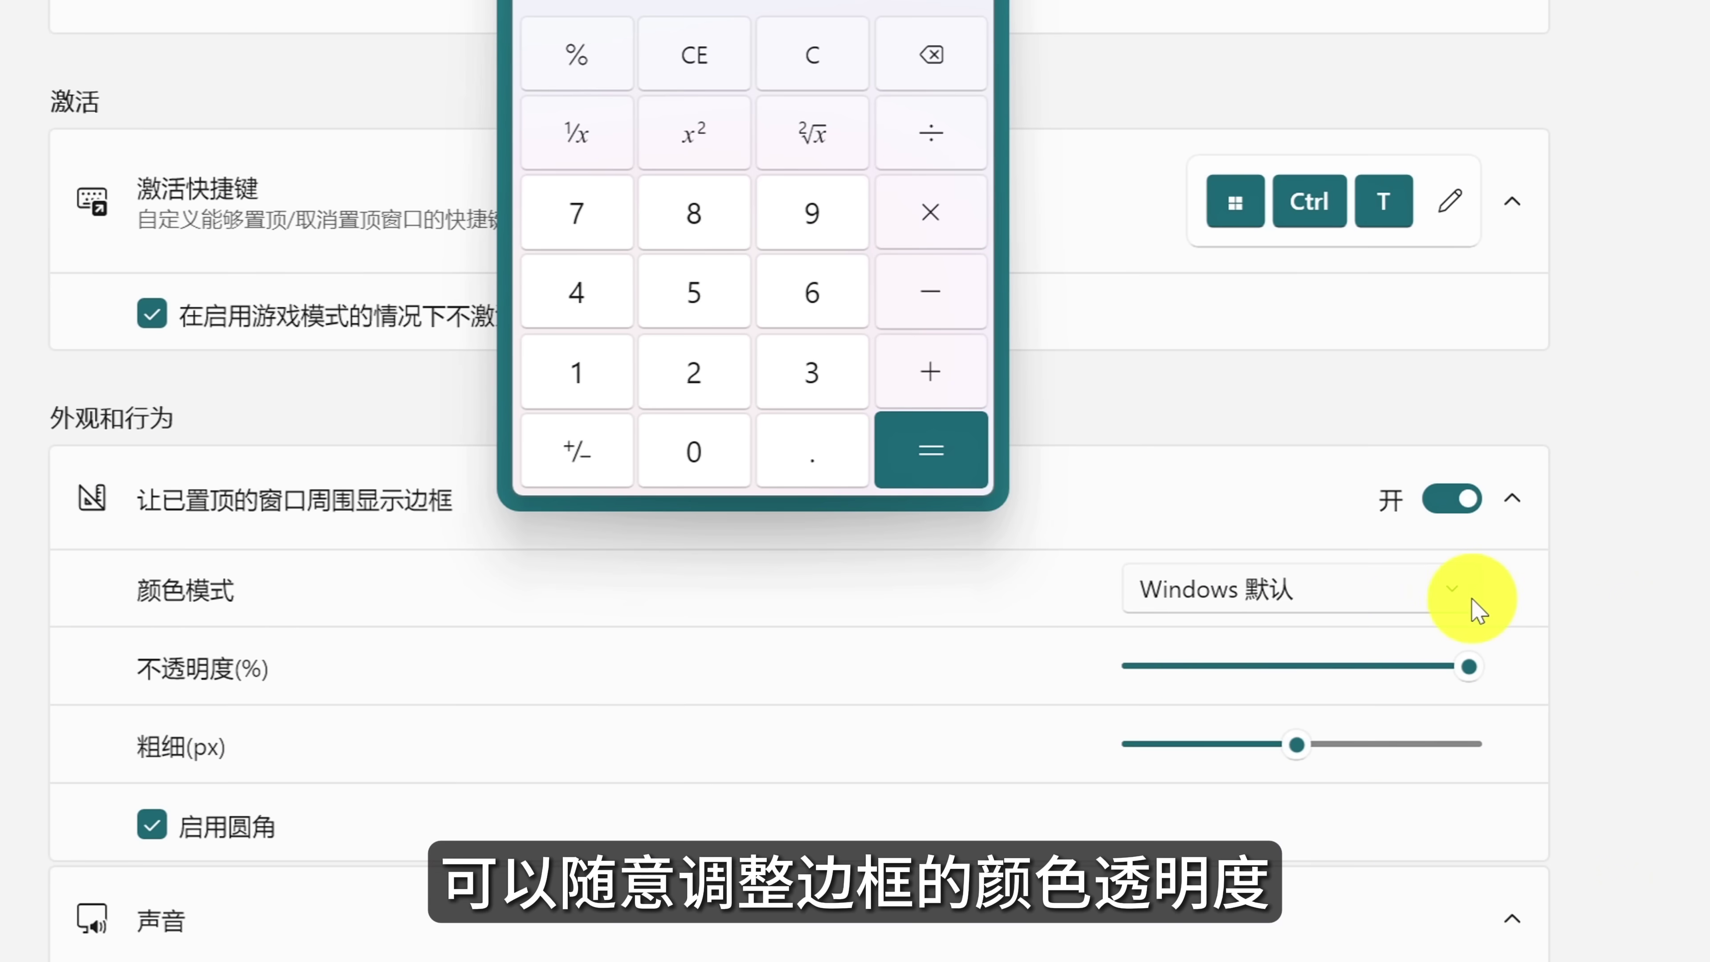
pyautogui.click(1456, 643)
pyautogui.click(1306, 526)
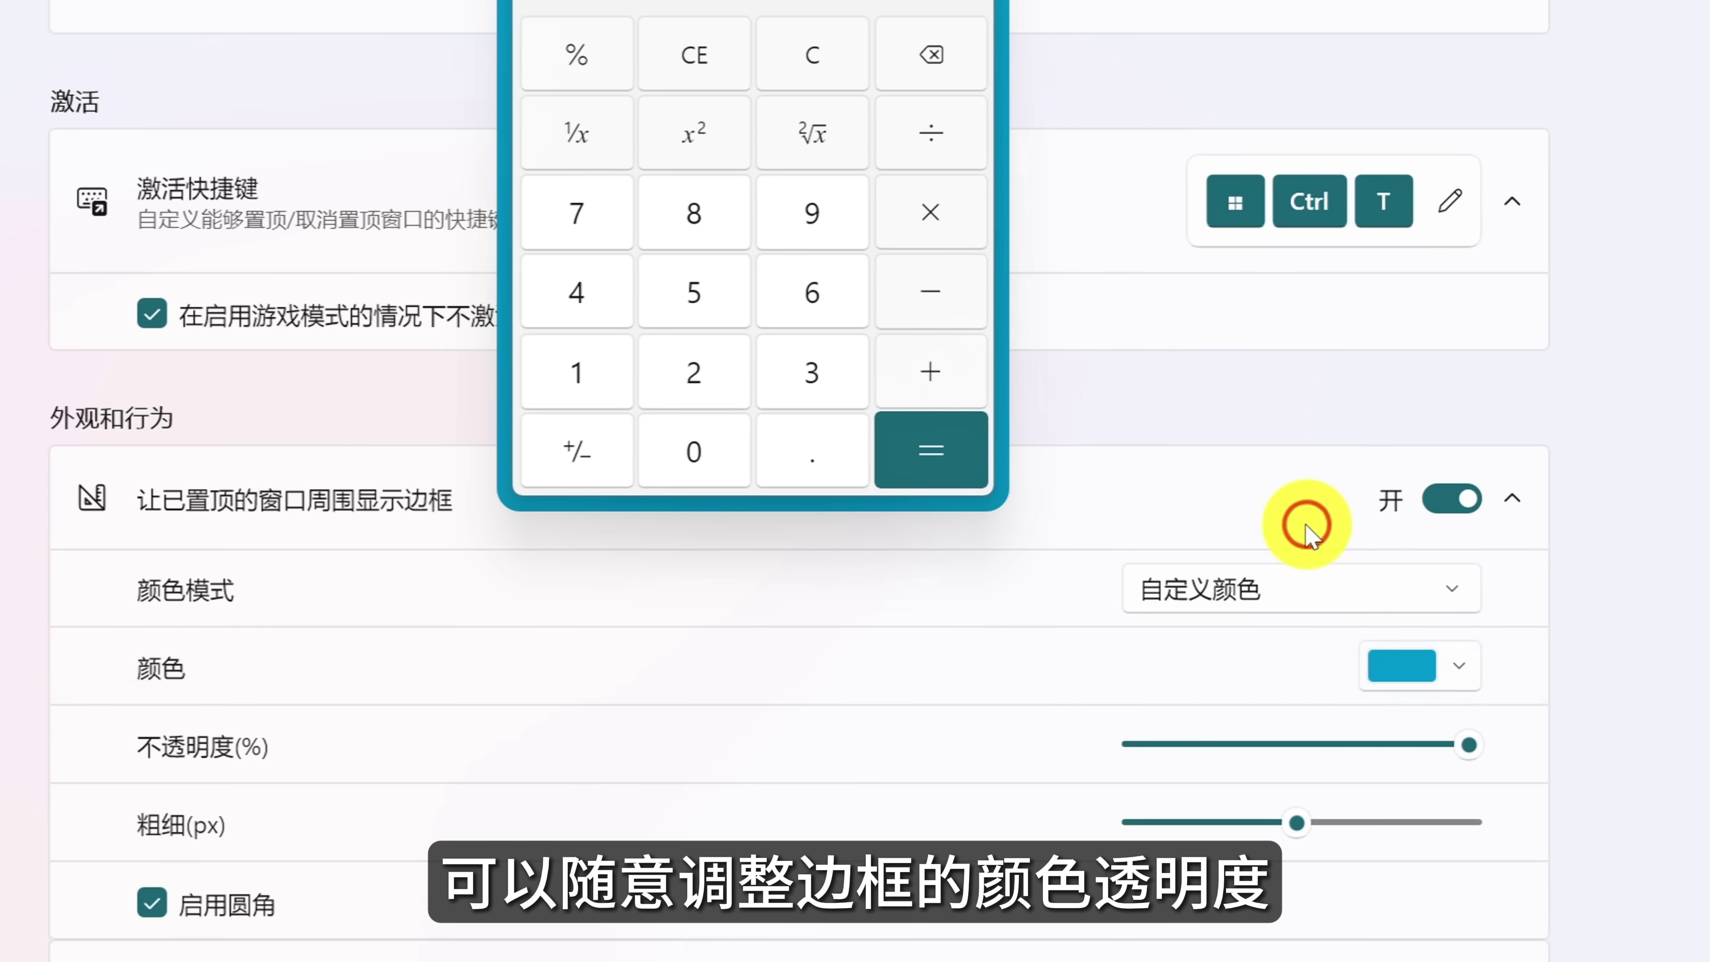
pyautogui.moveTo(1469, 754); pyautogui.dragTo(1180, 754)
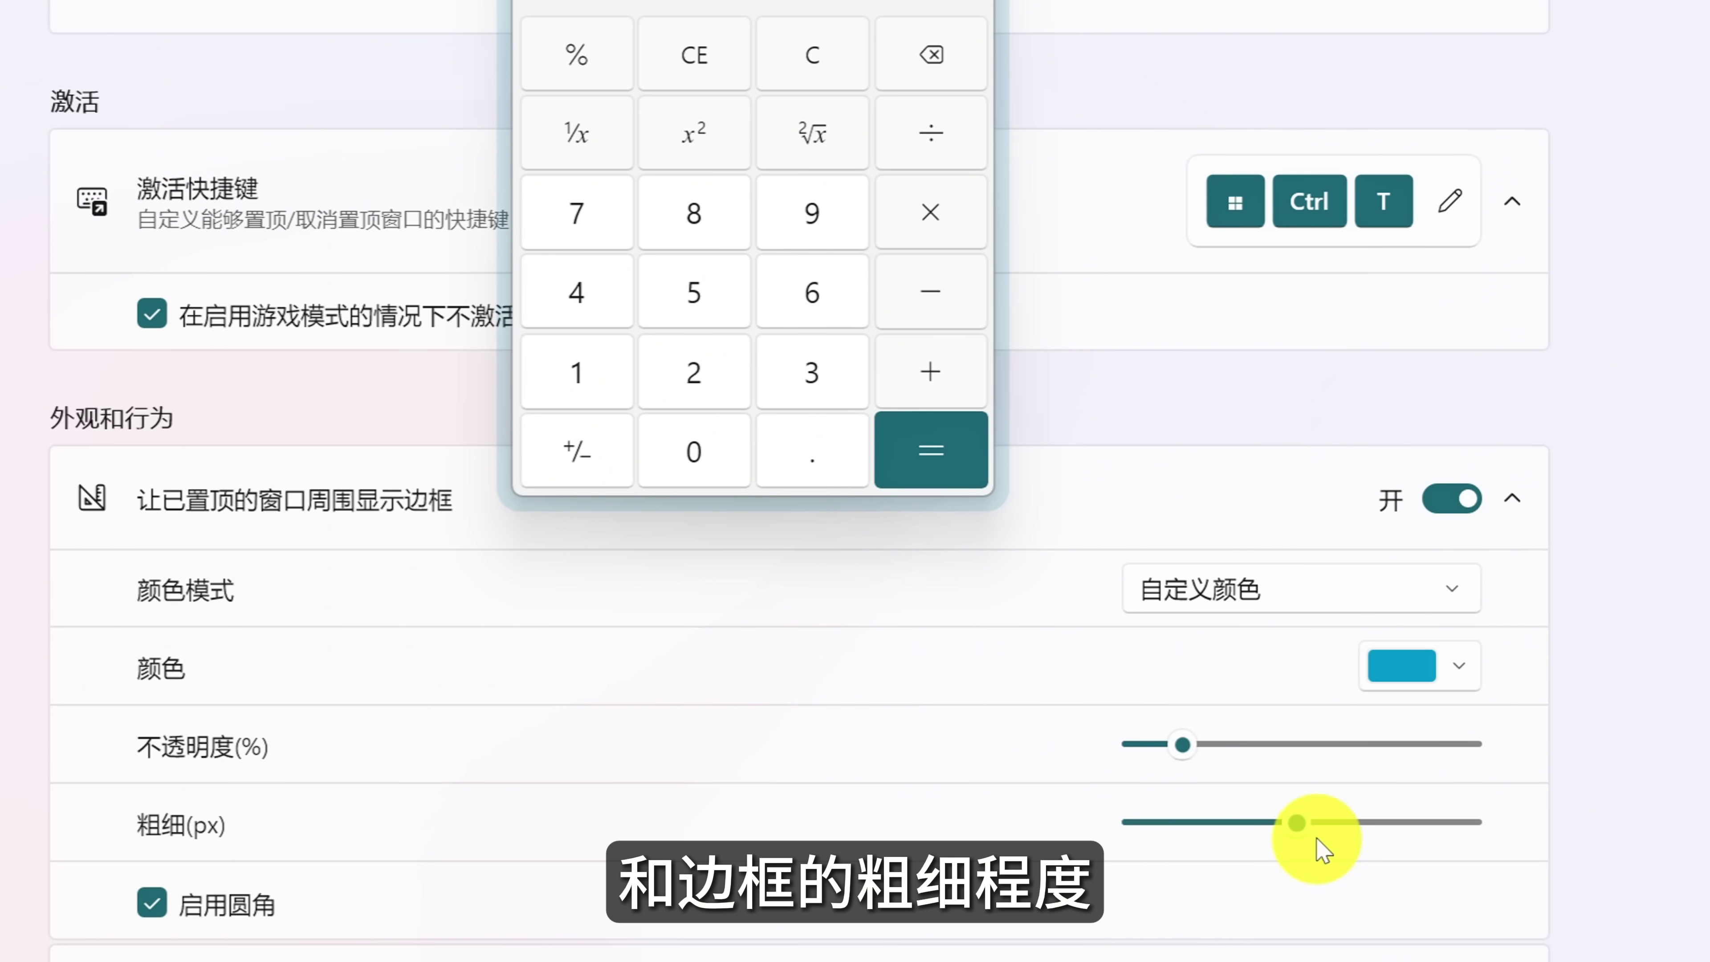
pyautogui.moveTo(1306, 832); pyautogui.dragTo(1169, 826)
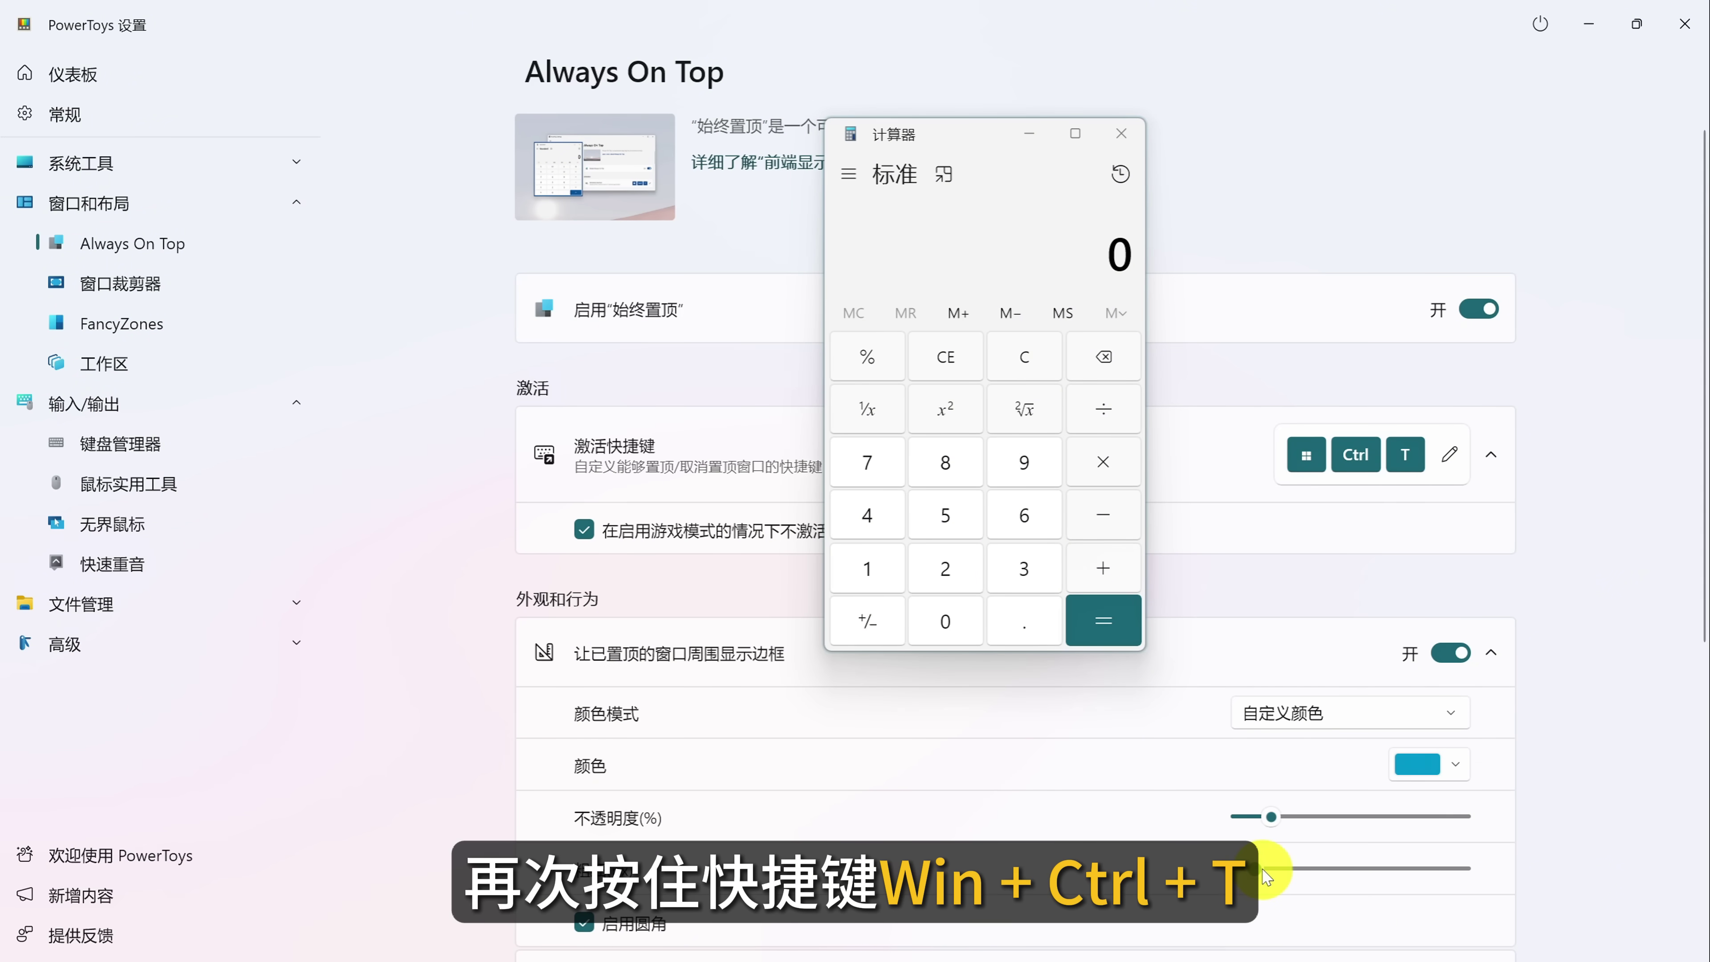
pyautogui.press('super+ctrl+t')
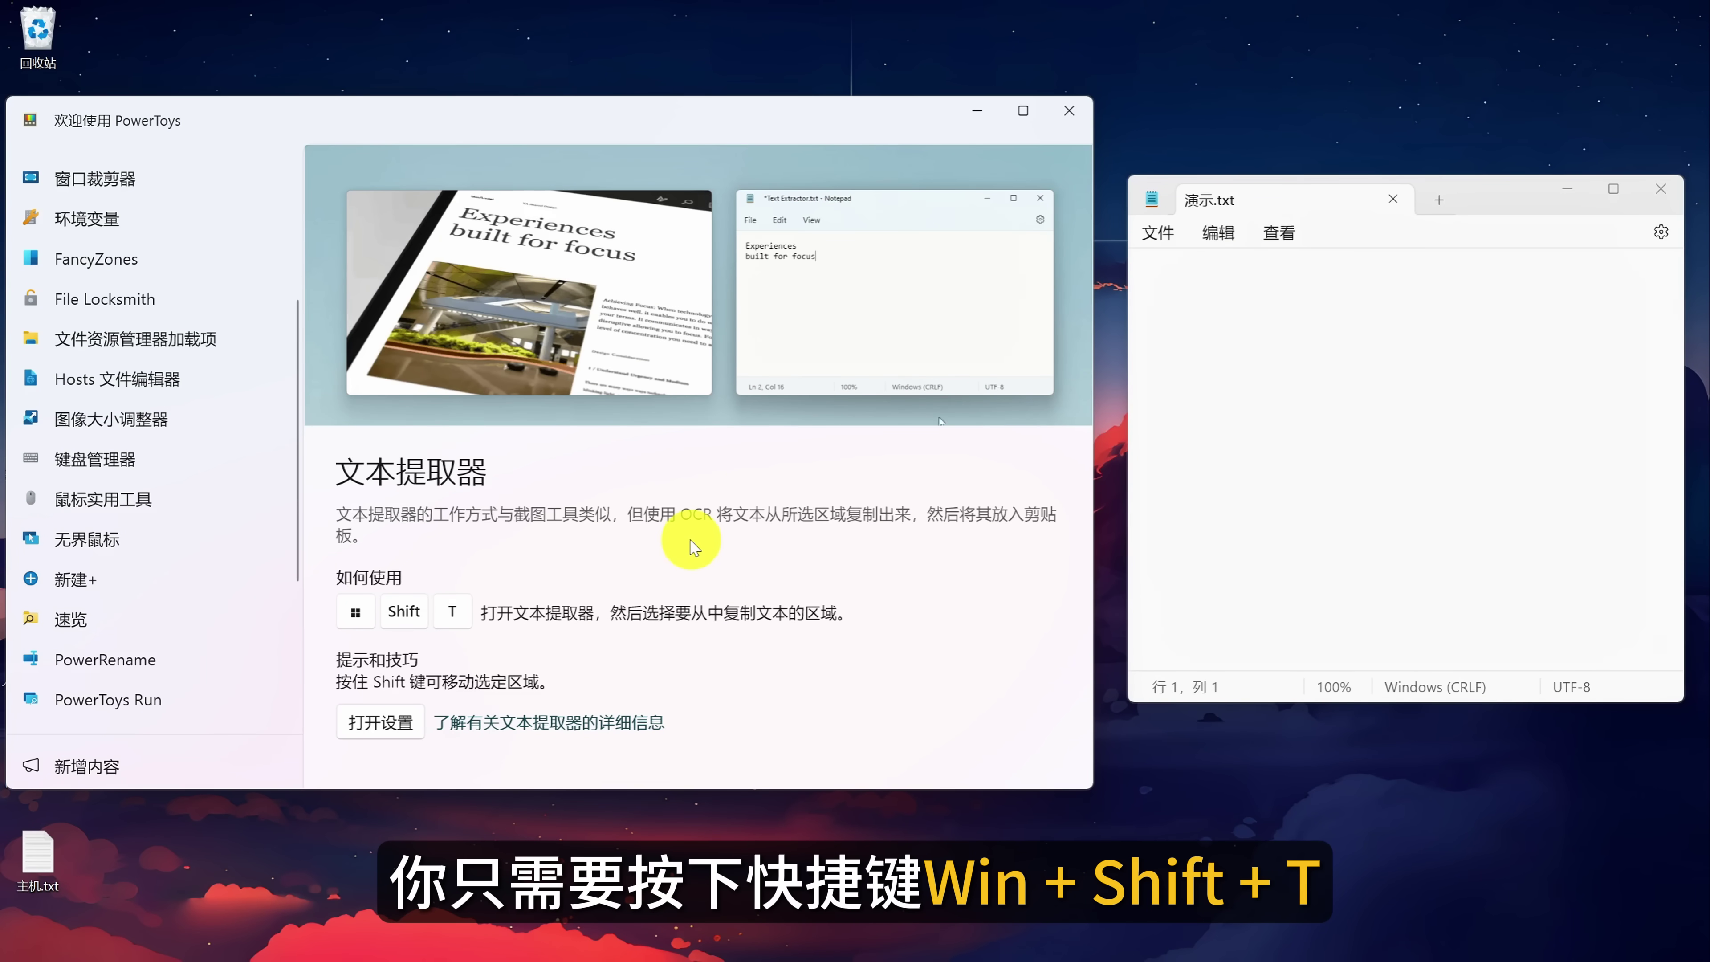
# Capture the Text Extractor description from the screen and paste it into the 演示.txt Notepad note.
pyautogui.press('super+shift+t')
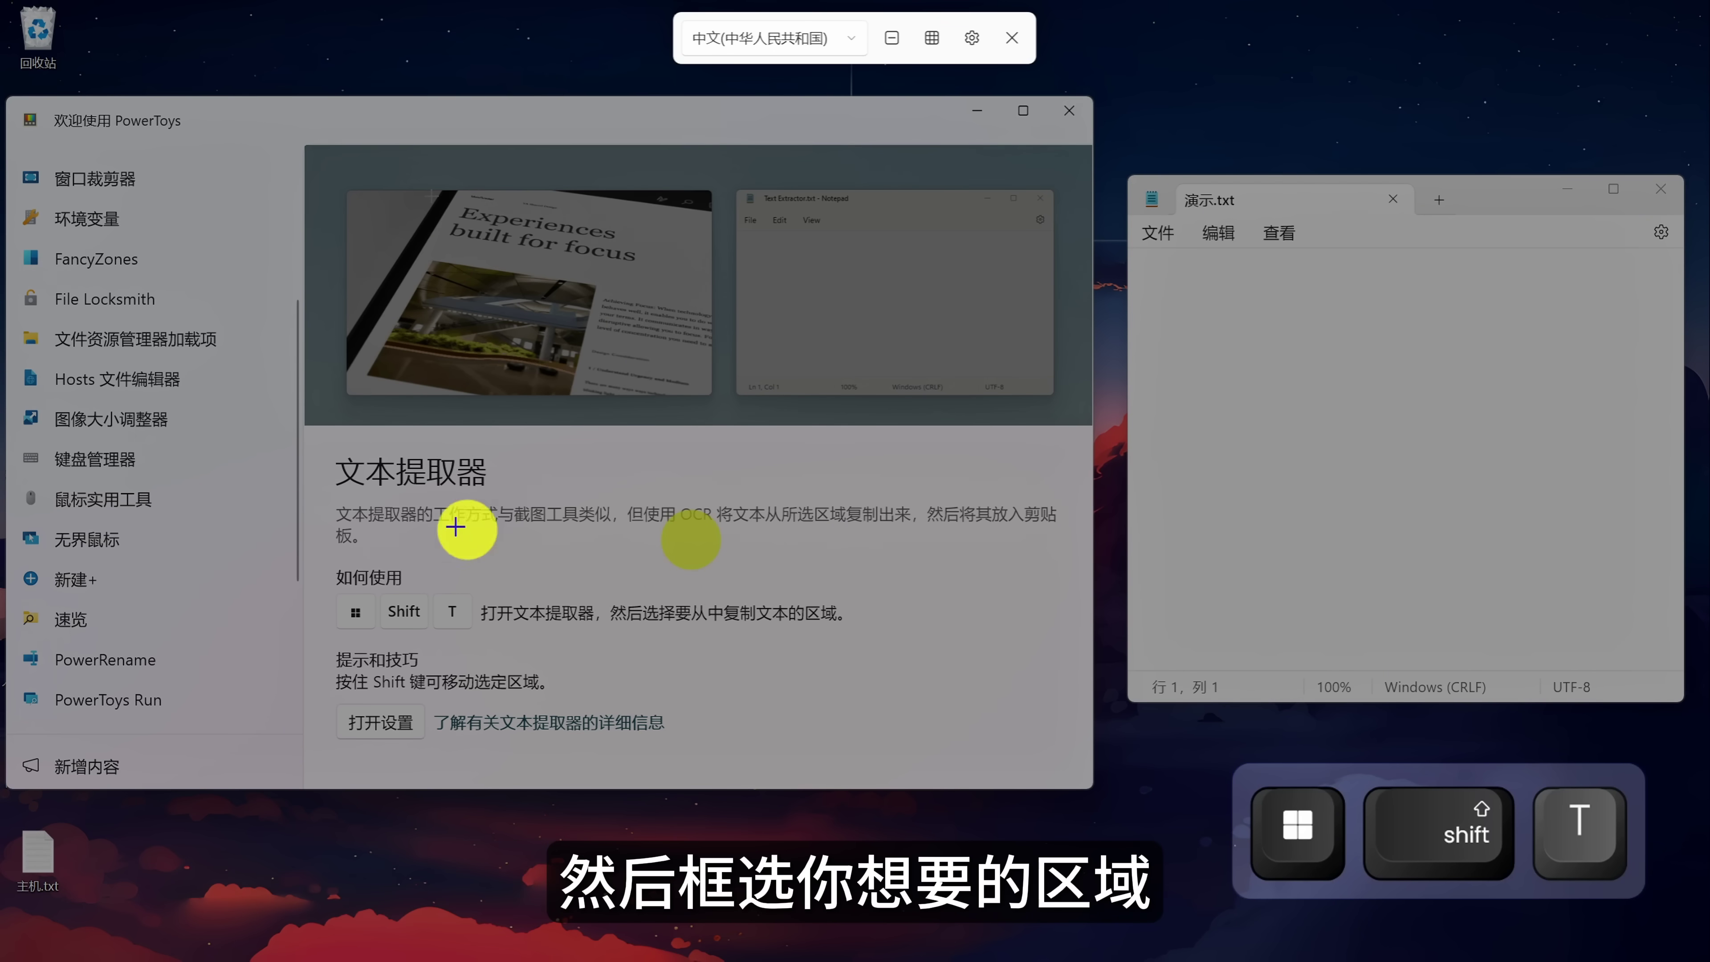
pyautogui.moveTo(321, 489); pyautogui.dragTo(1097, 574)
pyautogui.click(1353, 396)
pyautogui.write('文本提取器的工作方式与截图工具类似，但使甲 0 将文本从所选区域复制出来，然后将其放入剪贴板。')
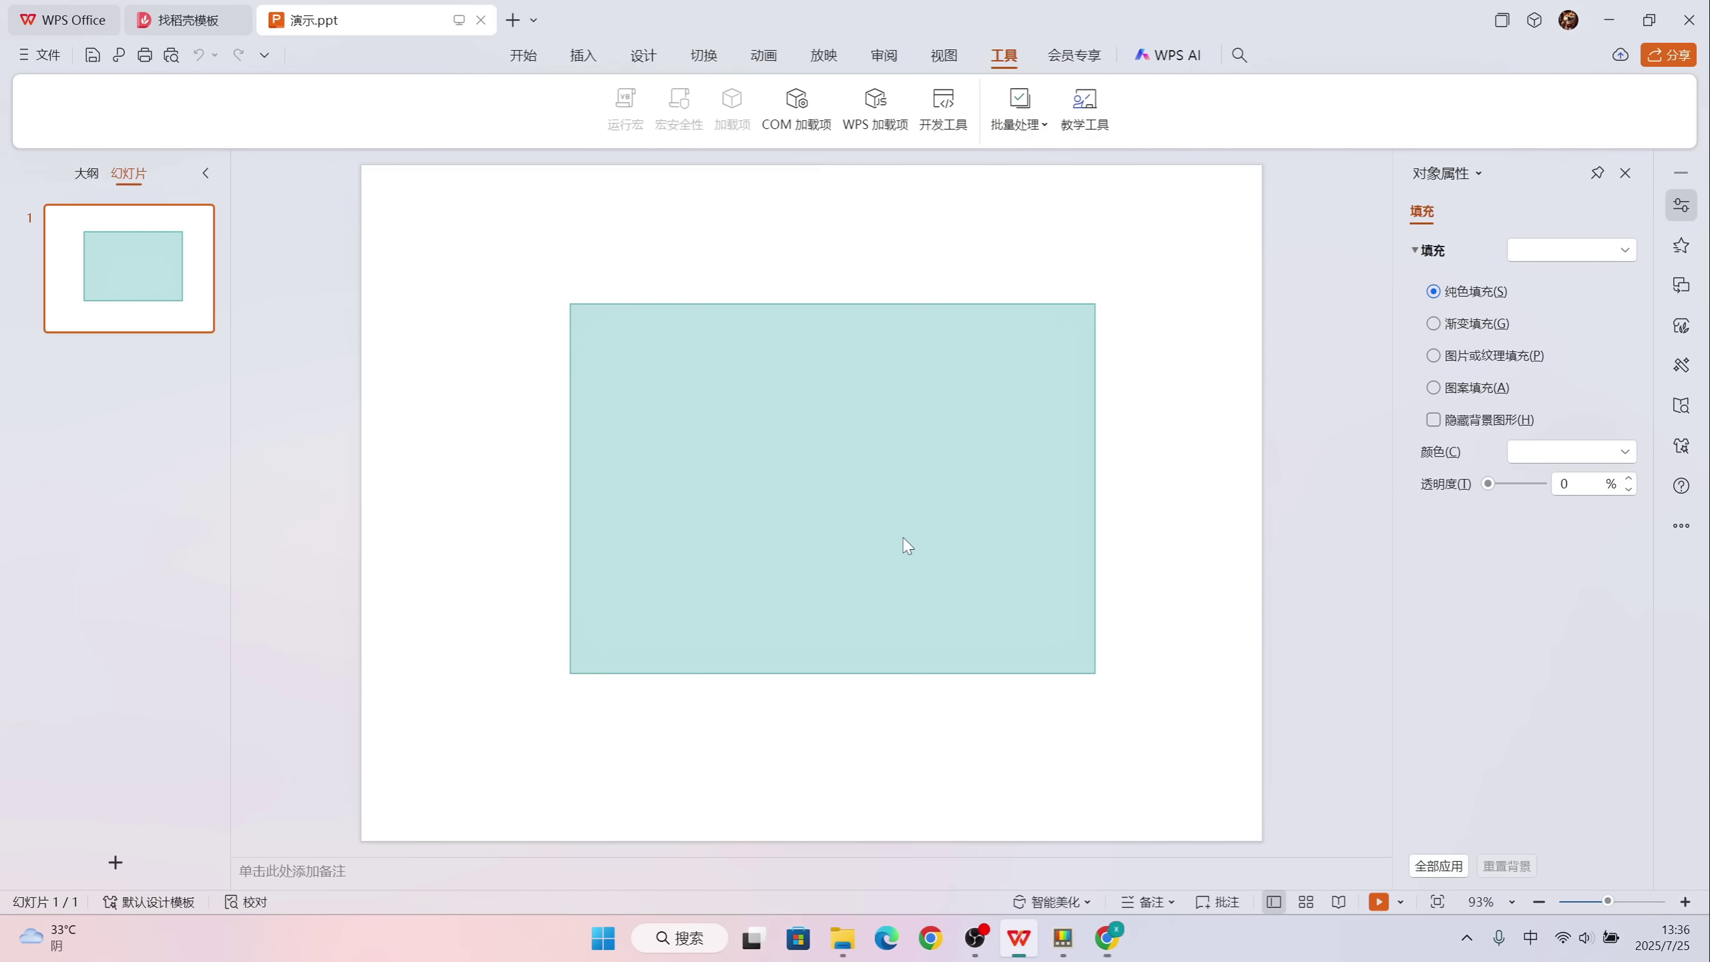
# Select the teal rectangle on the slide and start its fill-colour eyedropper.
pyautogui.click(903, 539)
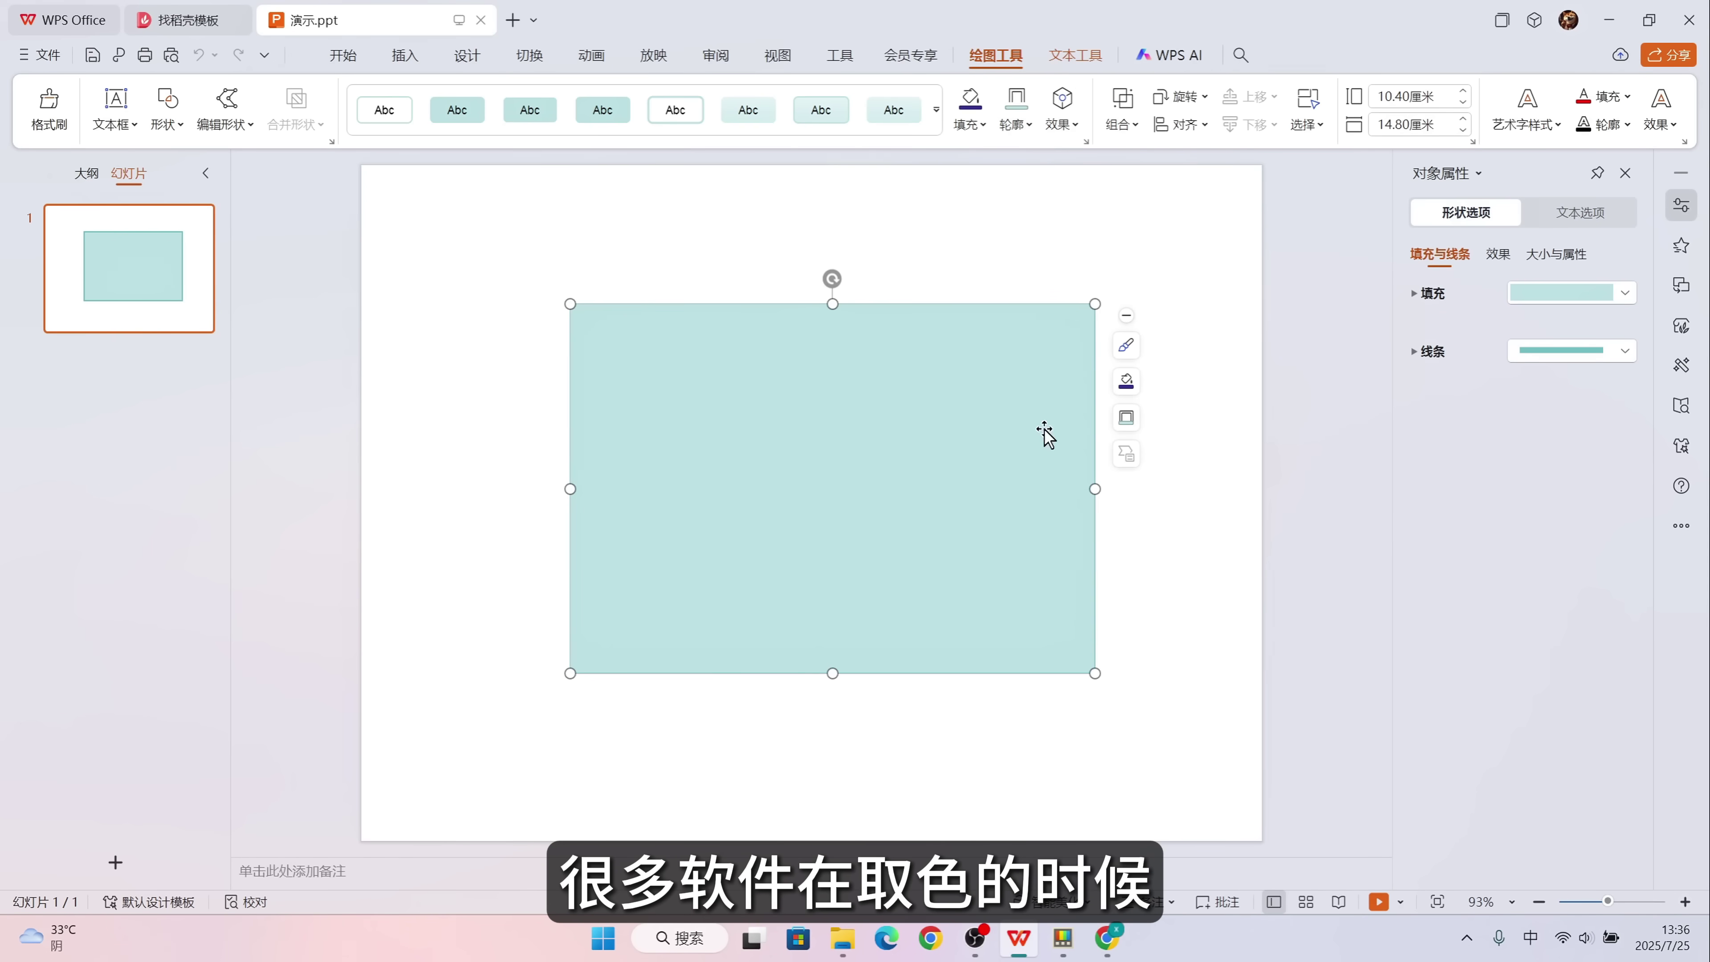
pyautogui.click(1126, 381)
pyautogui.click(1211, 466)
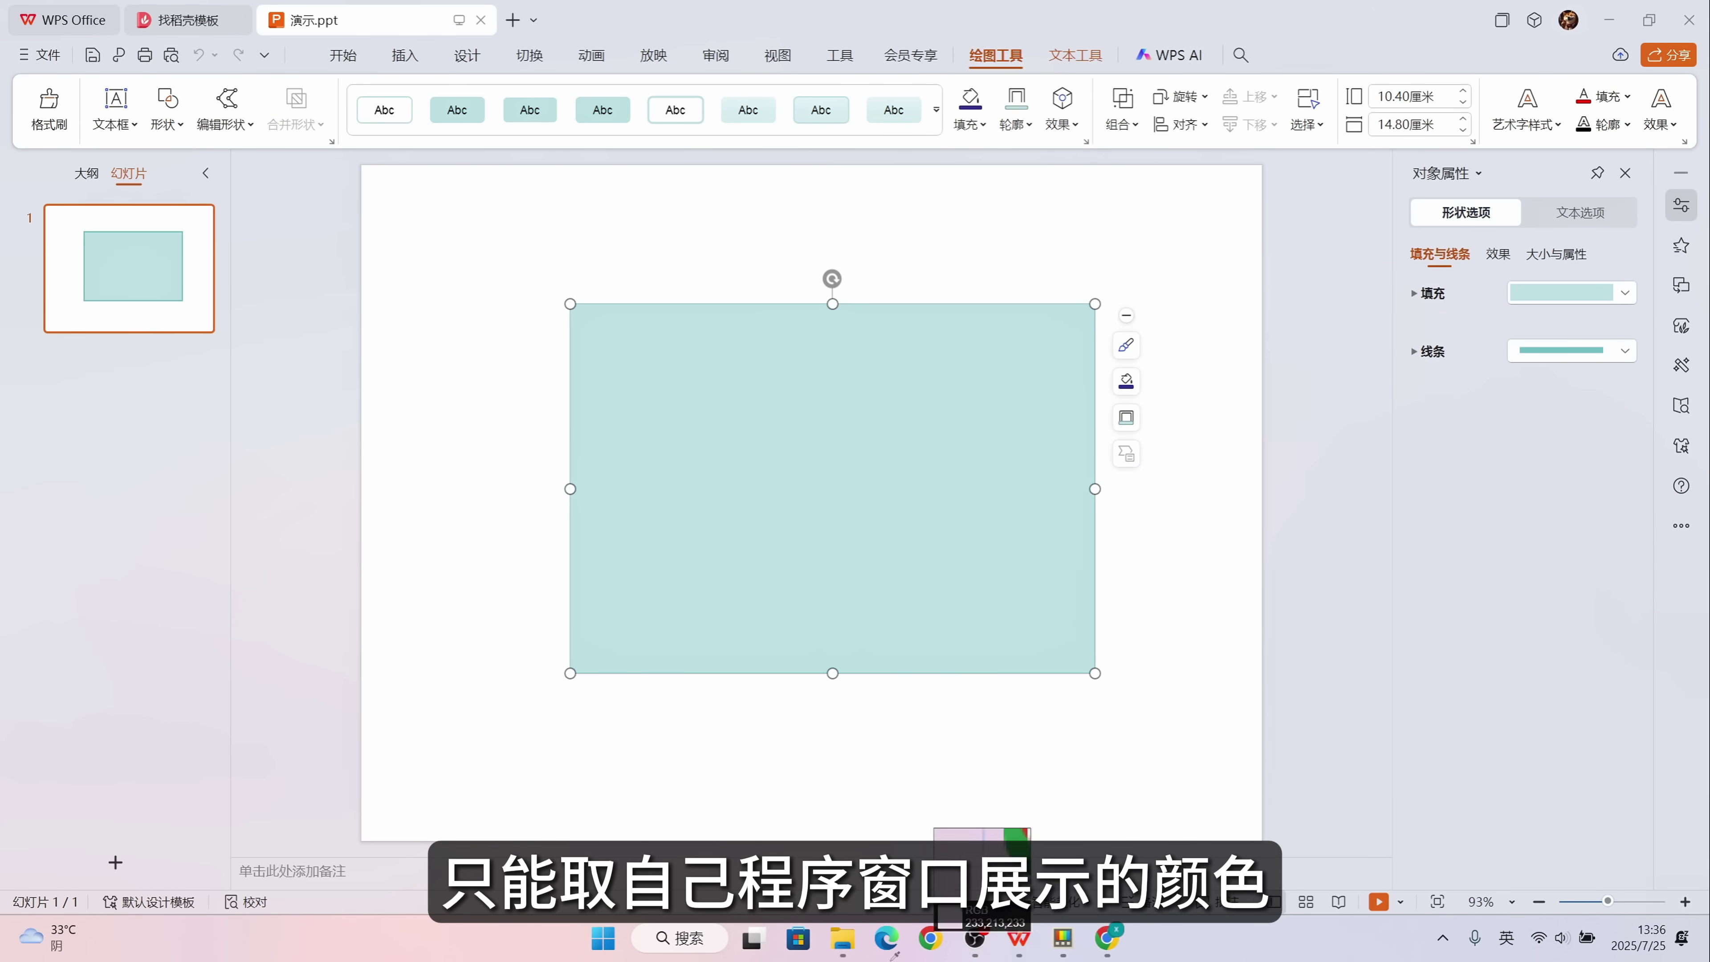
# In Chrome, sample colour 5c7487 from a wallpaper pixel with Color Picker and open its settings.
pyautogui.hotkey('alt', 'Tab')
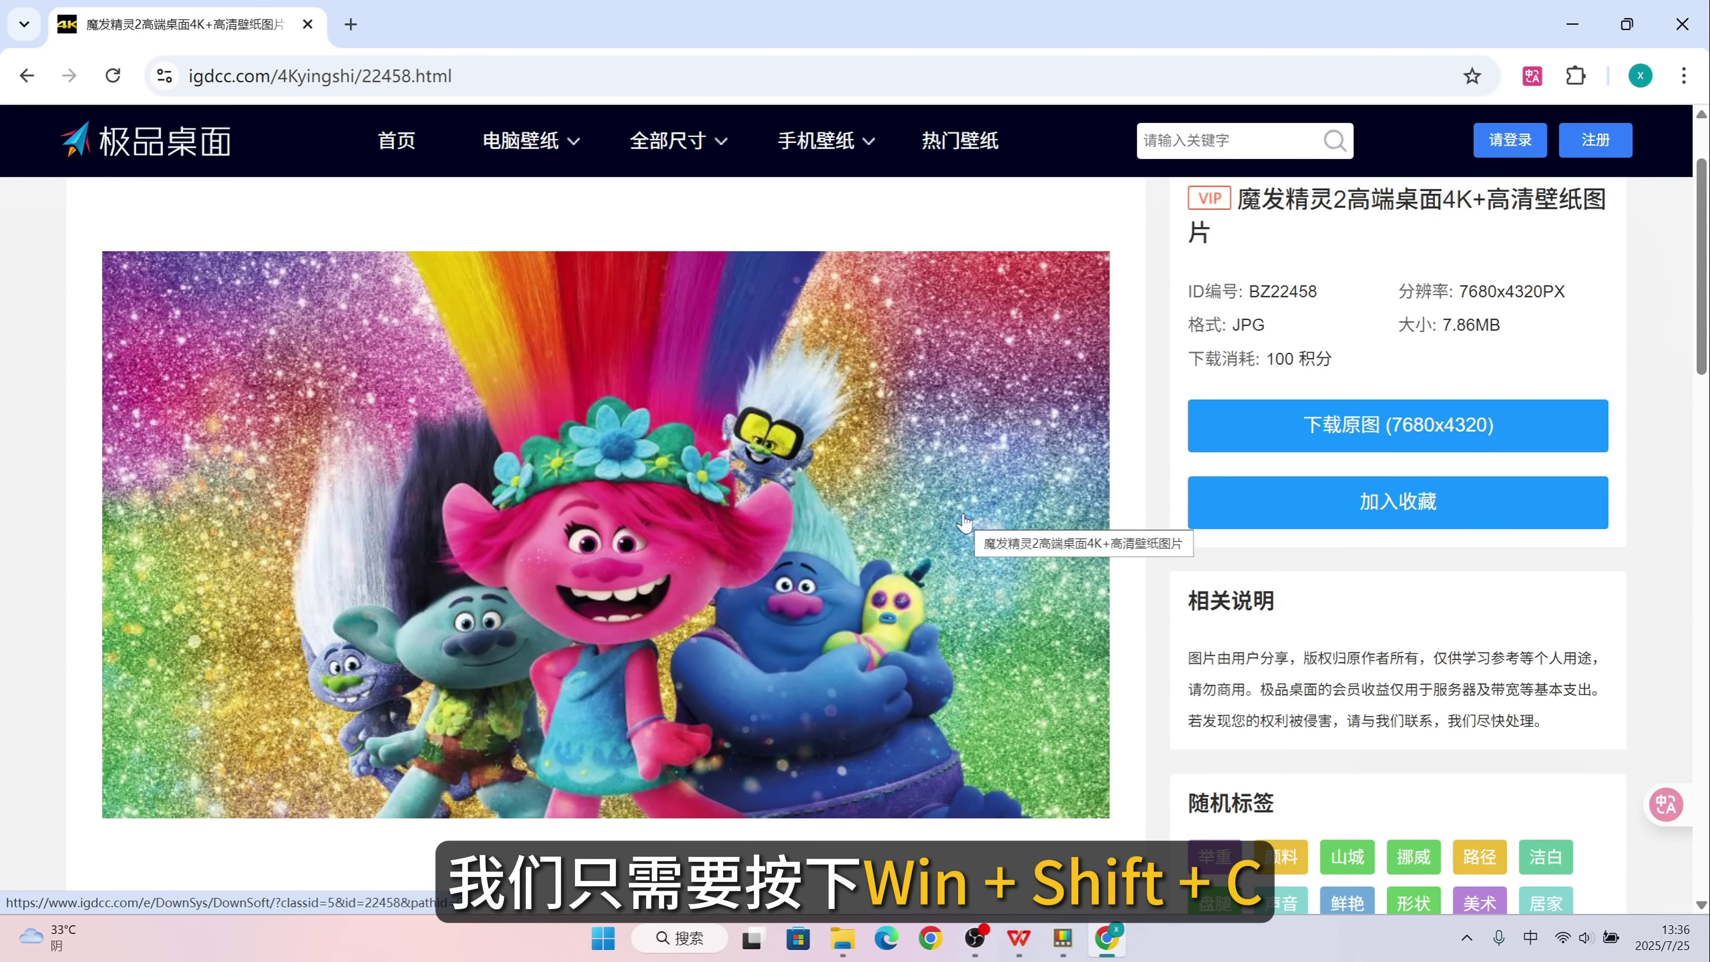
pyautogui.press('super+shift+c')
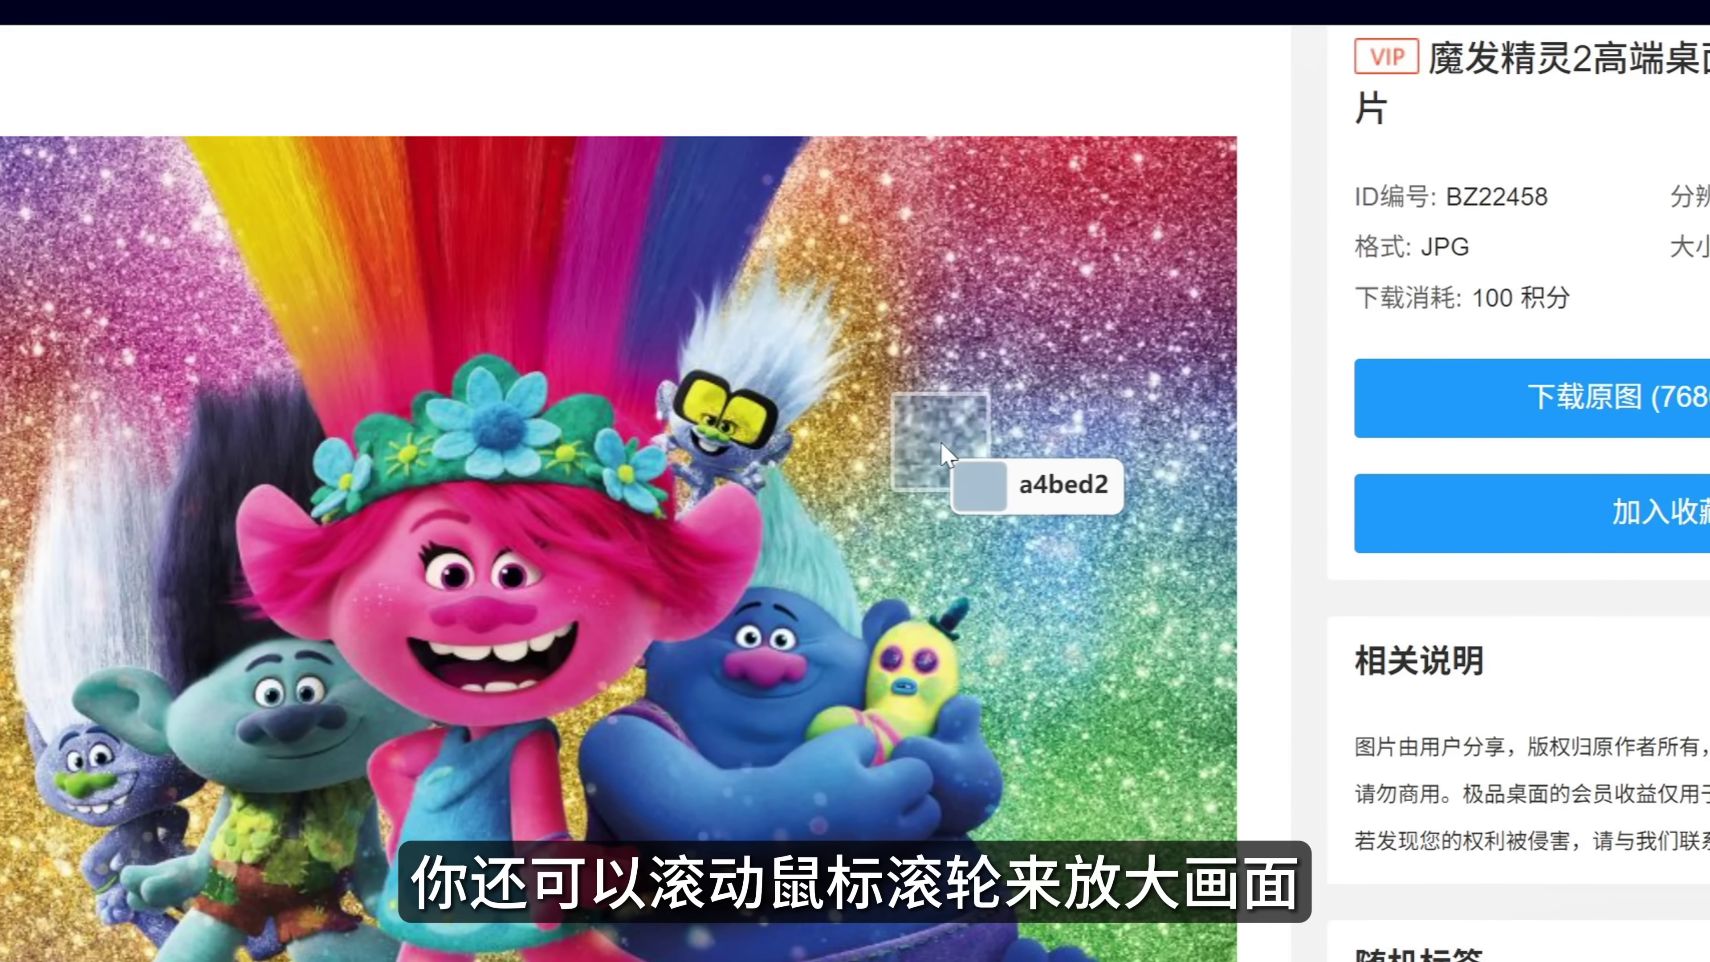
pyautogui.scroll(2, 943, 452)
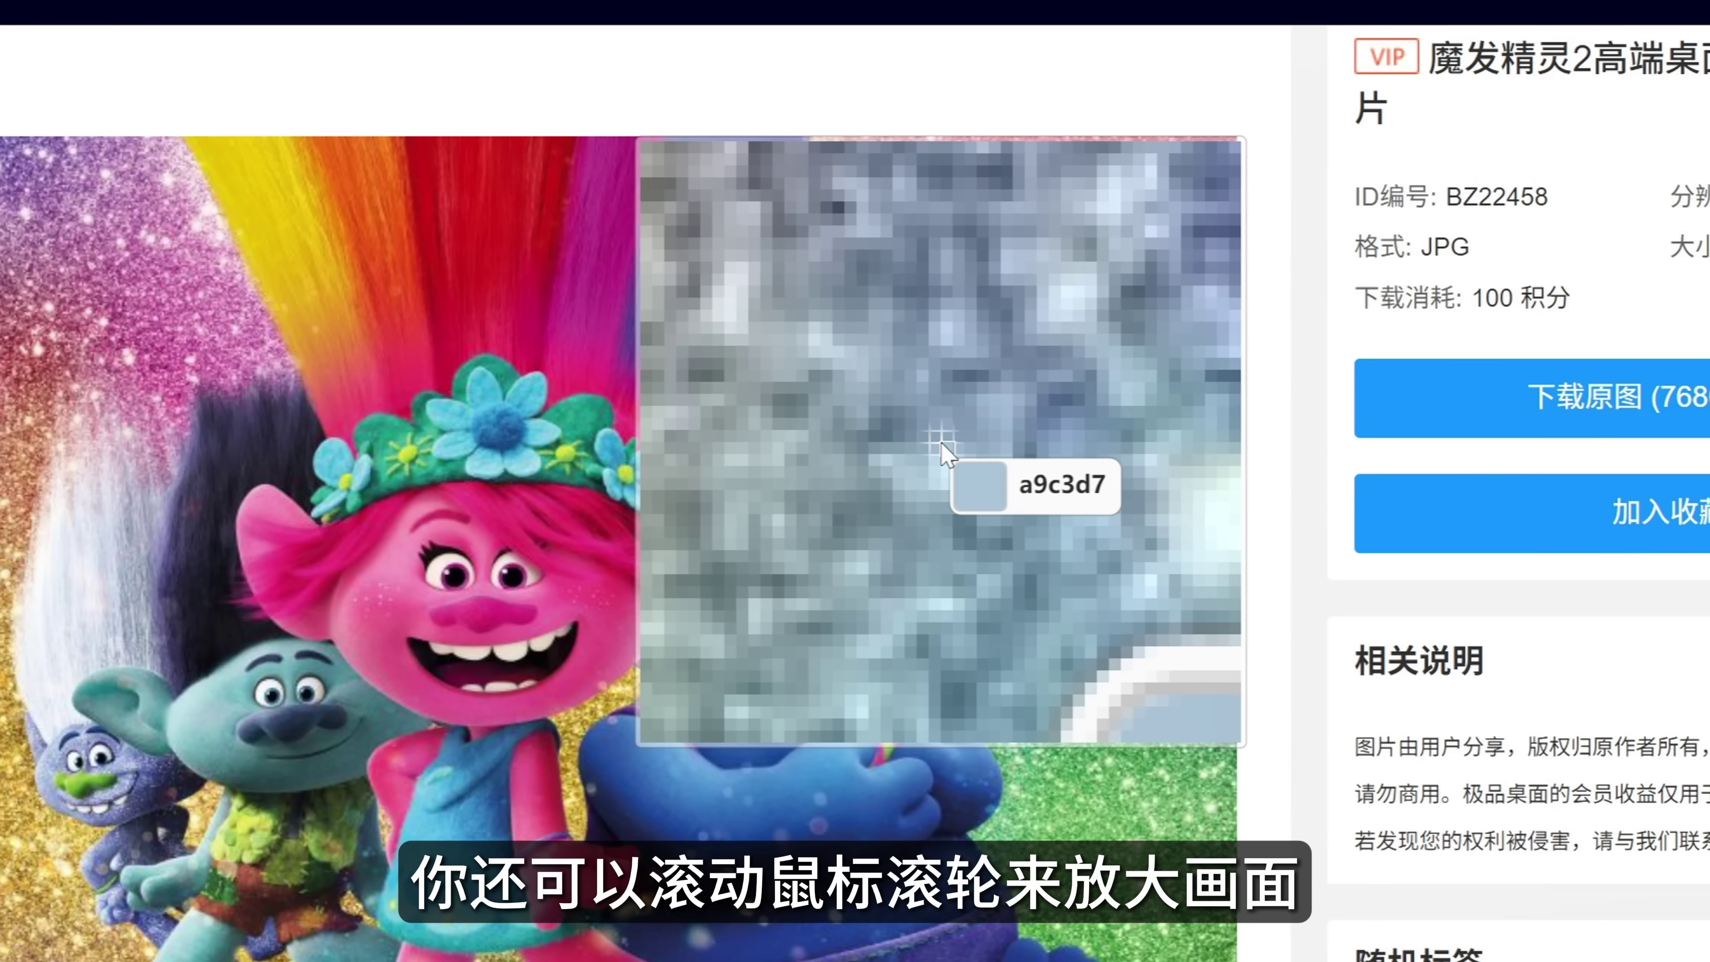
pyautogui.click(890, 421)
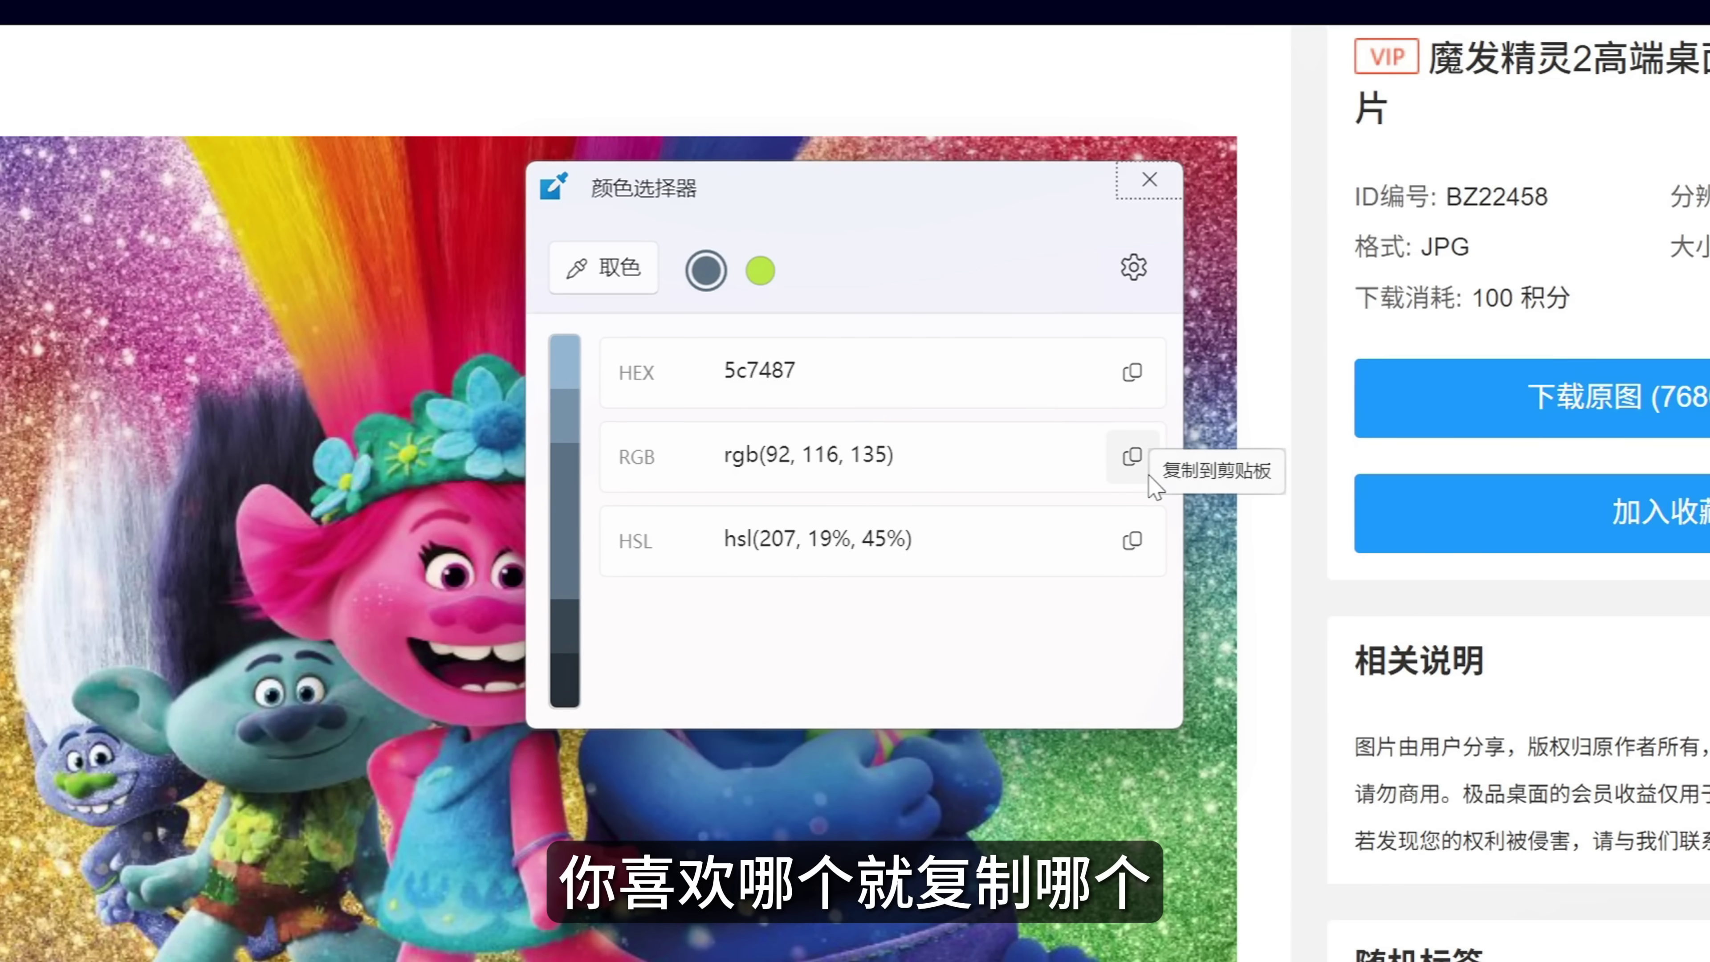
pyautogui.click(1133, 269)
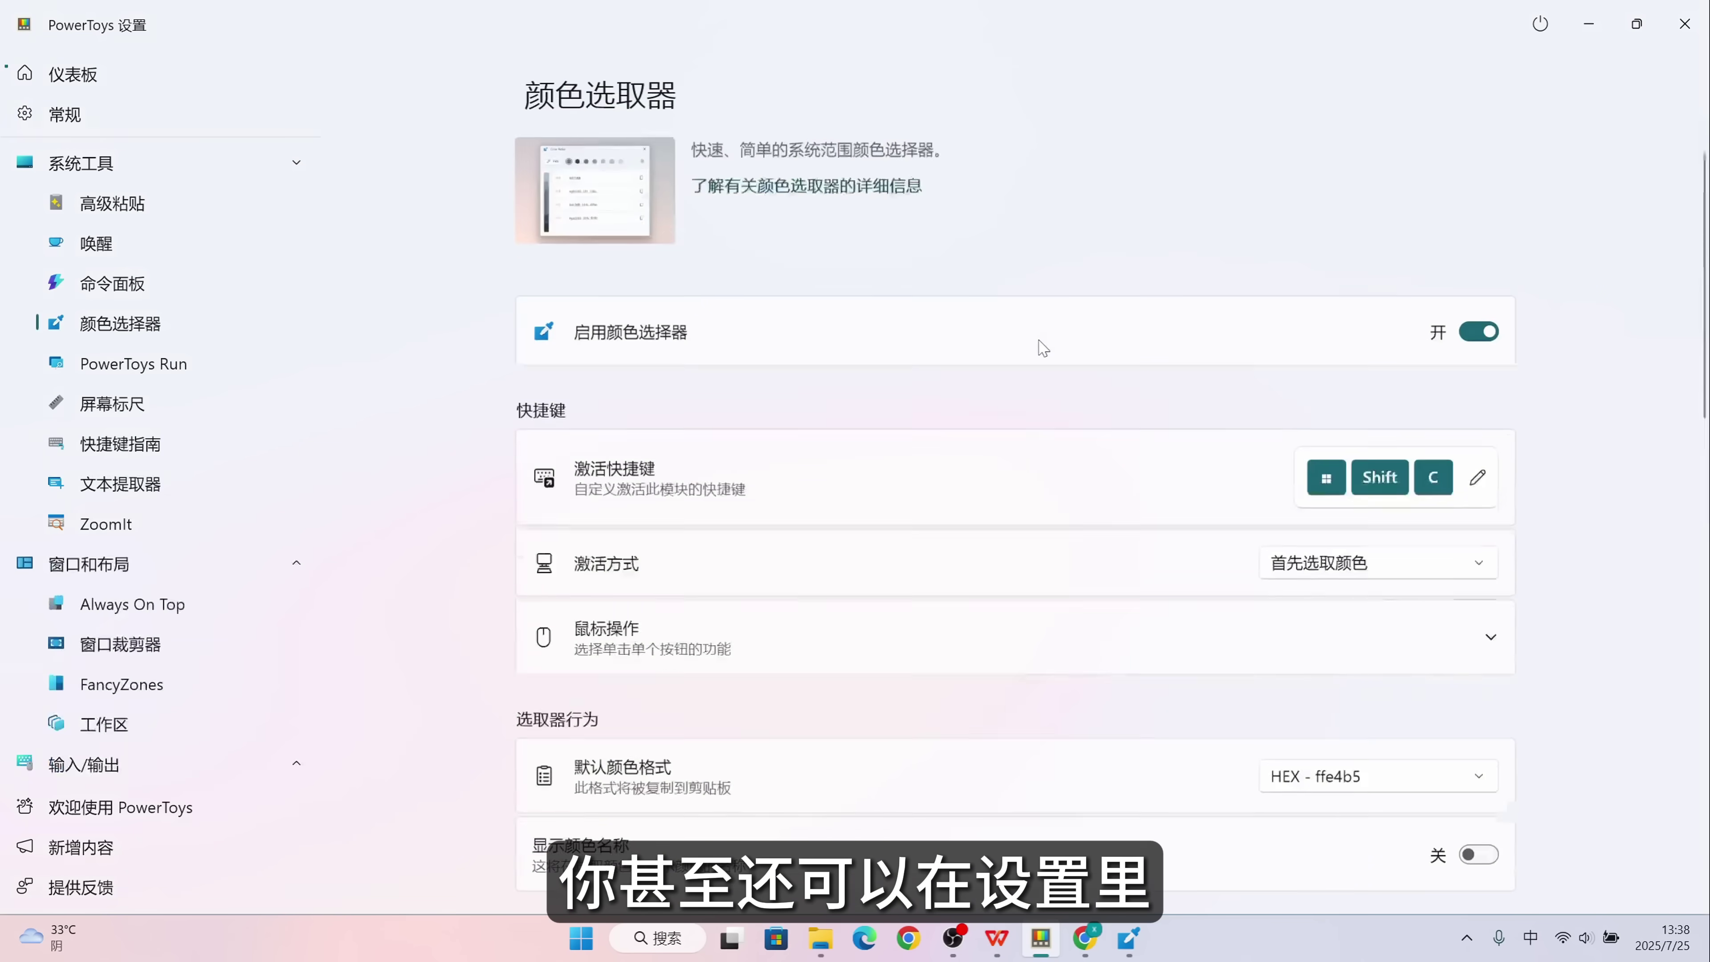
# Close the PowerToys Color Picker settings window.
pyautogui.scroll(-10, 1043, 348)
pyautogui.scroll(-1, 1043, 348)
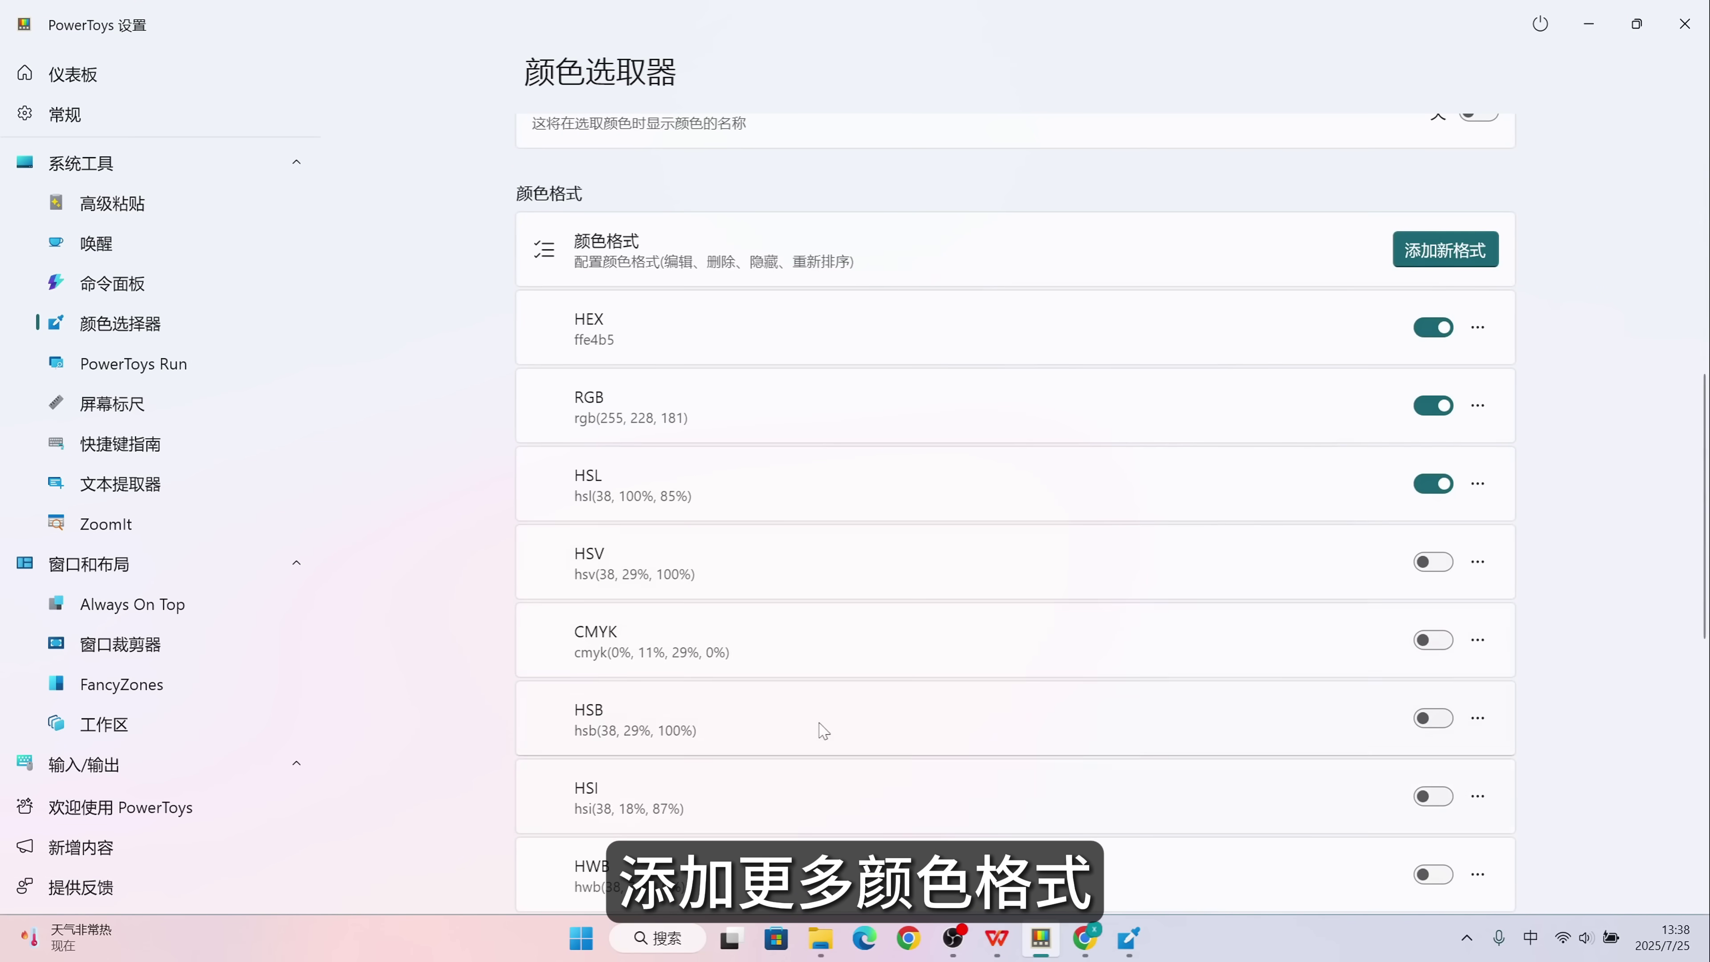
pyautogui.click(1665, 43)
# Raise brightness and saturation of the picked colour to green 5ab496 and copy its HEX code.
pyautogui.click(571, 541)
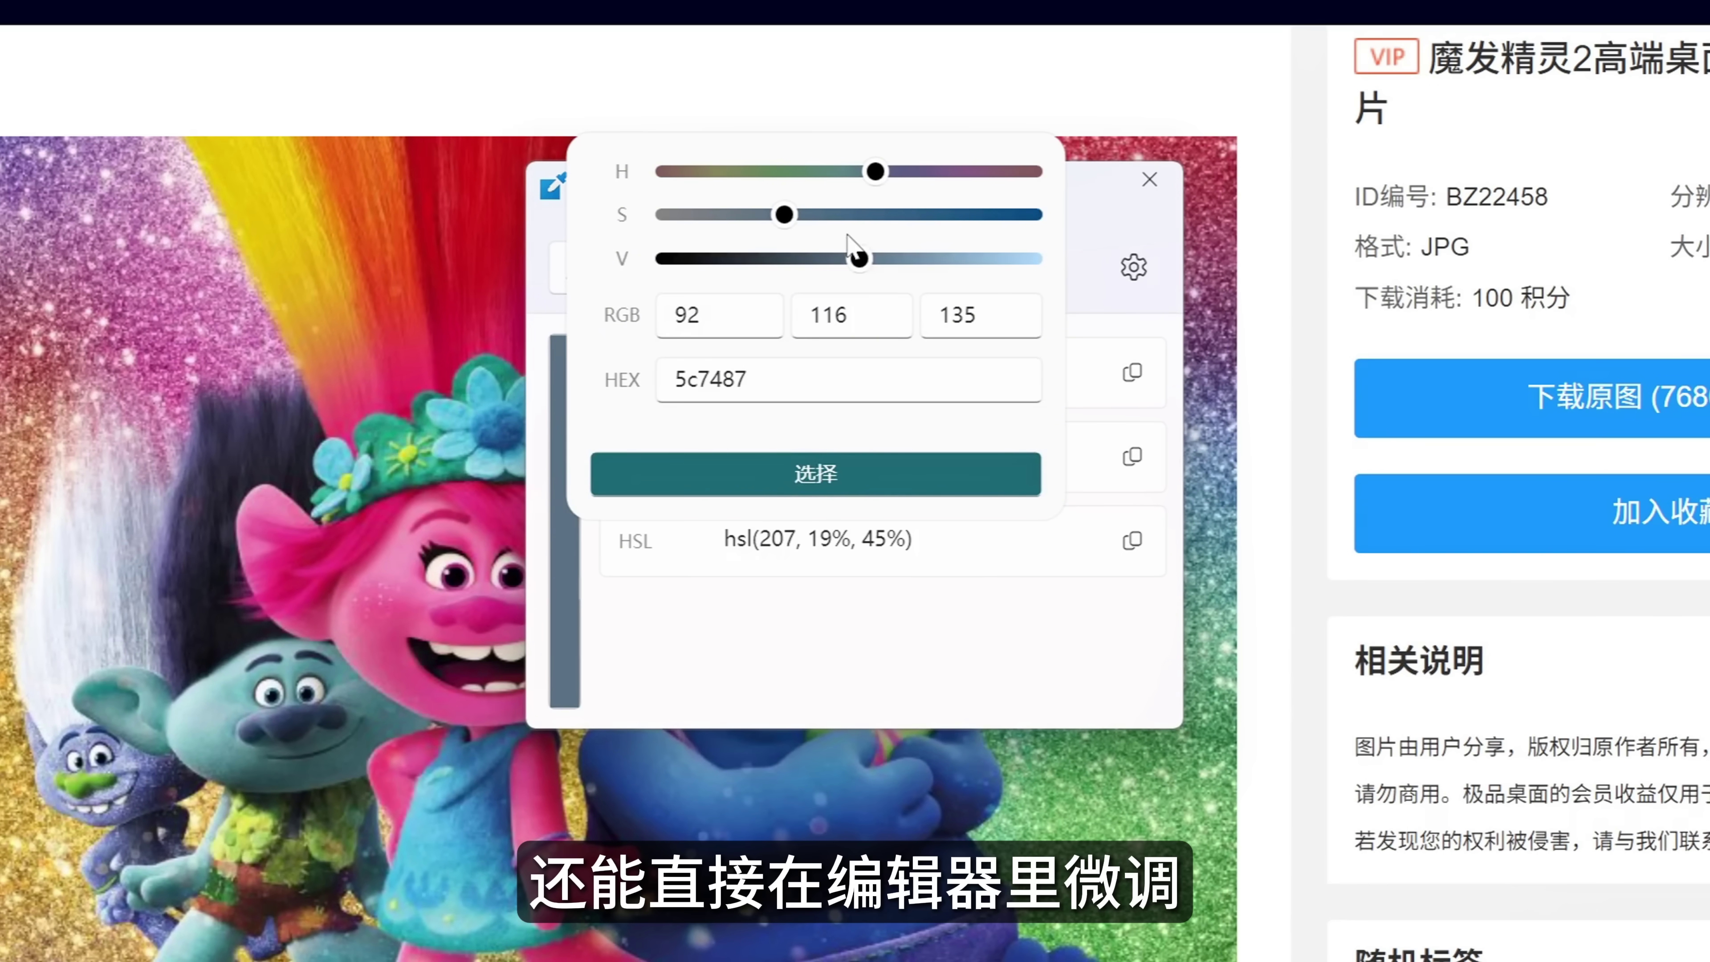
pyautogui.moveTo(859, 259); pyautogui.dragTo(923, 258)
pyautogui.moveTo(784, 214); pyautogui.dragTo(832, 171)
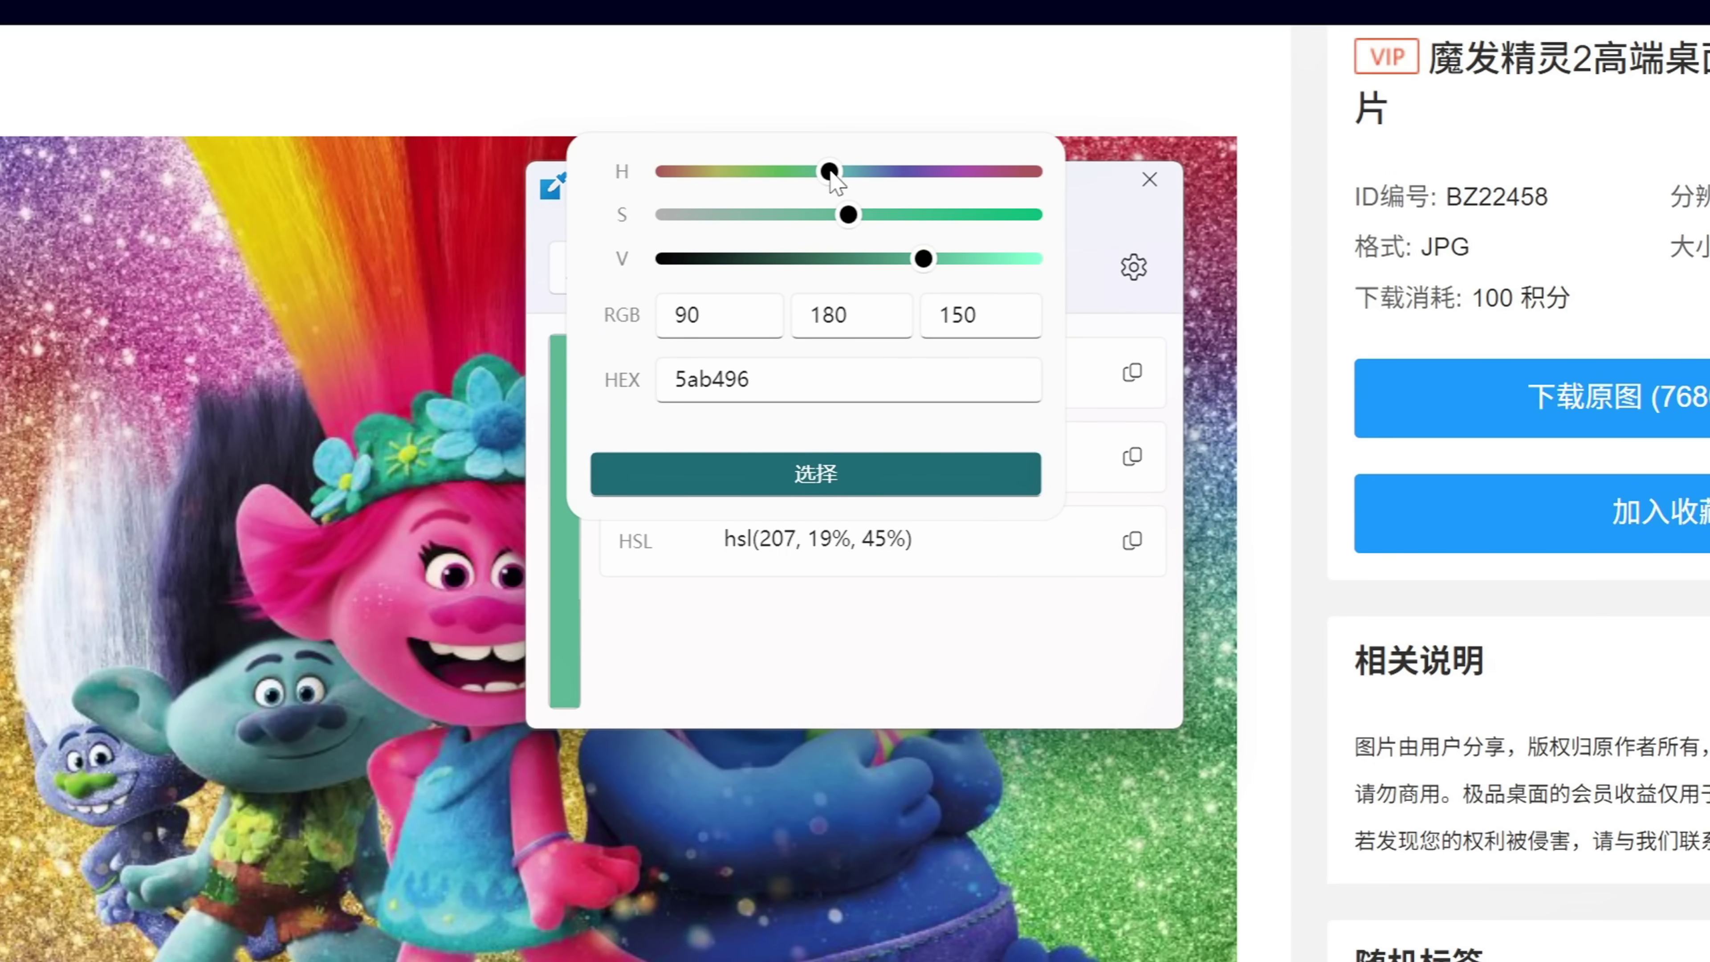
pyautogui.click(862, 472)
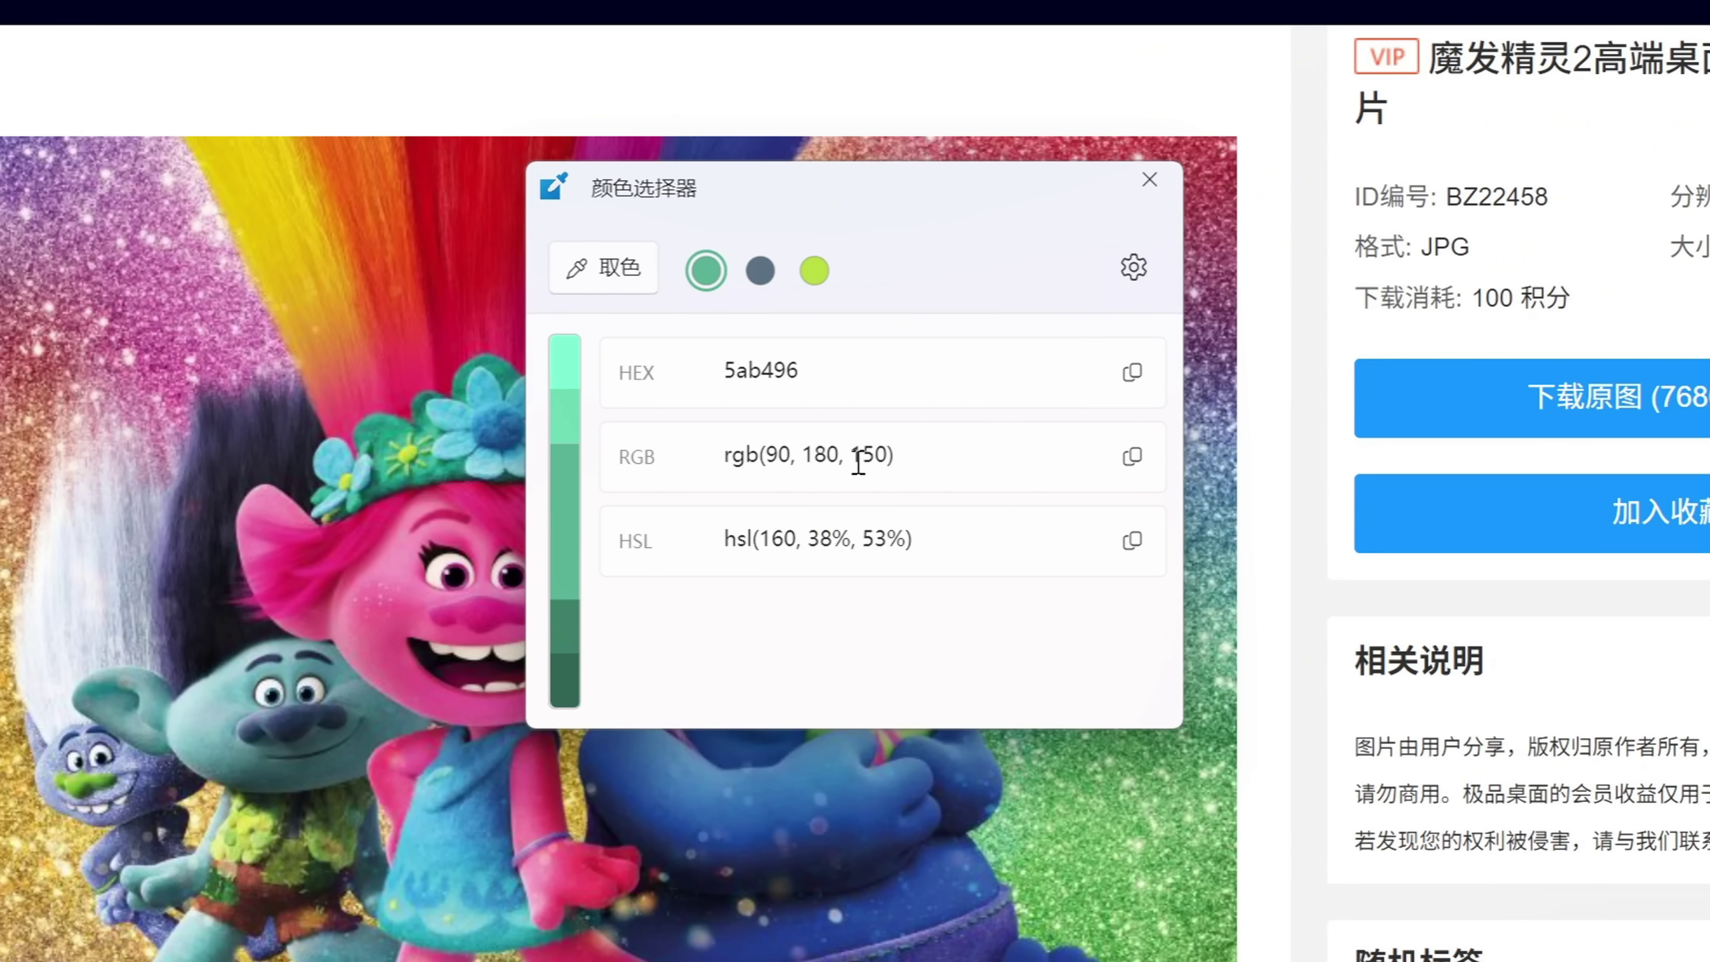
pyautogui.click(1131, 372)
pyautogui.hotkey('alt', 'Tab')
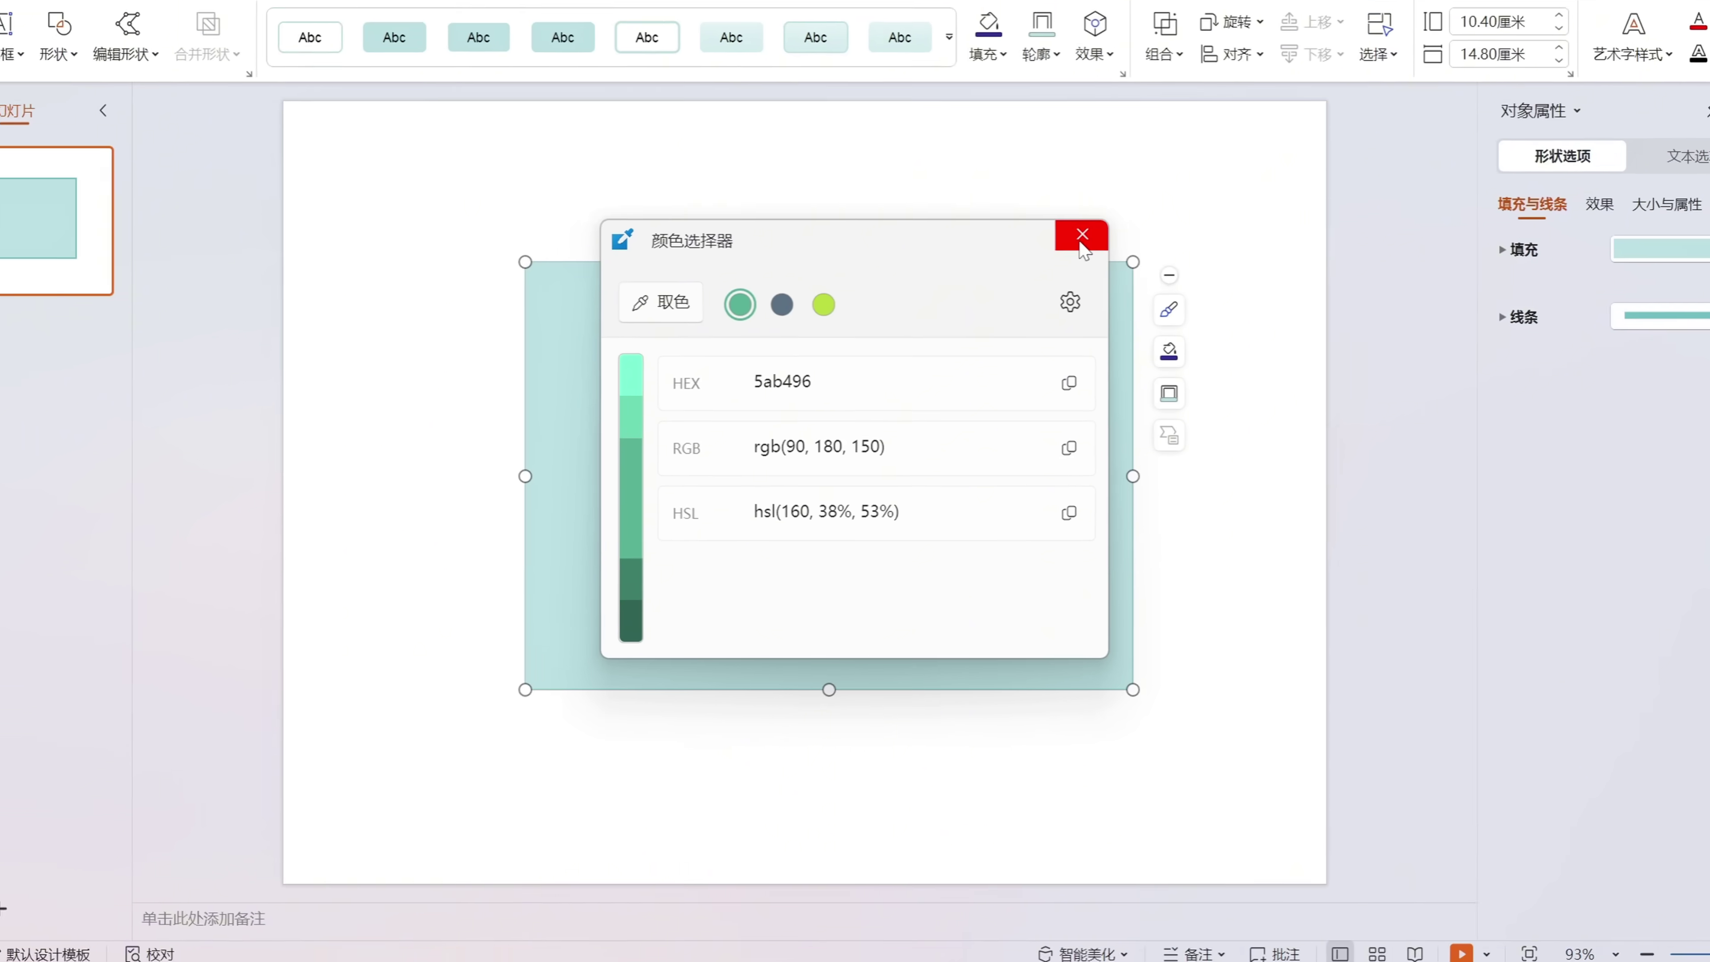
# Fill the rectangle with the custom HEX colour 5ab496 via 其他填充颜色.
pyautogui.click(1051, 279)
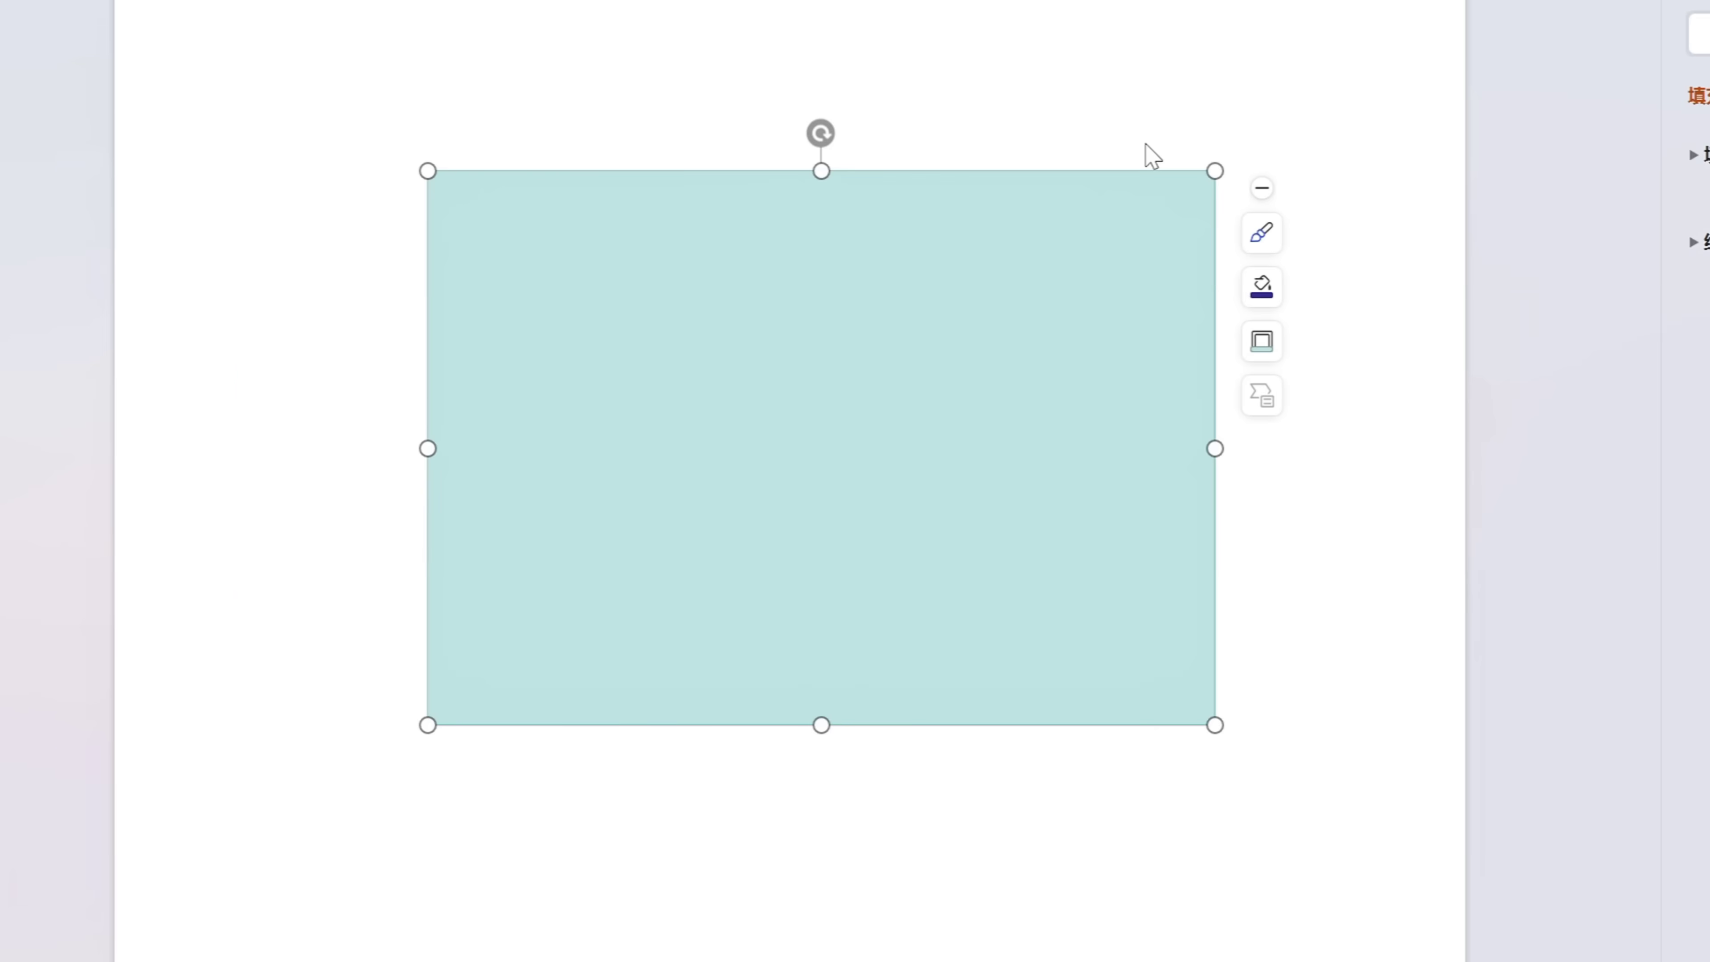
pyautogui.click(1263, 287)
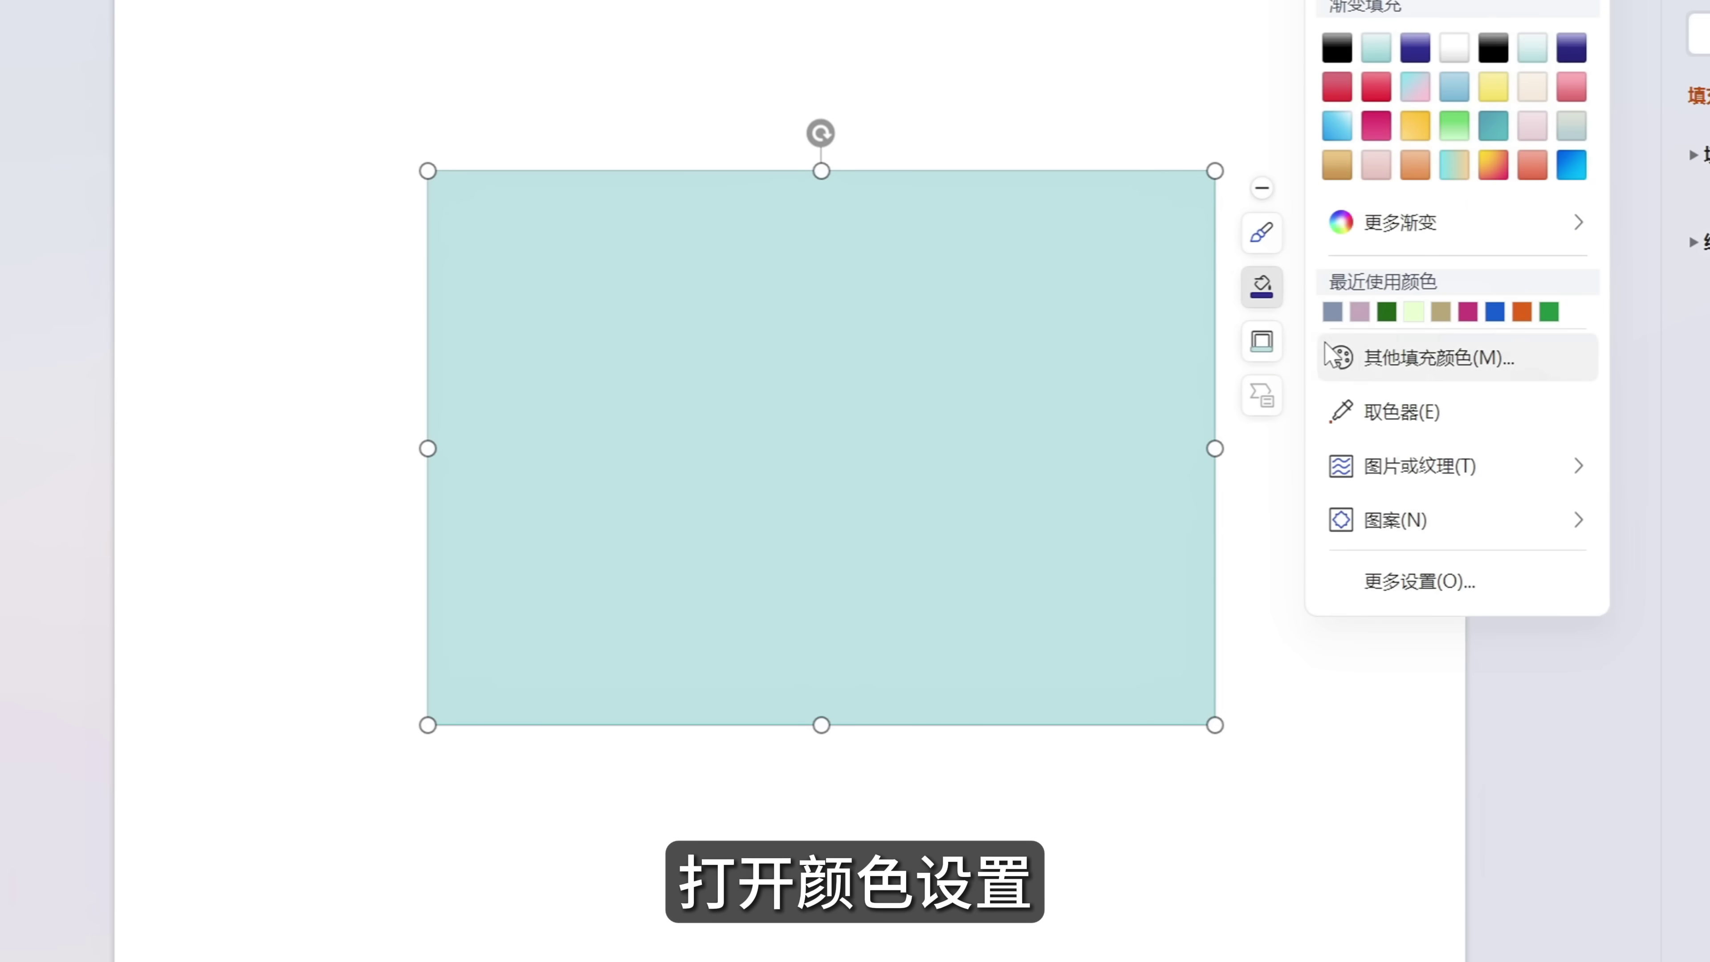
pyautogui.click(1410, 369)
pyautogui.click(850, 590)
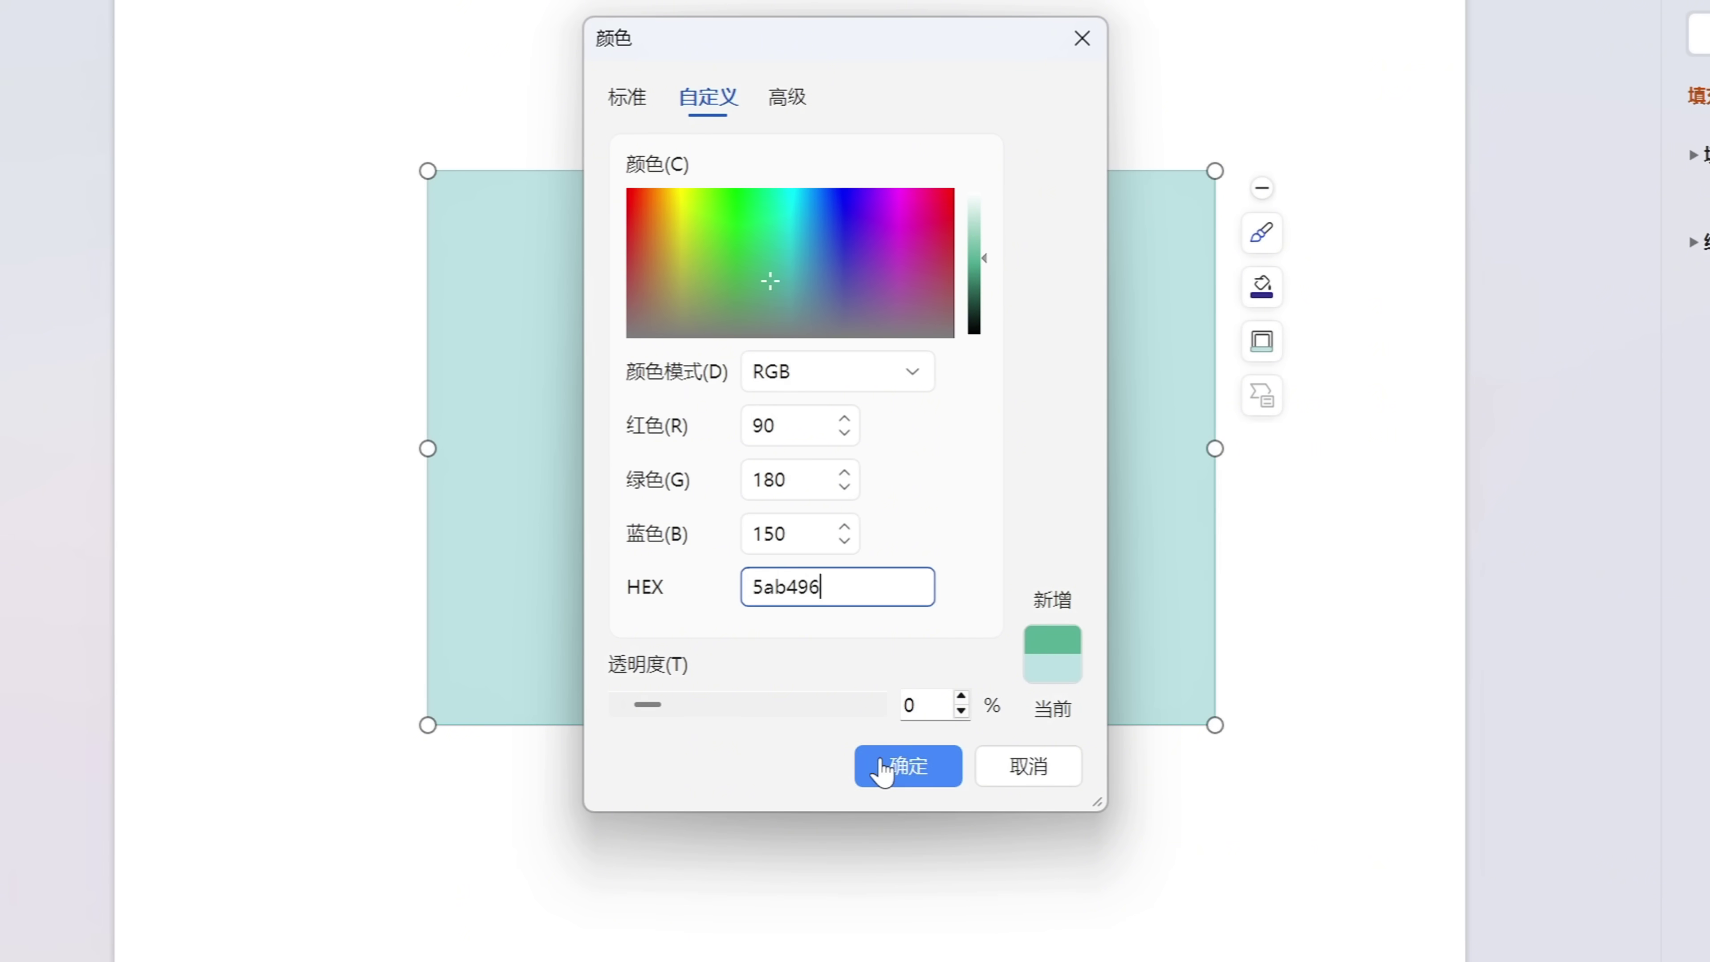
pyautogui.click(899, 768)
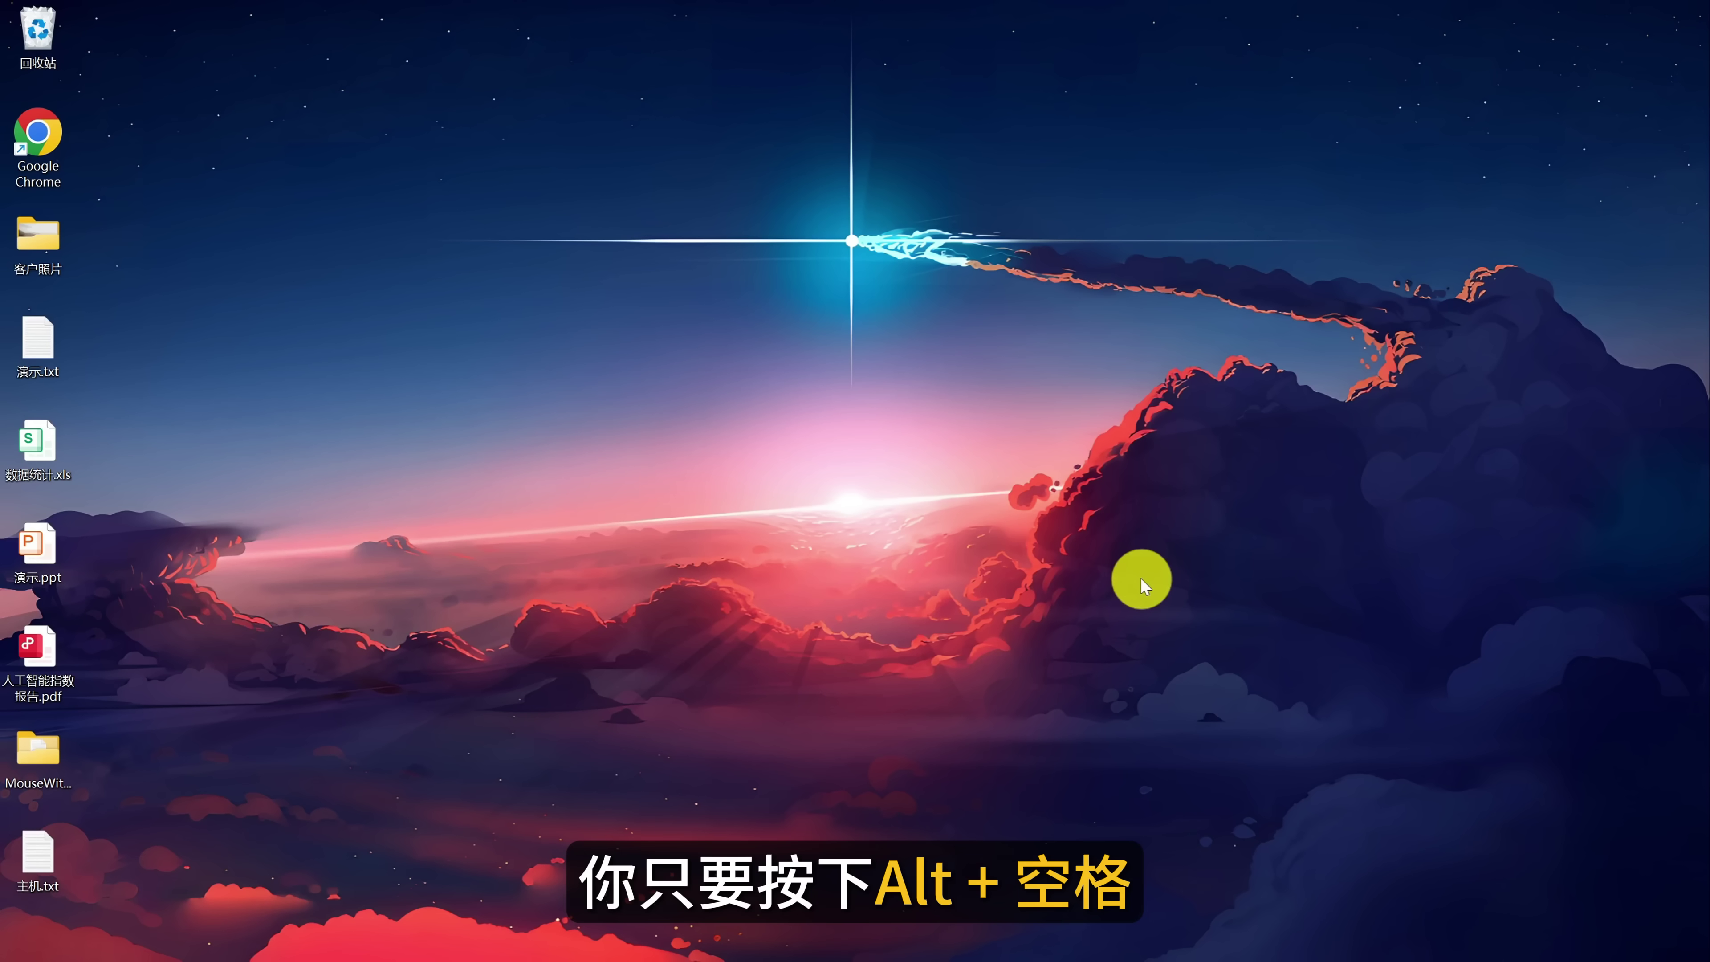
pyautogui.hotkey('alt', 'space')
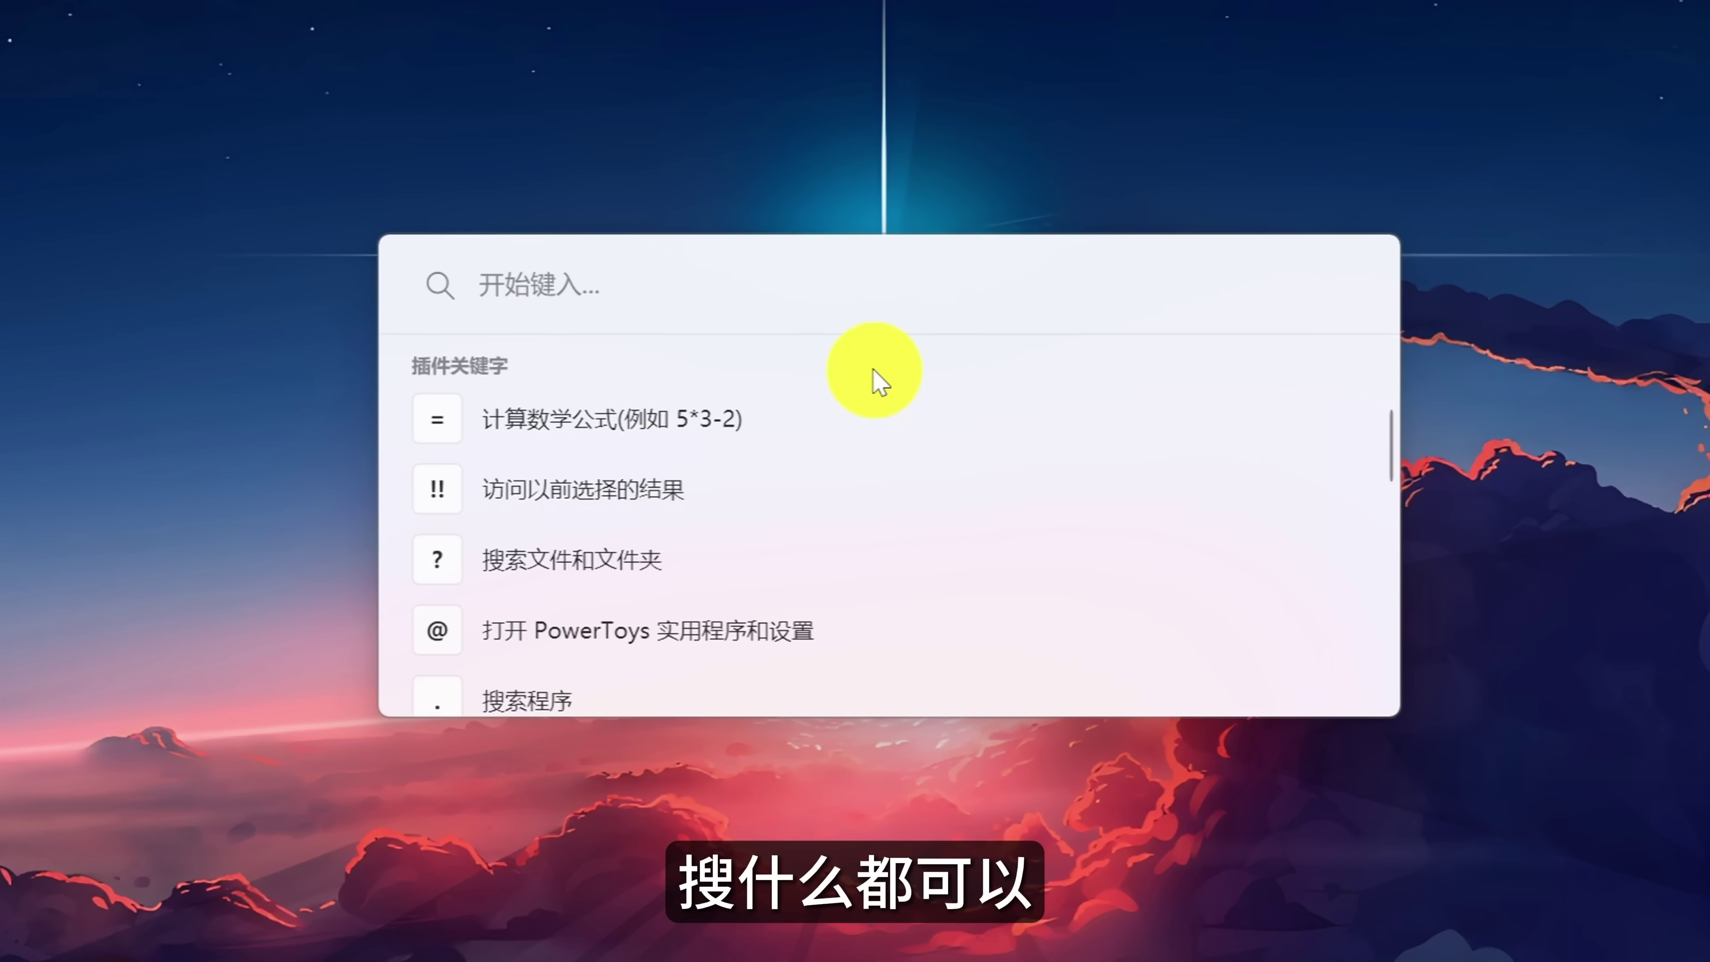
# Launch Calculator by searching 'jisuanqi', then evaluate 5+5+5 in the PowerToys Run box.
pyautogui.write('ji')
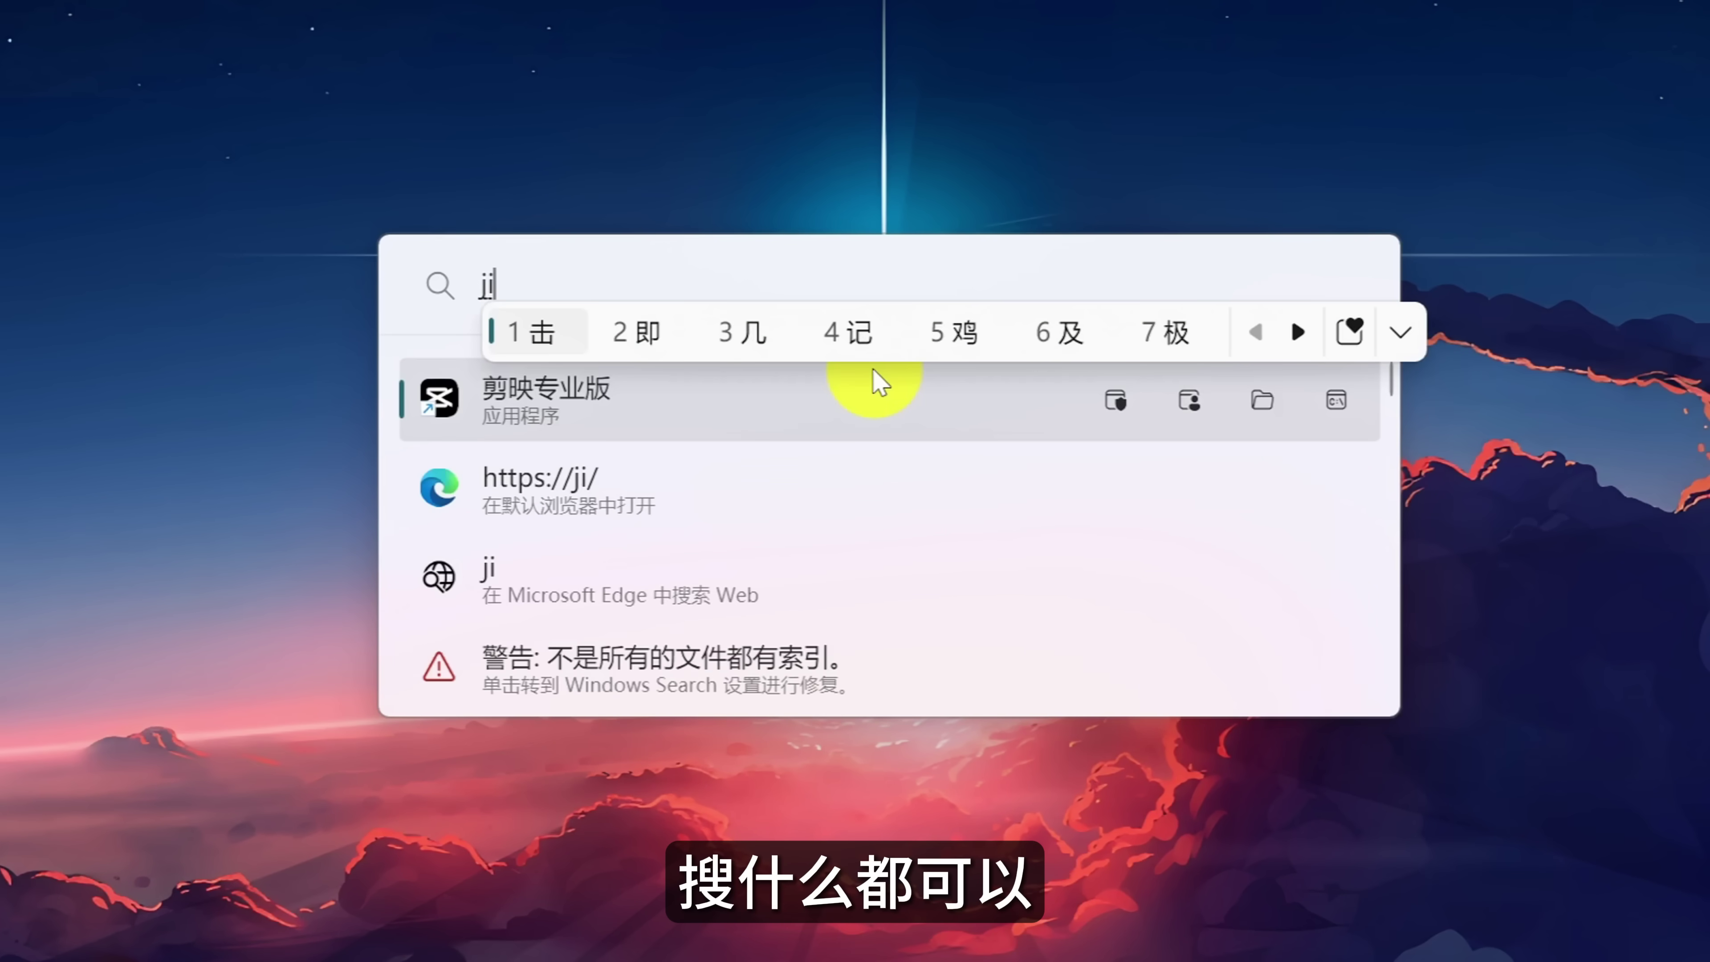
pyautogui.write('suanqi')
pyautogui.press('space')
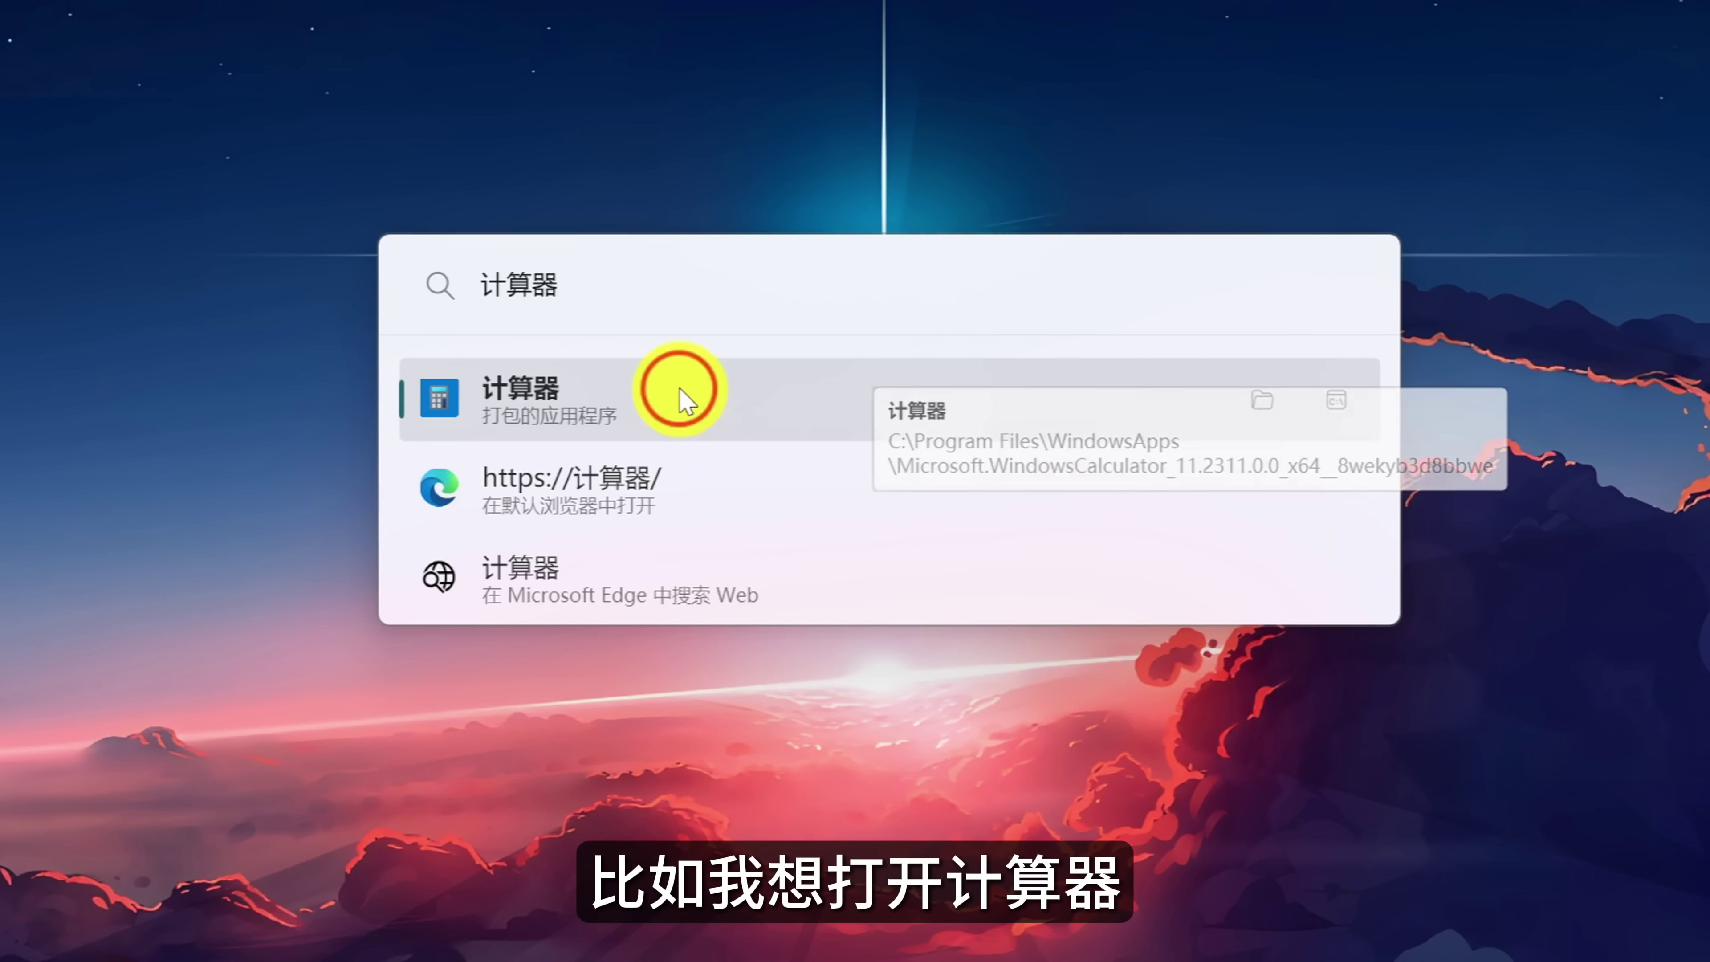
pyautogui.click(680, 389)
pyautogui.hotkey('alt', 'space')
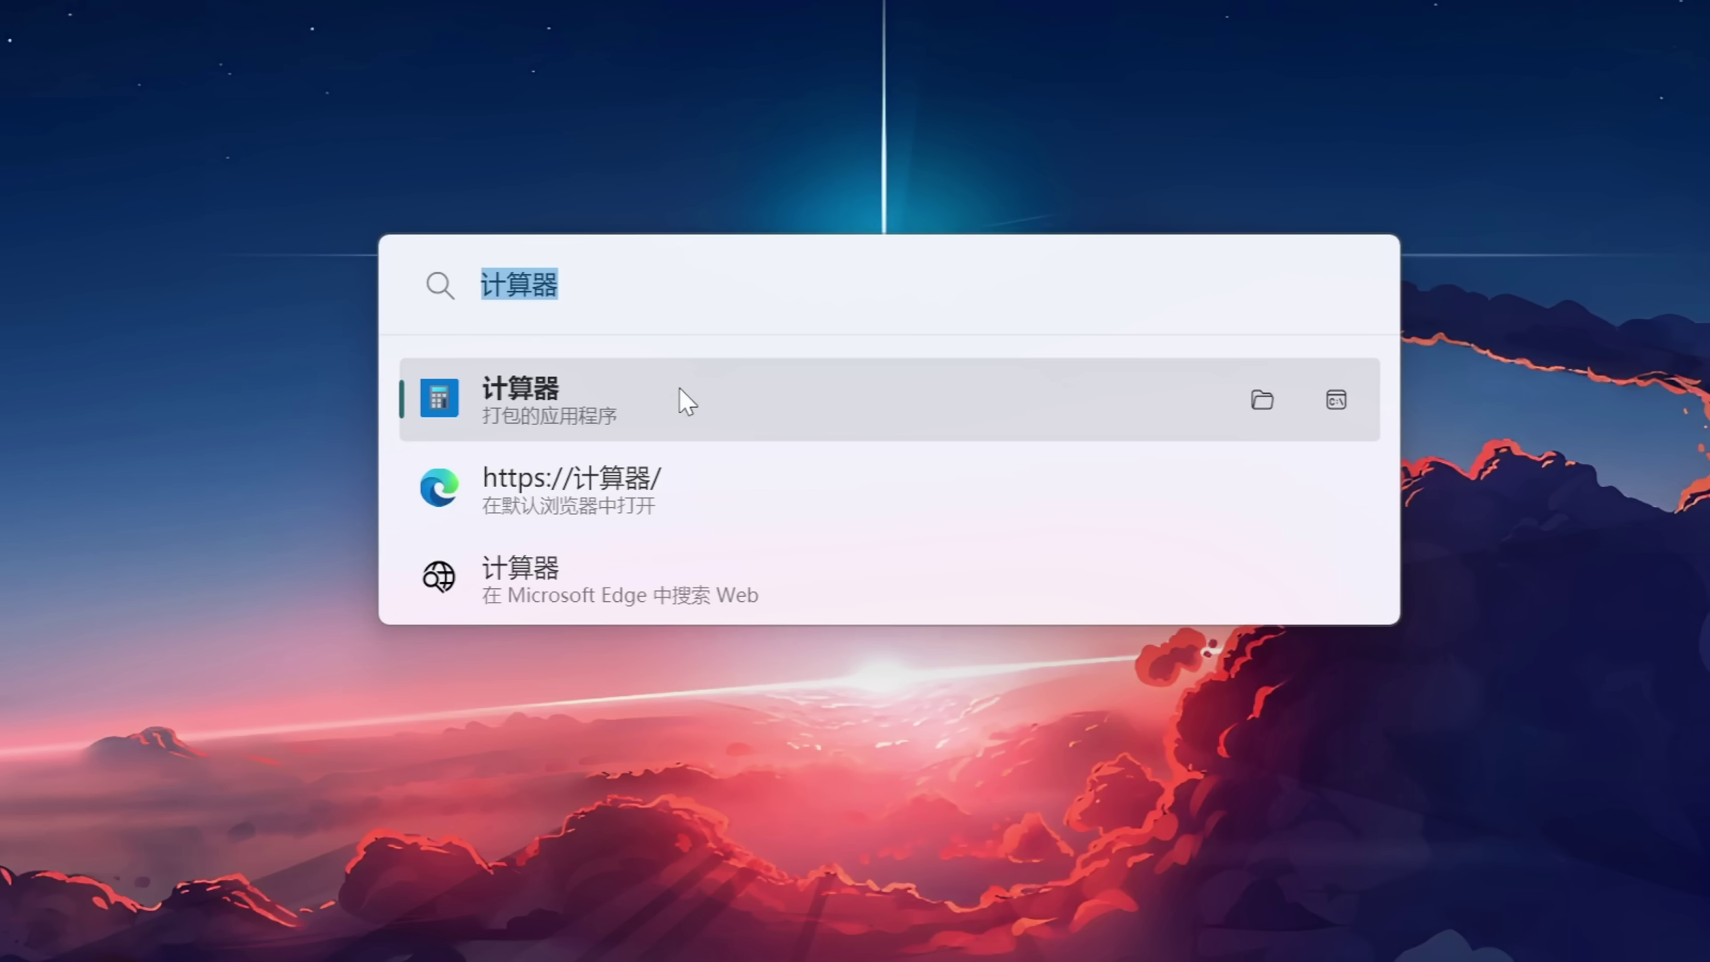
pyautogui.write('5+5+5')
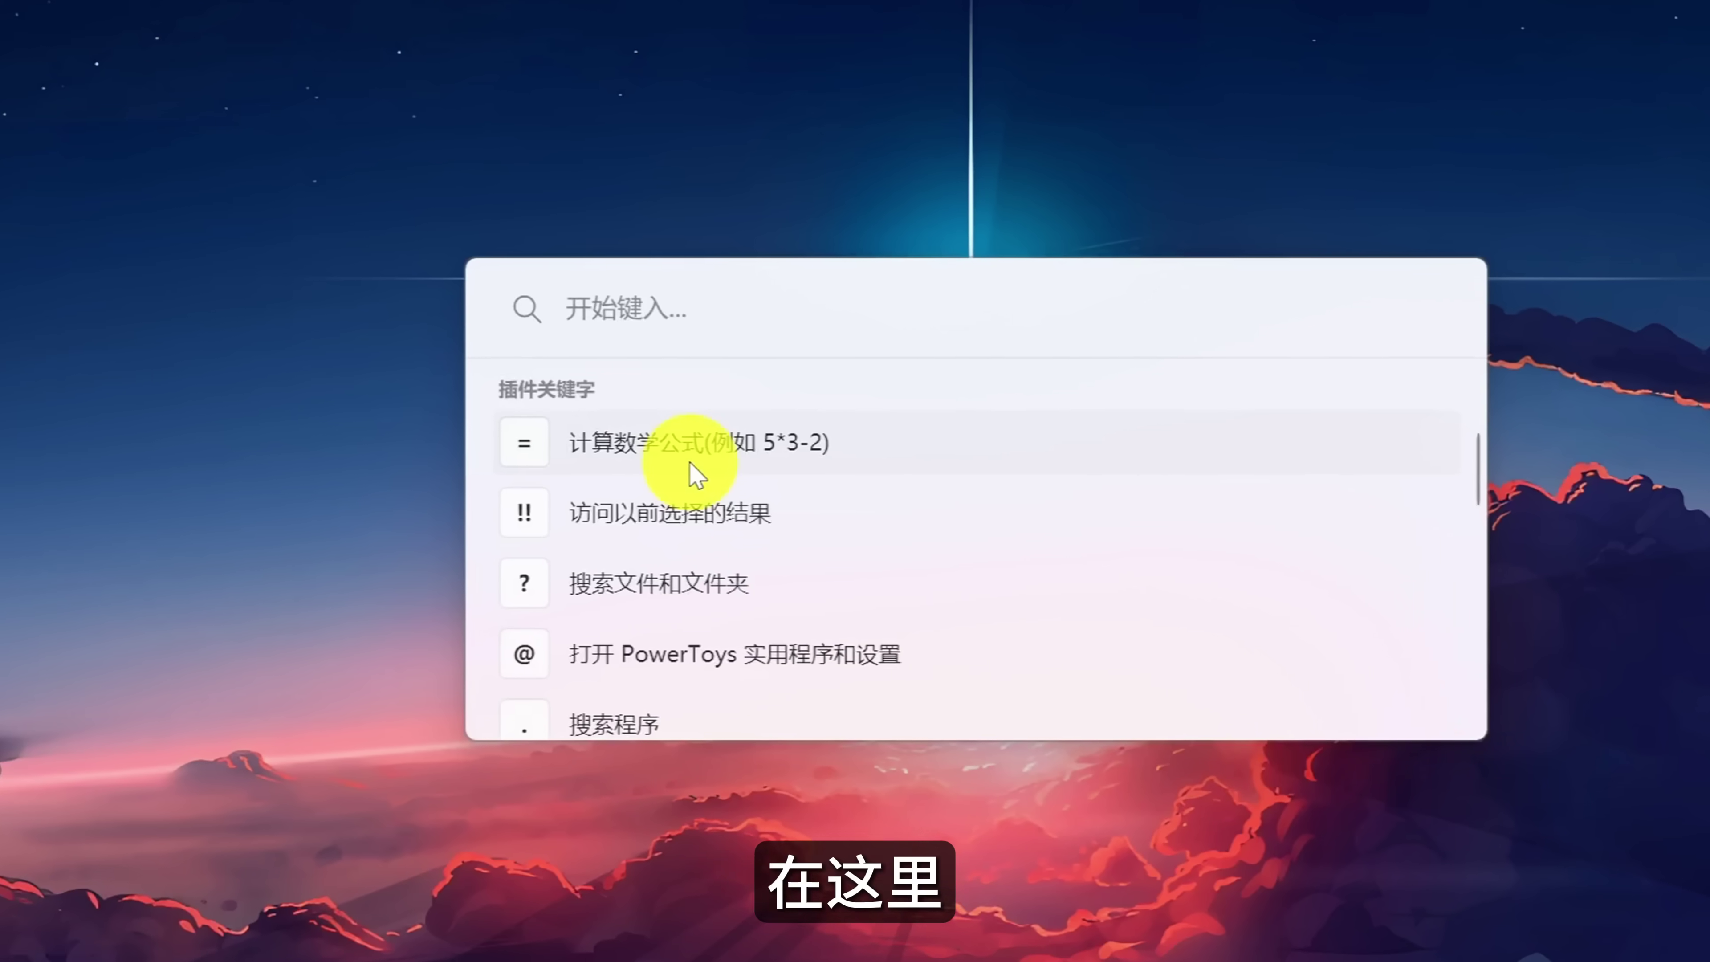
# Launch PotPlayer and open the 数据统计.xls spreadsheet from PowerToys Run.
pyautogui.write('Po')
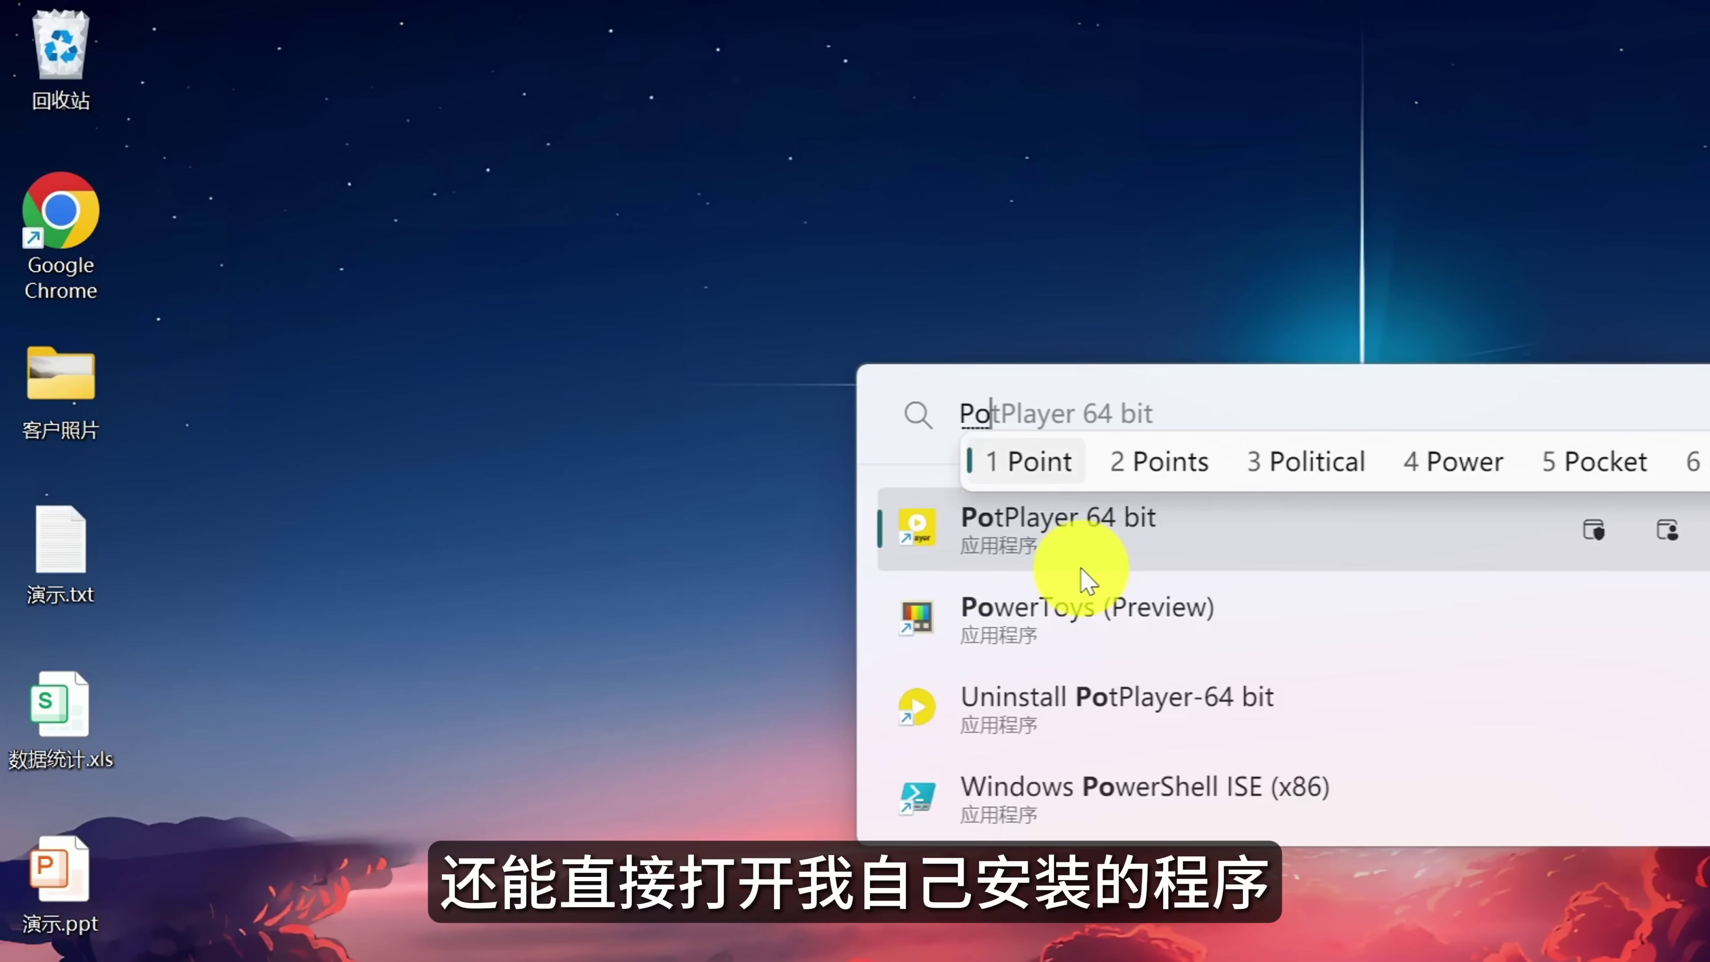
pyautogui.write('tPlayer')
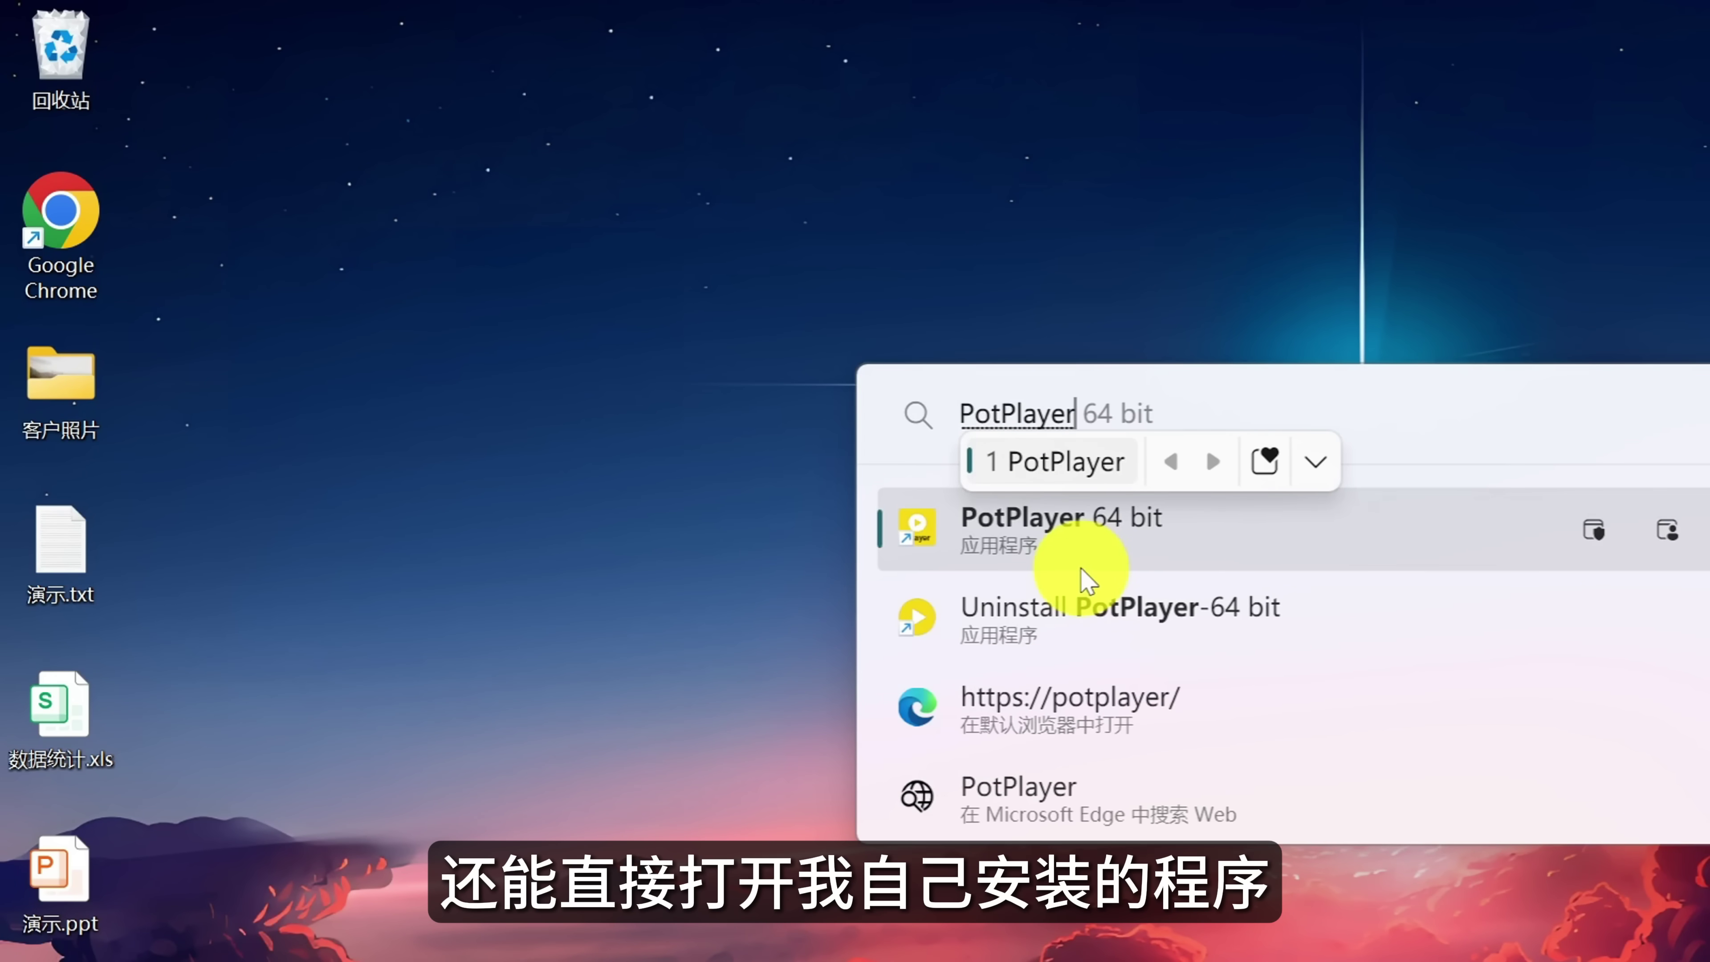
pyautogui.press('Return')
pyautogui.click(1147, 547)
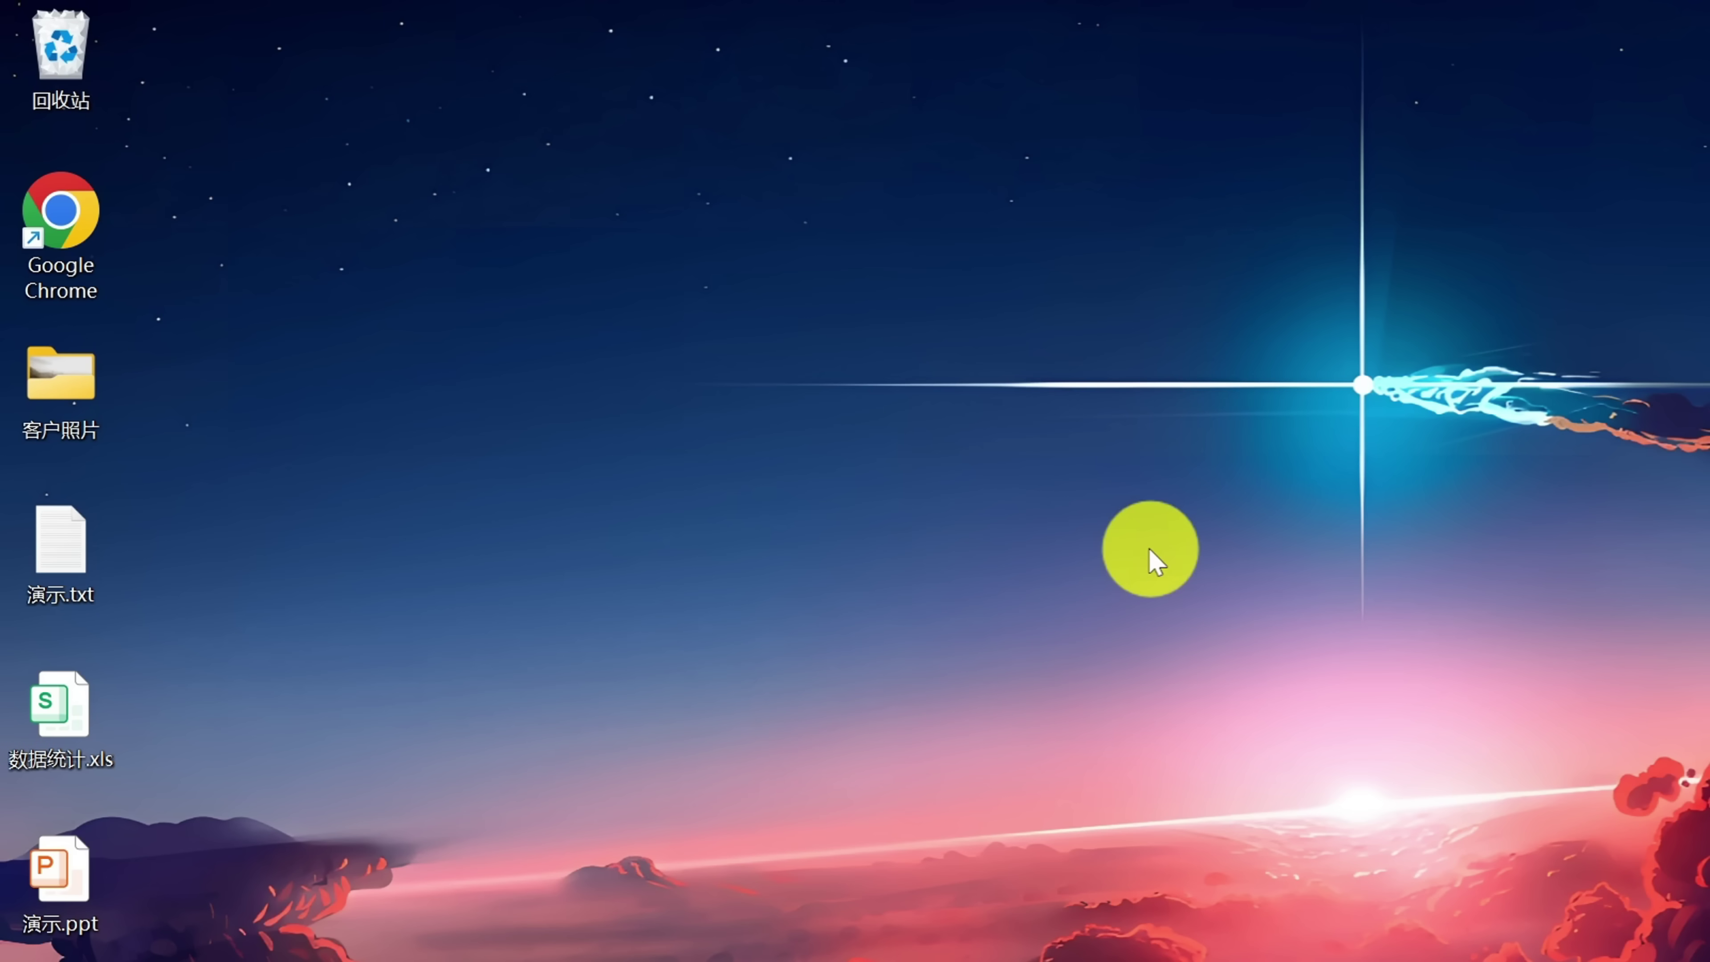
pyautogui.hotkey('alt', 'space')
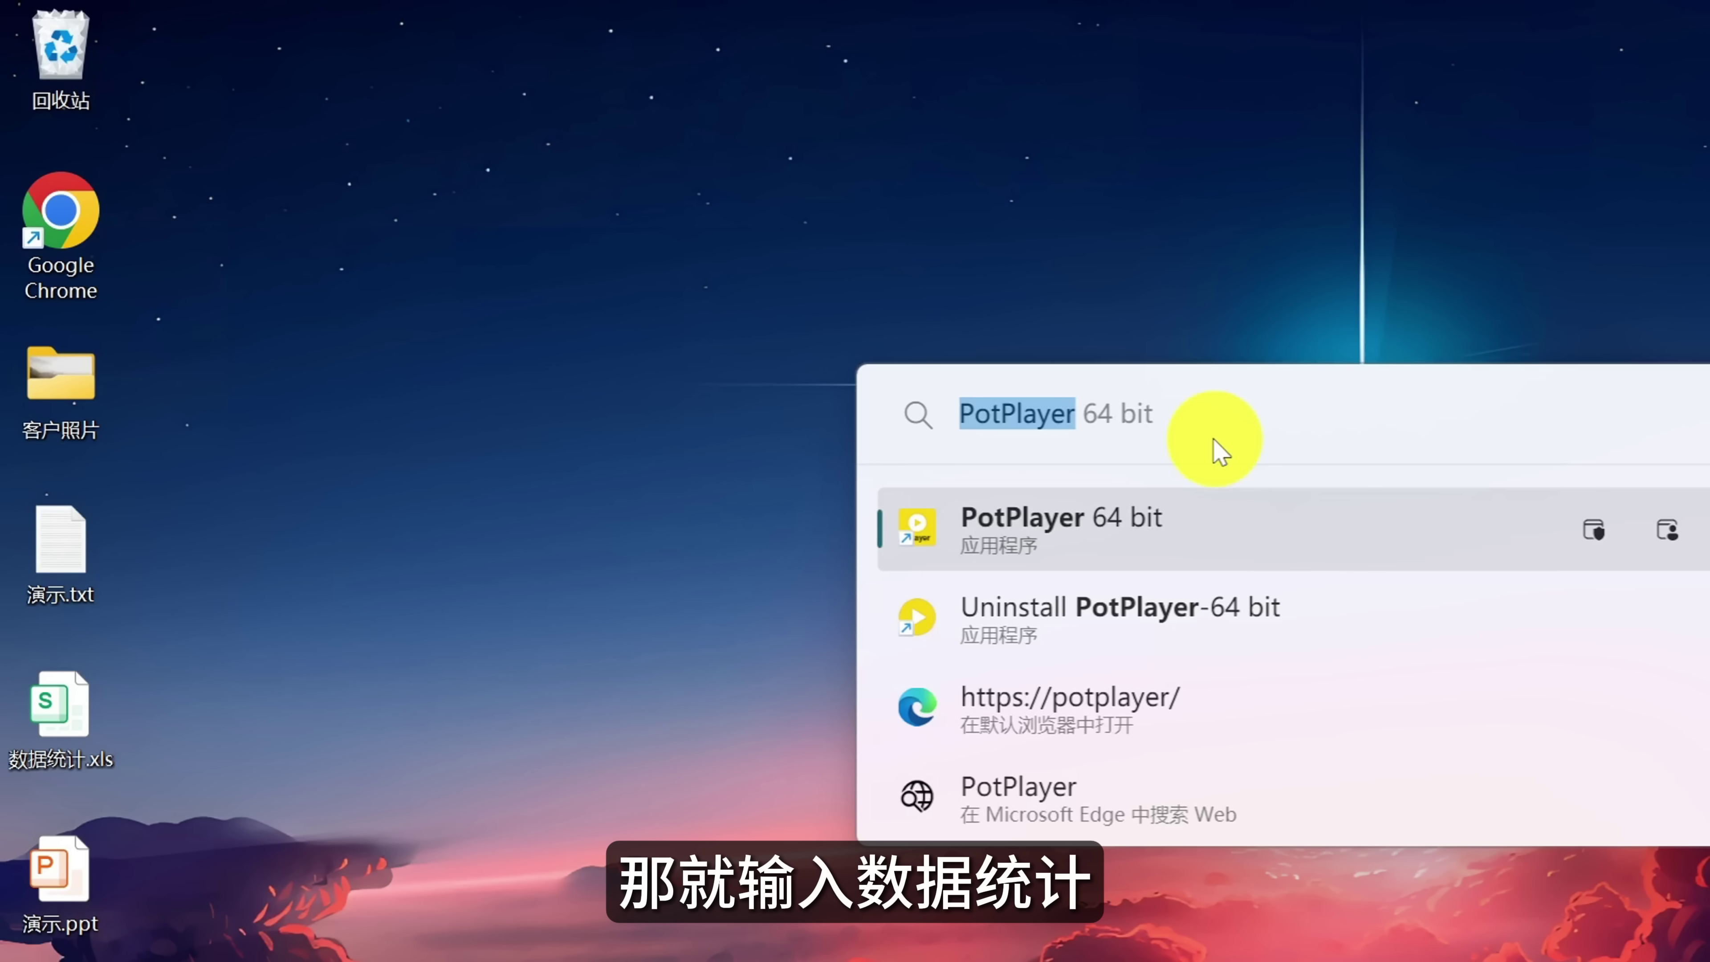
pyautogui.write('数据统计')
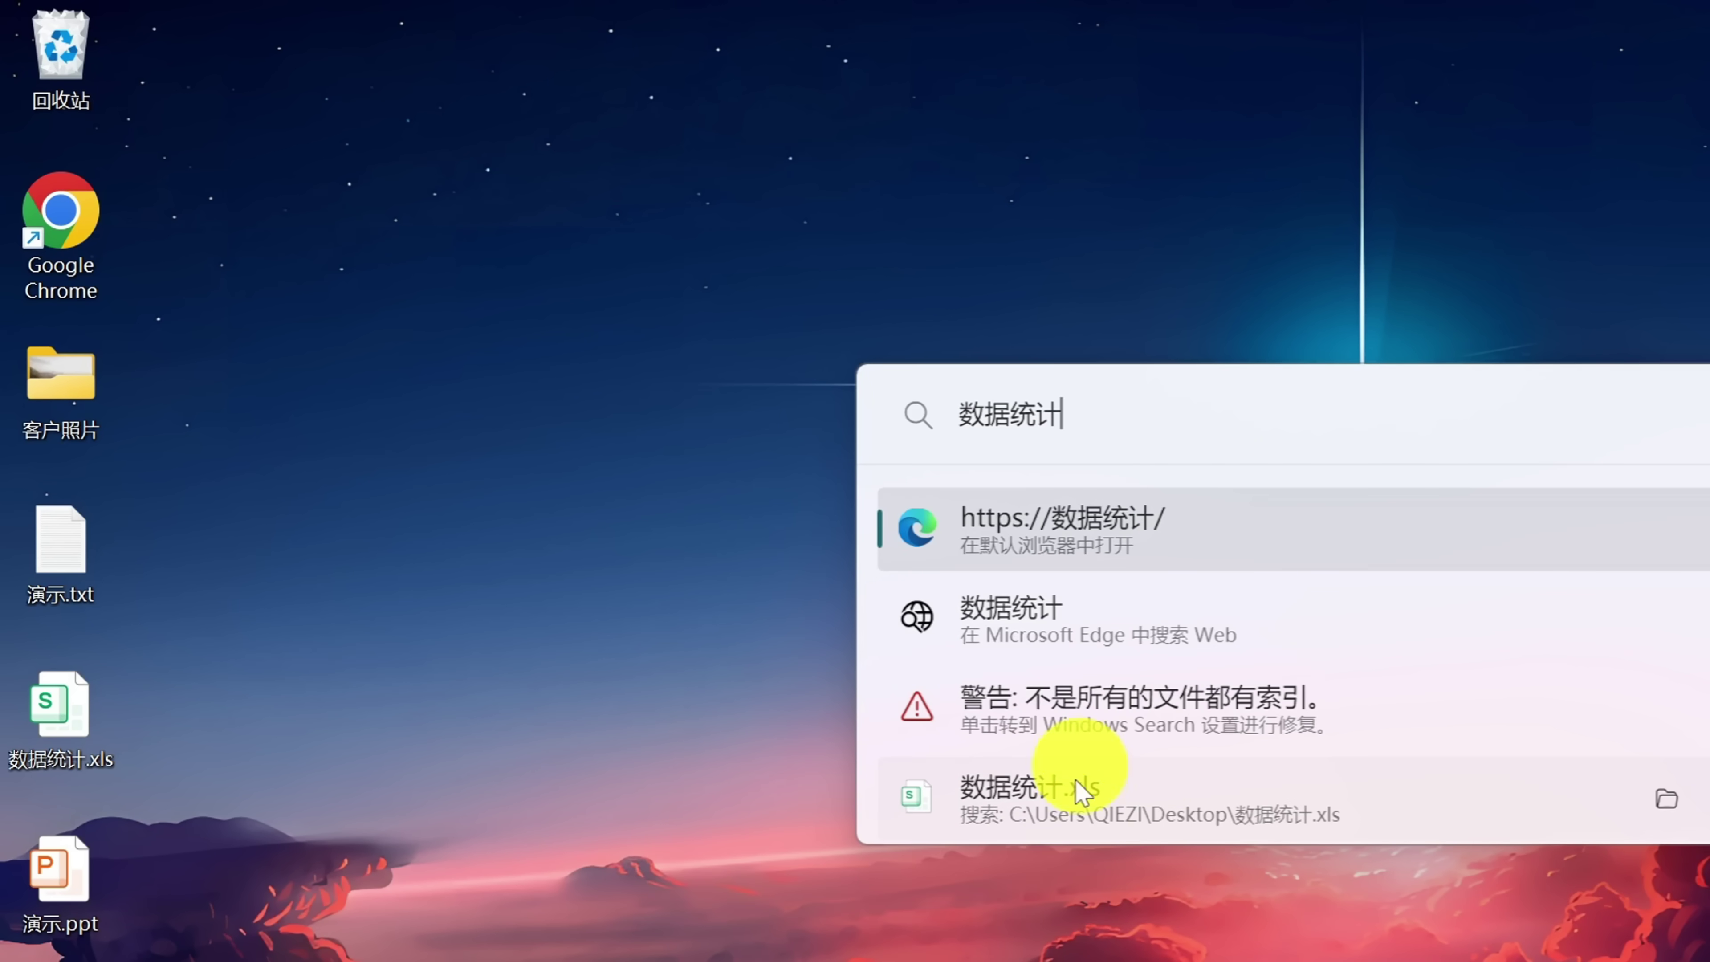
pyautogui.click(1081, 792)
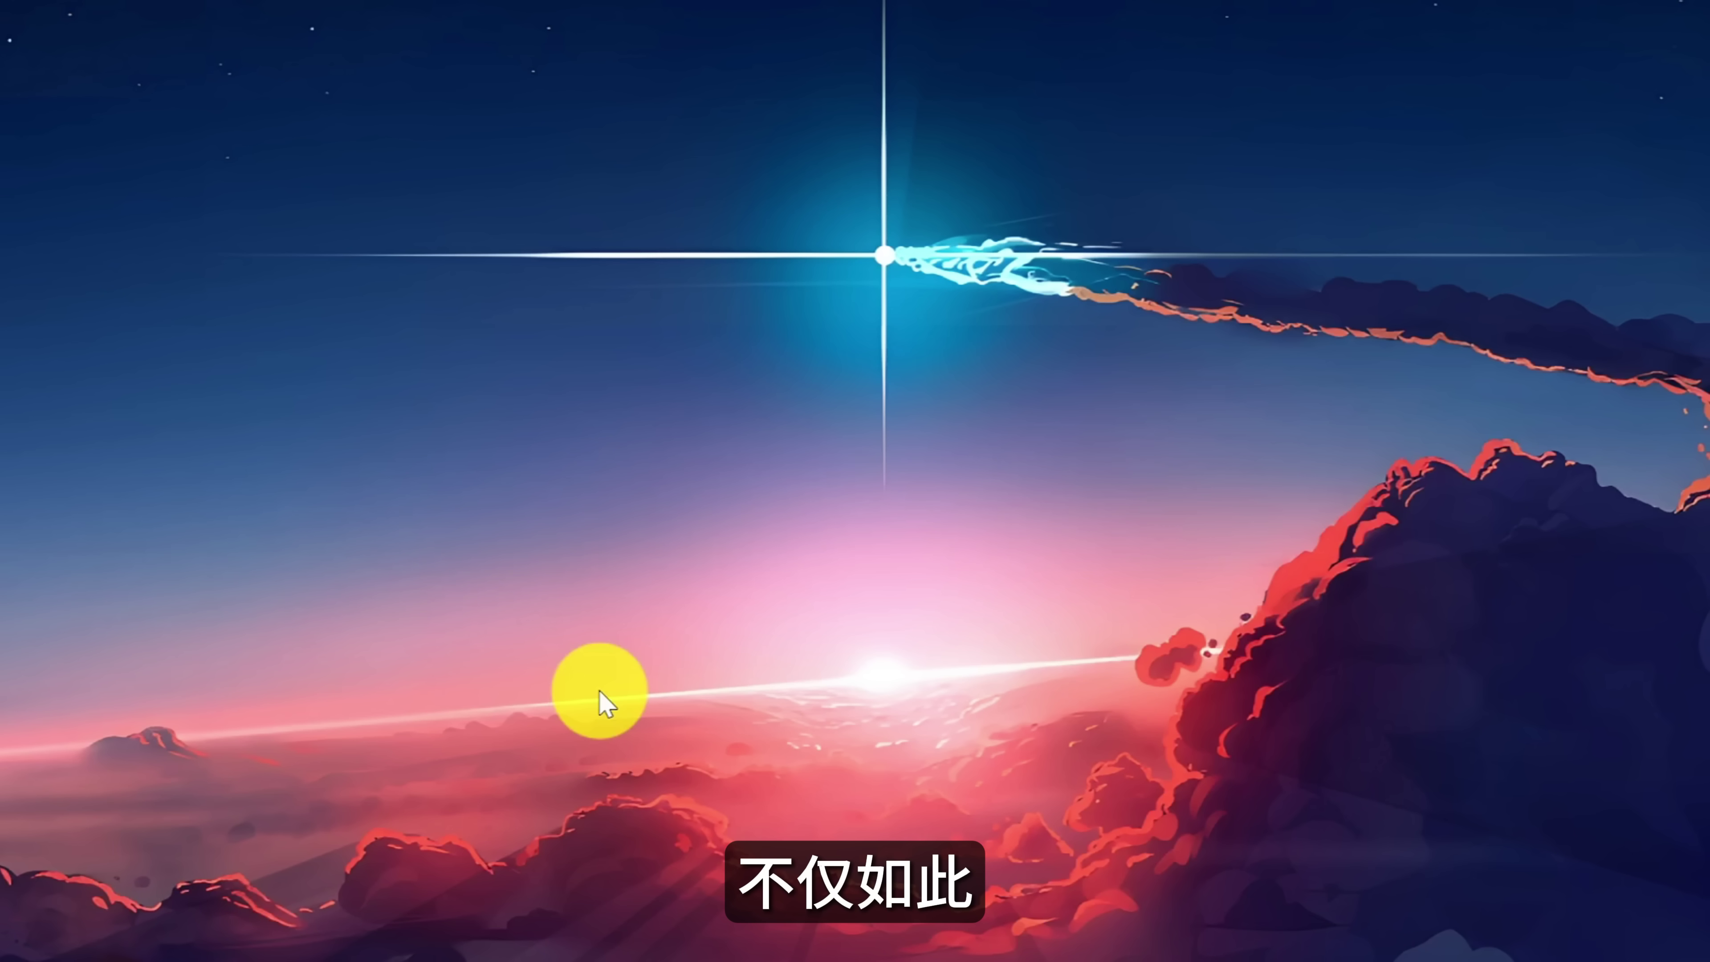
# Search the web for 稳定币 in Microsoft Edge from PowerToys Run.
pyautogui.hotkey('alt', 'space')
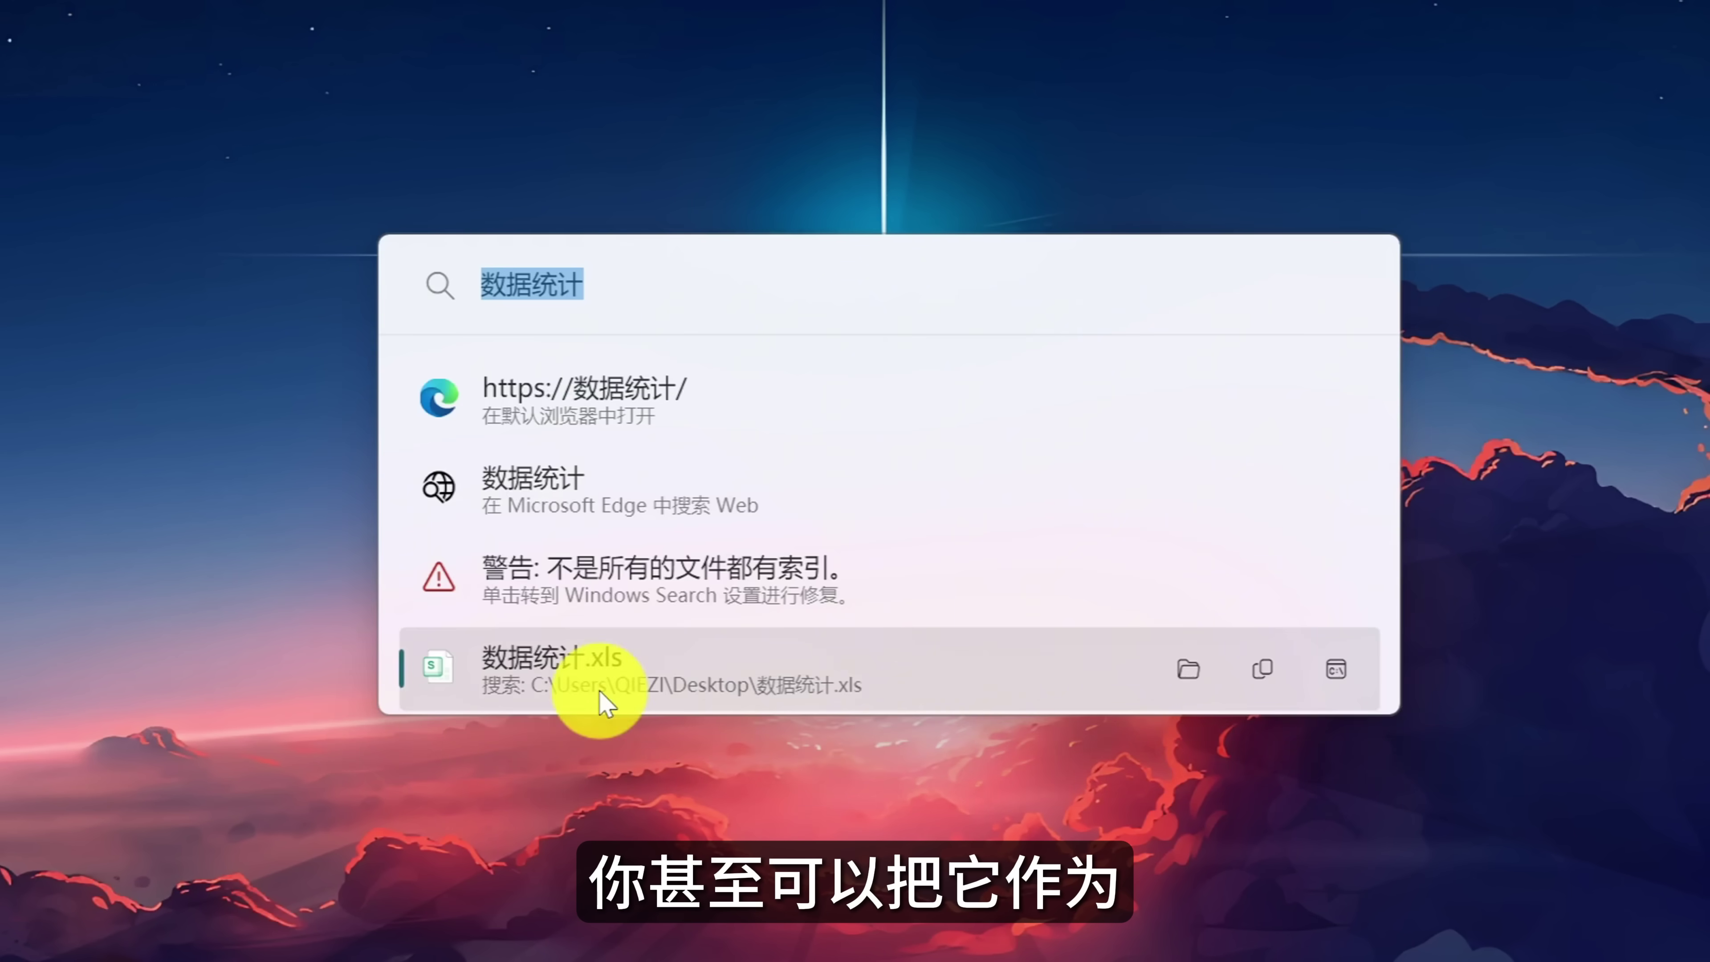
pyautogui.write('稳定bi')
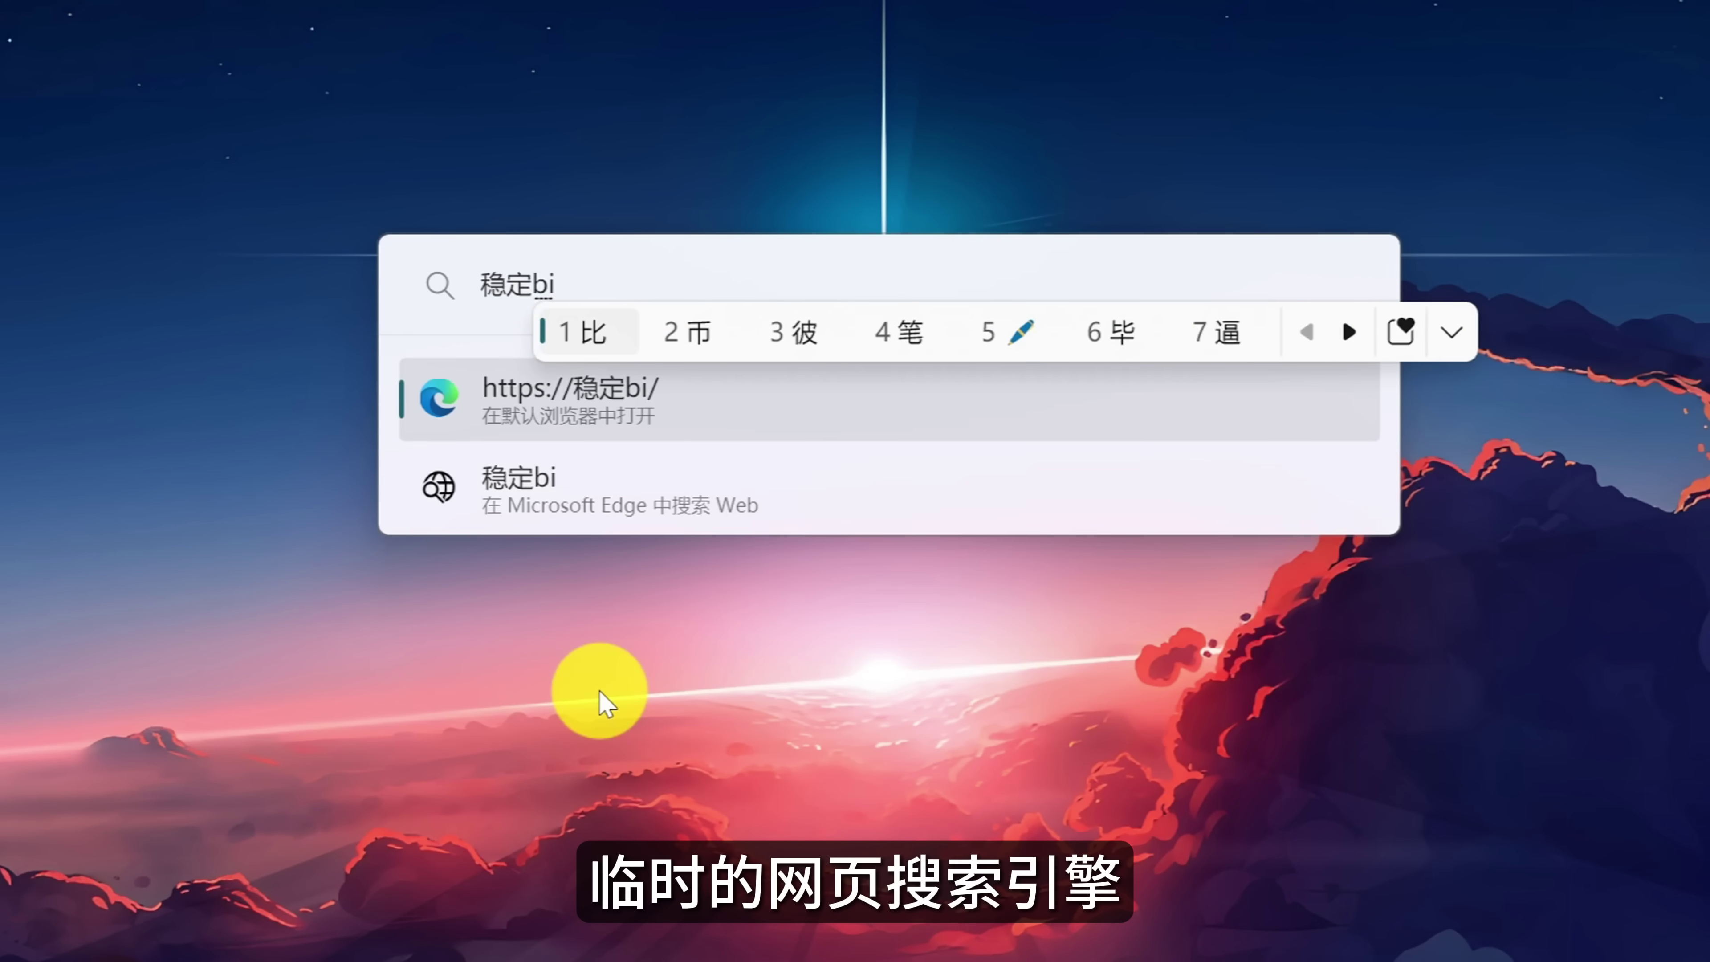
pyautogui.write('2')
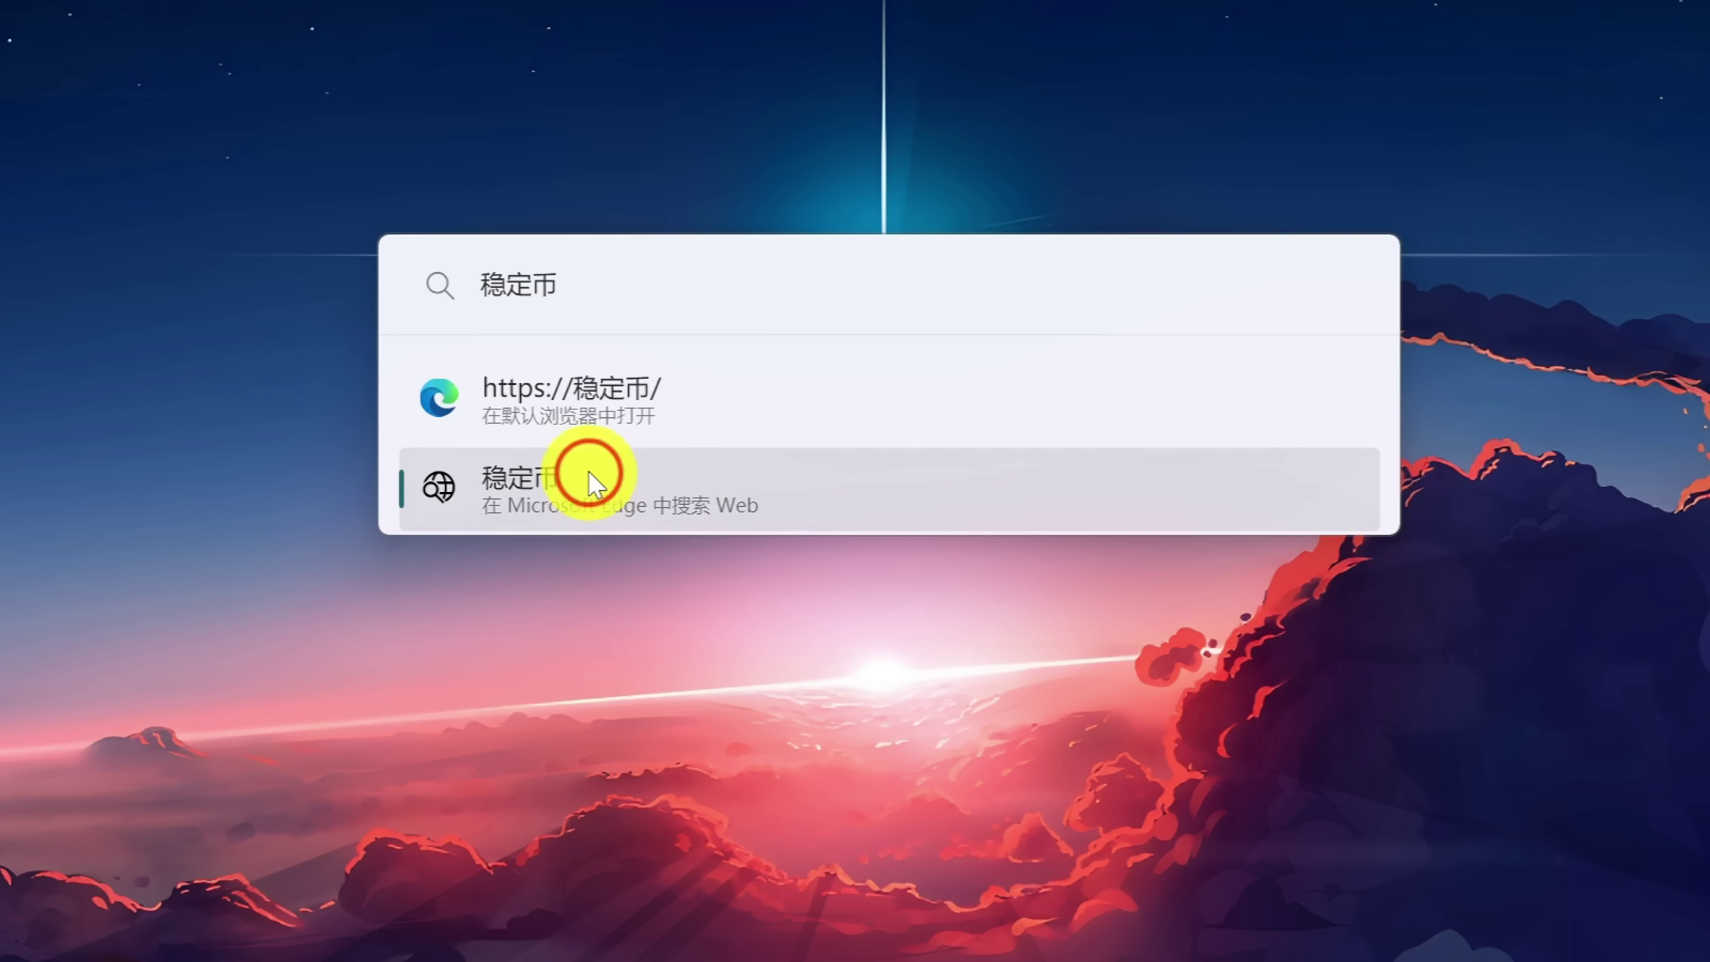
pyautogui.click(592, 477)
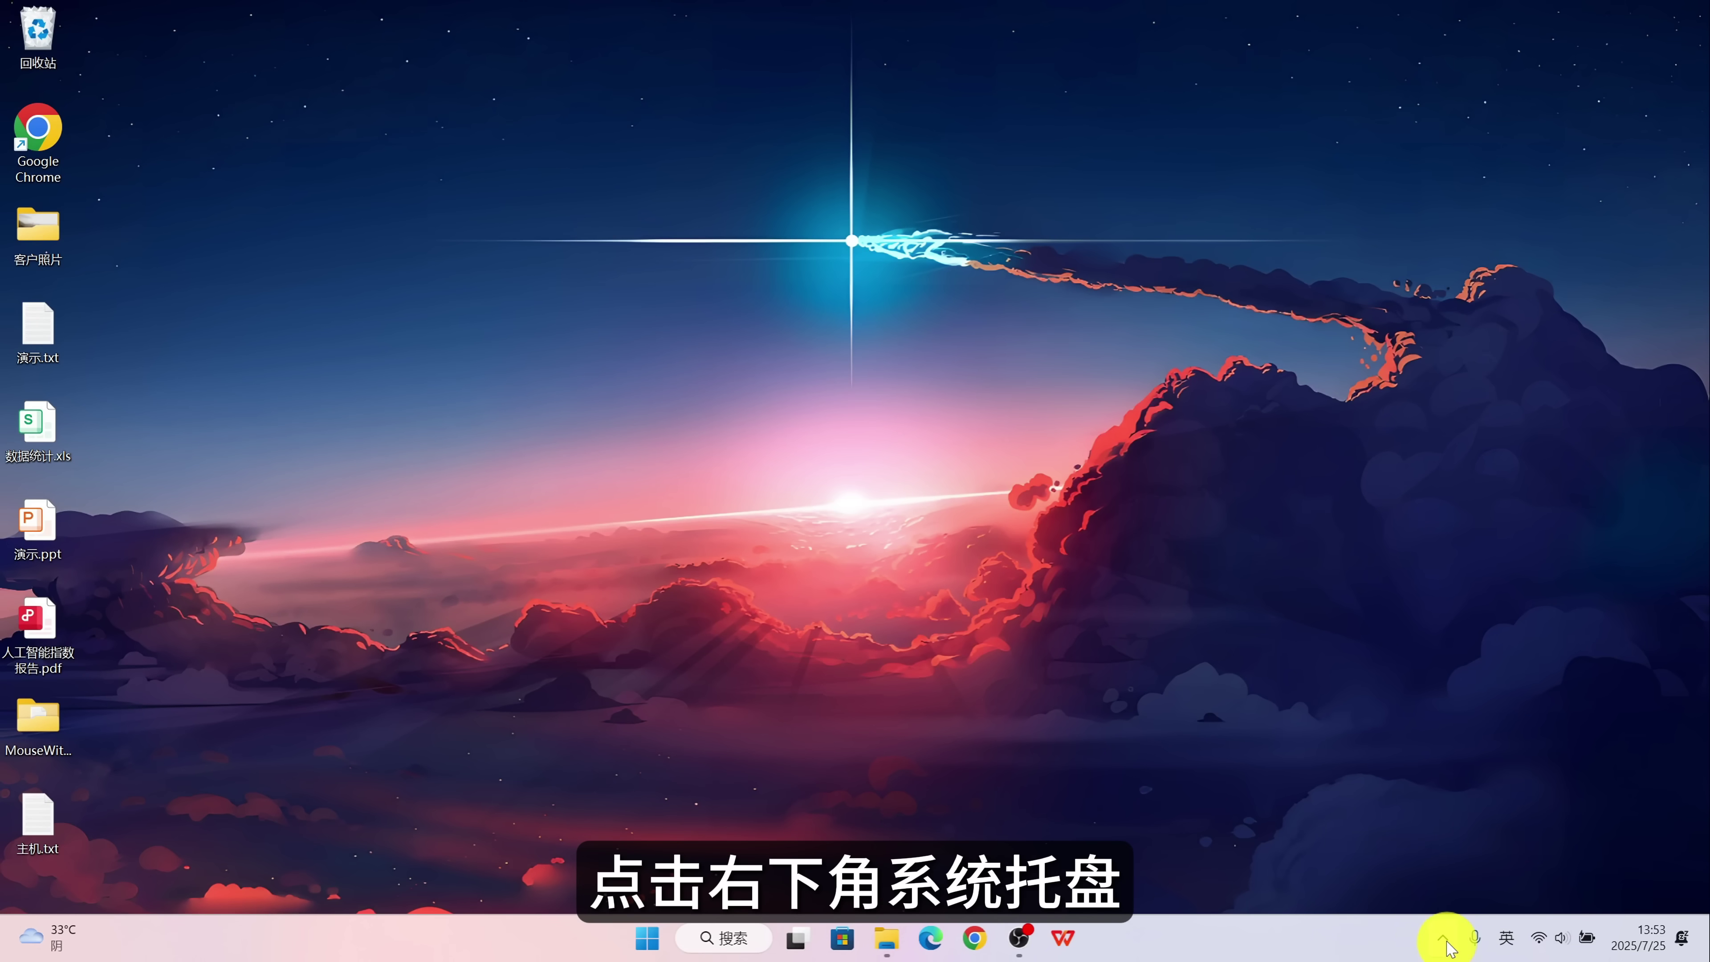
pyautogui.click(1445, 941)
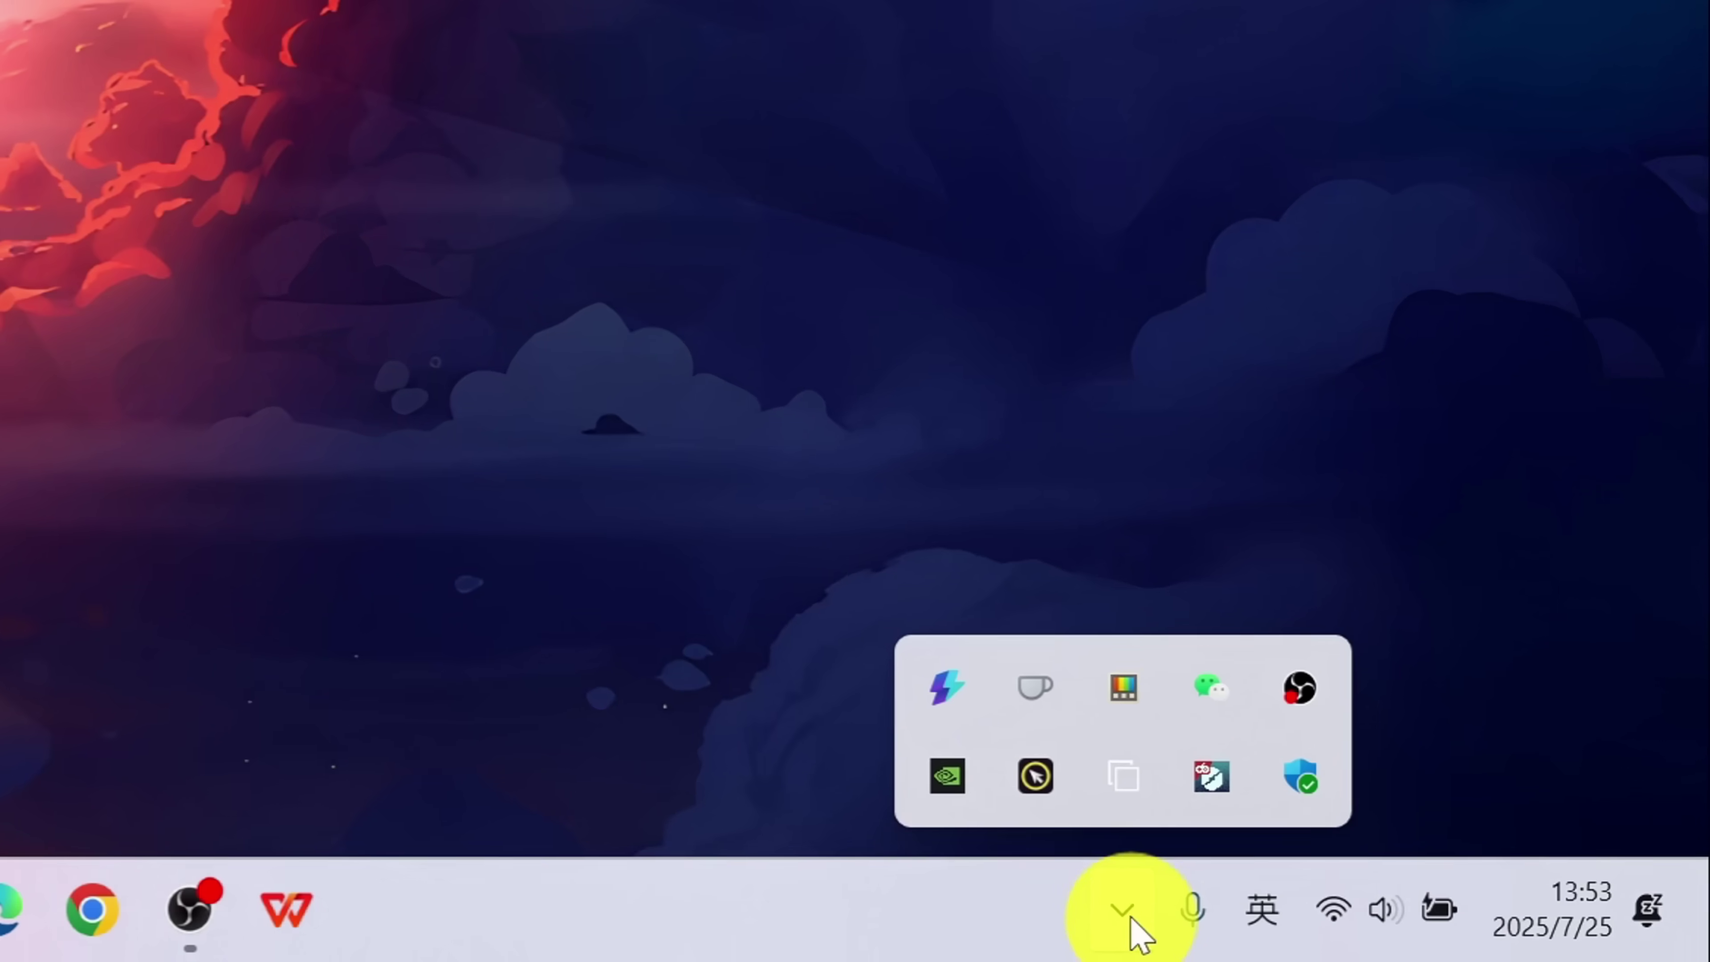
# Show the Awake tray icon's options, including the 按时间间隔保持唤醒 interval submenu.
pyautogui.rightClick(1042, 701)
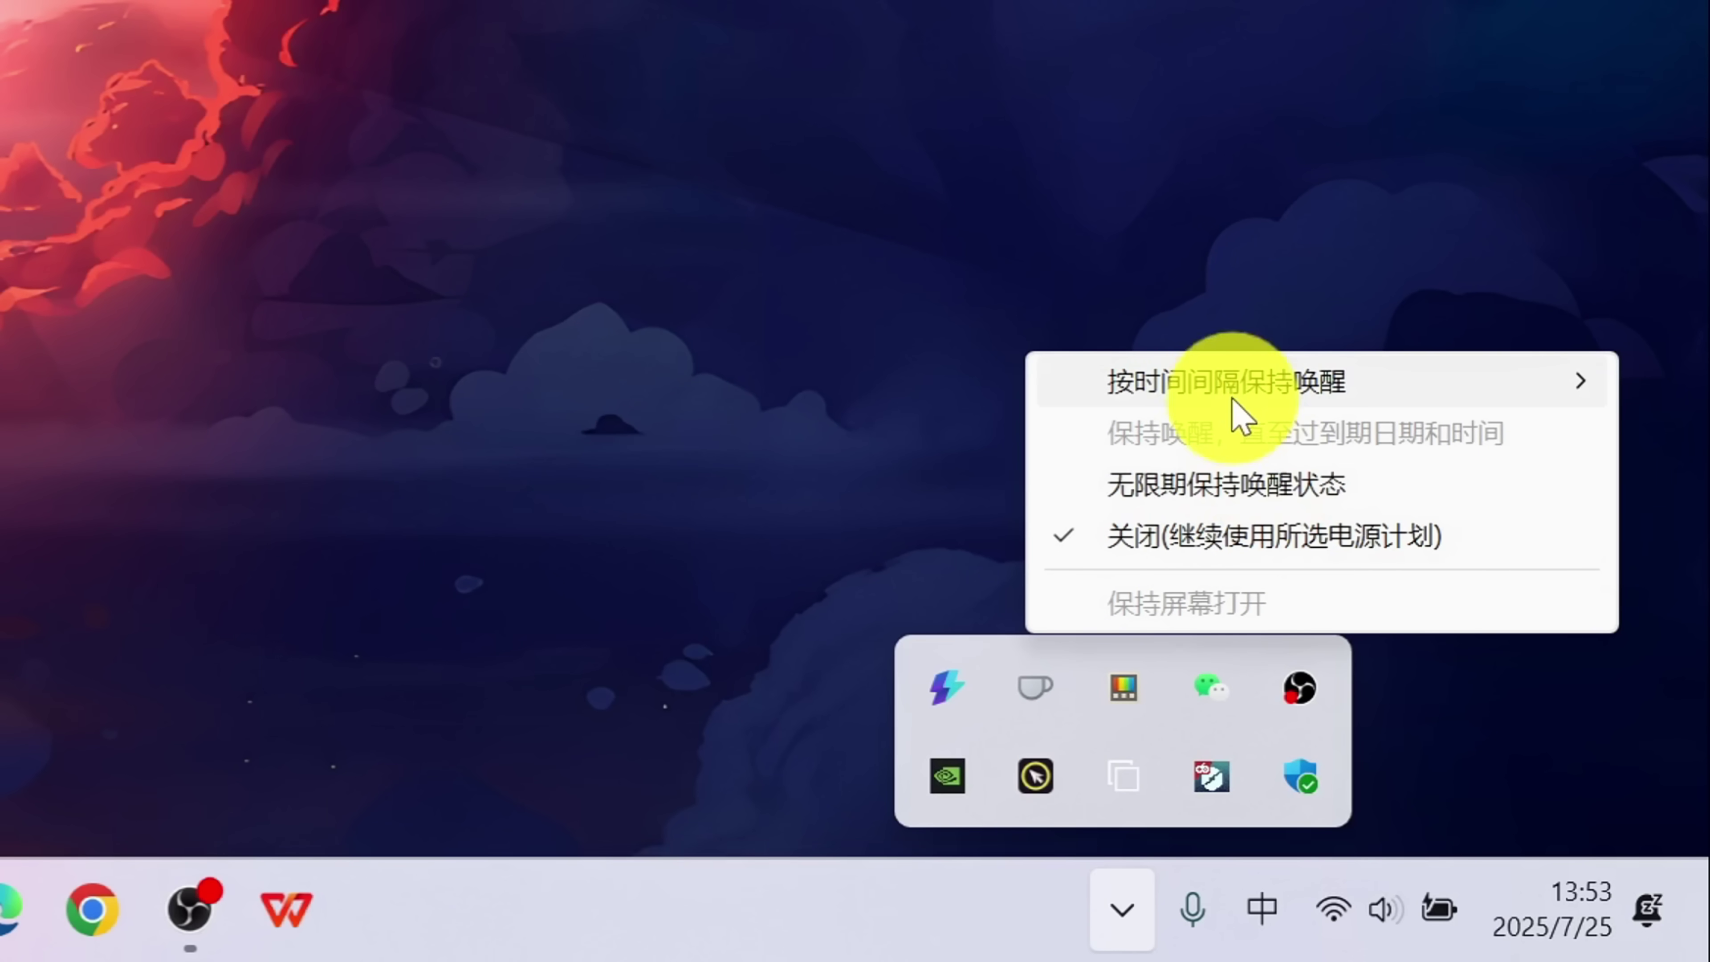
pyautogui.moveTo(1233, 391)
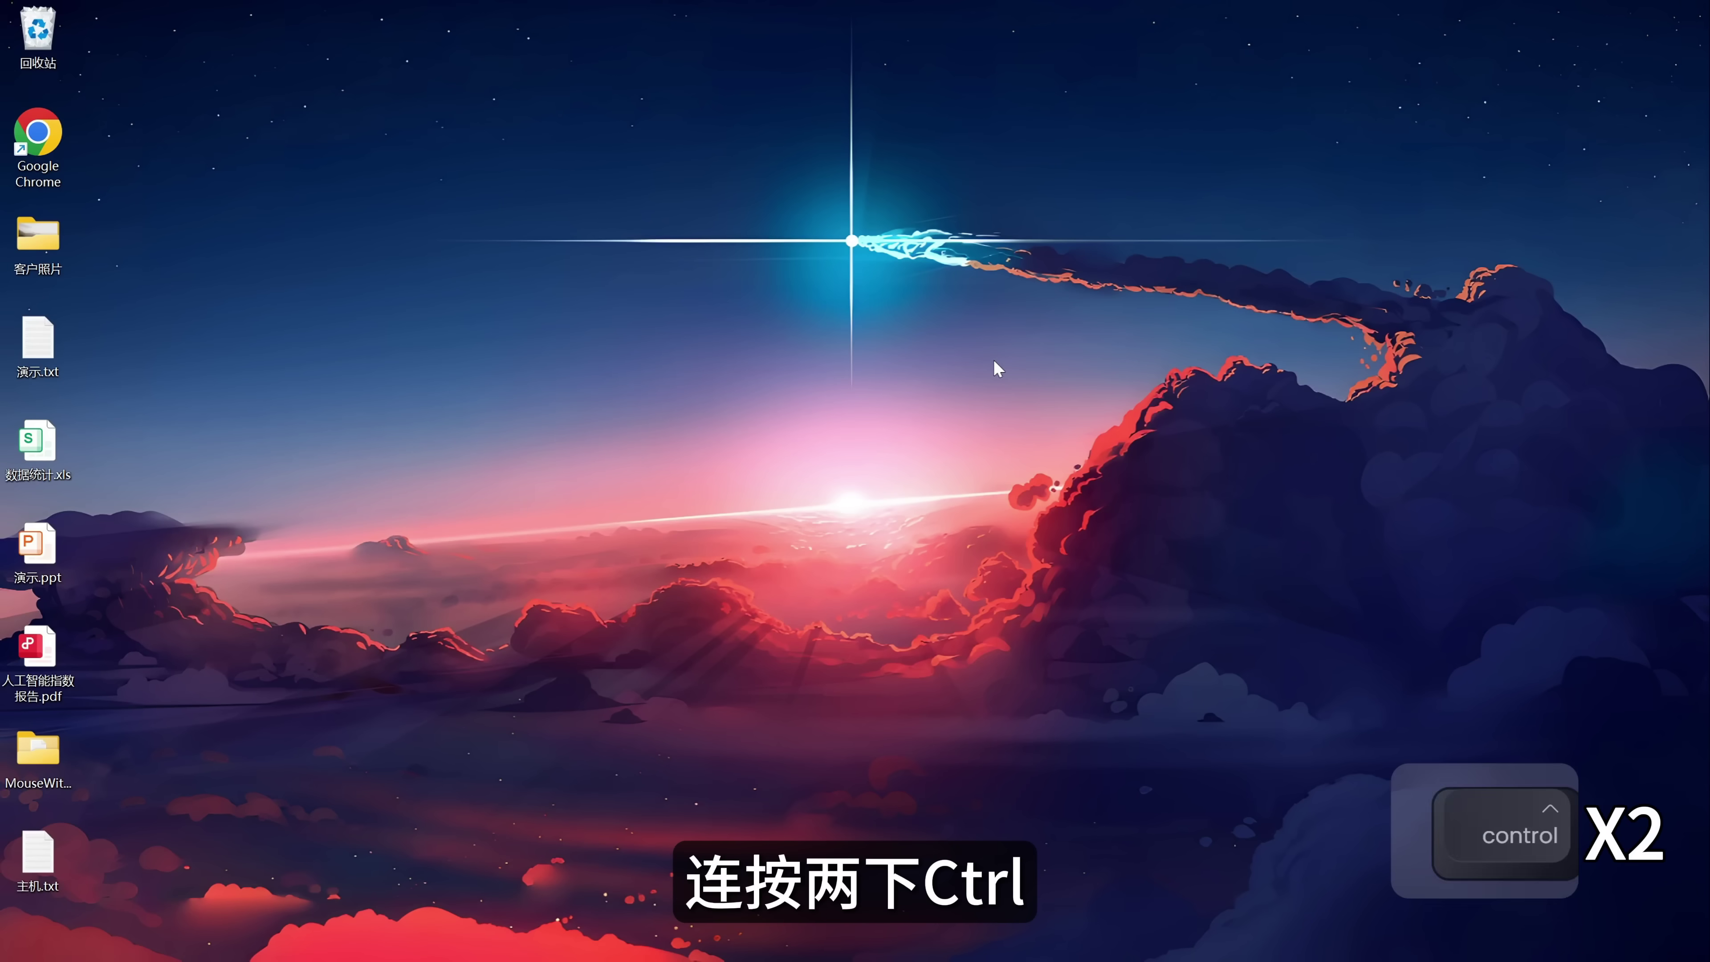
# Spotlight the pointer with Find My Mouse, then demo yellow left-click and blue right-click highlights.
pyautogui.press('ctrl')
pyautogui.press('ctrl')
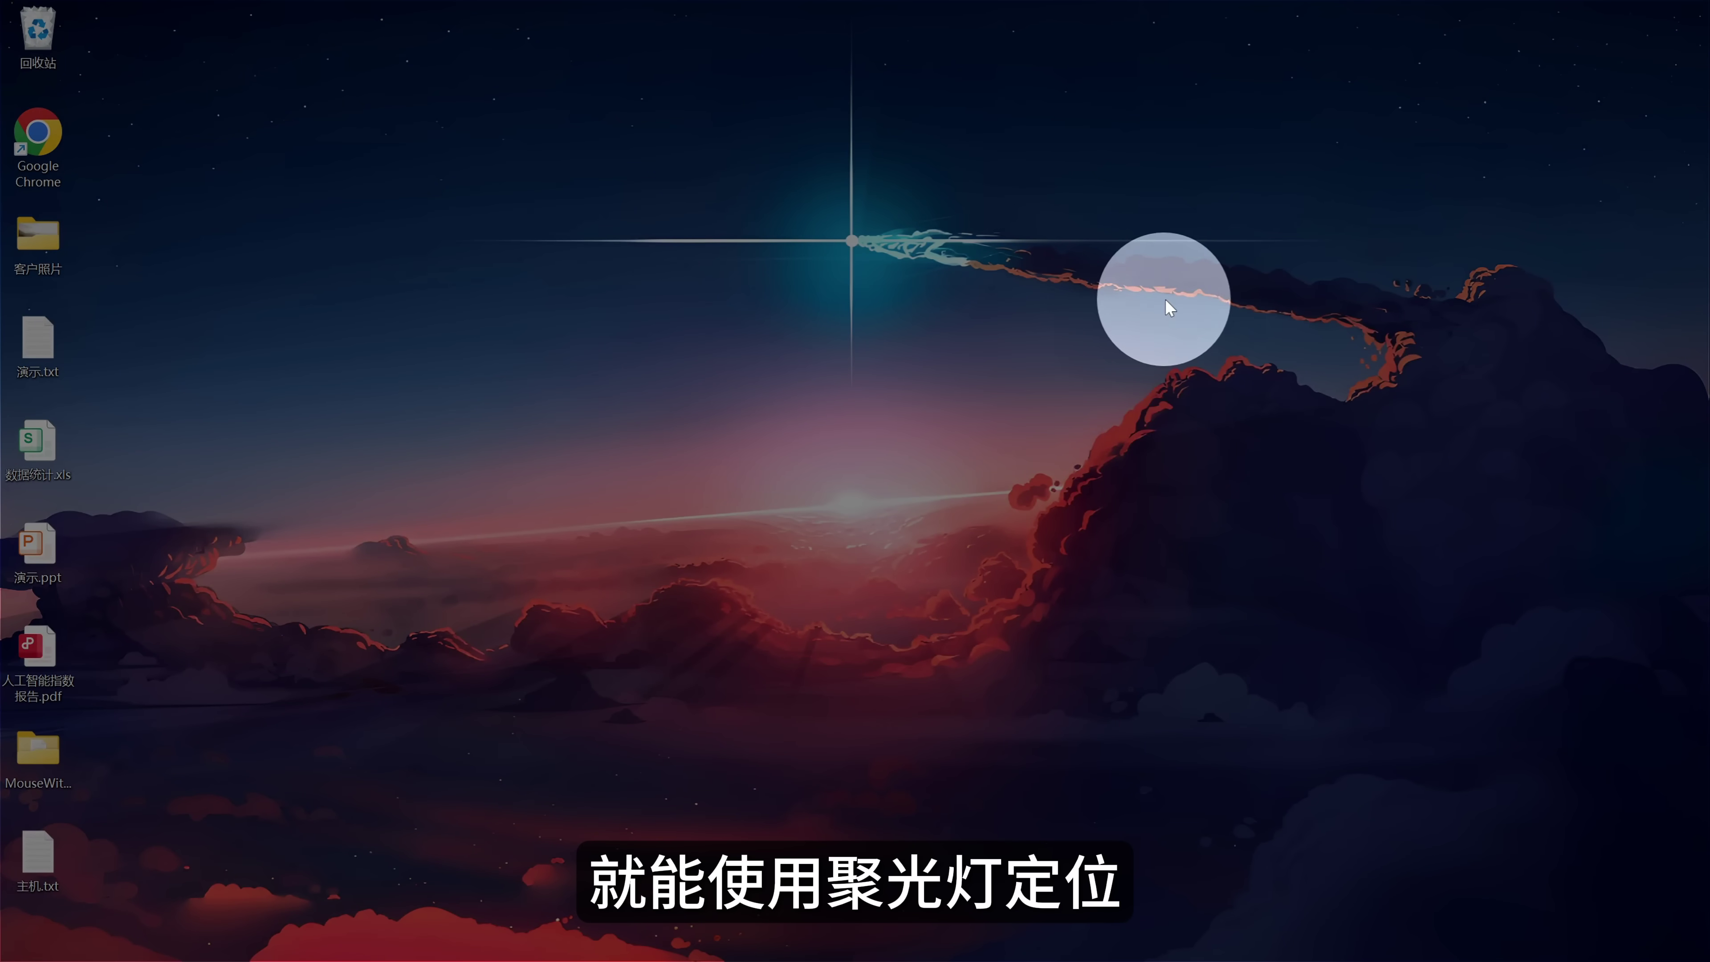
pyautogui.press('super+shift+h')
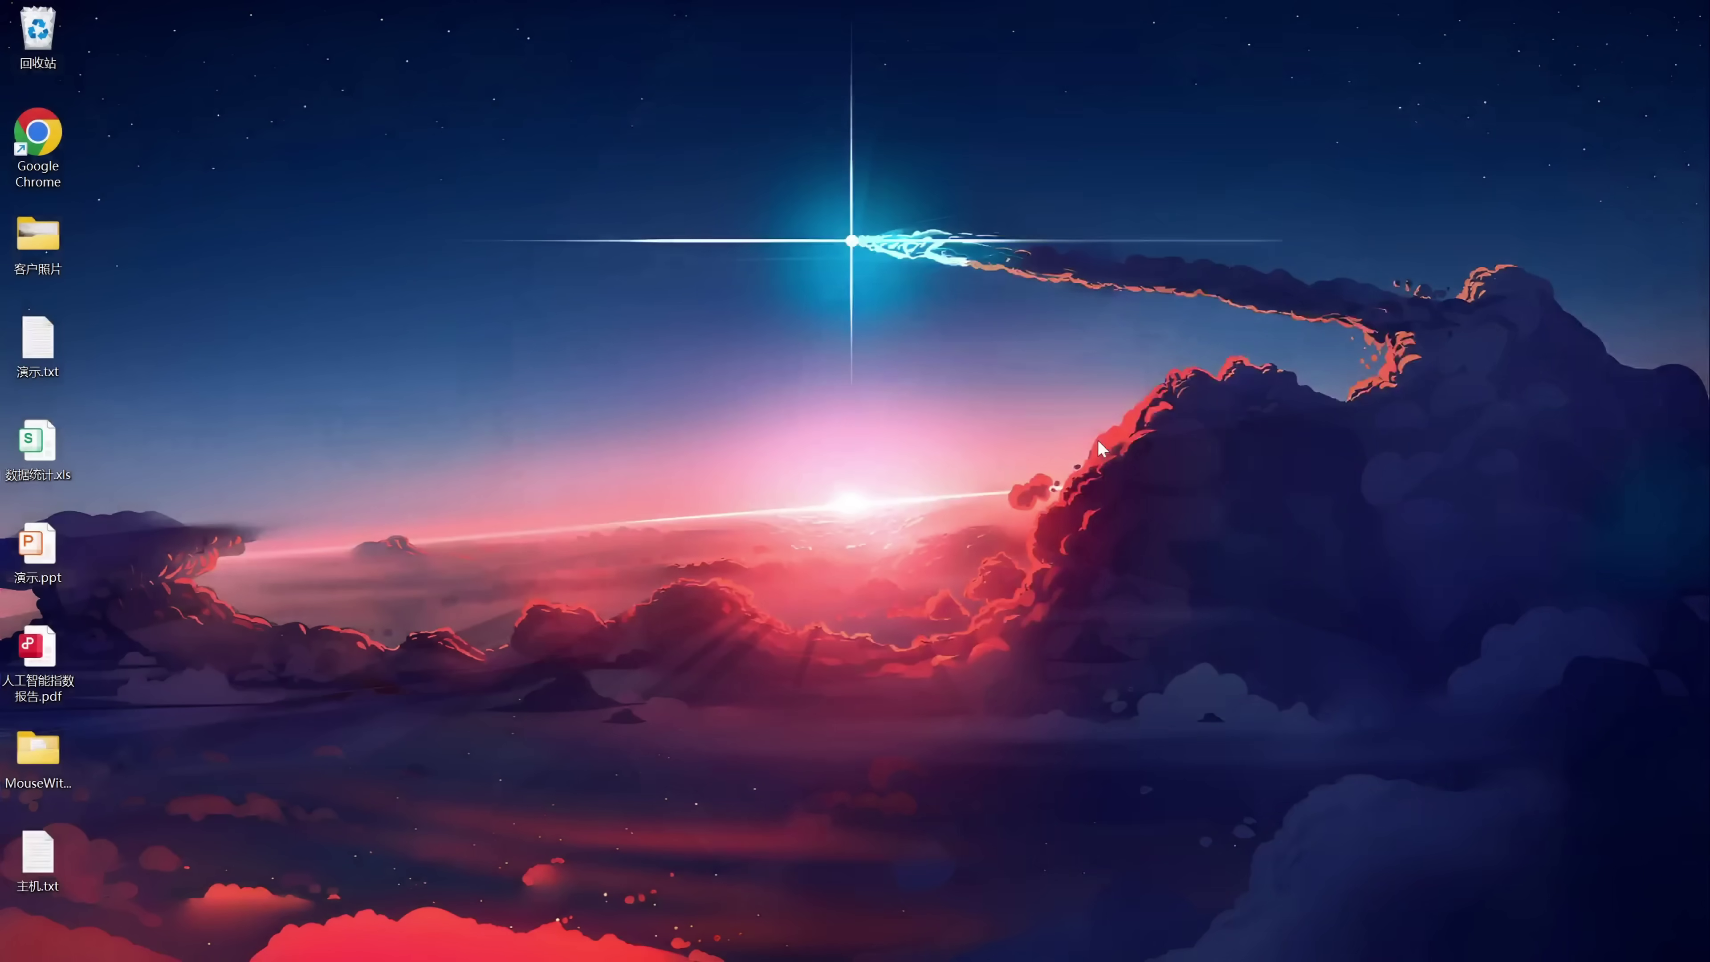
pyautogui.press('super+shift+h')
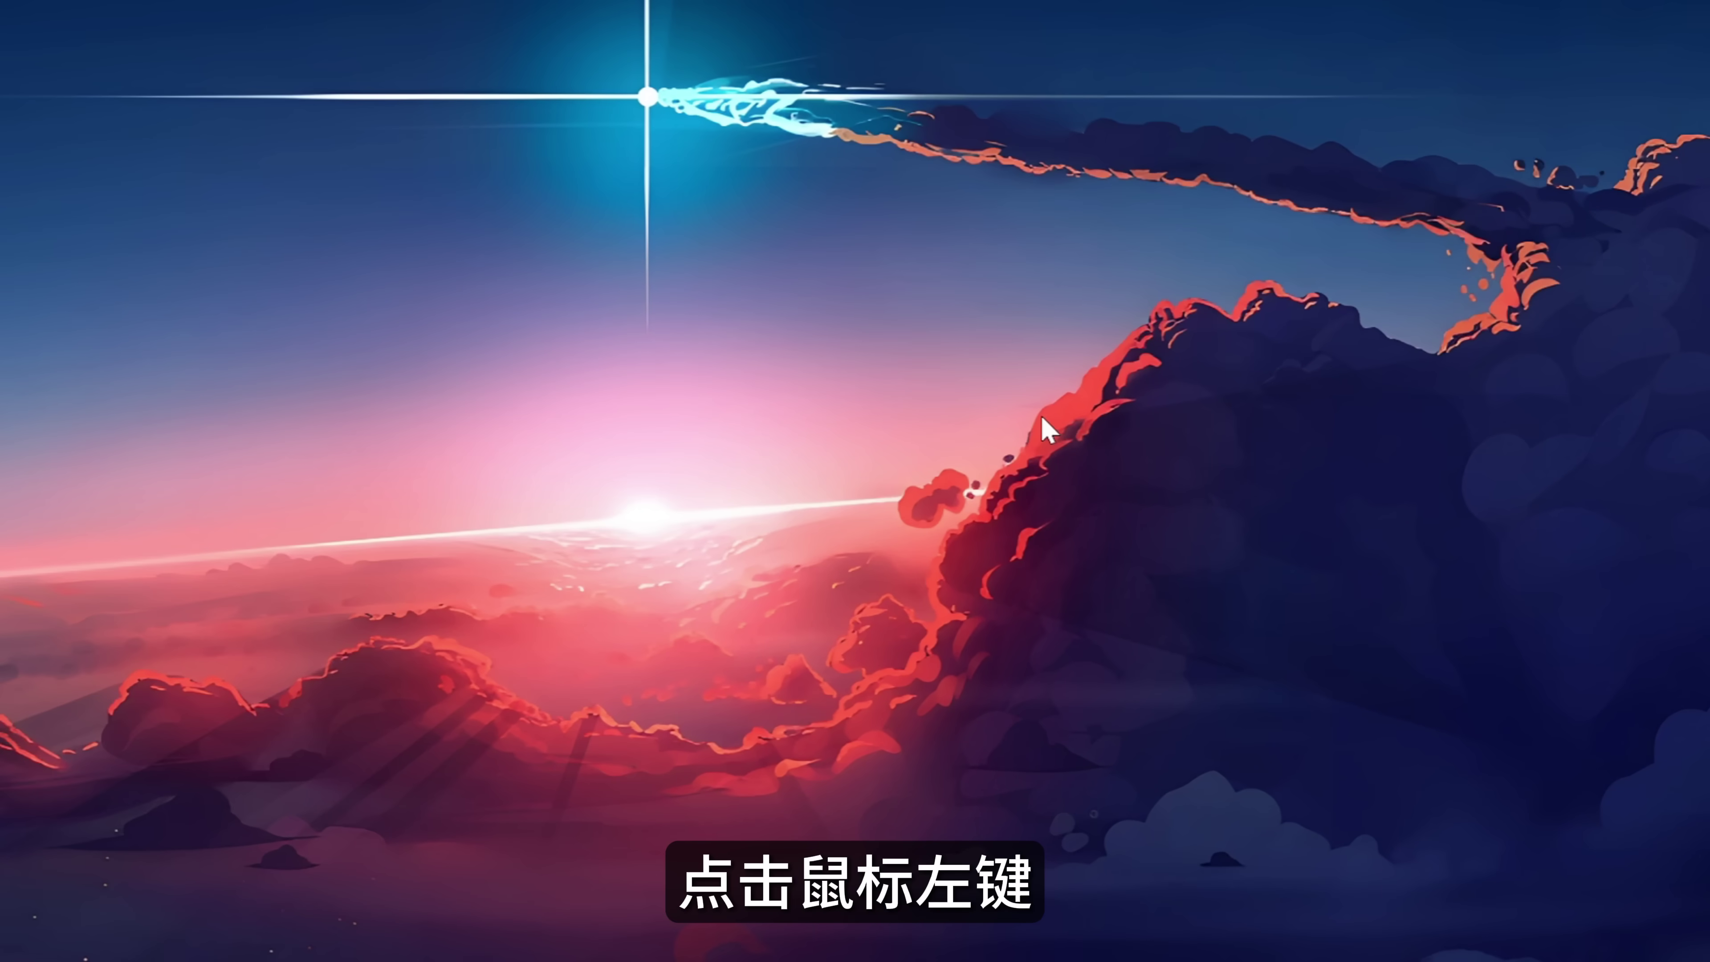
pyautogui.click(1018, 224)
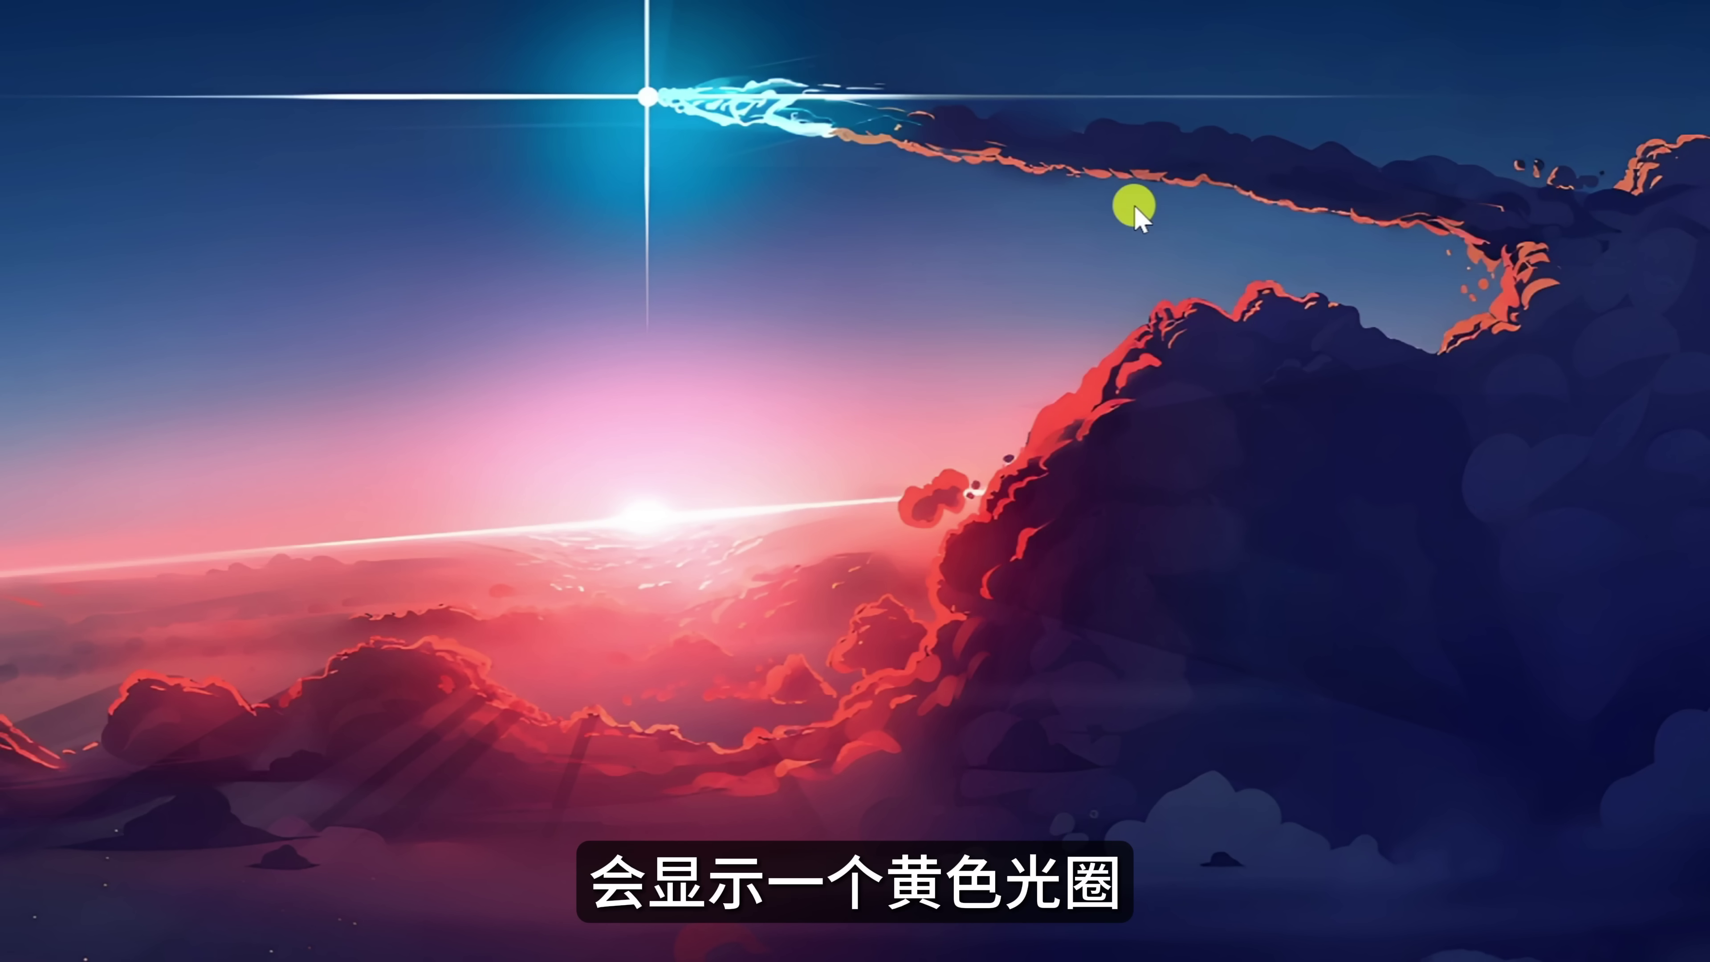
pyautogui.click(1188, 476)
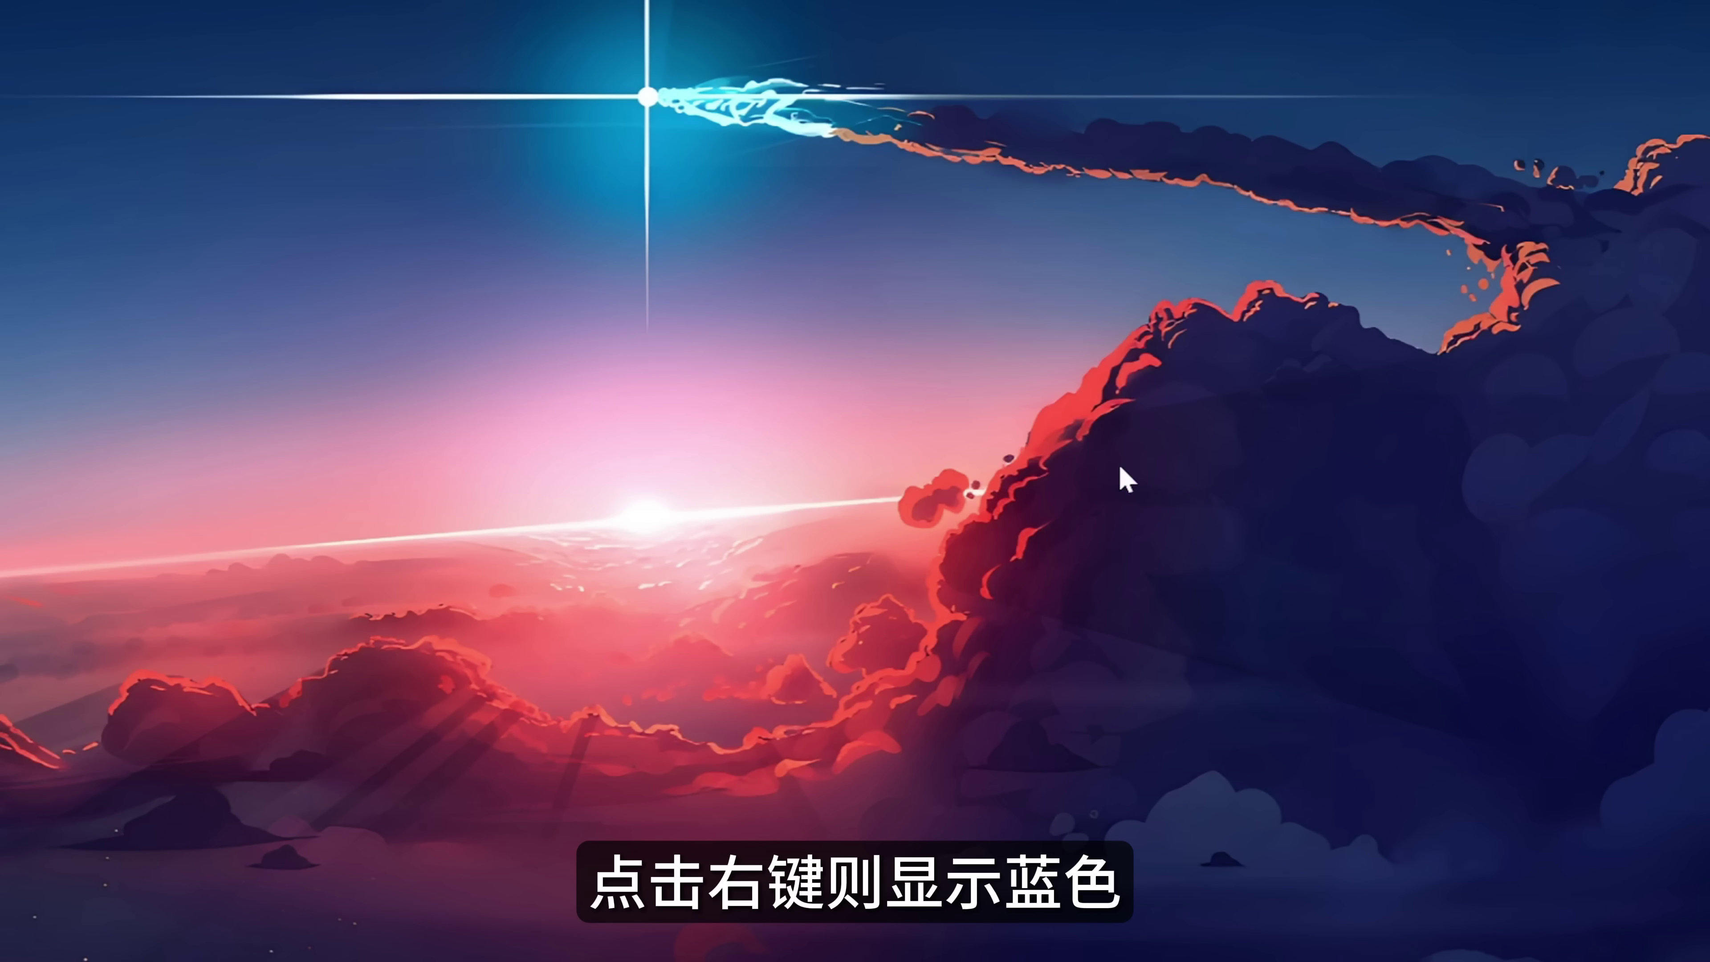
pyautogui.rightClick(715, 517)
pyautogui.rightClick(546, 405)
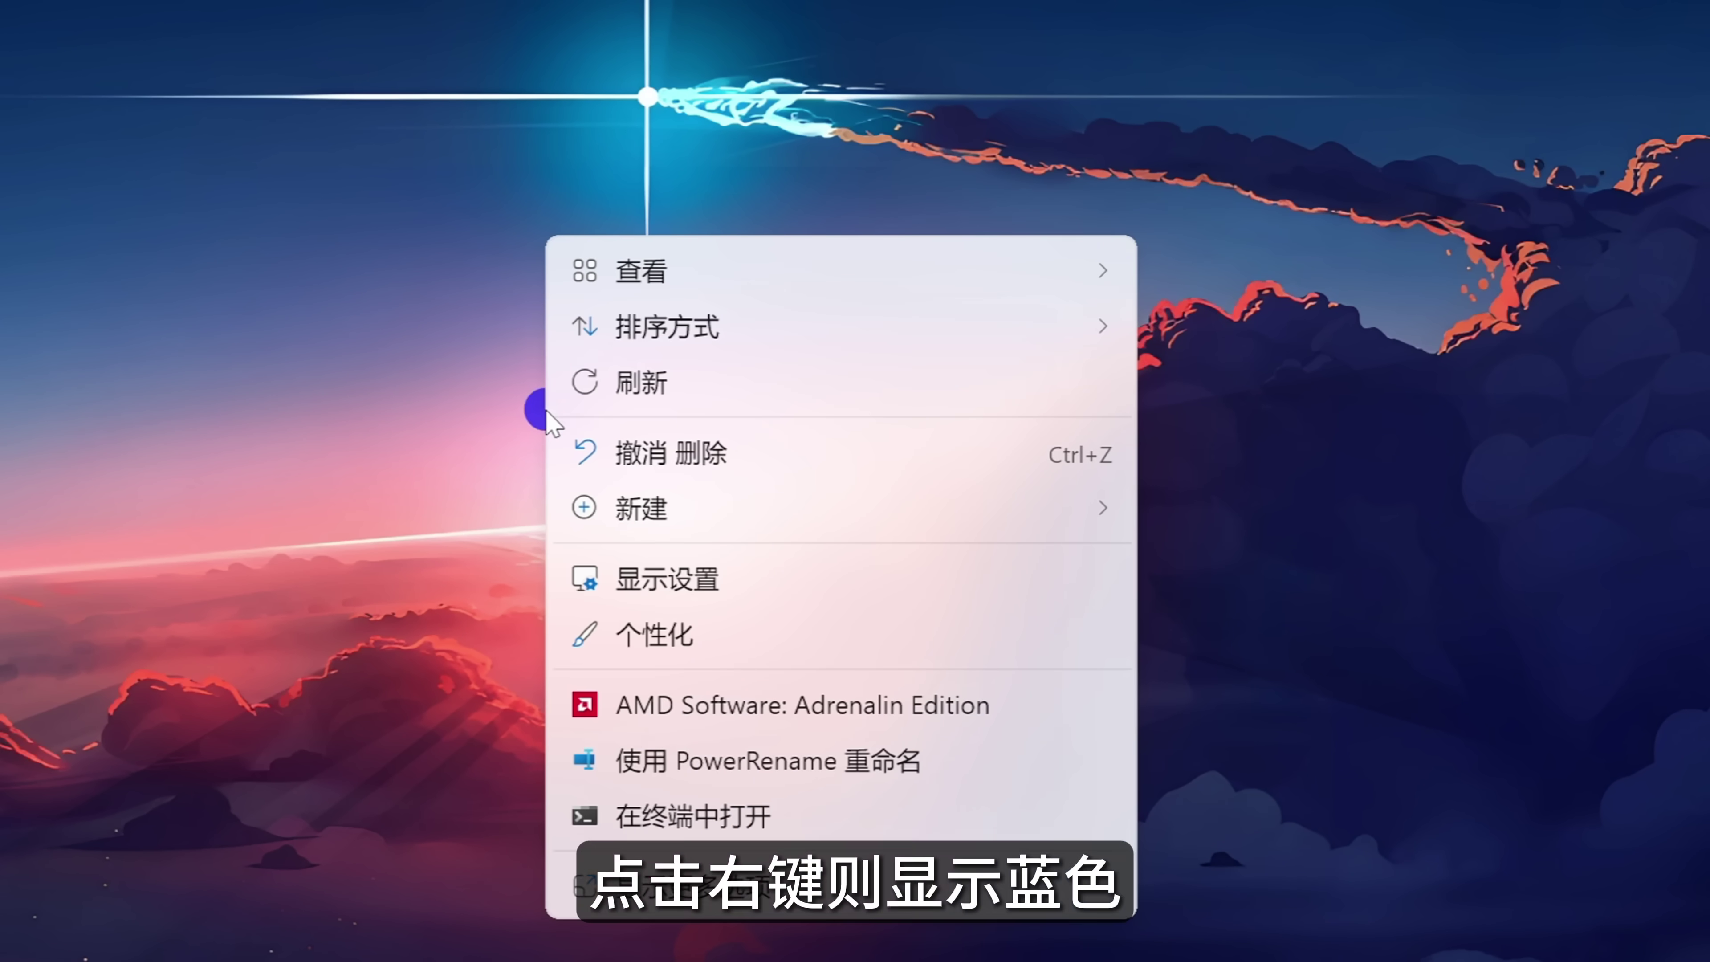
pyautogui.hotkey('alt', 'Tab')
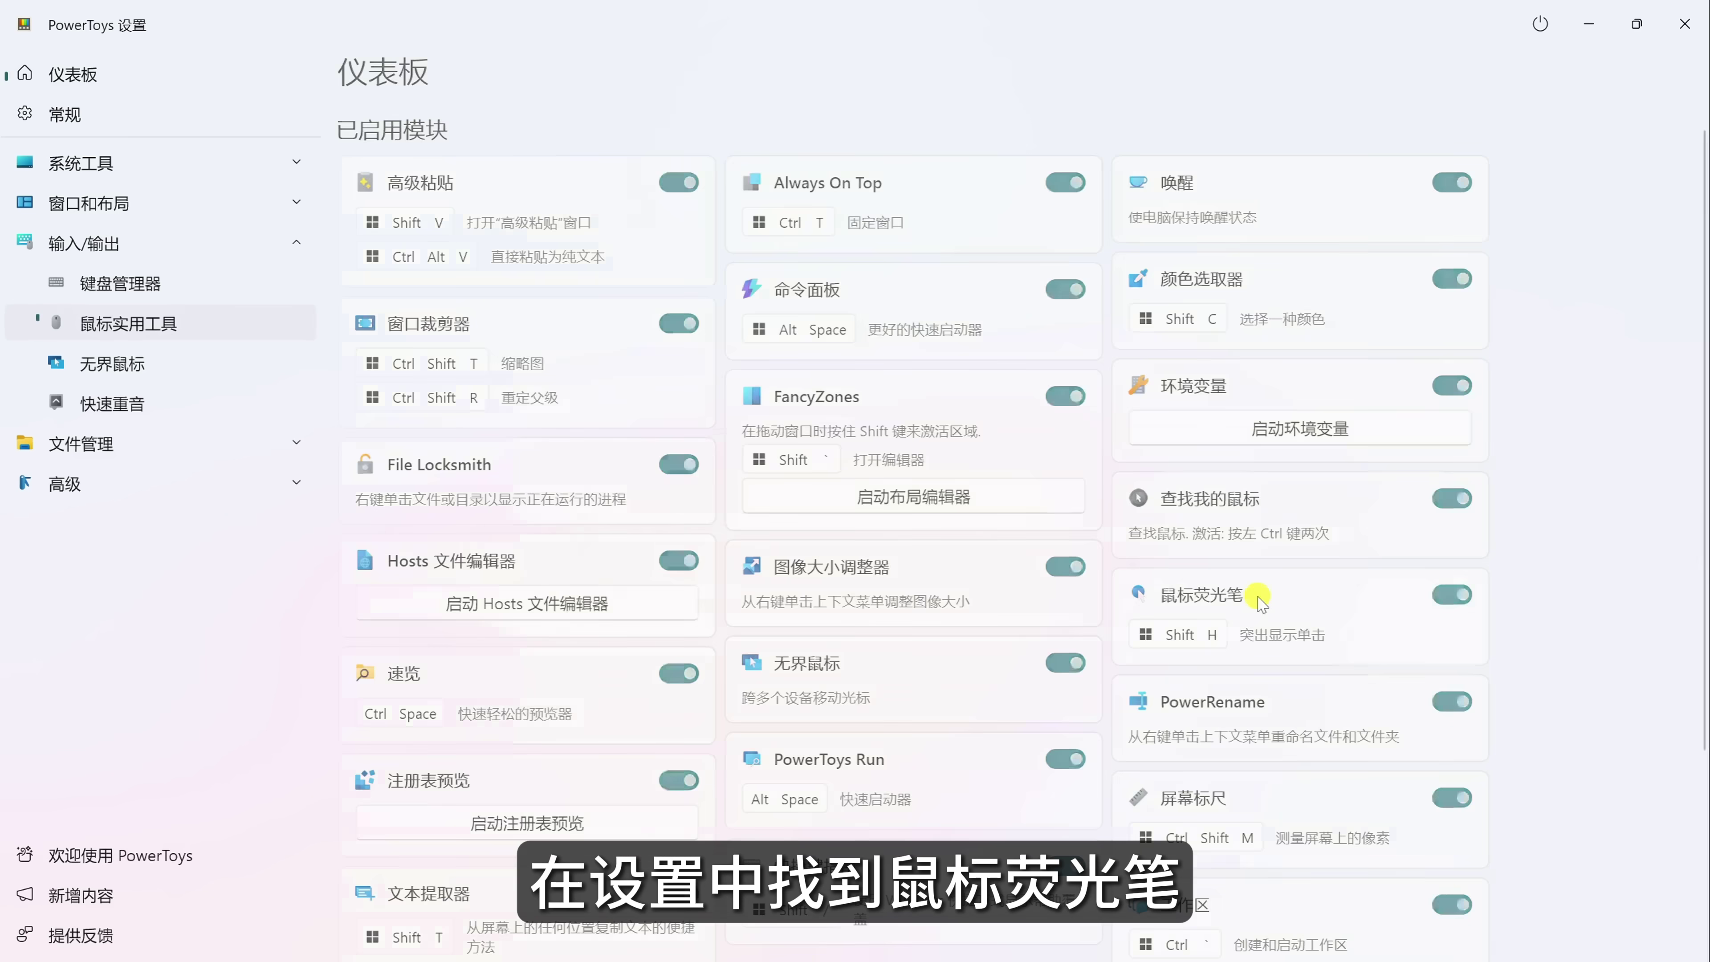
# Open the 鼠标荧光笔 card's settings and expand its 外观和行为 section.
pyautogui.click(1241, 592)
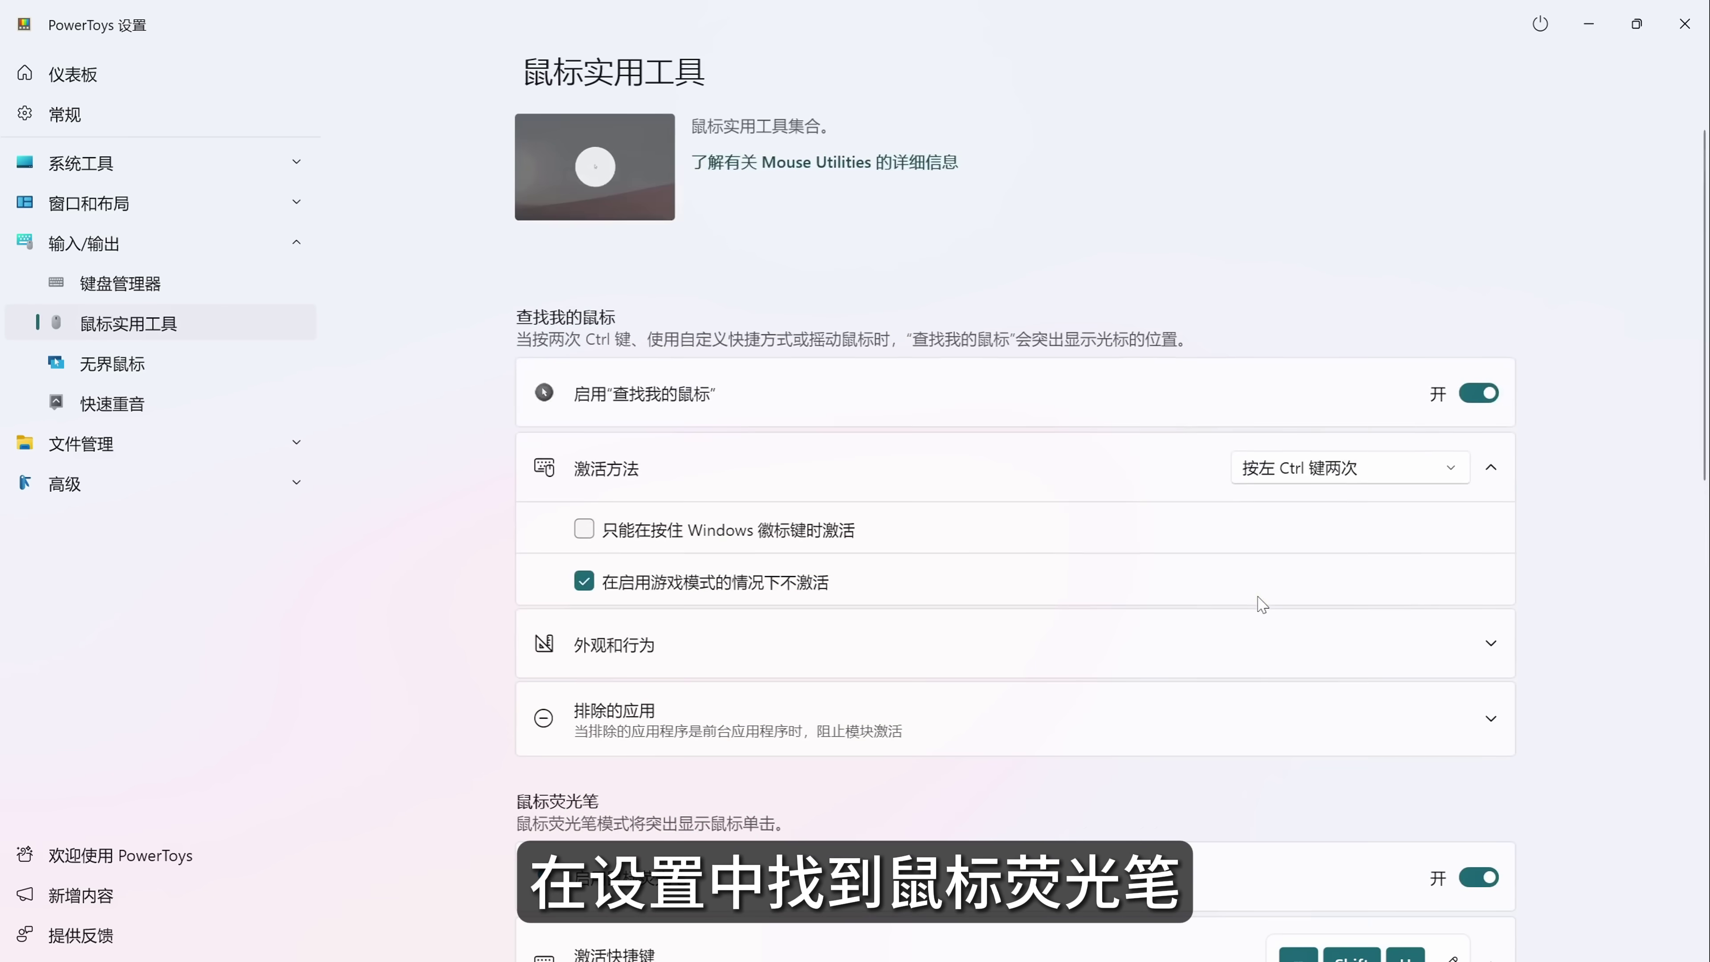
pyautogui.scroll(-10, 1260, 600)
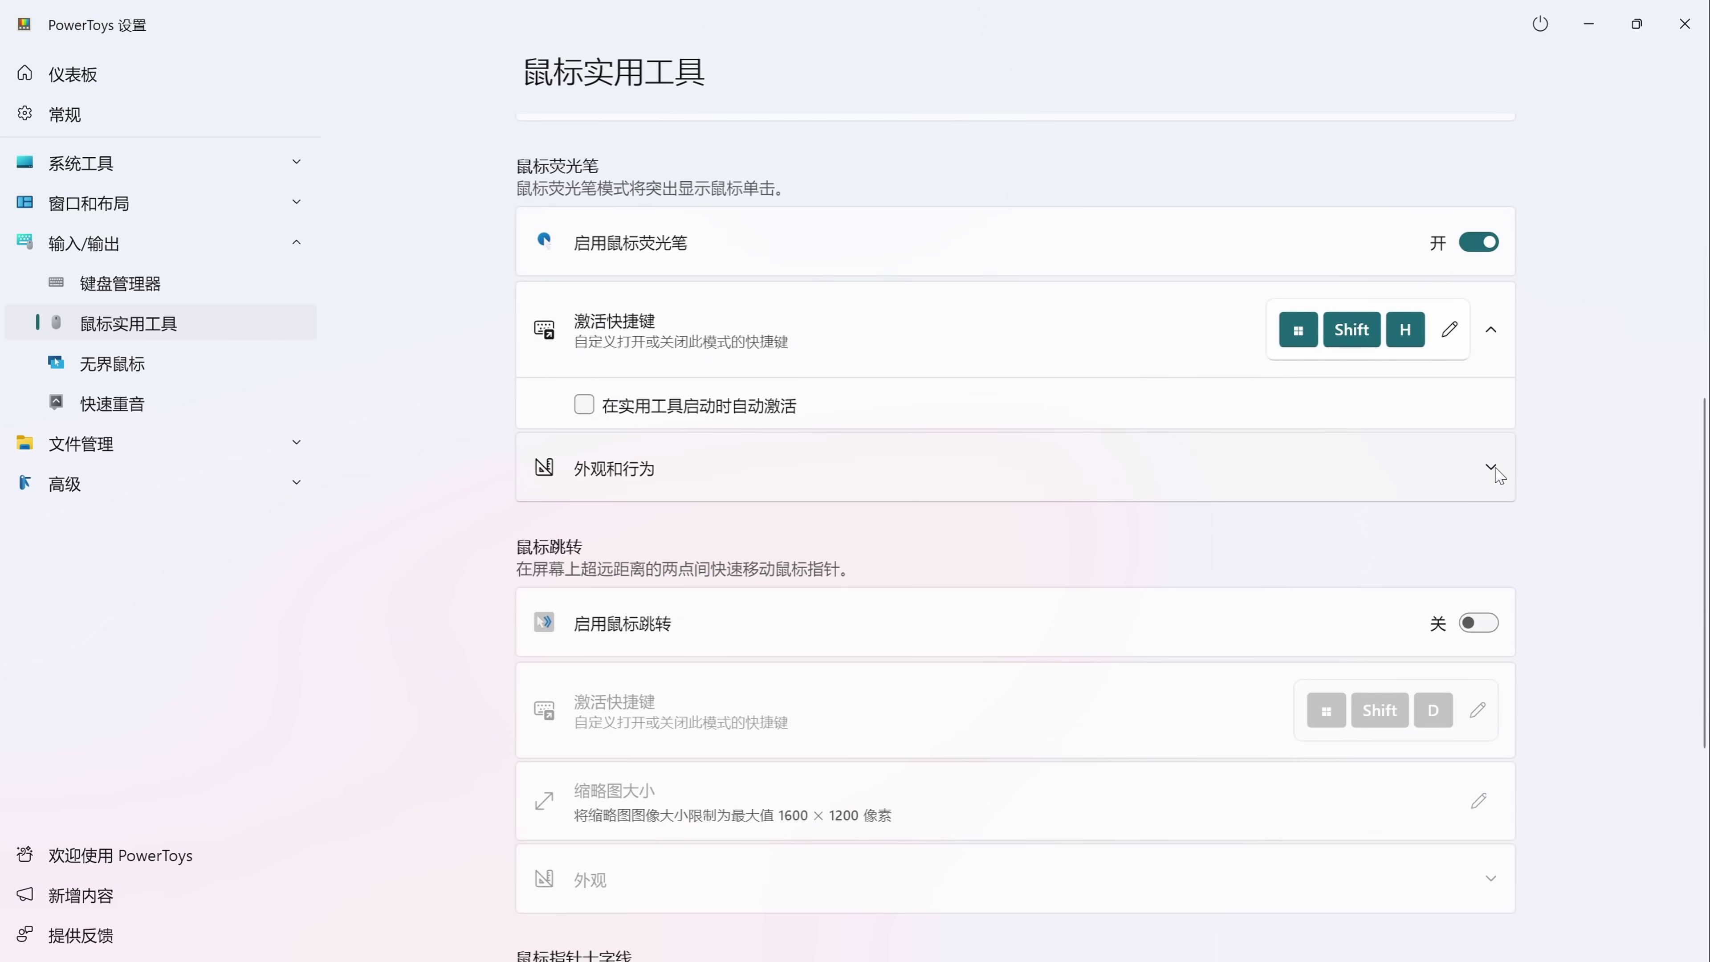
pyautogui.click(1496, 472)
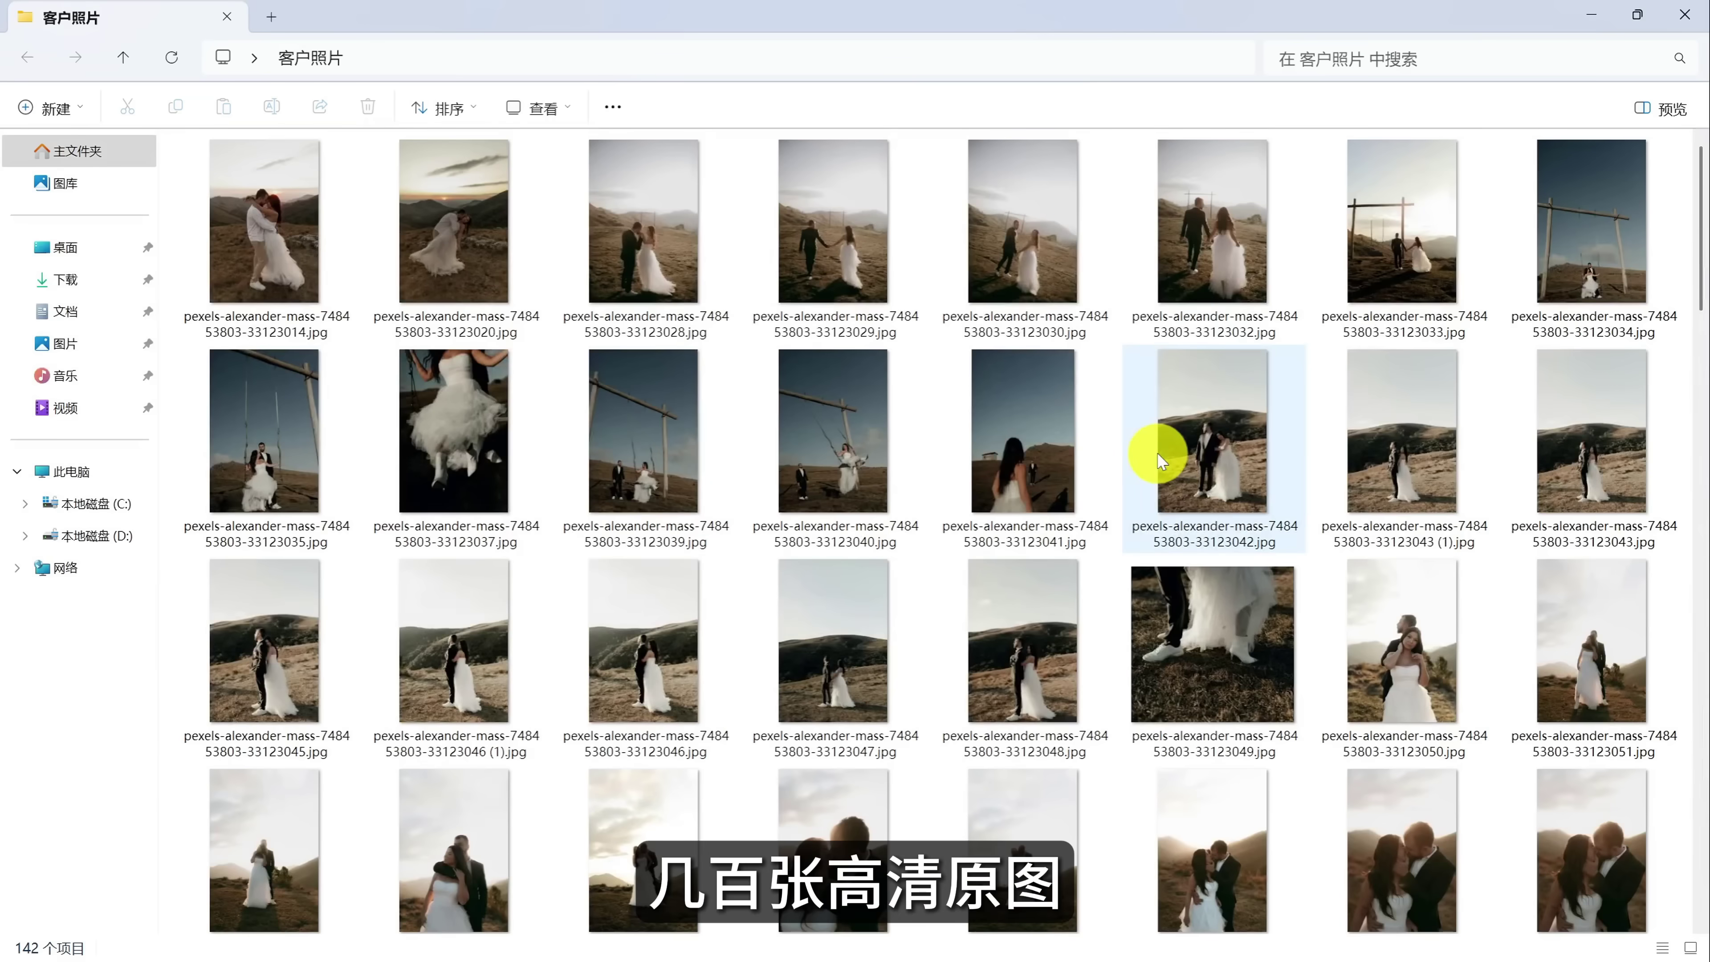
pyautogui.scroll(-5, 1157, 454)
pyautogui.scroll(-15, 1157, 454)
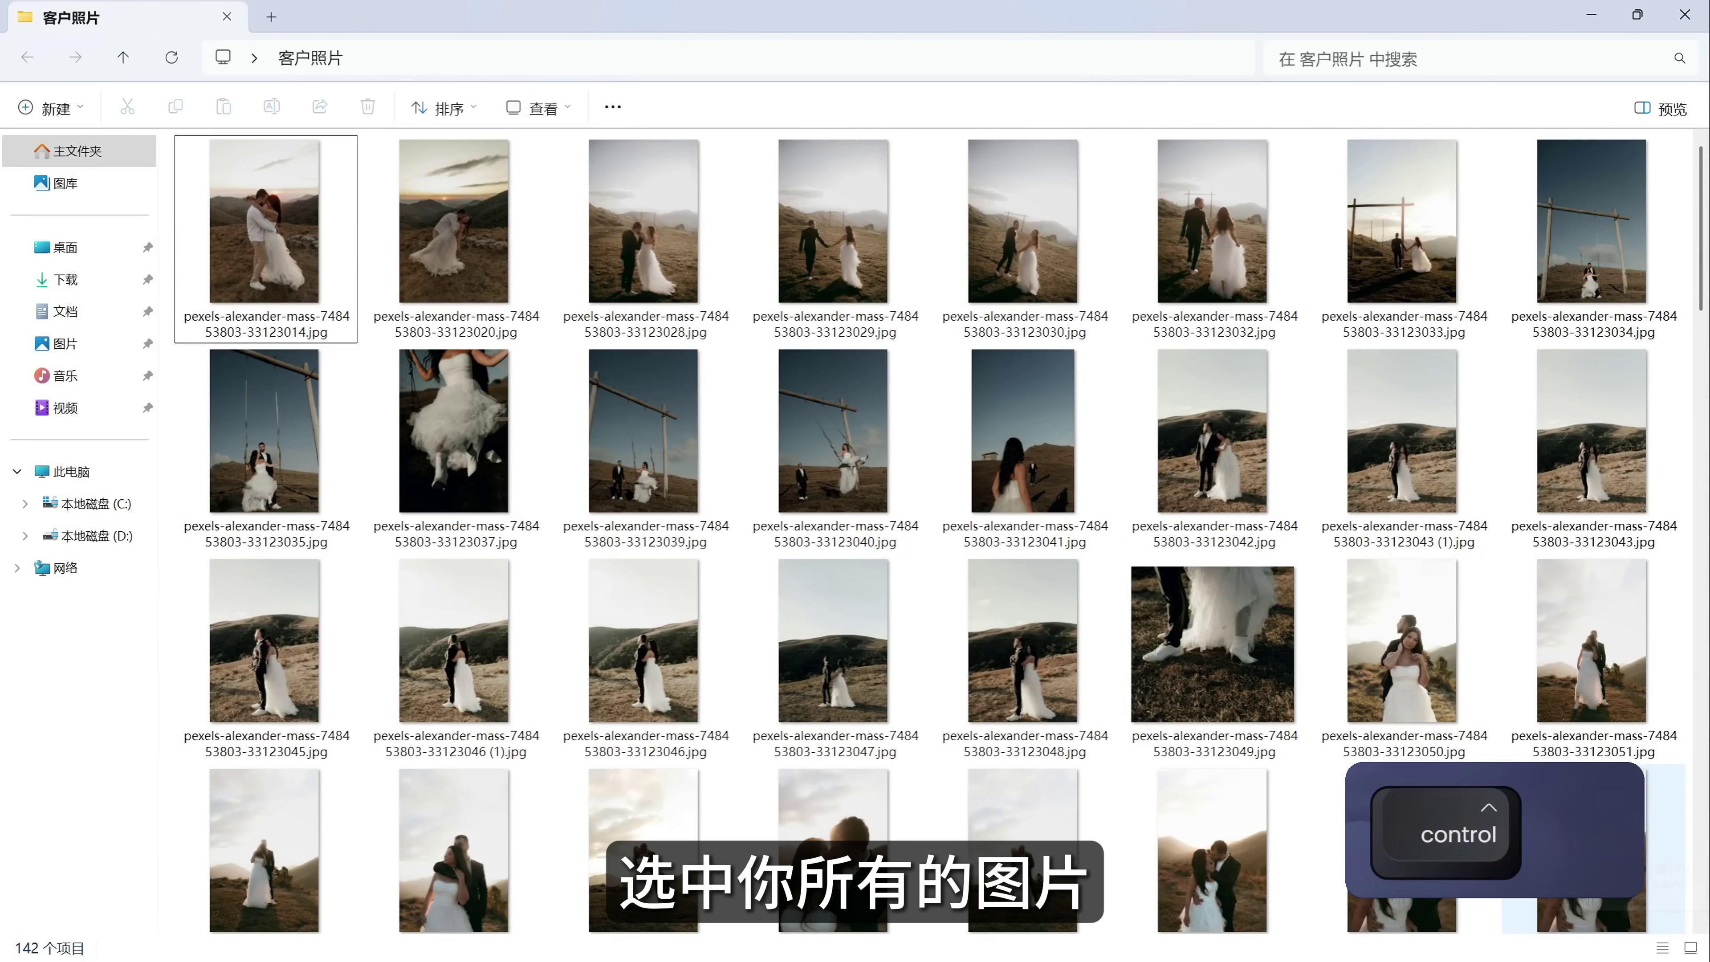
# Resize every photo in 客户照片 to a Custom 1024 × 640 size with Image Resizer.
pyautogui.hotkey('ctrl', 'a')
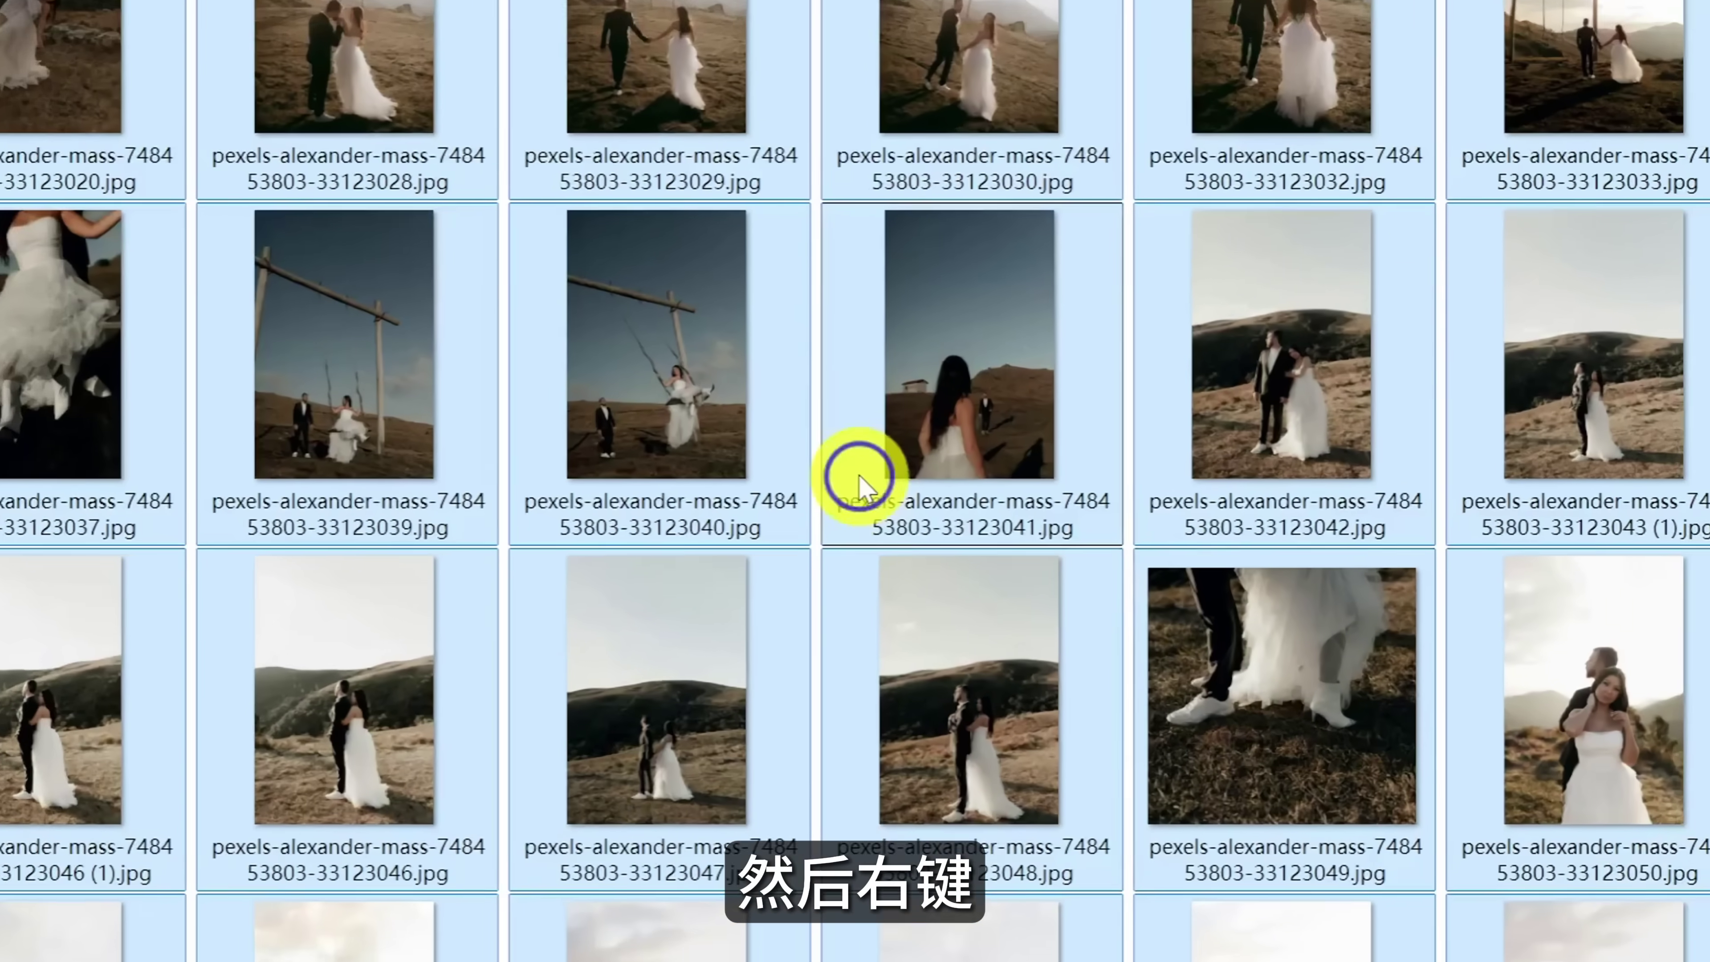
pyautogui.rightClick(959, 518)
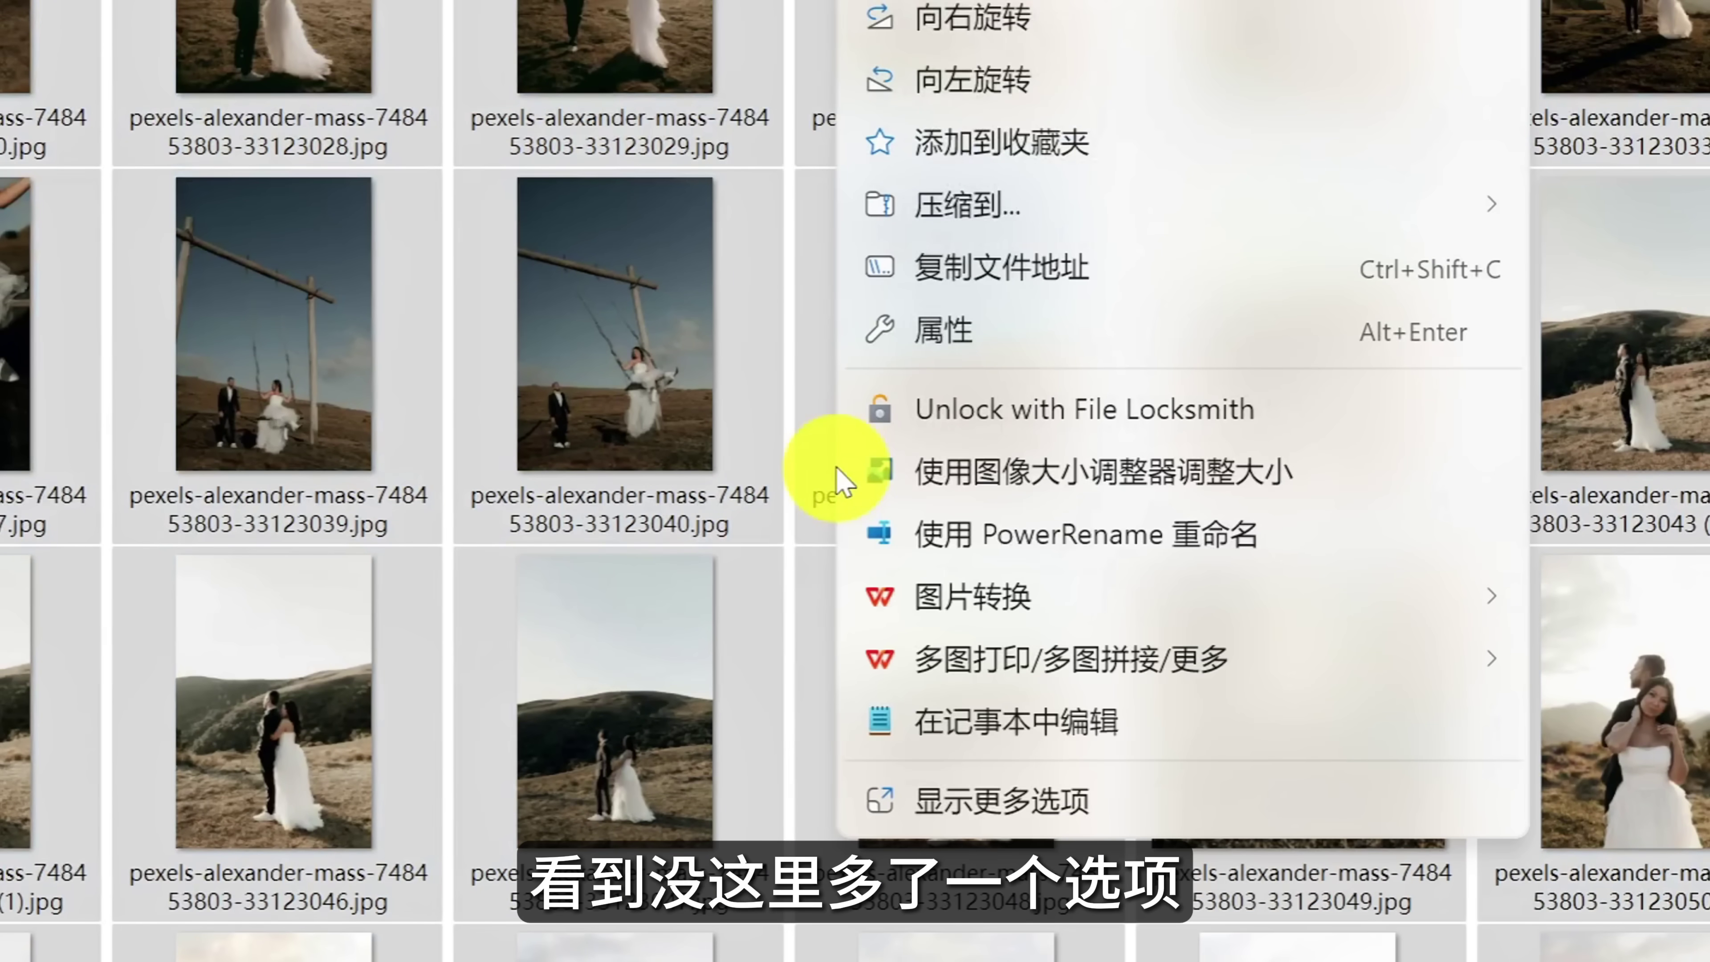
pyautogui.click(1176, 476)
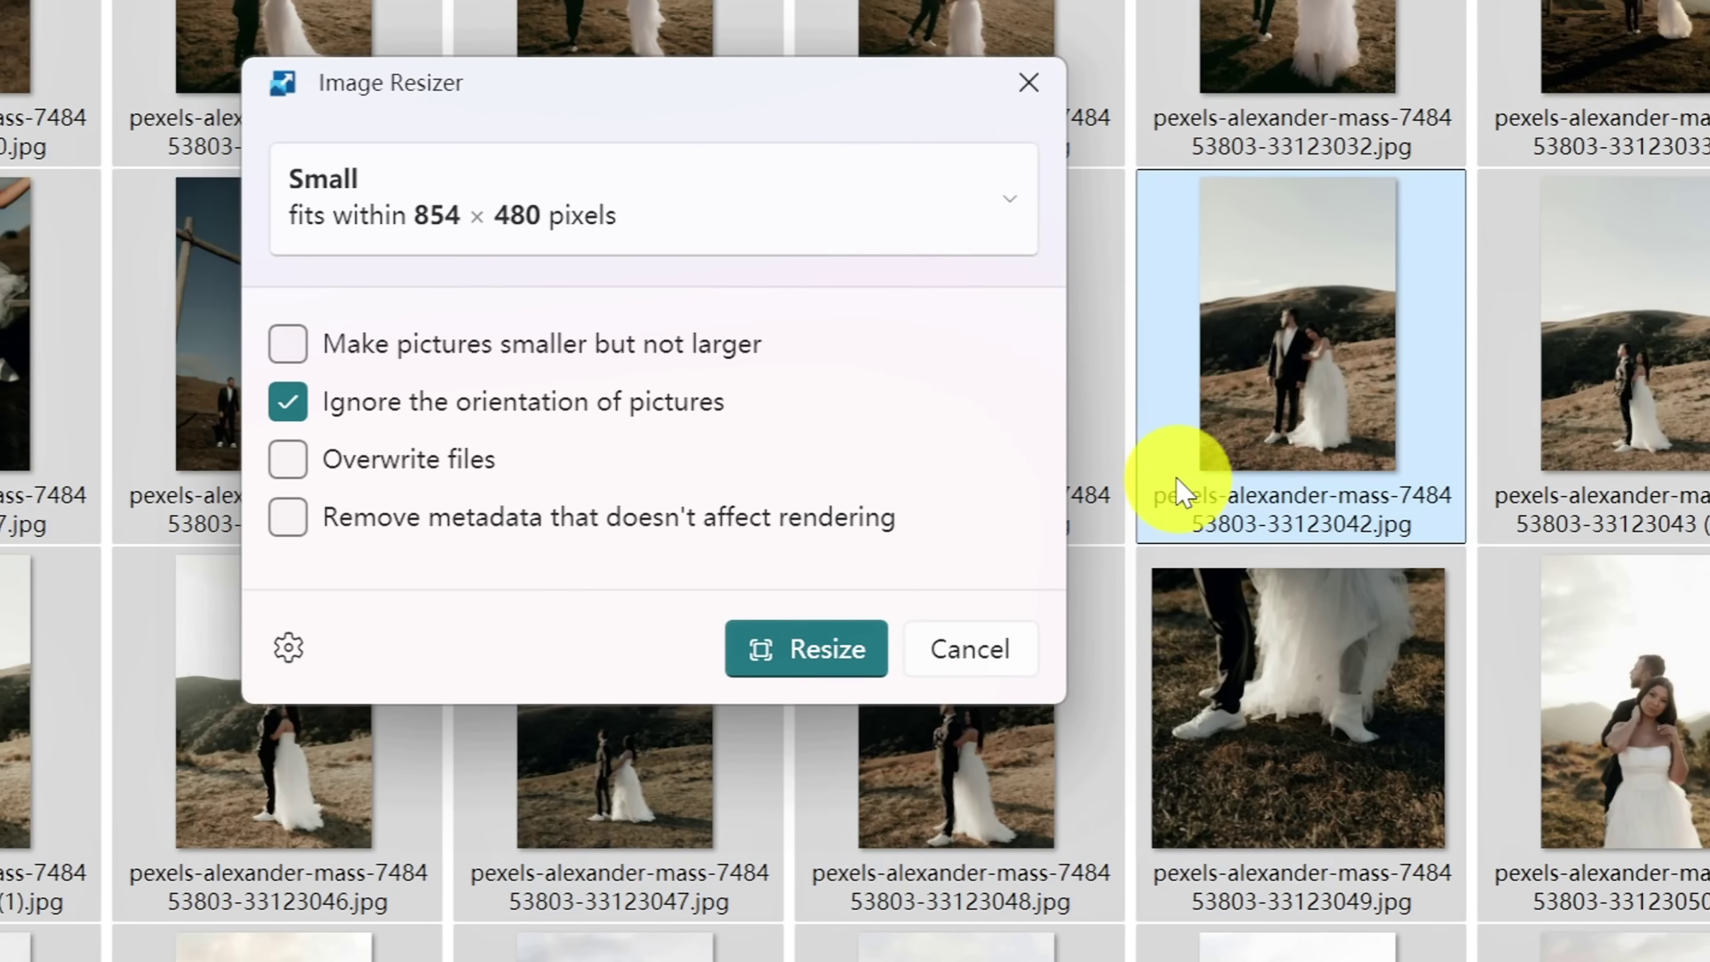
pyautogui.click(1014, 212)
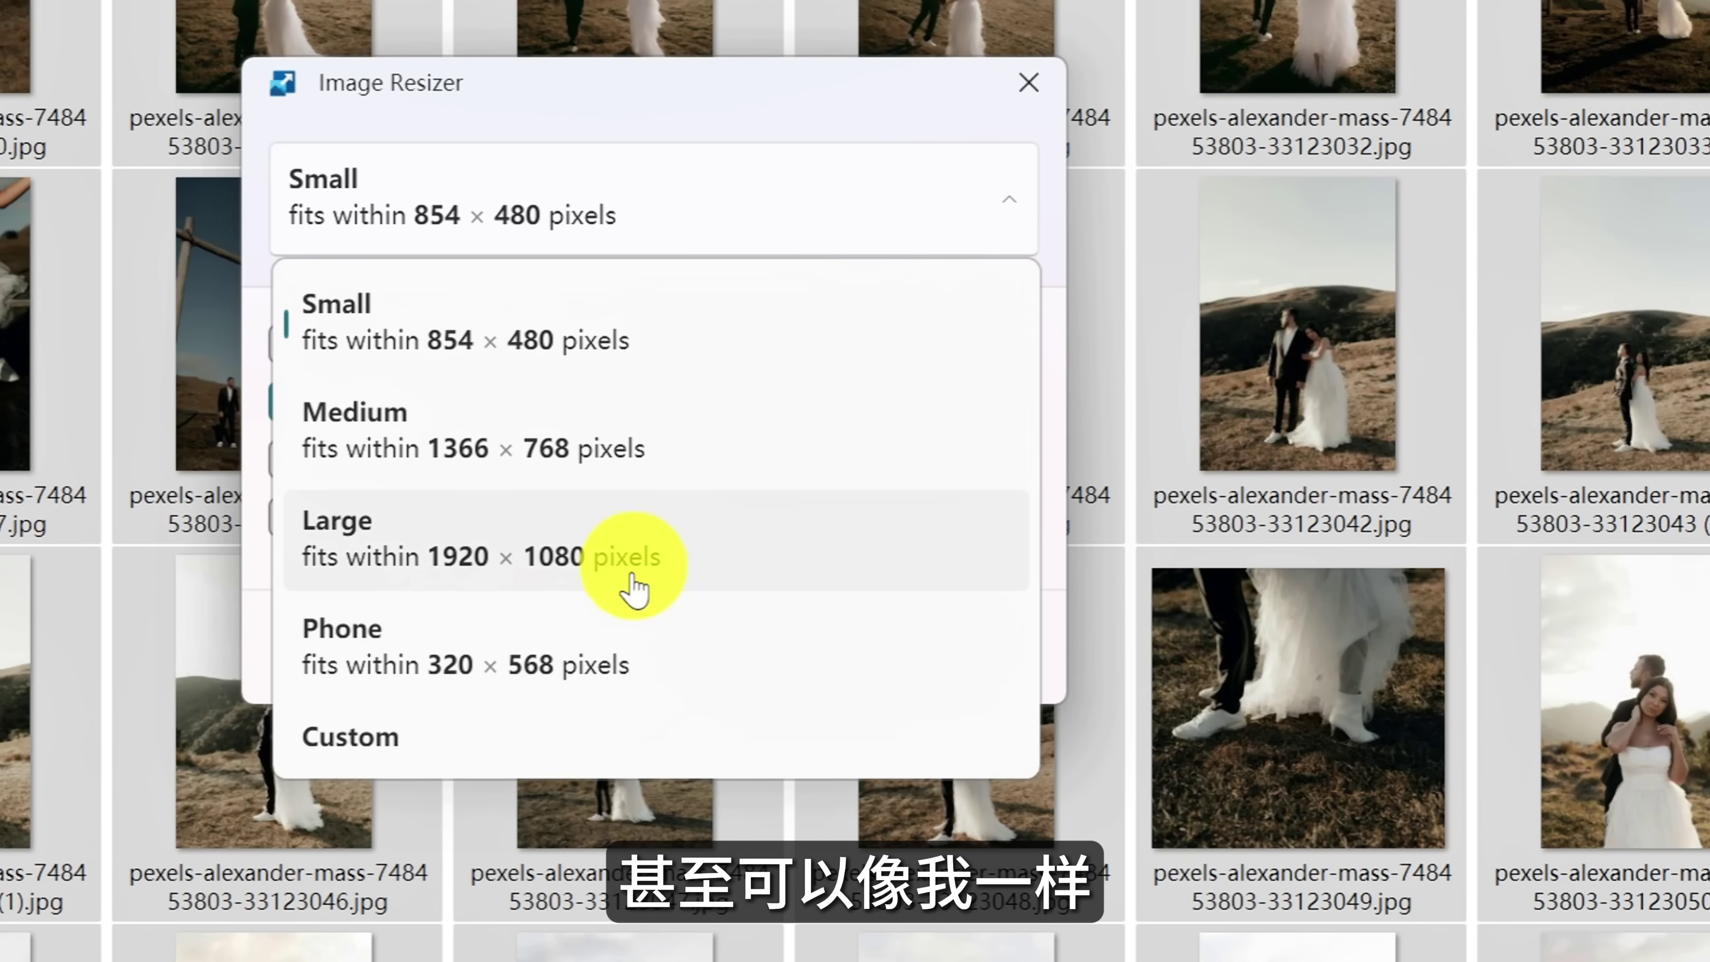
pyautogui.click(606, 738)
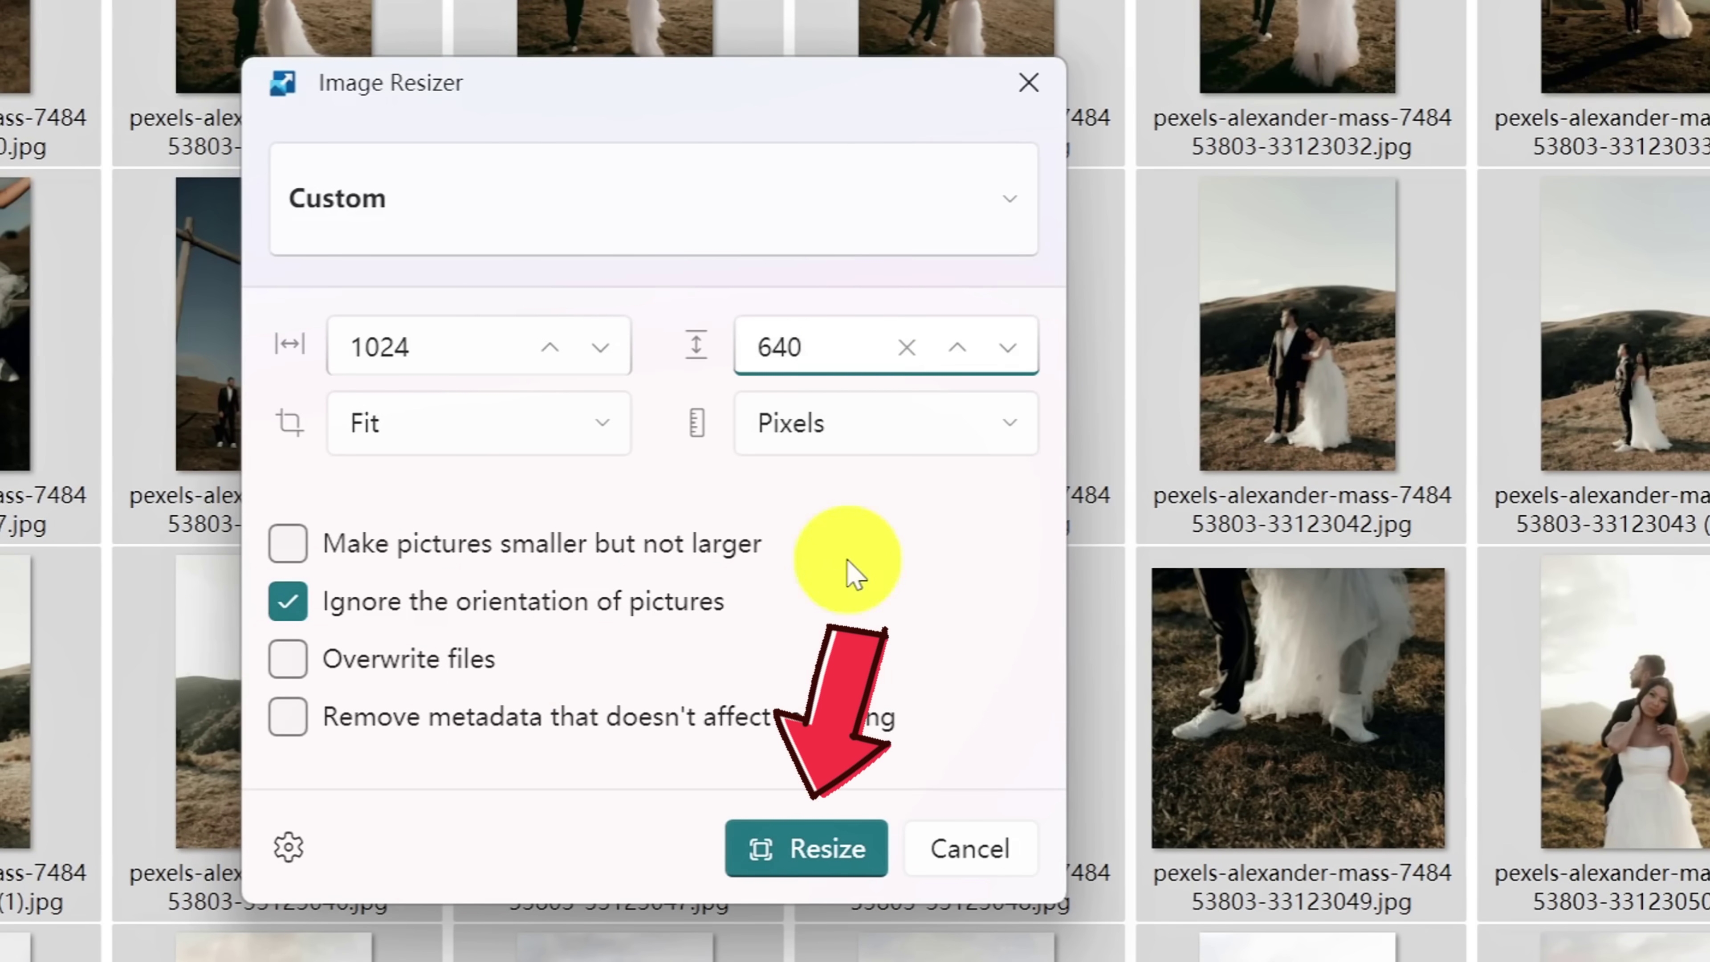
pyautogui.click(840, 841)
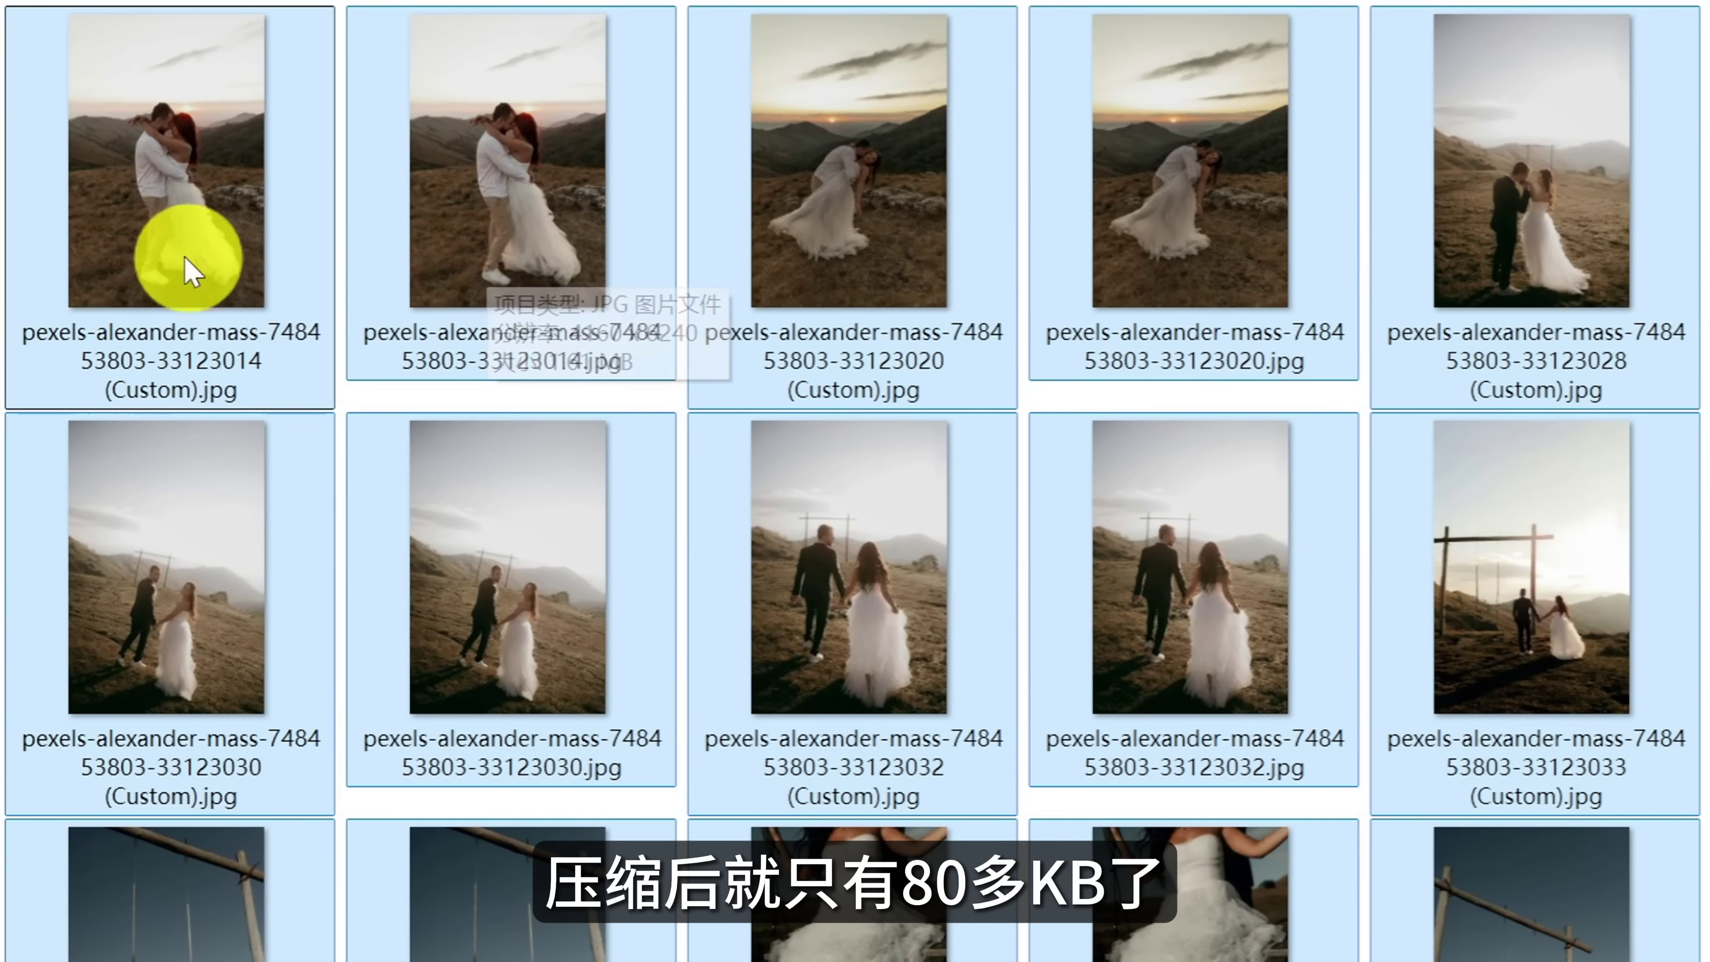
pyautogui.moveTo(168, 239)
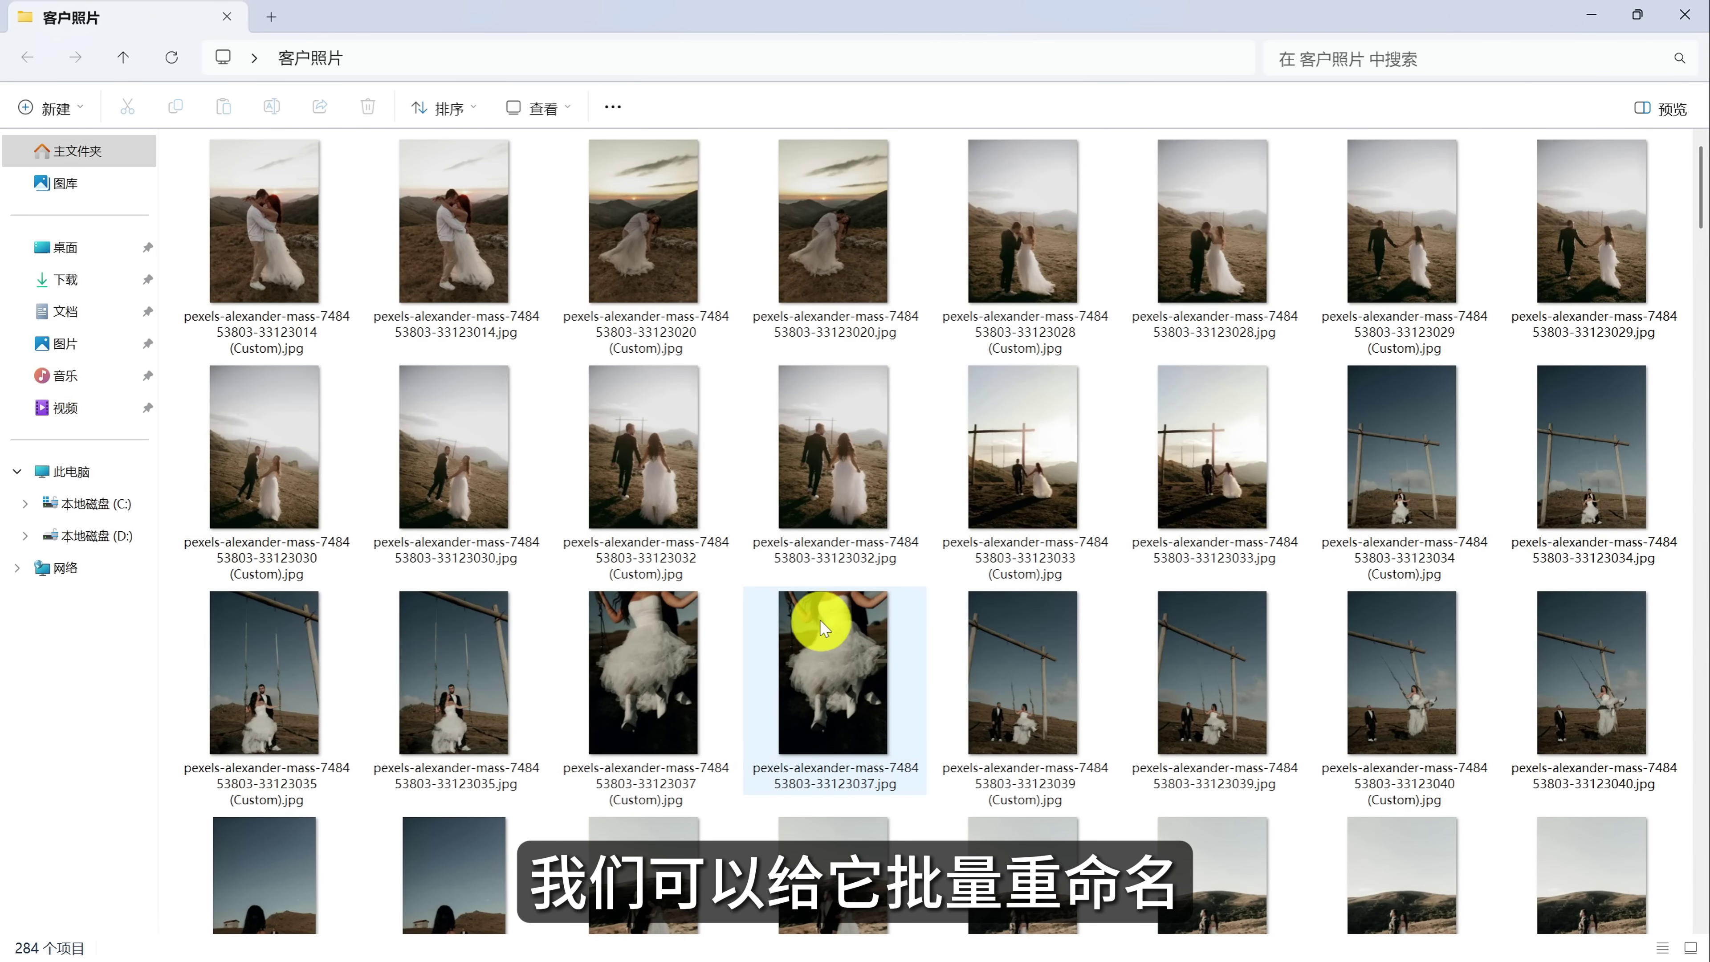
# Select all the photos in the folder and open them in PowerRename.
pyautogui.hotkey('ctrl', 'a')
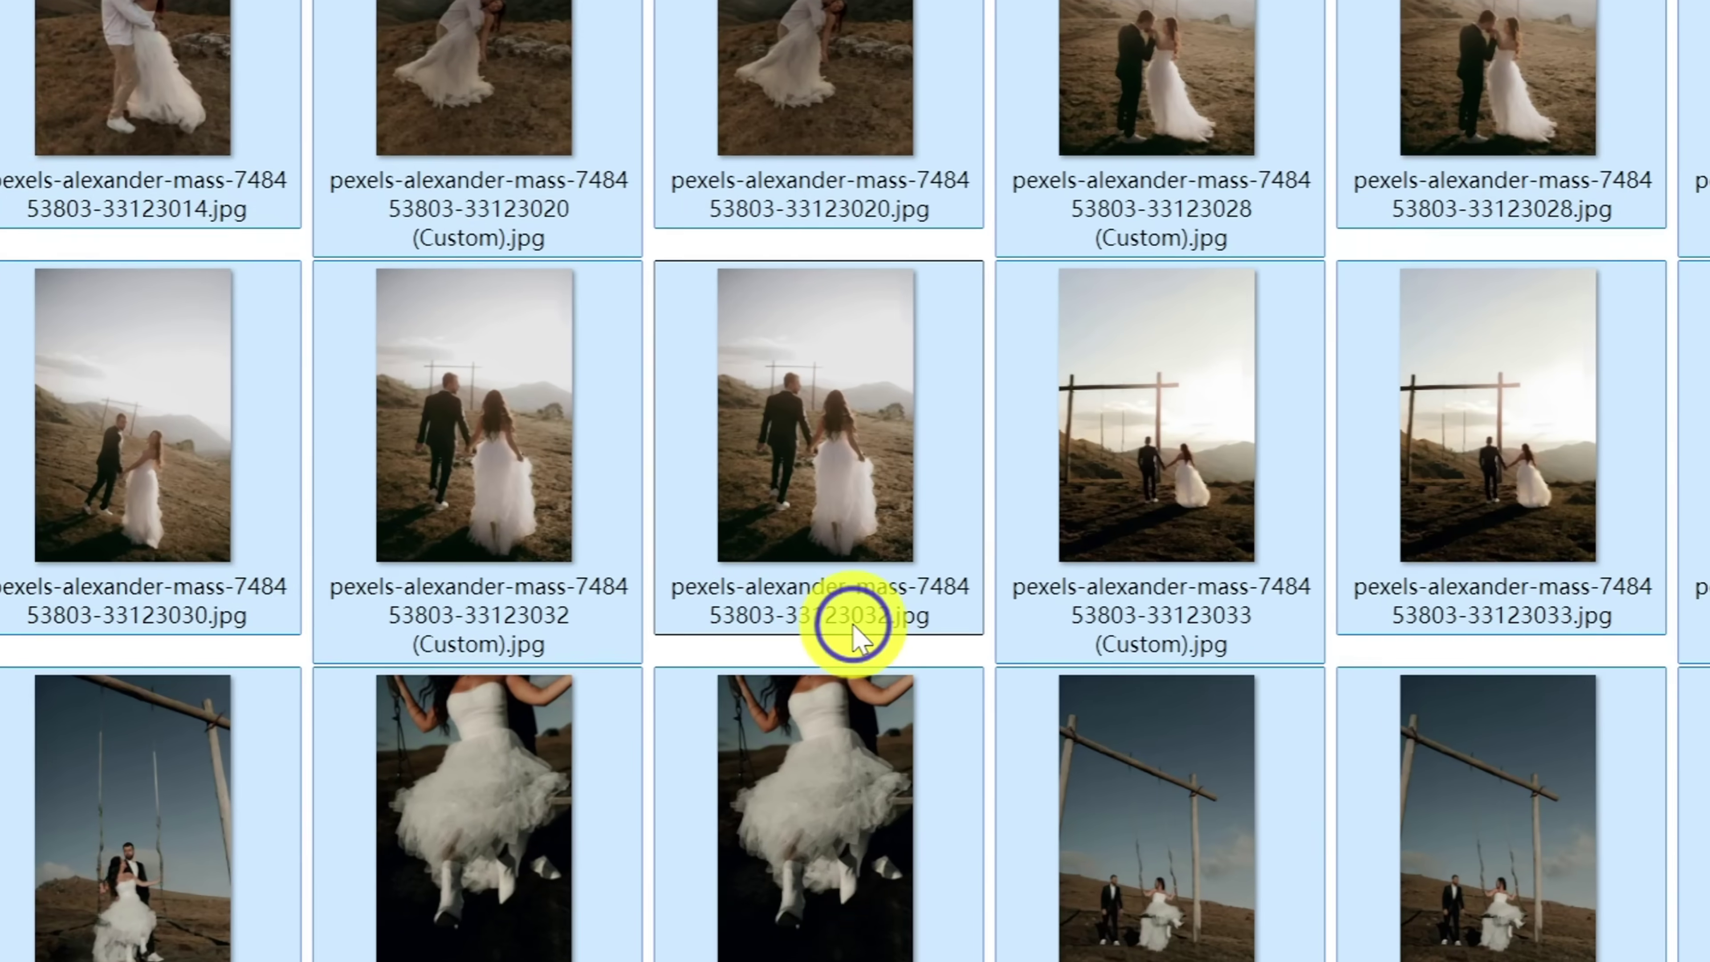
pyautogui.rightClick(854, 564)
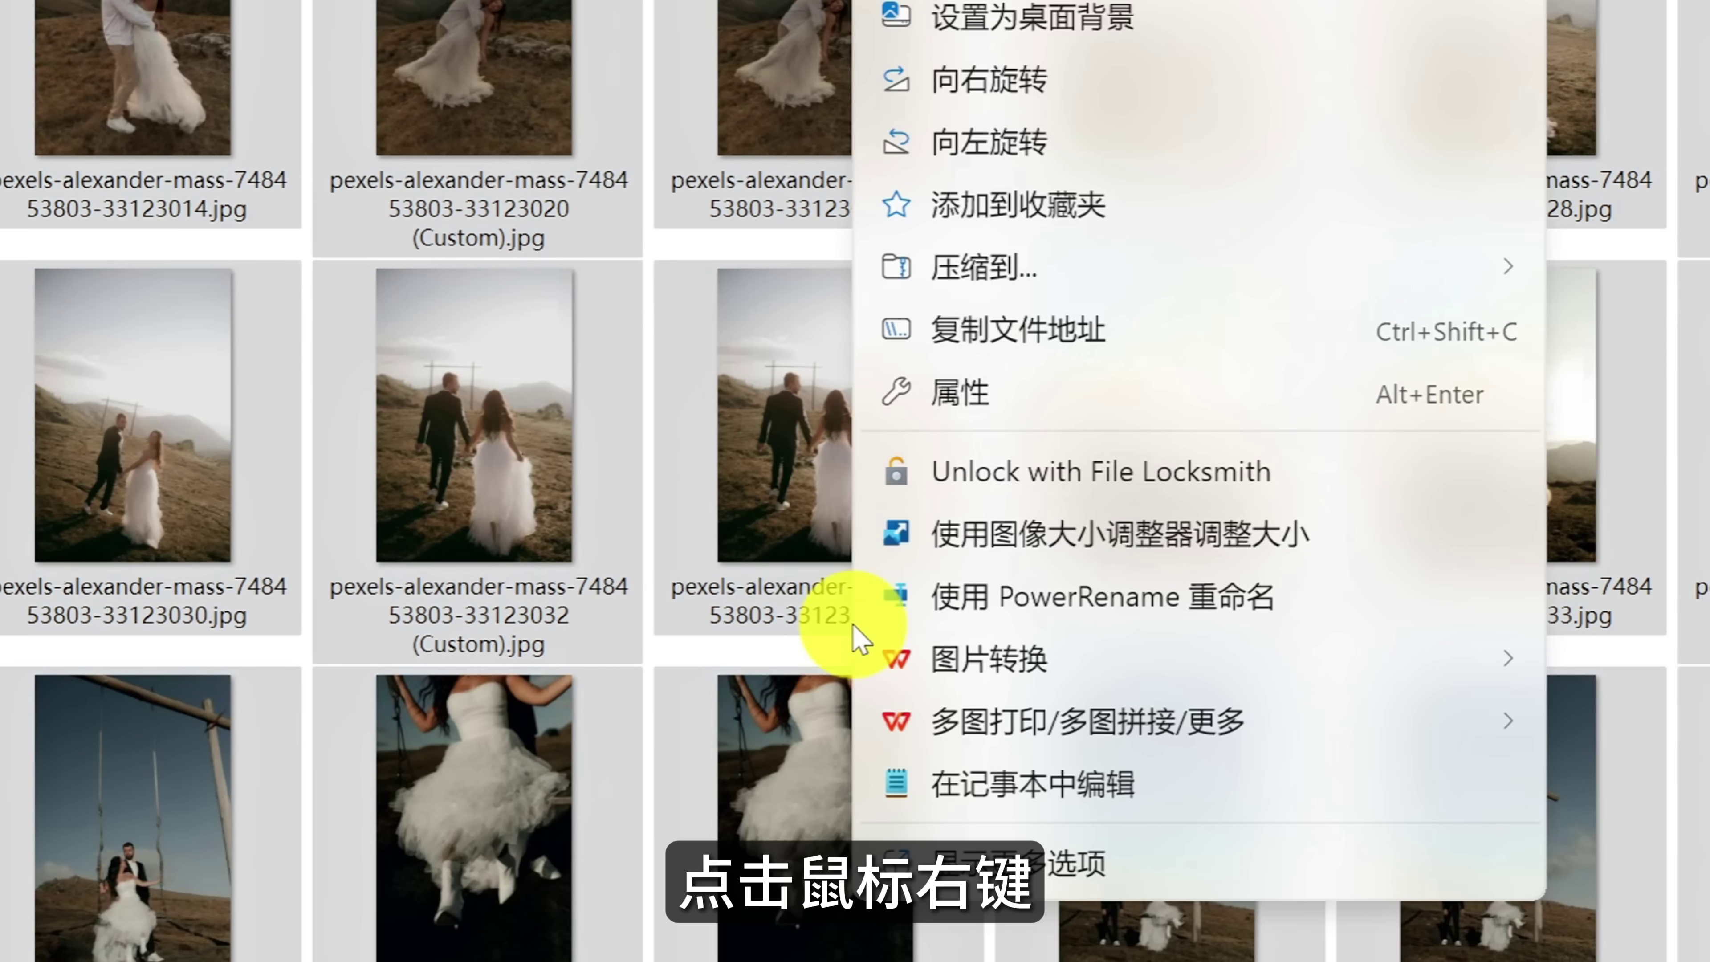
pyautogui.click(965, 598)
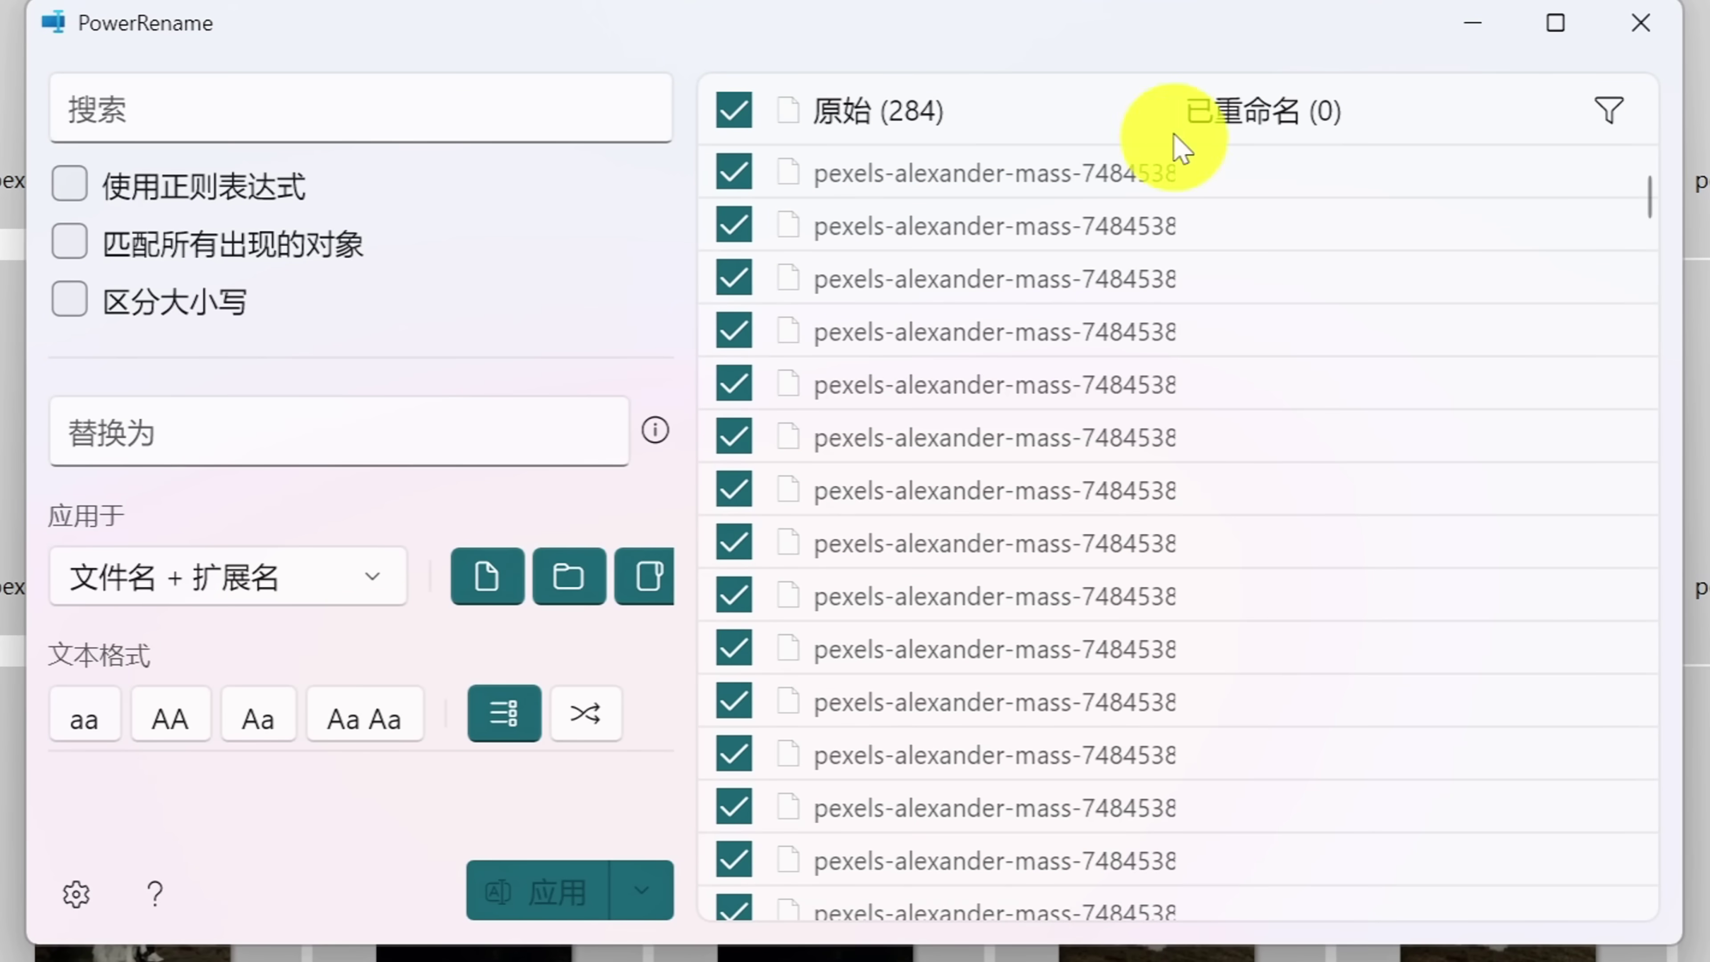
pyautogui.moveTo(1110, 20); pyautogui.dragTo(1222, 324)
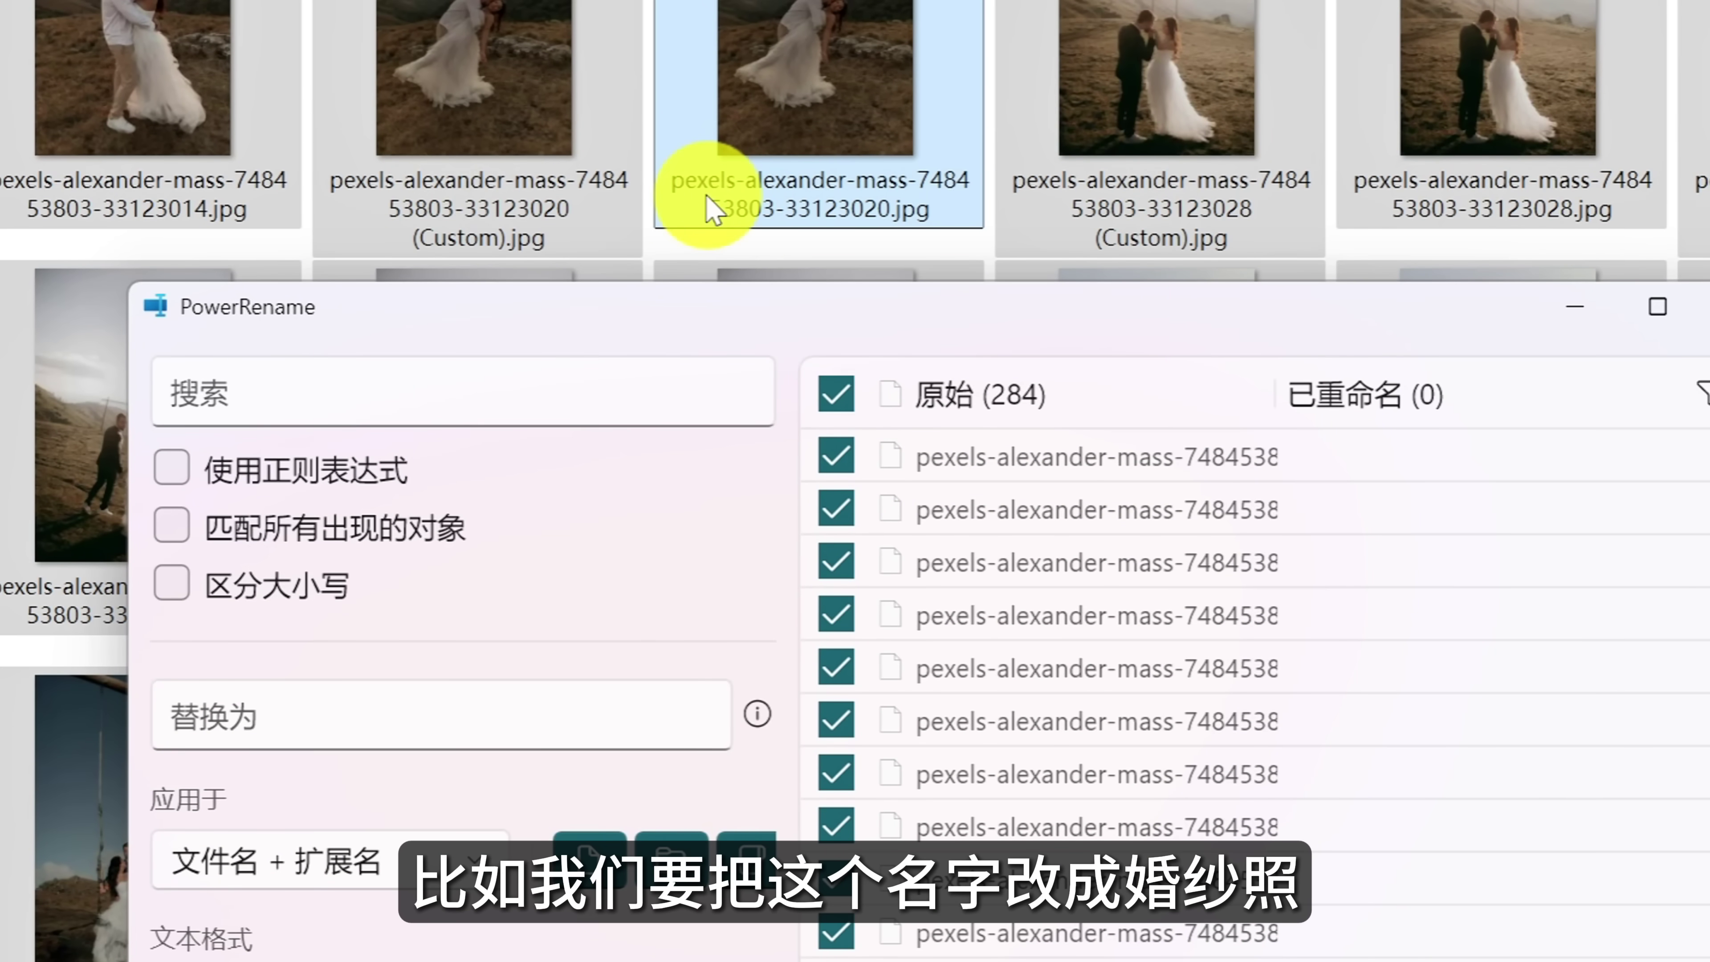
# Replace 'pexels' with 婚纱照 in all 284 photo file names.
pyautogui.click(351, 396)
pyautogui.write('pexels')
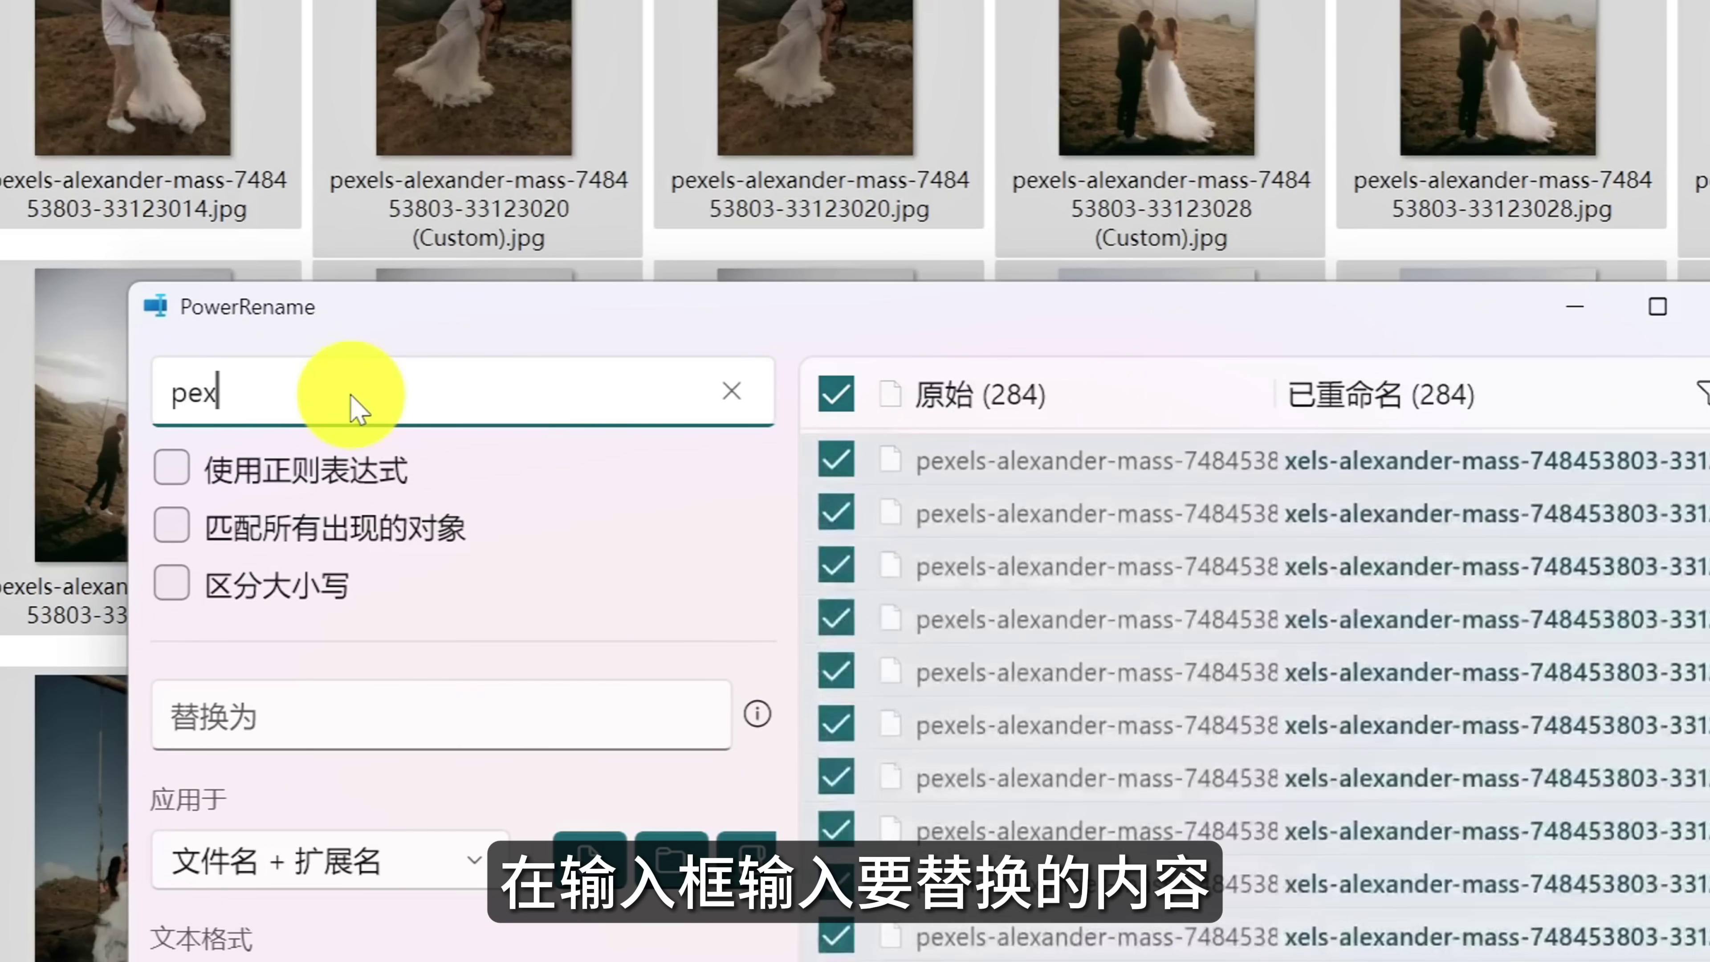
pyautogui.click(388, 710)
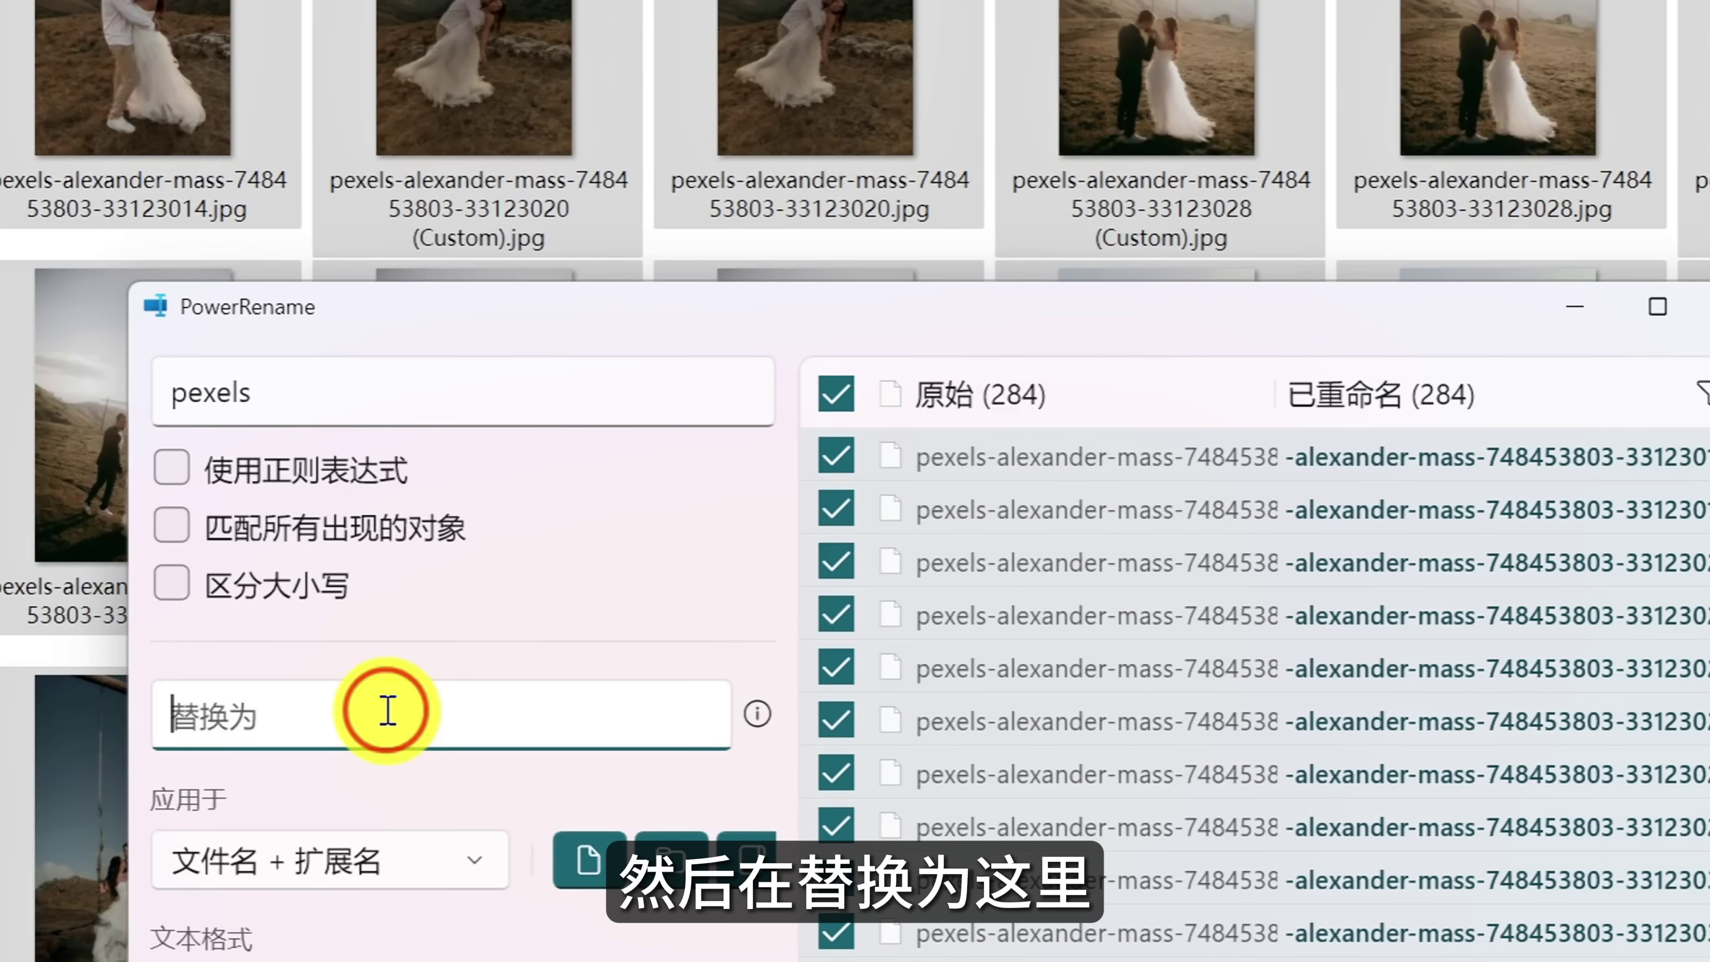
pyautogui.write('婚纱照')
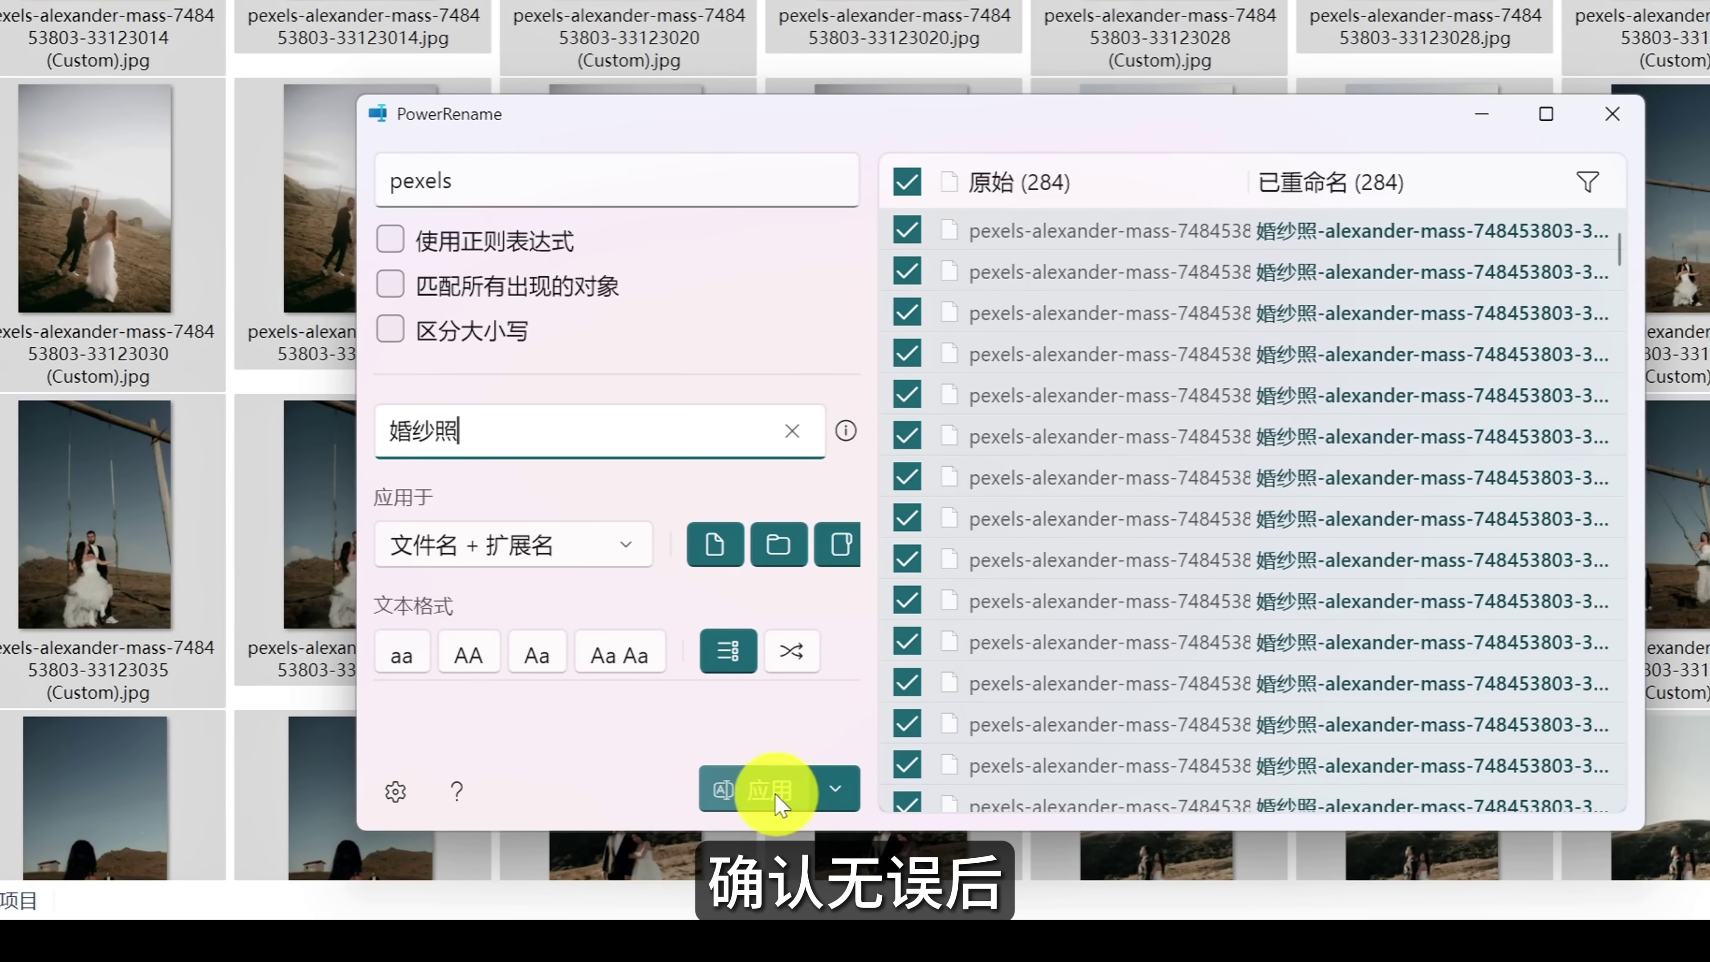
pyautogui.click(774, 793)
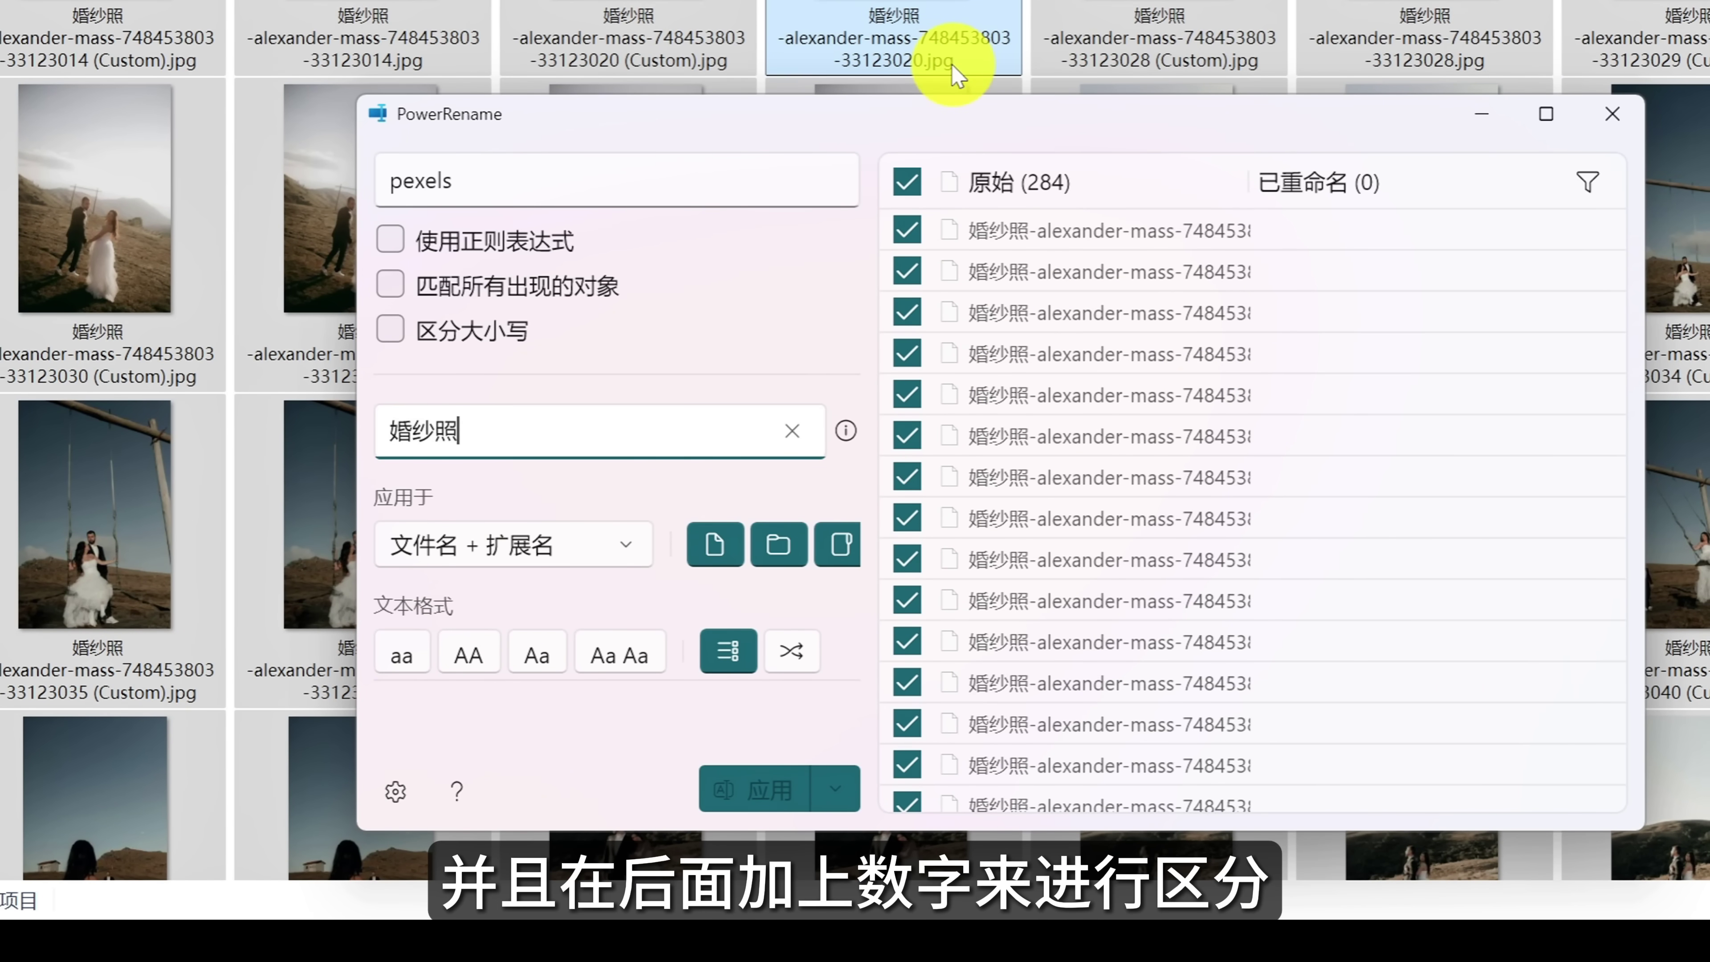
# Turn on regular expressions and change the search text to '.*'.
pyautogui.click(397, 238)
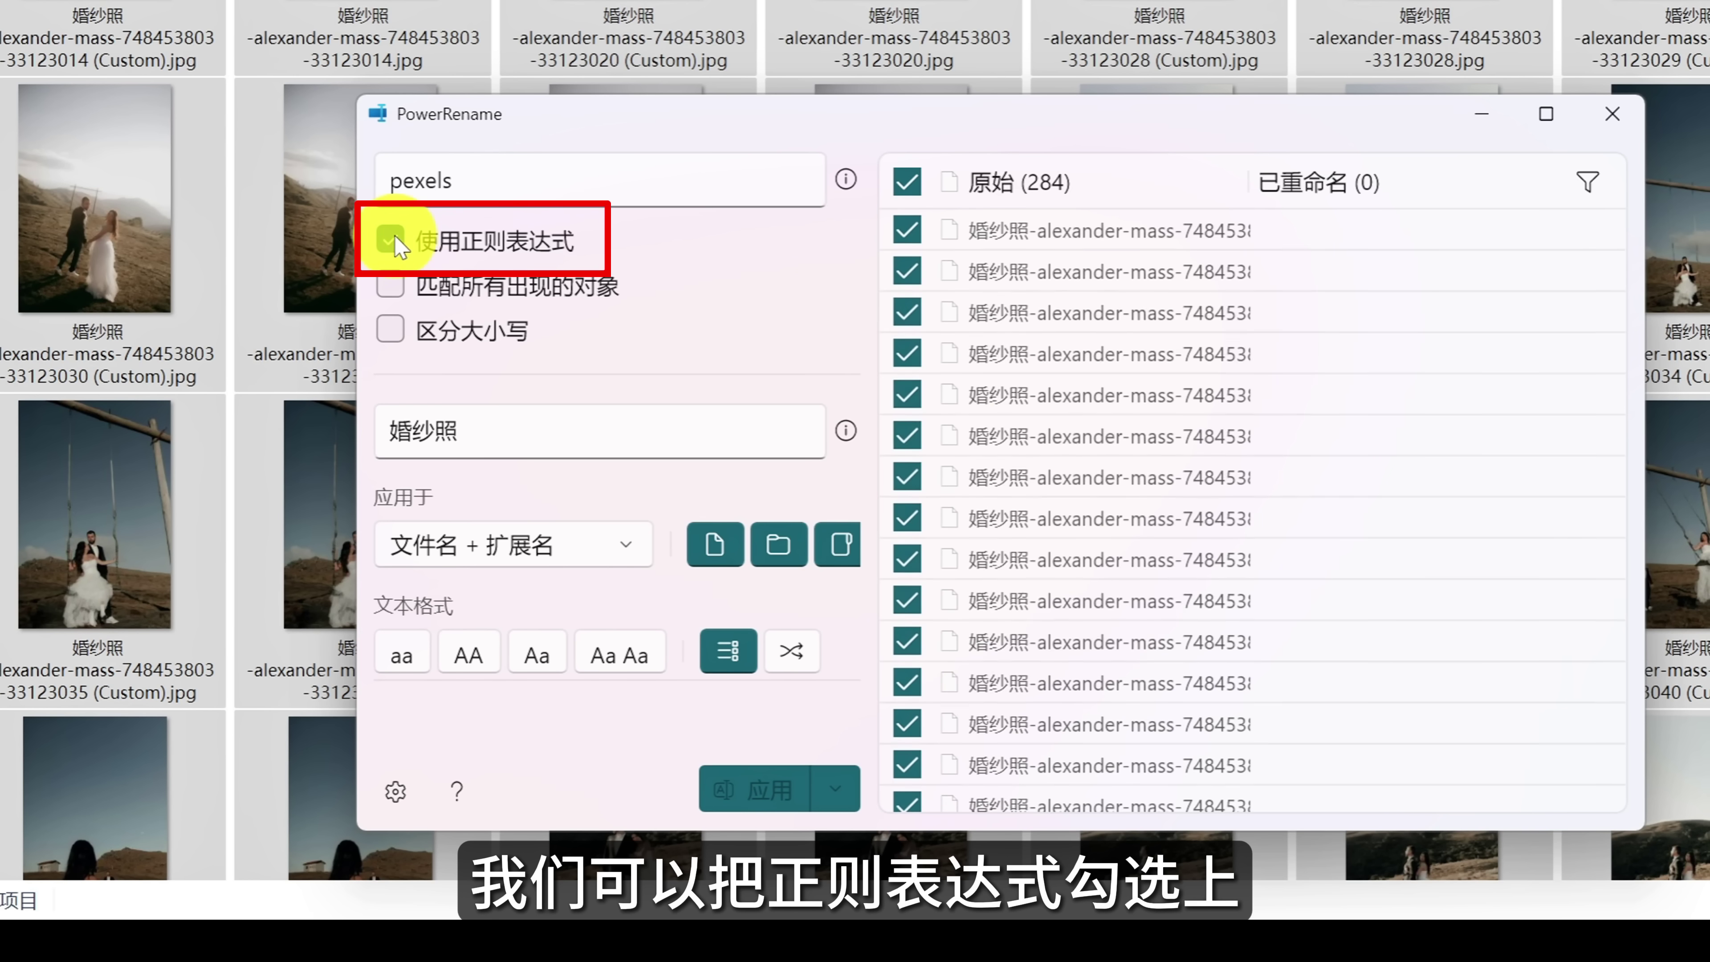
pyautogui.moveTo(488, 169); pyautogui.dragTo(420, 172)
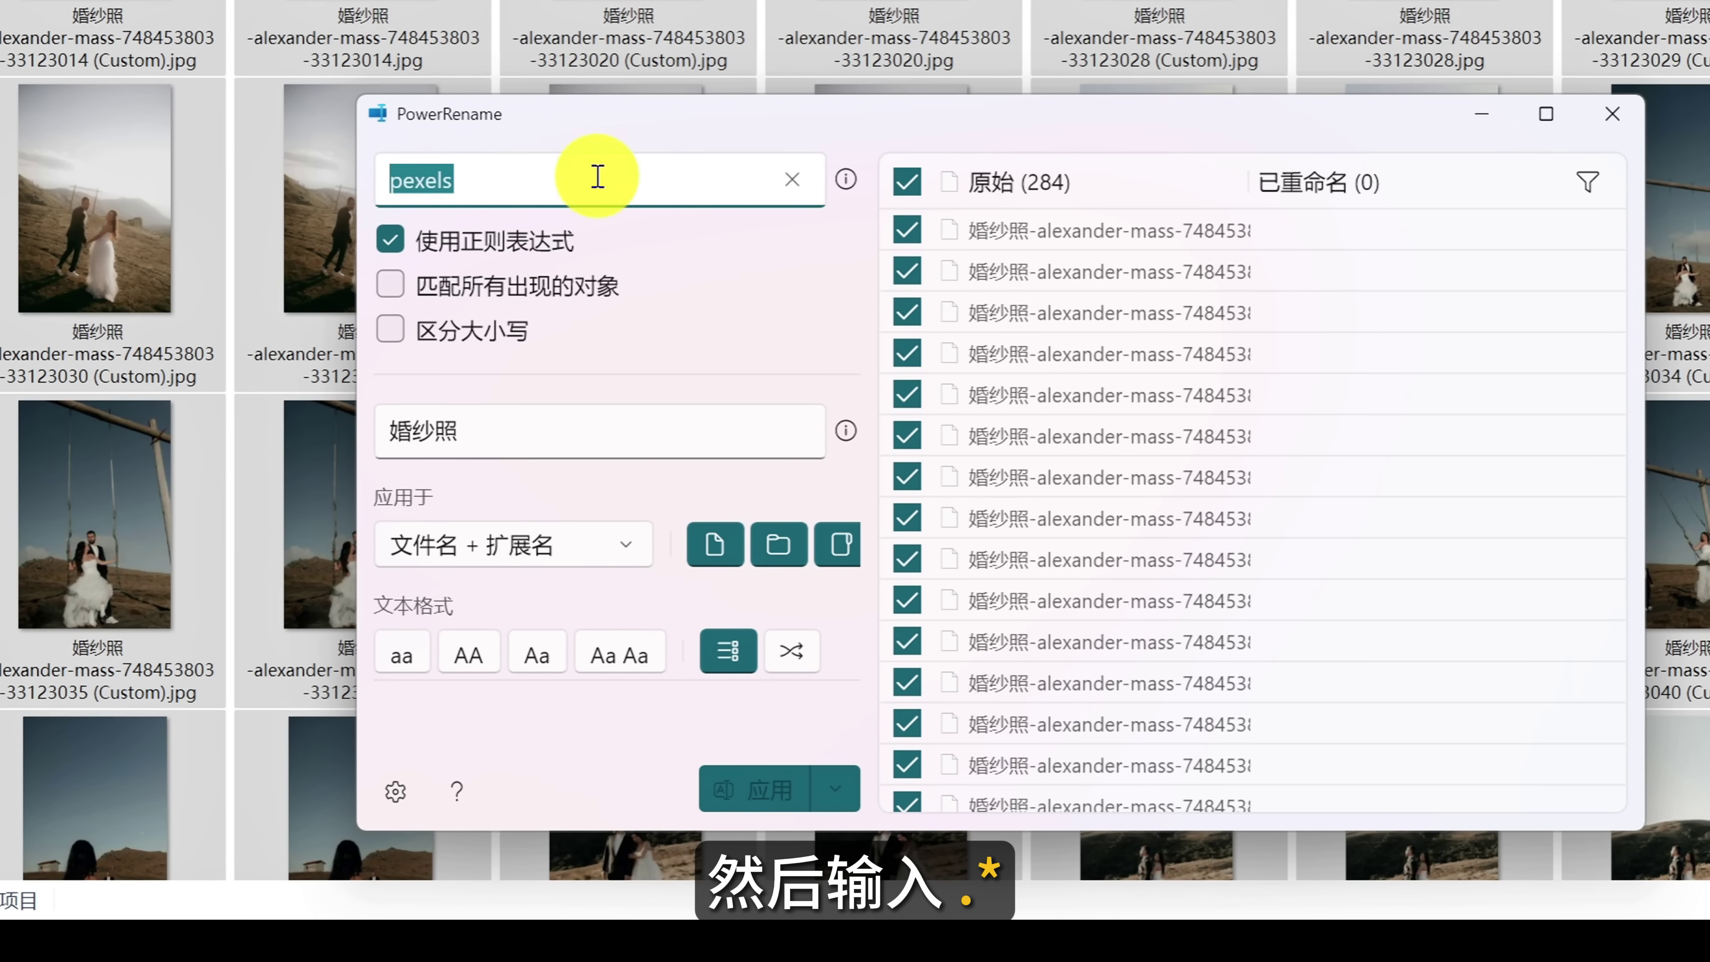
pyautogui.write('.*')
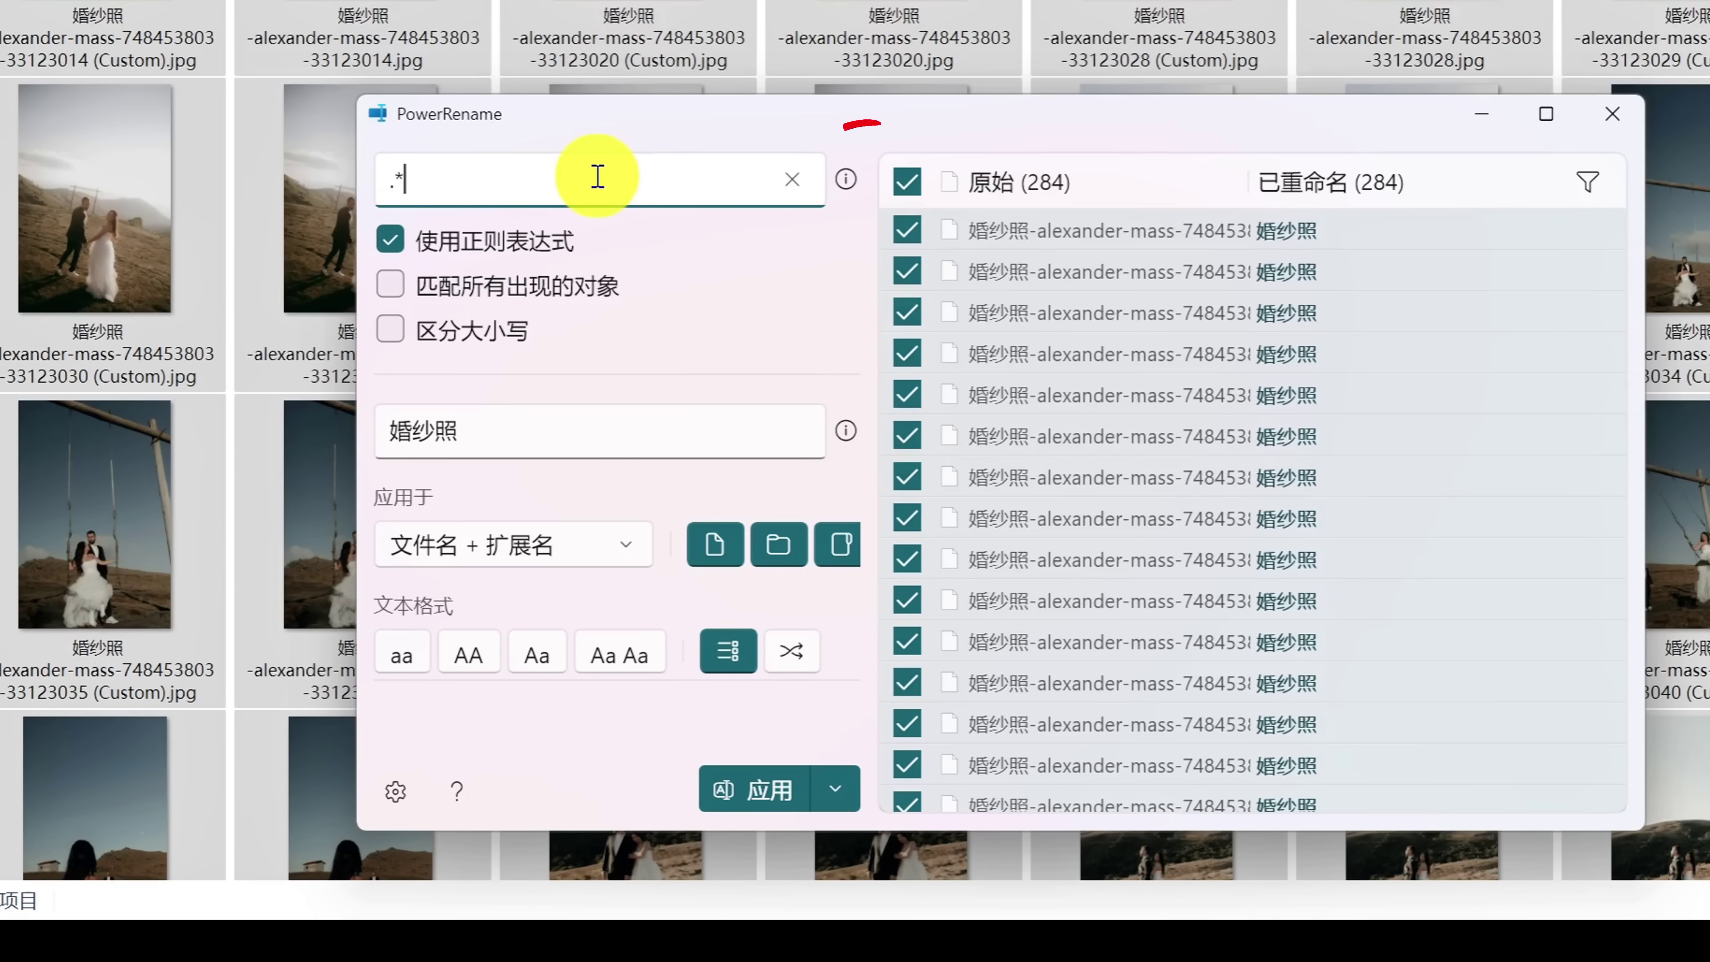
pyautogui.click(850, 180)
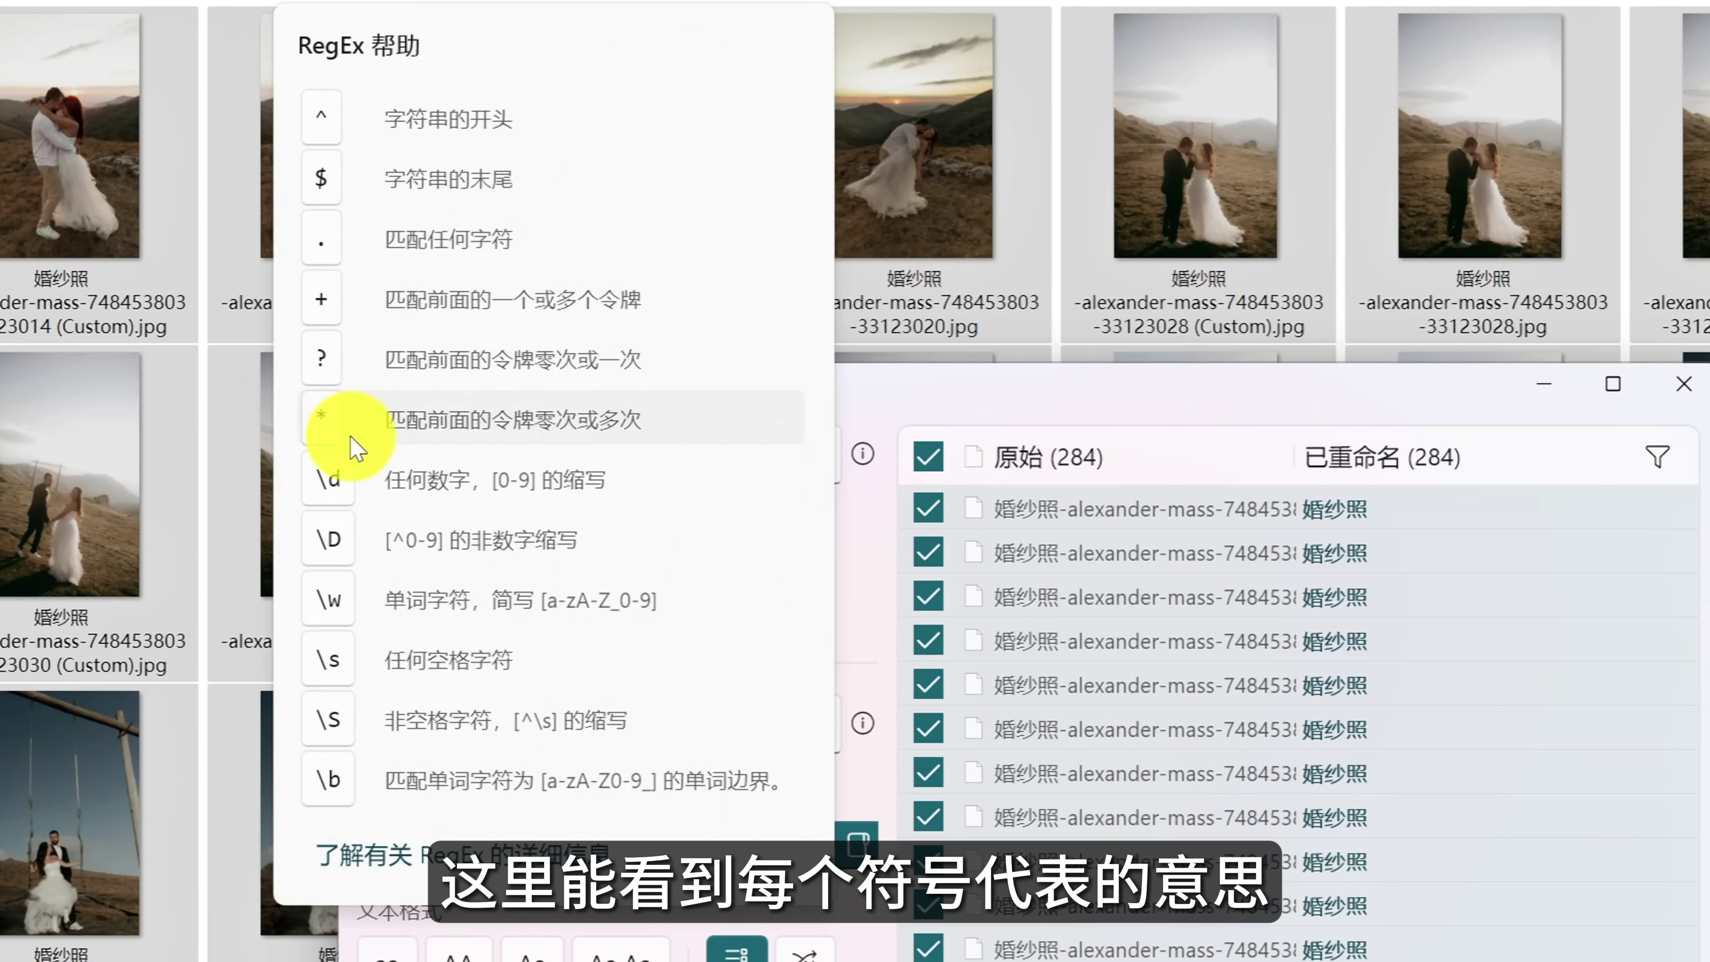
pyautogui.click(1451, 583)
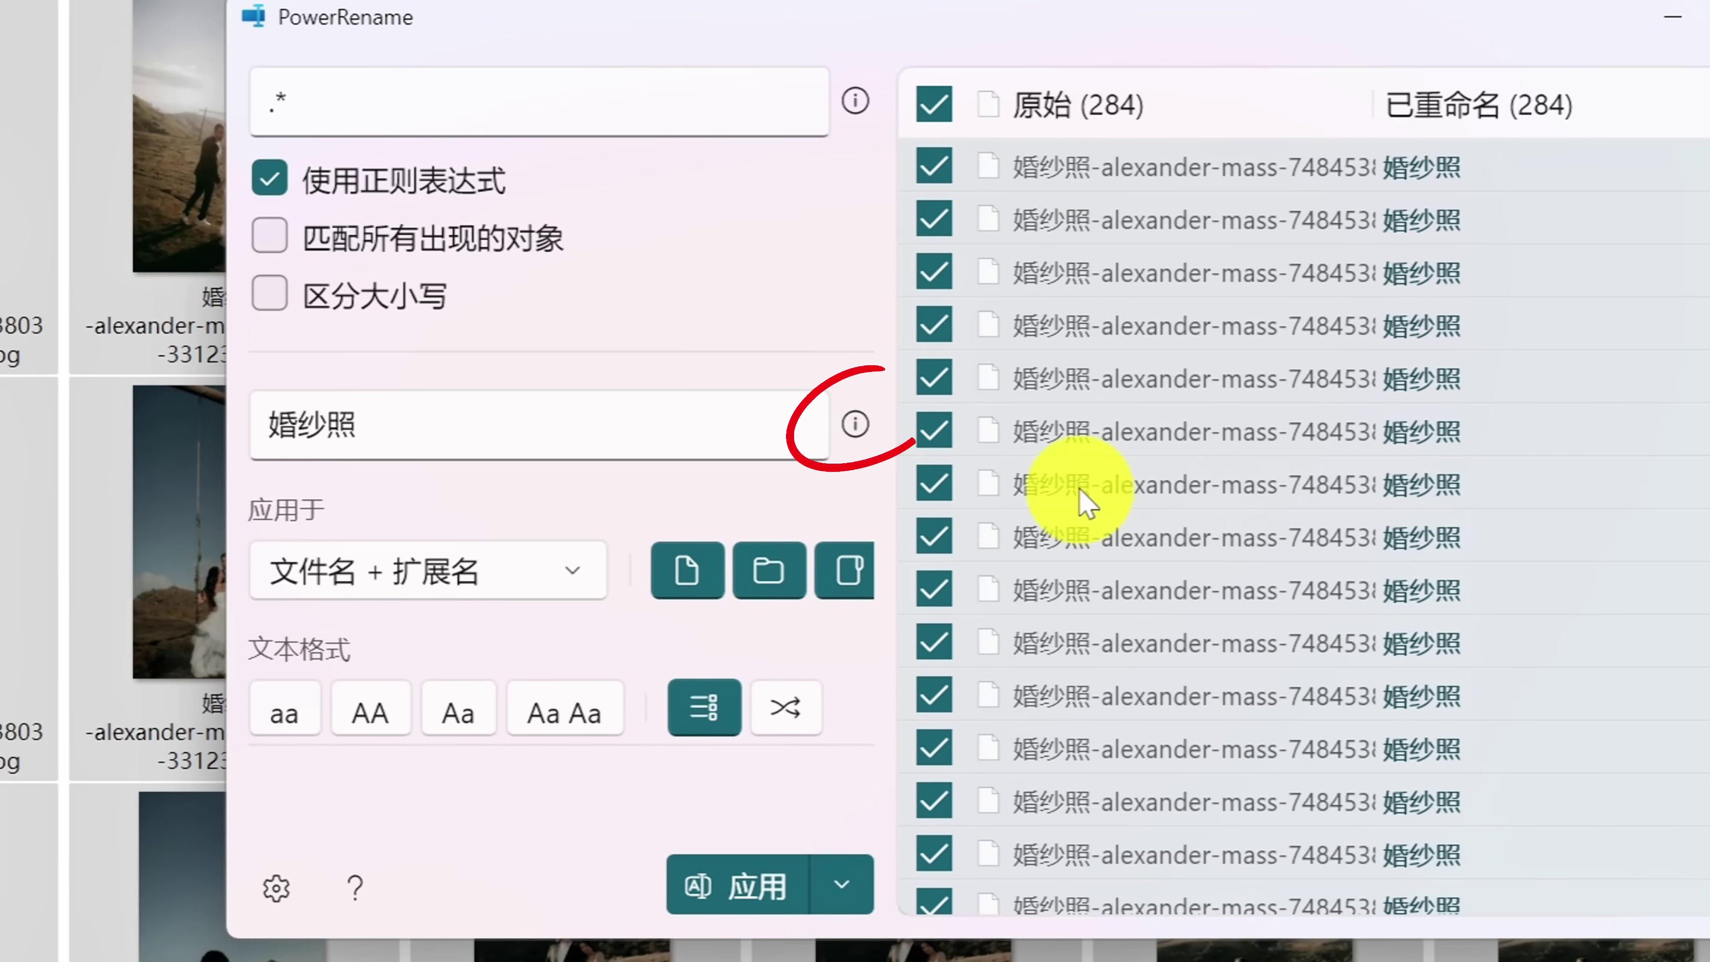
# Rename every photo to 婚纱照${}.jpg, giving numbered names, then close PowerRename.
pyautogui.click(855, 424)
pyautogui.scroll(-10, 458, 599)
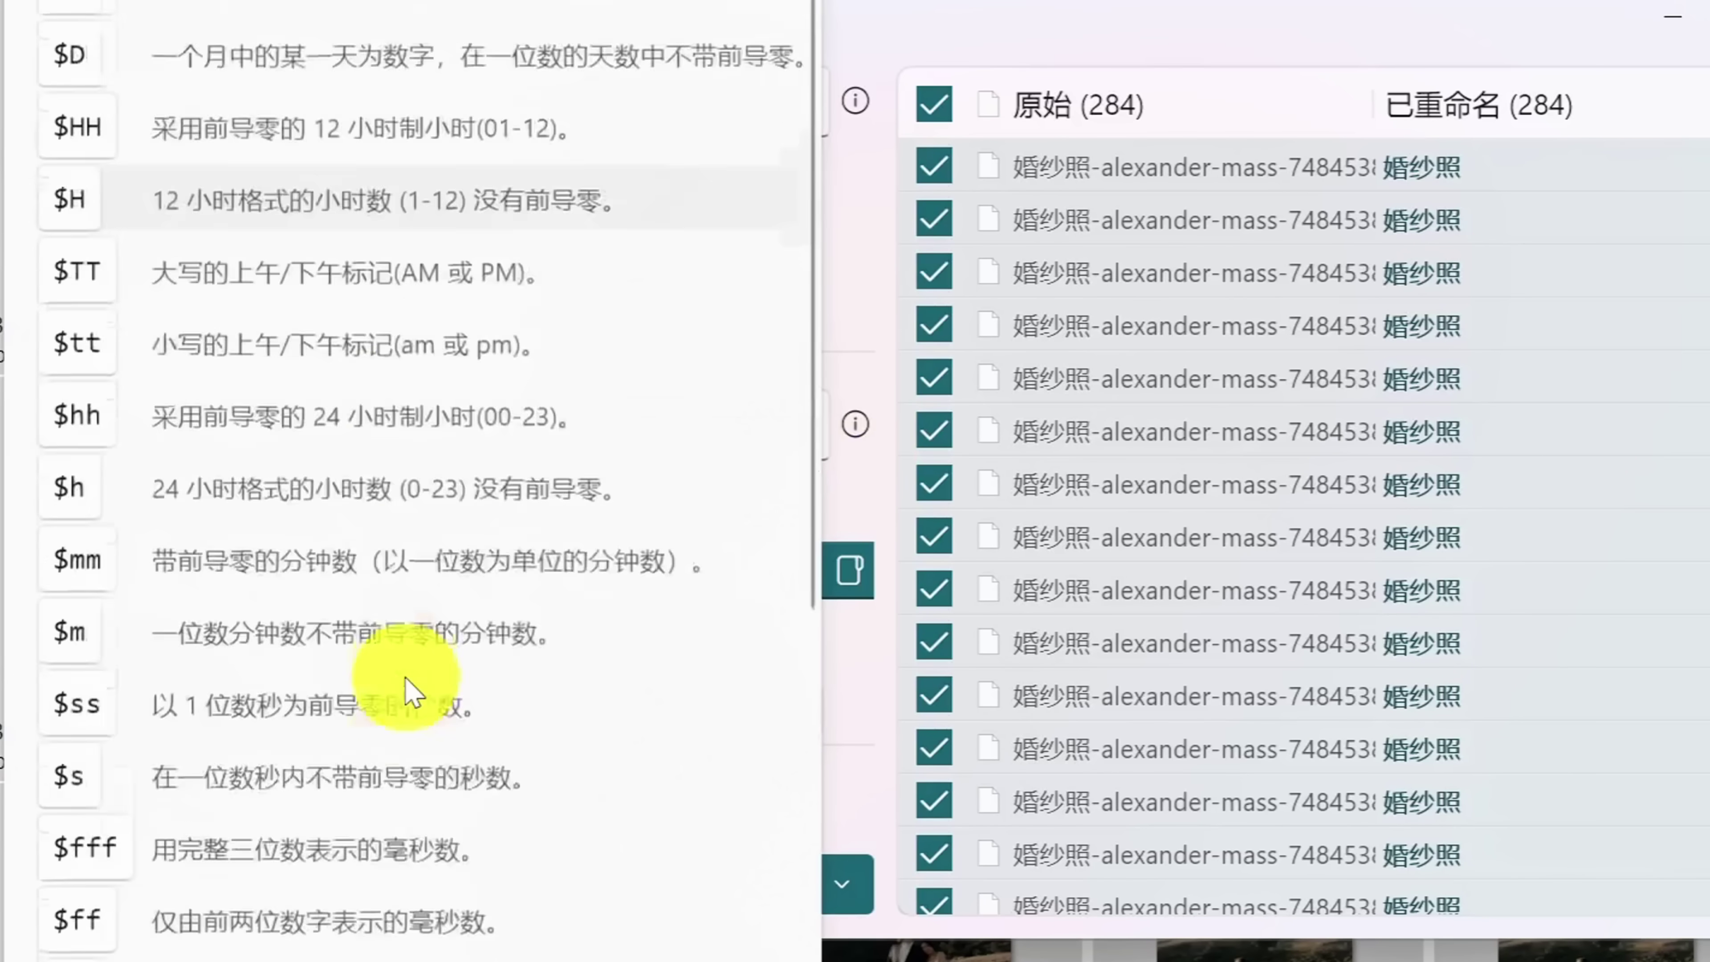
pyautogui.scroll(-5, 404, 678)
pyautogui.click(277, 610)
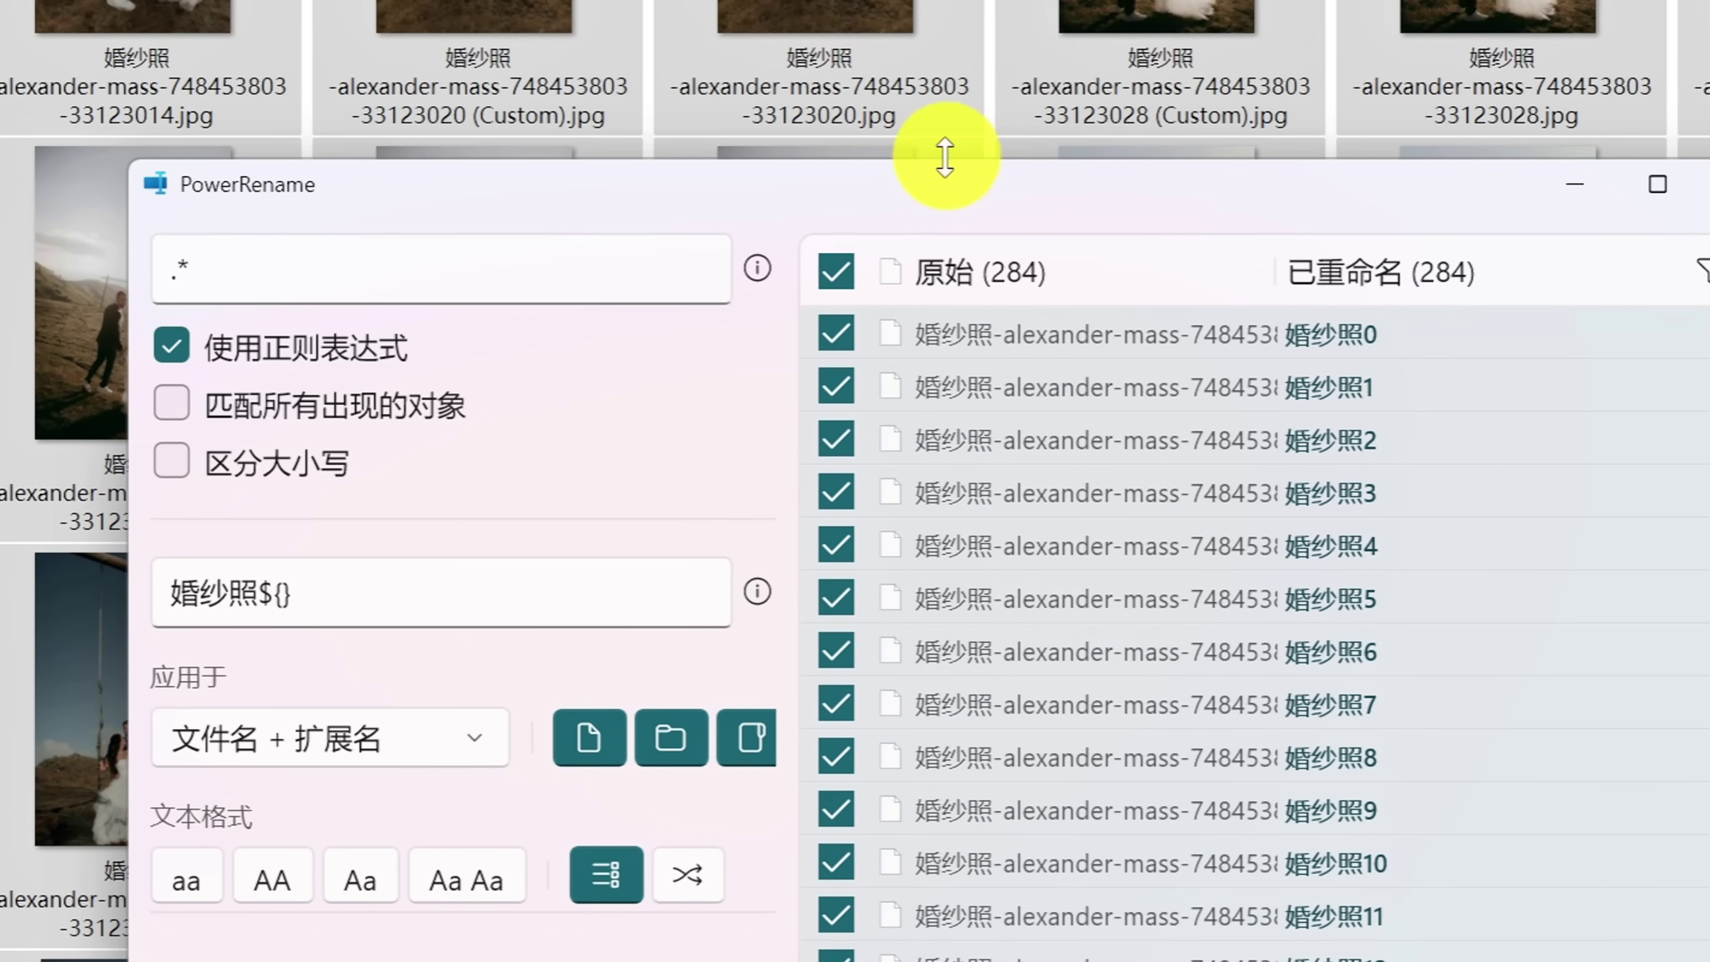
pyautogui.click(394, 593)
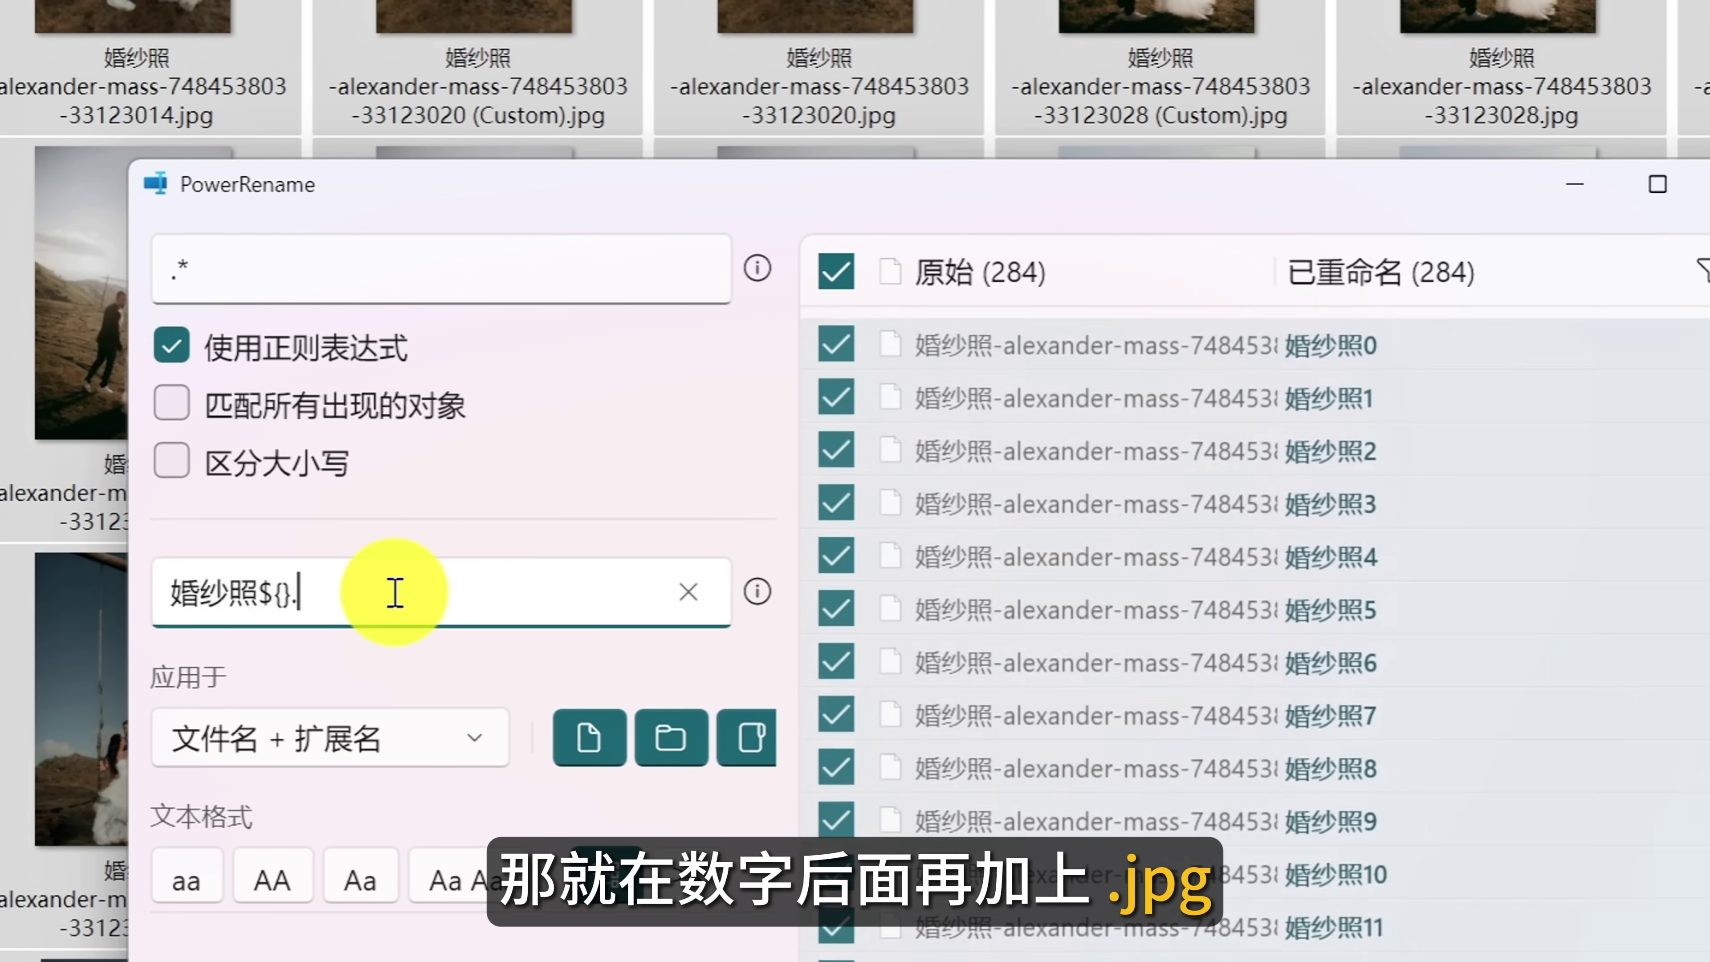
pyautogui.write('.jpg')
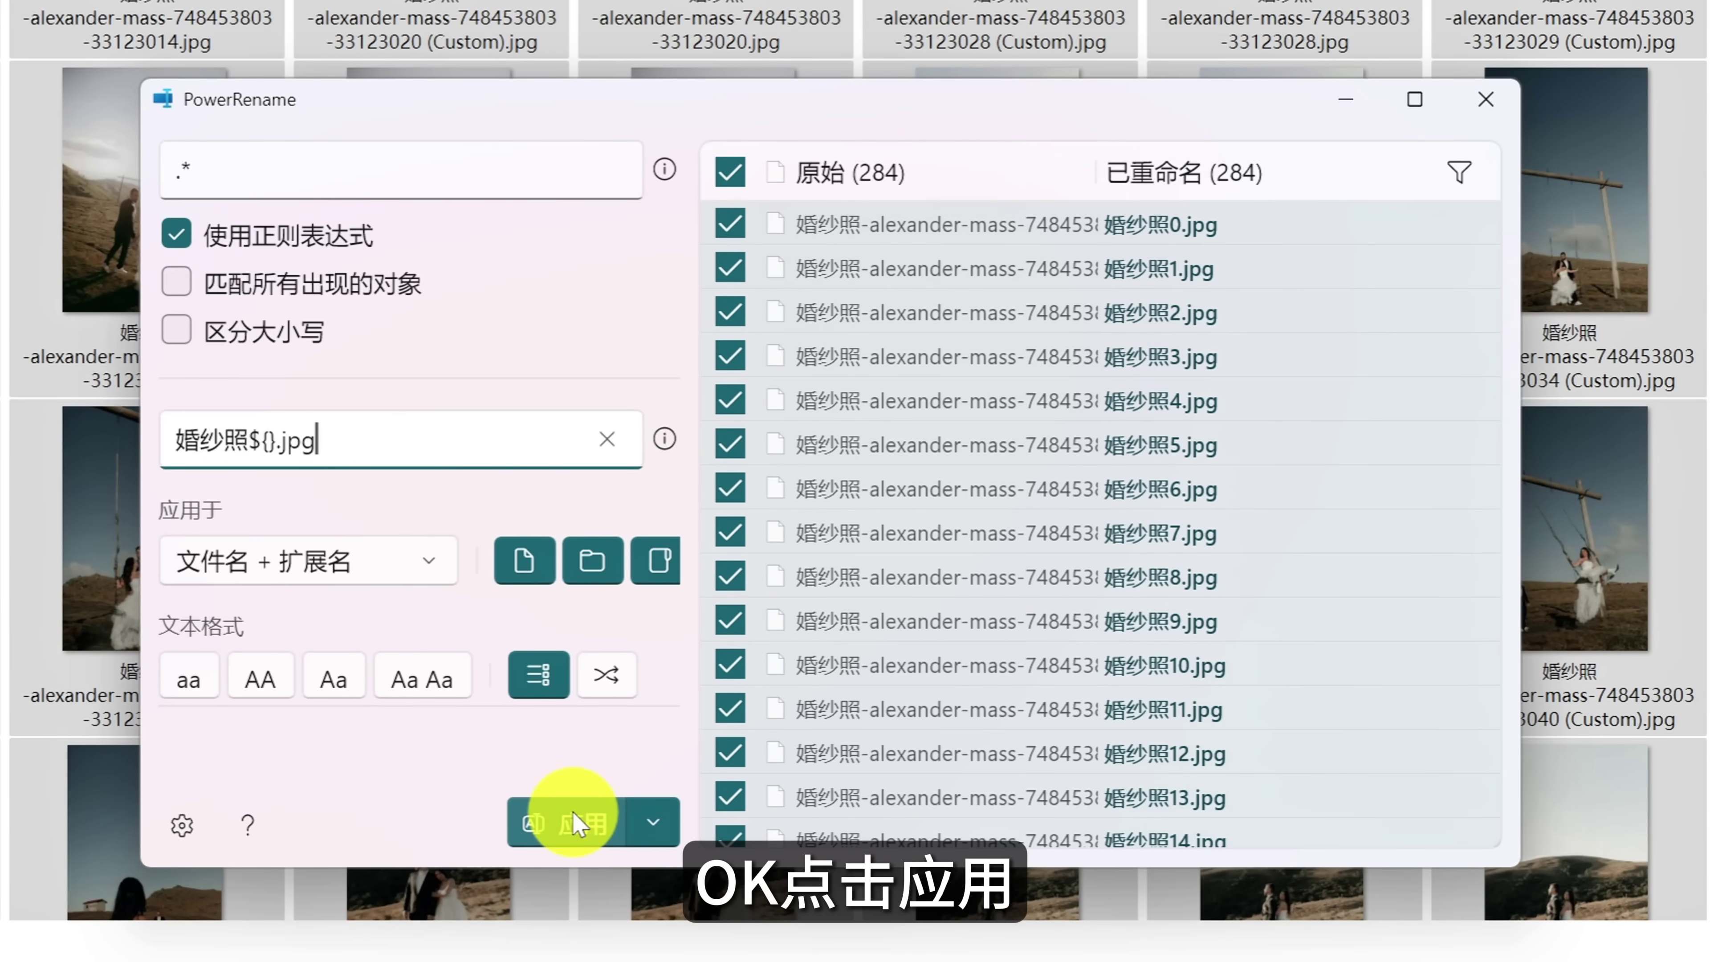
pyautogui.click(576, 823)
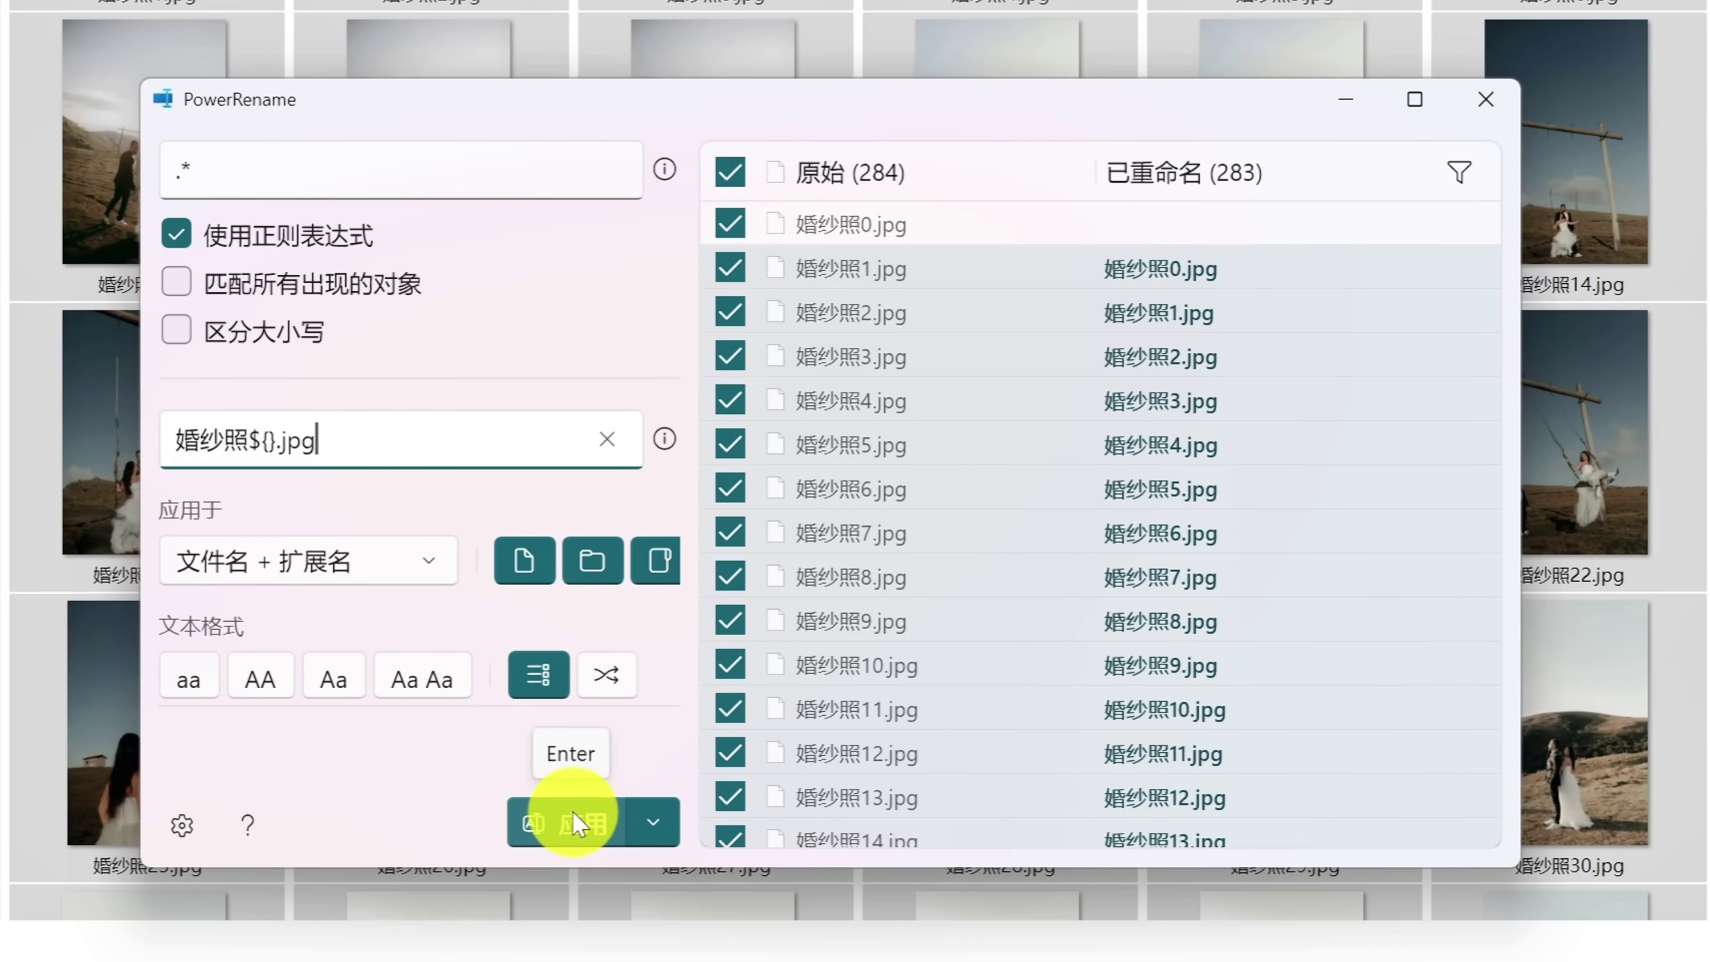
pyautogui.click(1486, 99)
pyautogui.scroll(-10, 1493, 101)
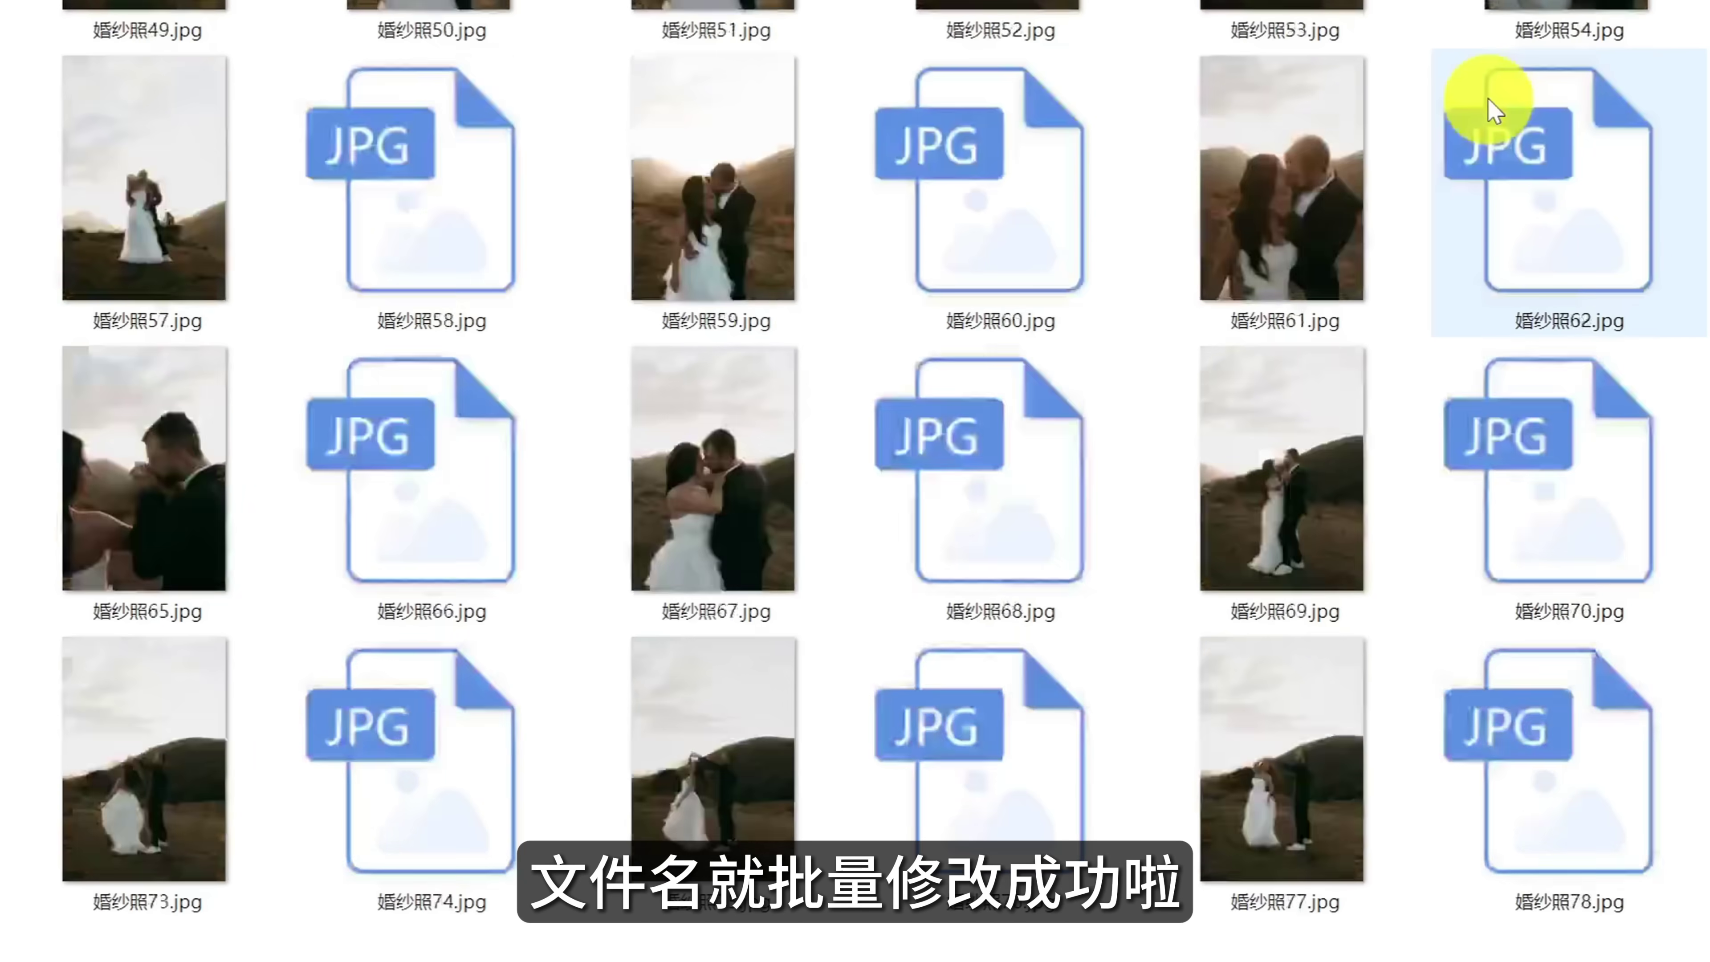
pyautogui.scroll(-15, 1493, 101)
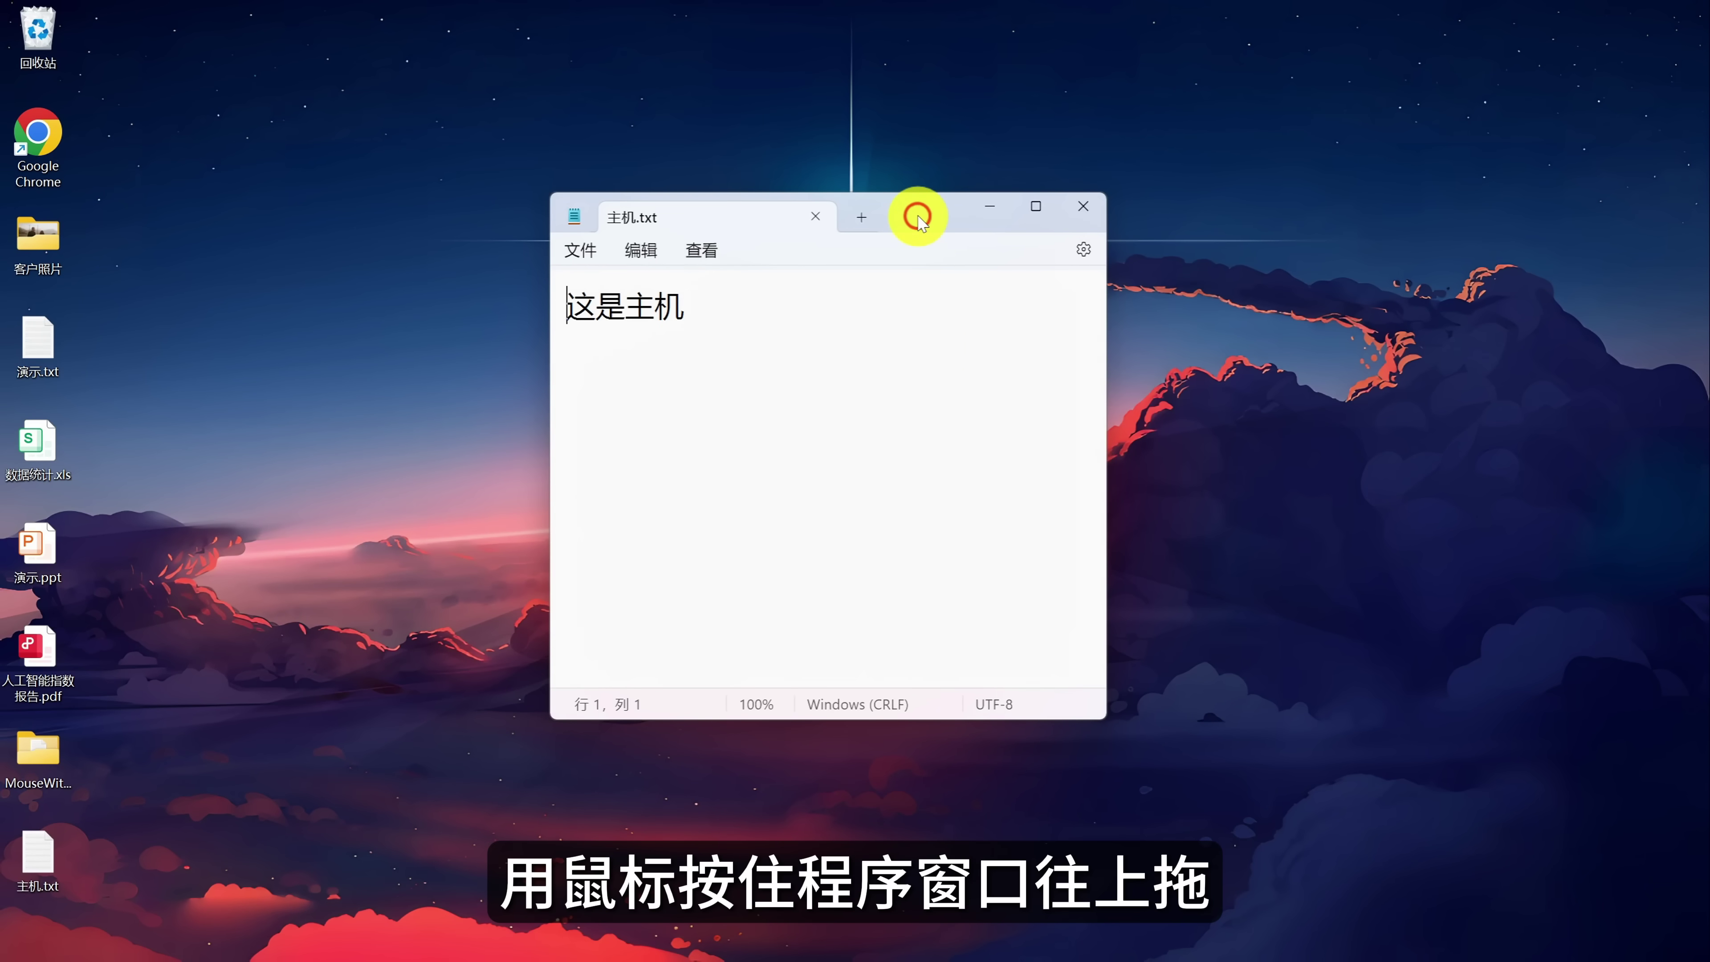
# Move the 主机.txt Notepad window out of the way and launch the FancyZones editor with Win+Shift+`.
pyautogui.moveTo(918, 216); pyautogui.dragTo(919, 189)
pyautogui.moveTo(920, 15); pyautogui.dragTo(939, 86)
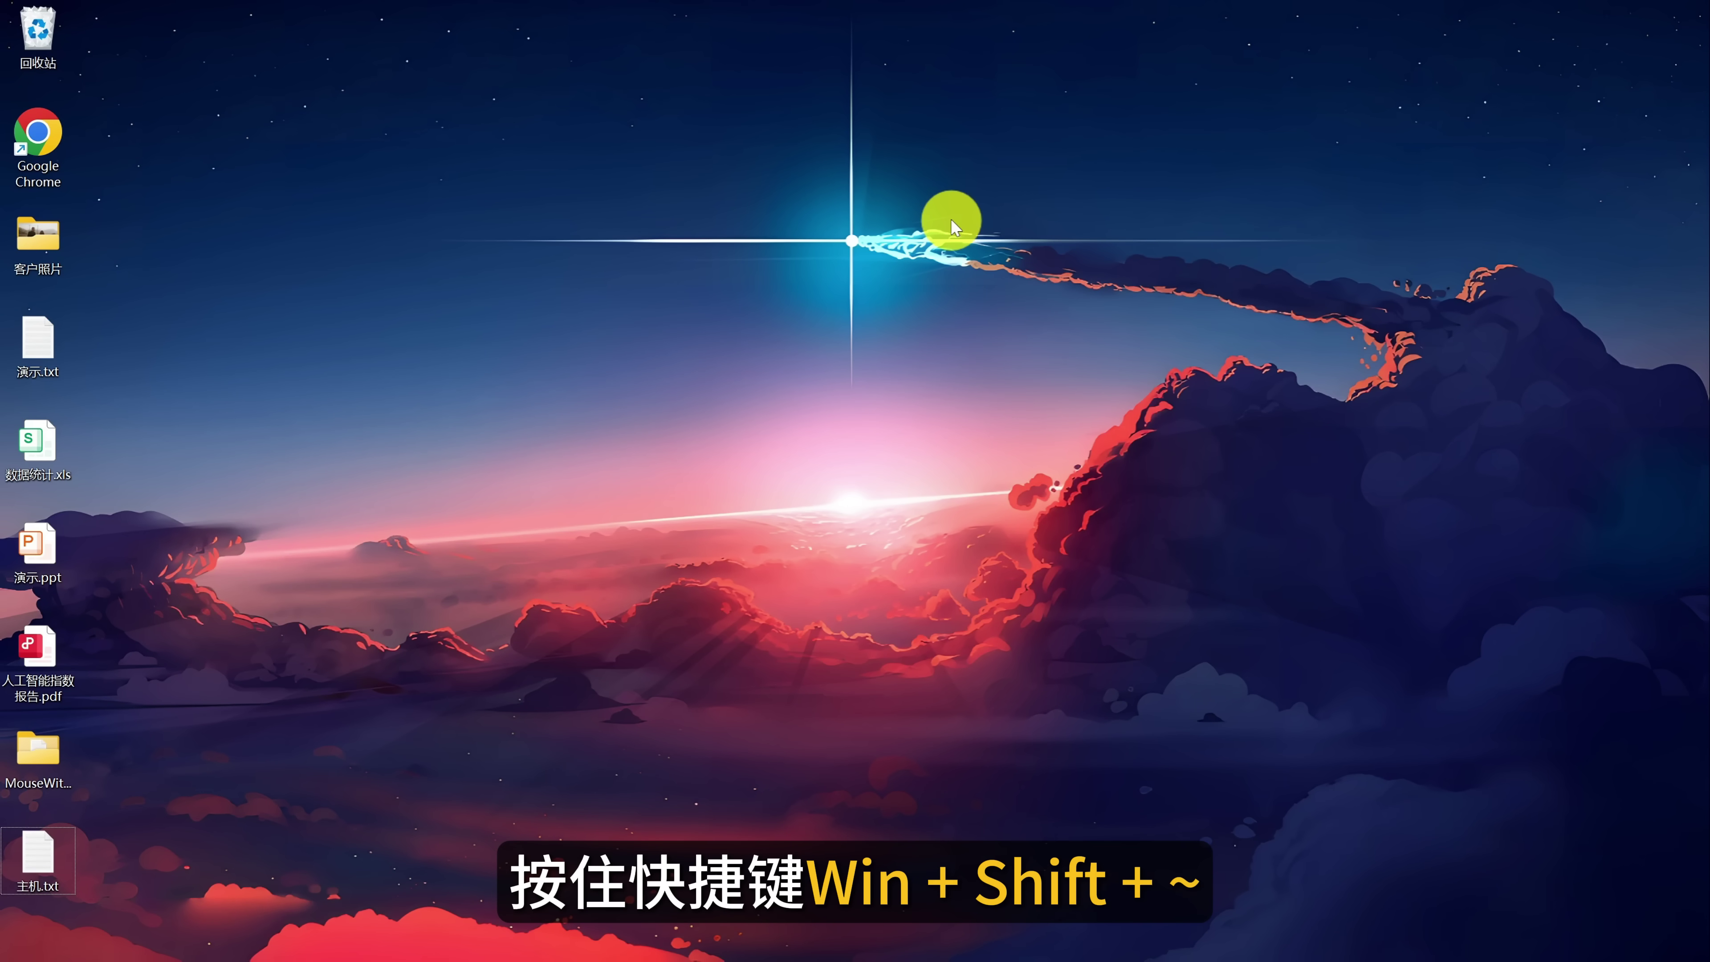
pyautogui.press('super+shift+grave')
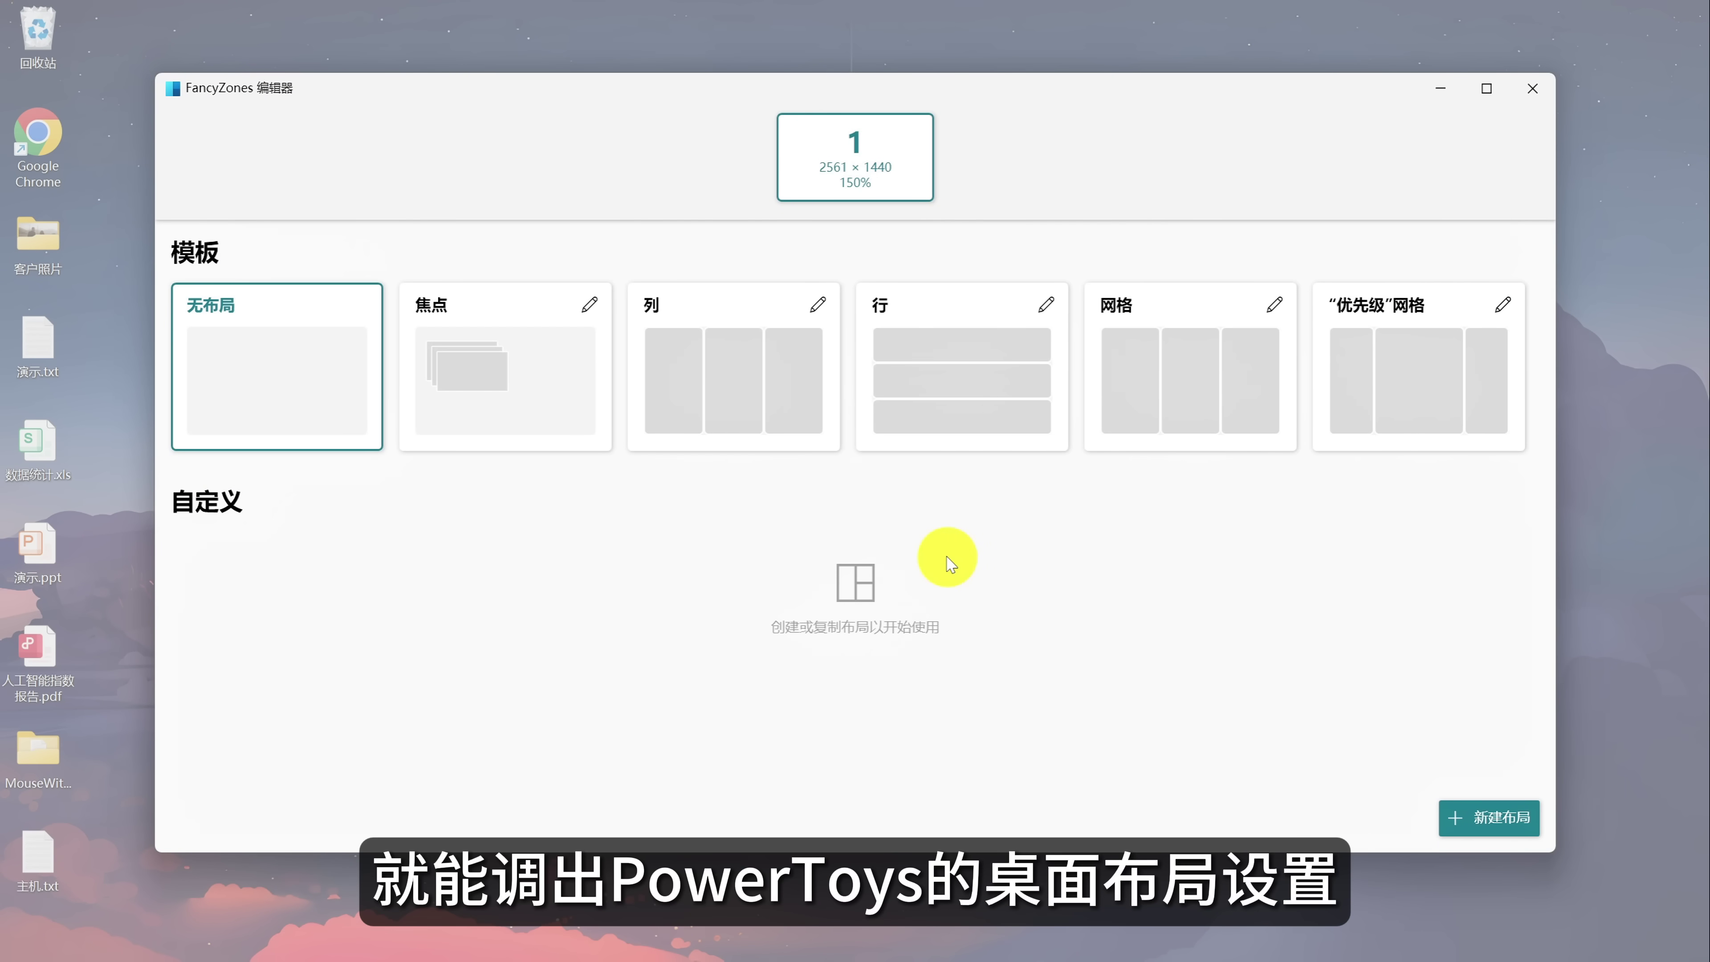
# Create a new grid layout, splitting the left zone in two and narrowing it to 291 wide.
pyautogui.click(1487, 818)
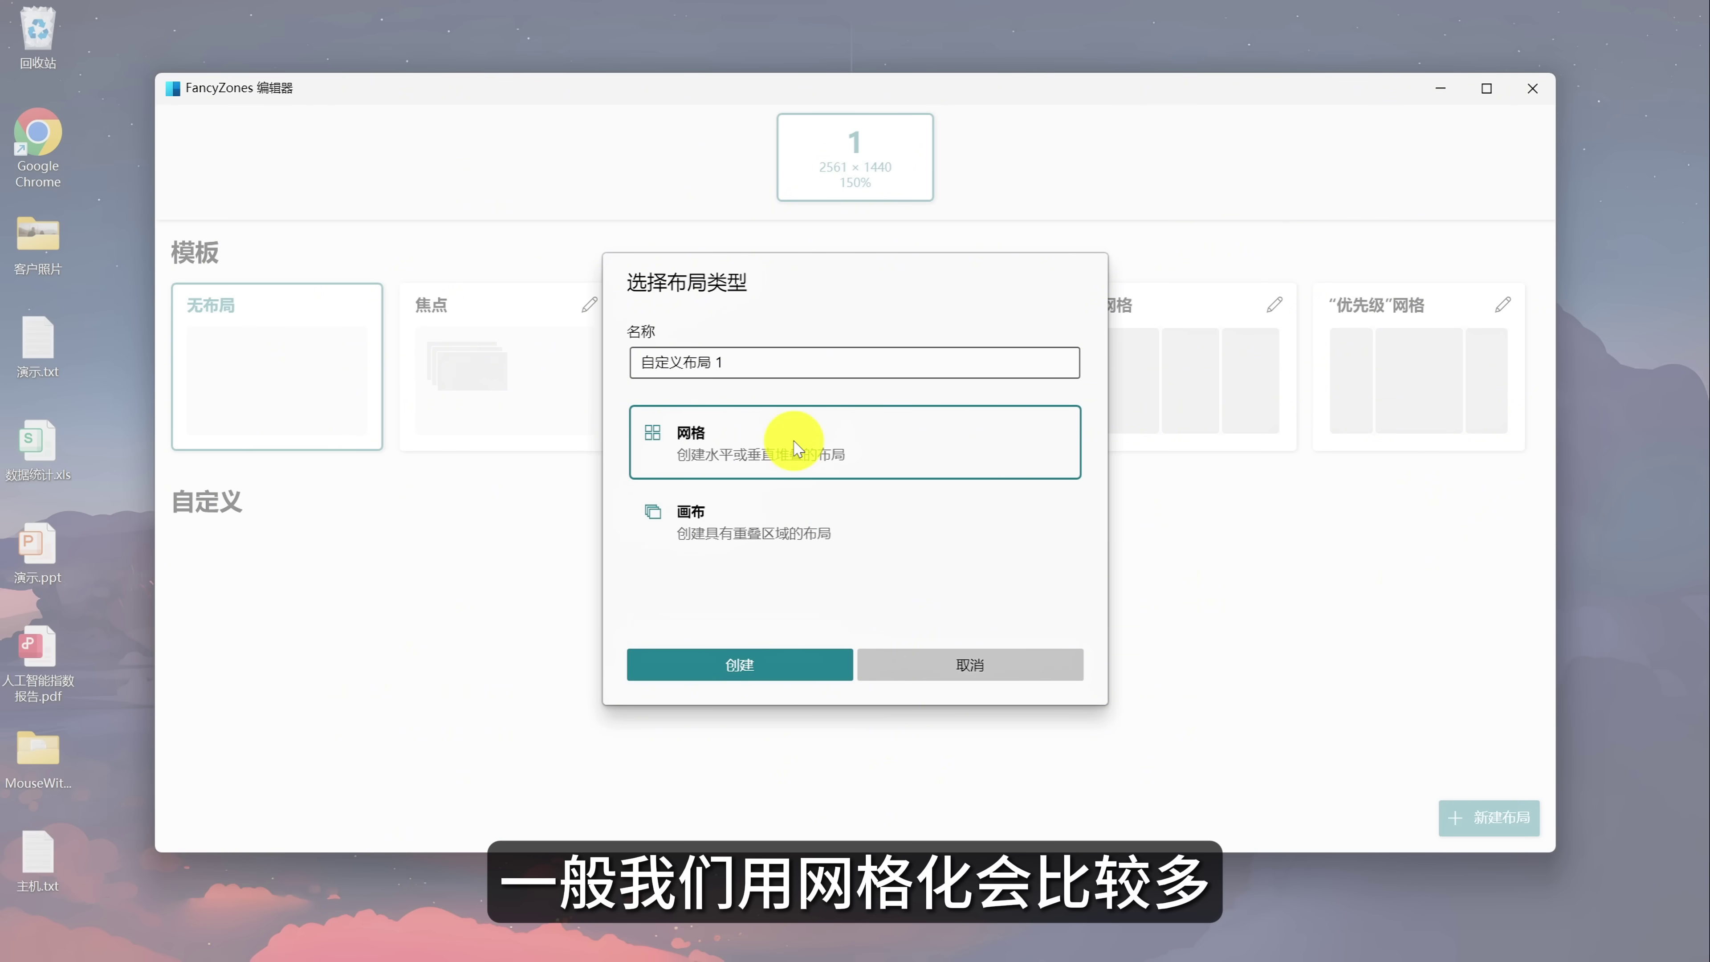
pyautogui.click(754, 659)
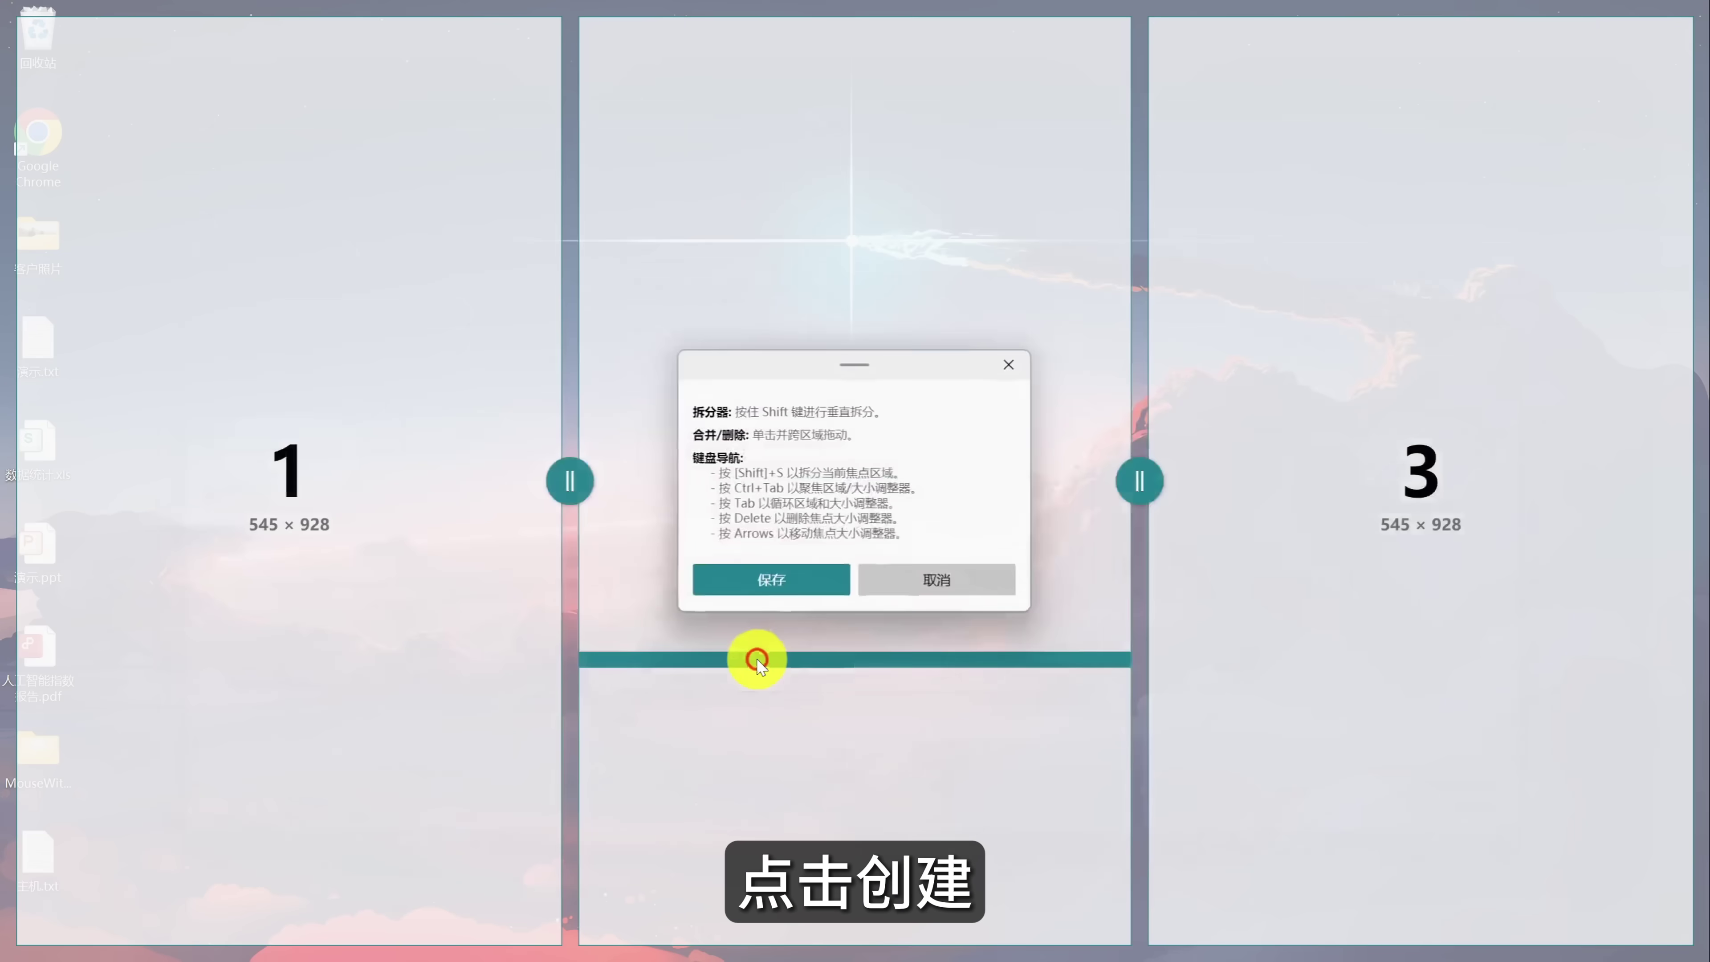
pyautogui.click(273, 368)
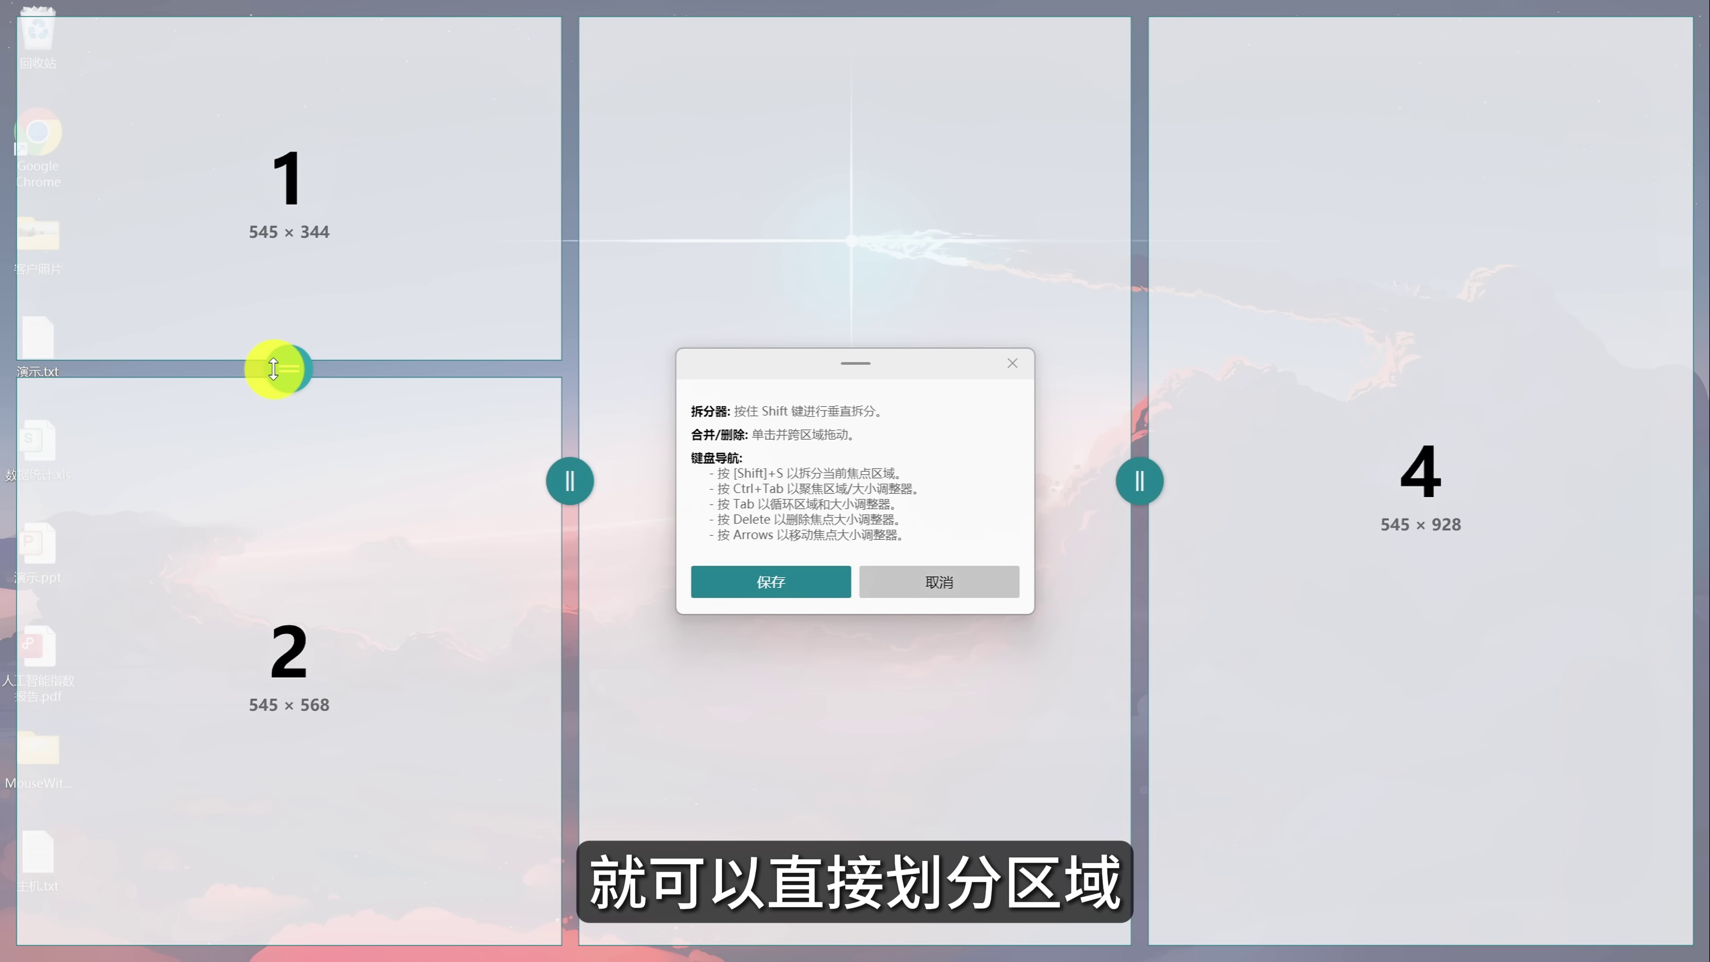
pyautogui.moveTo(570, 480); pyautogui.dragTo(329, 473)
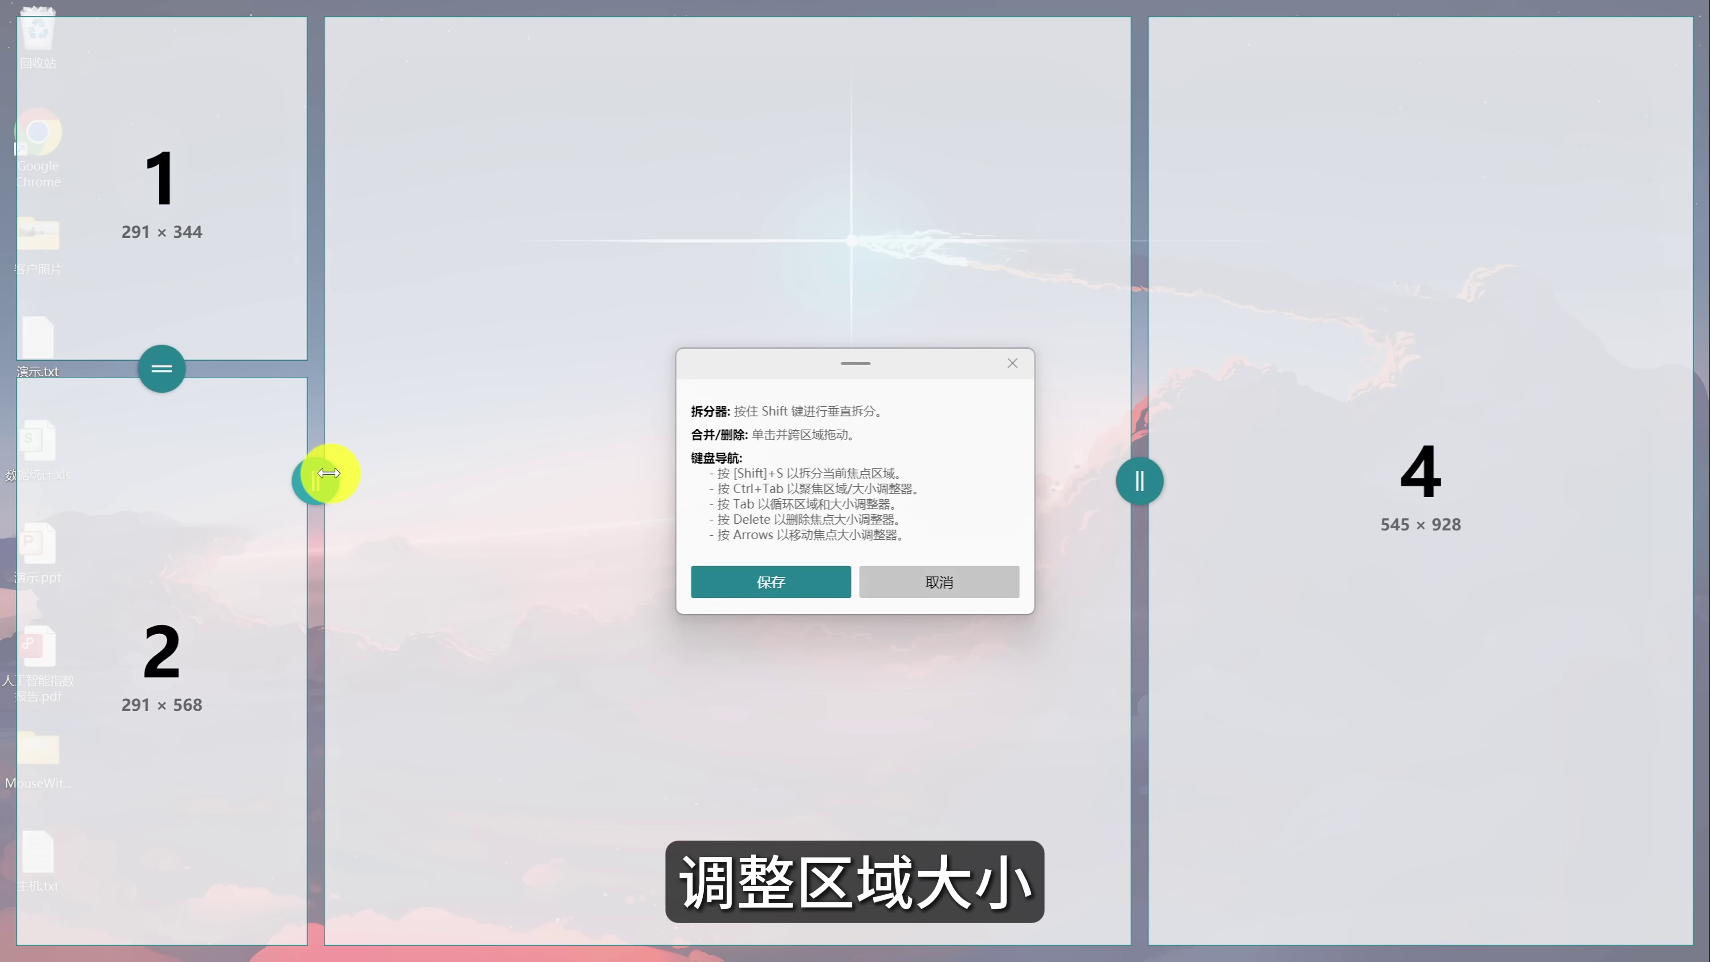
# Merge the middle and right zones into one wide zone and save 自定义布局 1.
pyautogui.press('shift')
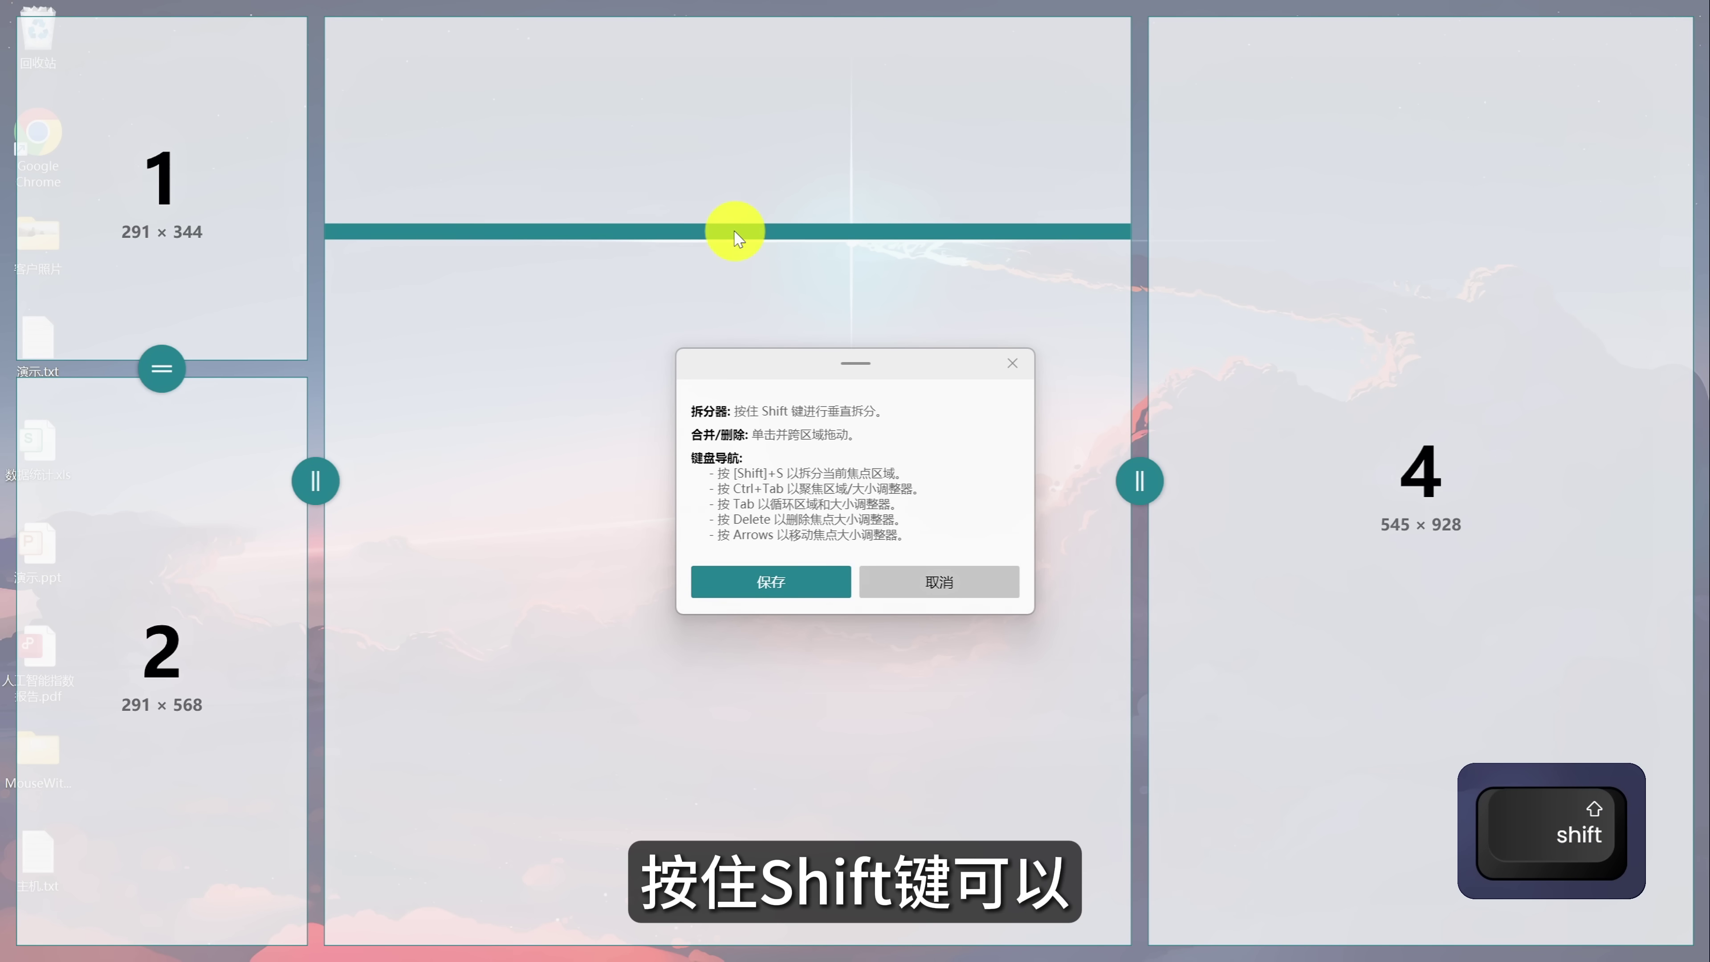
pyautogui.press('shift')
pyautogui.click(735, 232)
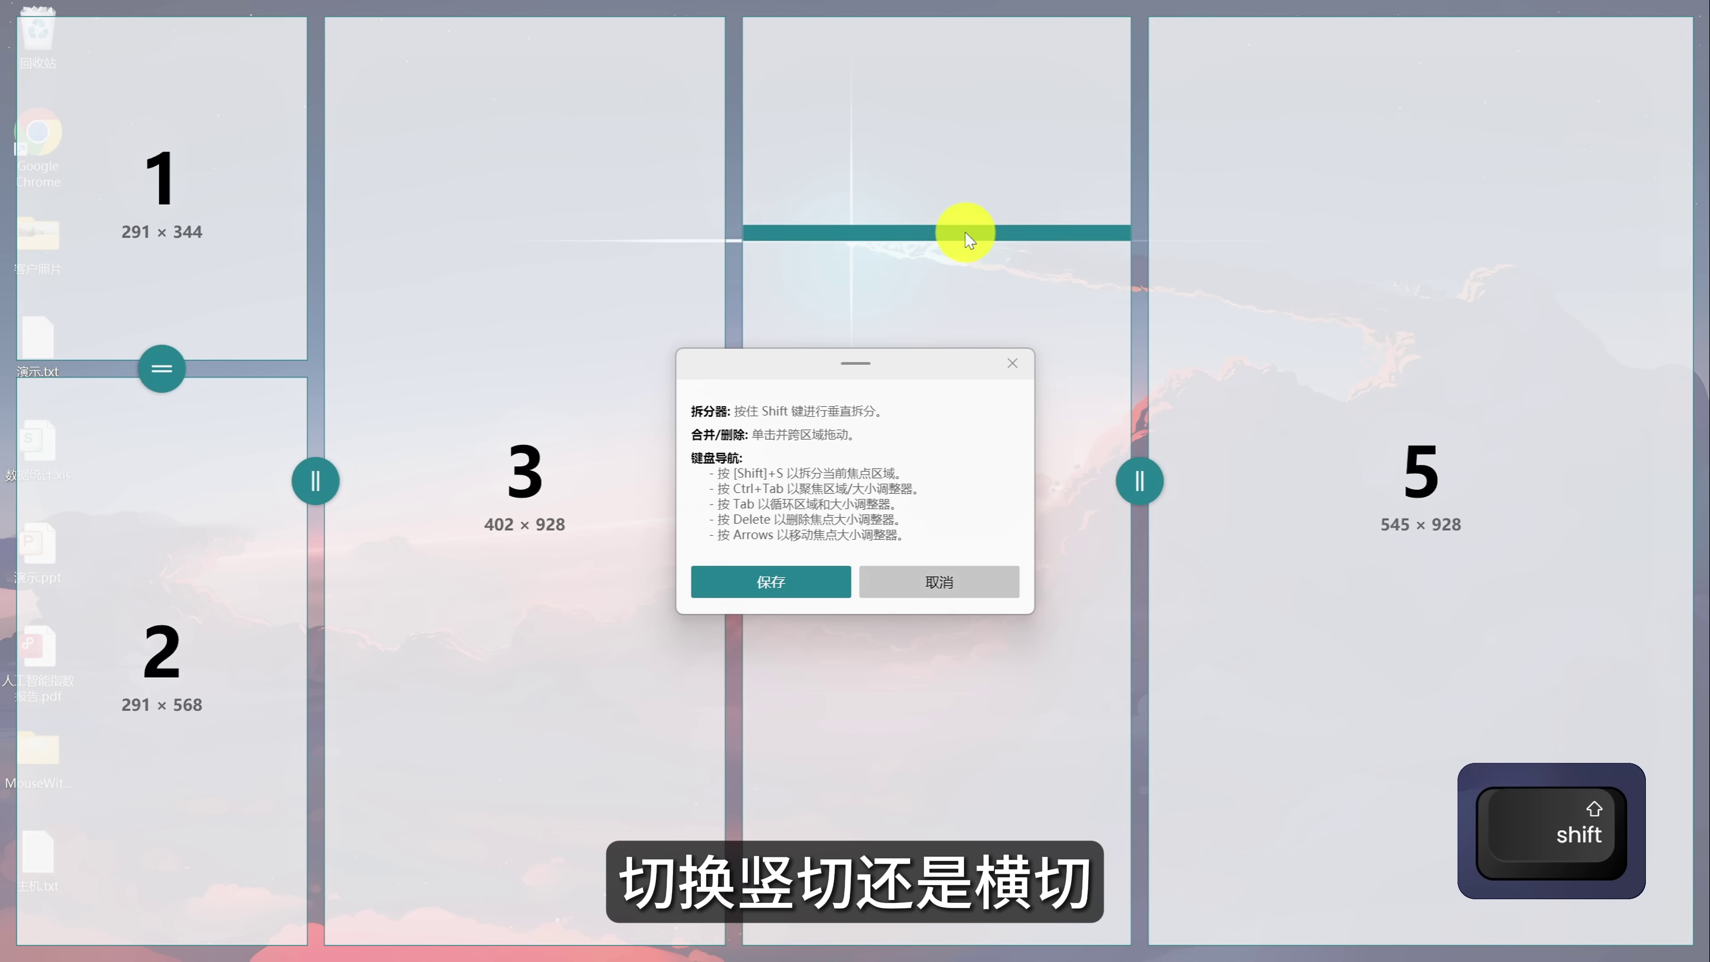
pyautogui.click(965, 231)
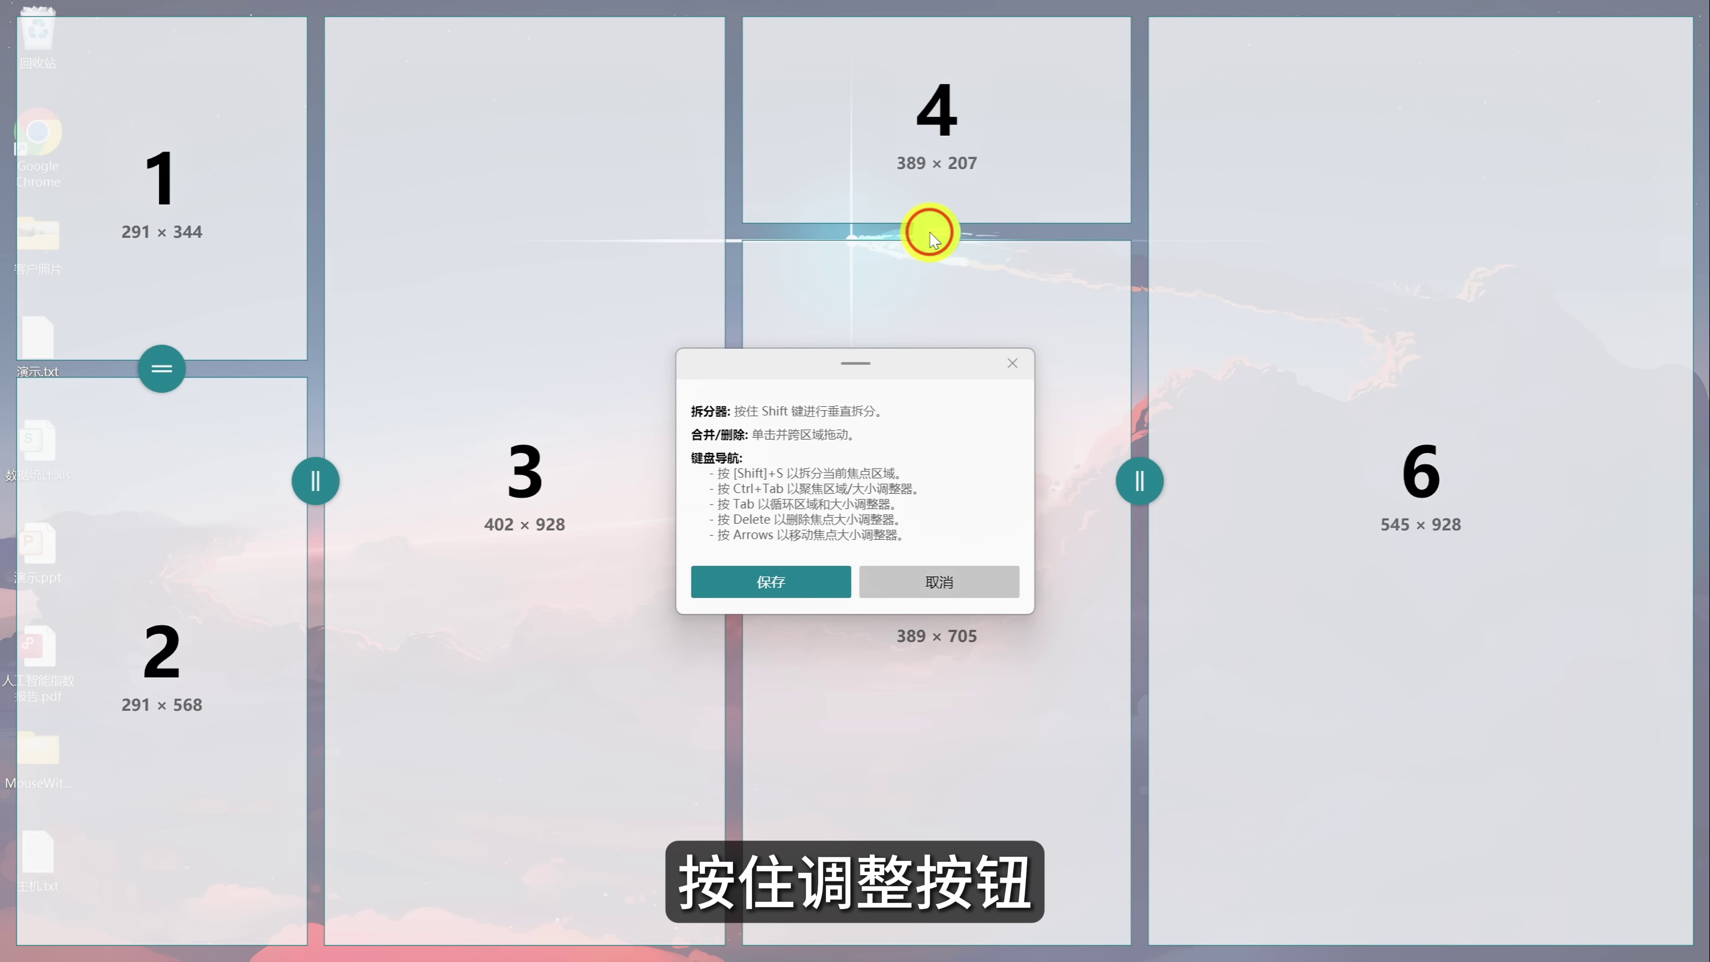
pyautogui.press('Delete')
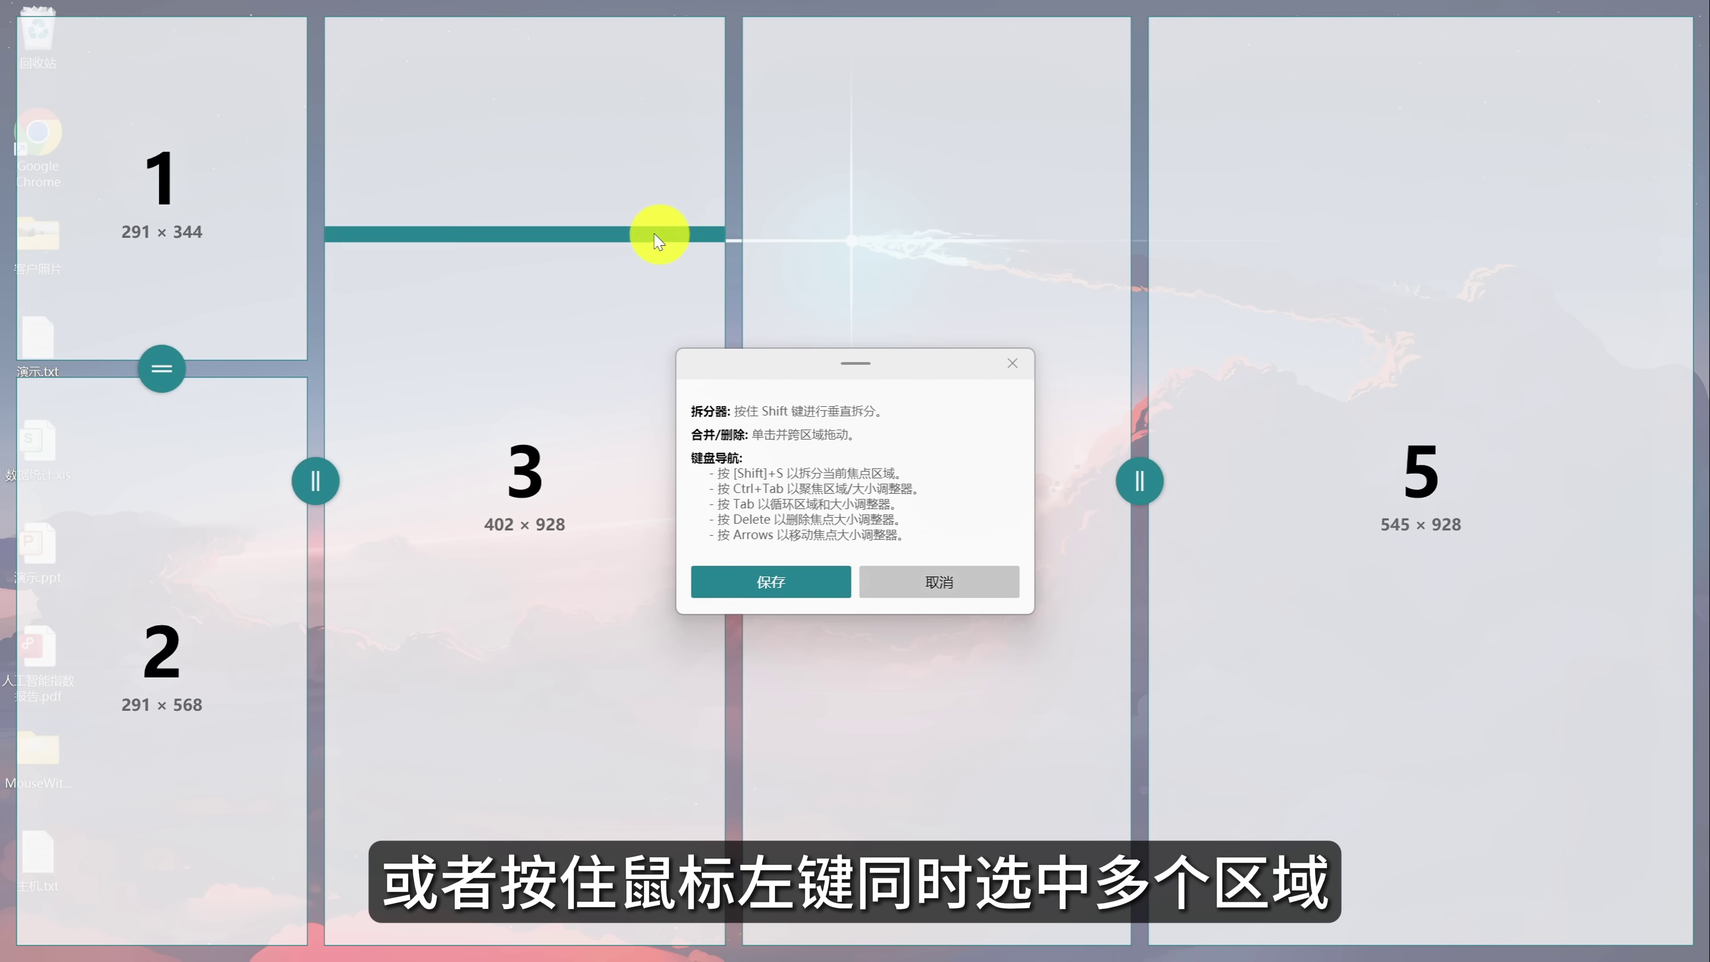
pyautogui.moveTo(644, 228); pyautogui.dragTo(1210, 334)
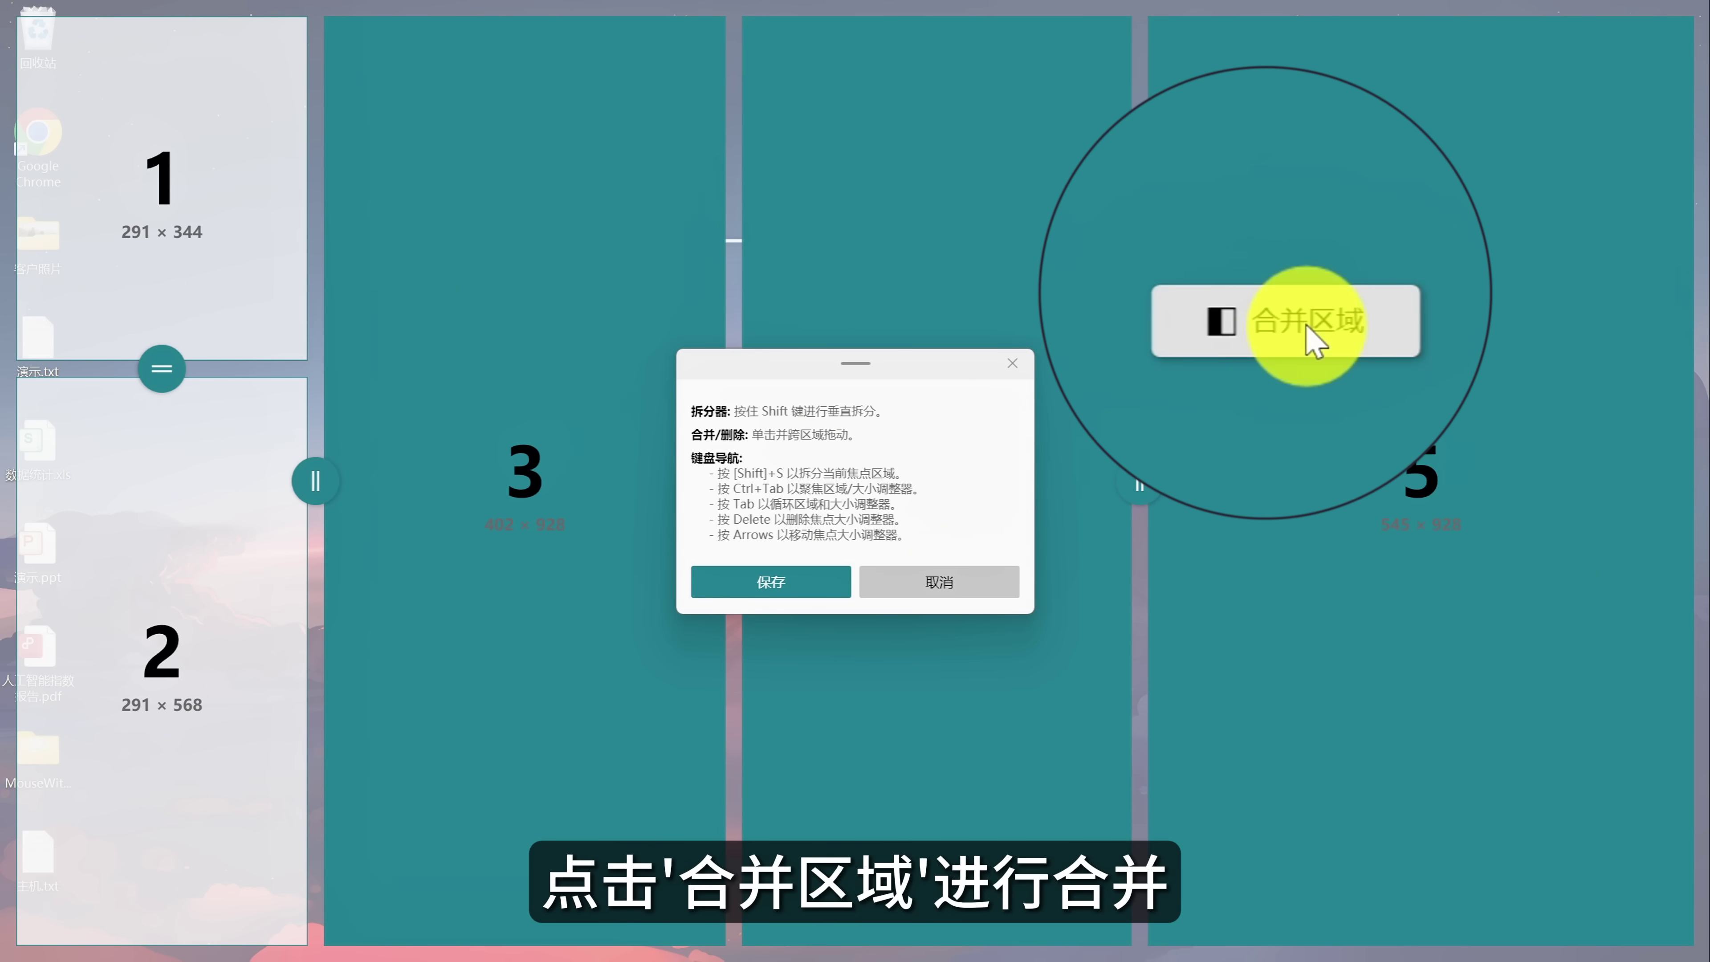
pyautogui.click(1286, 344)
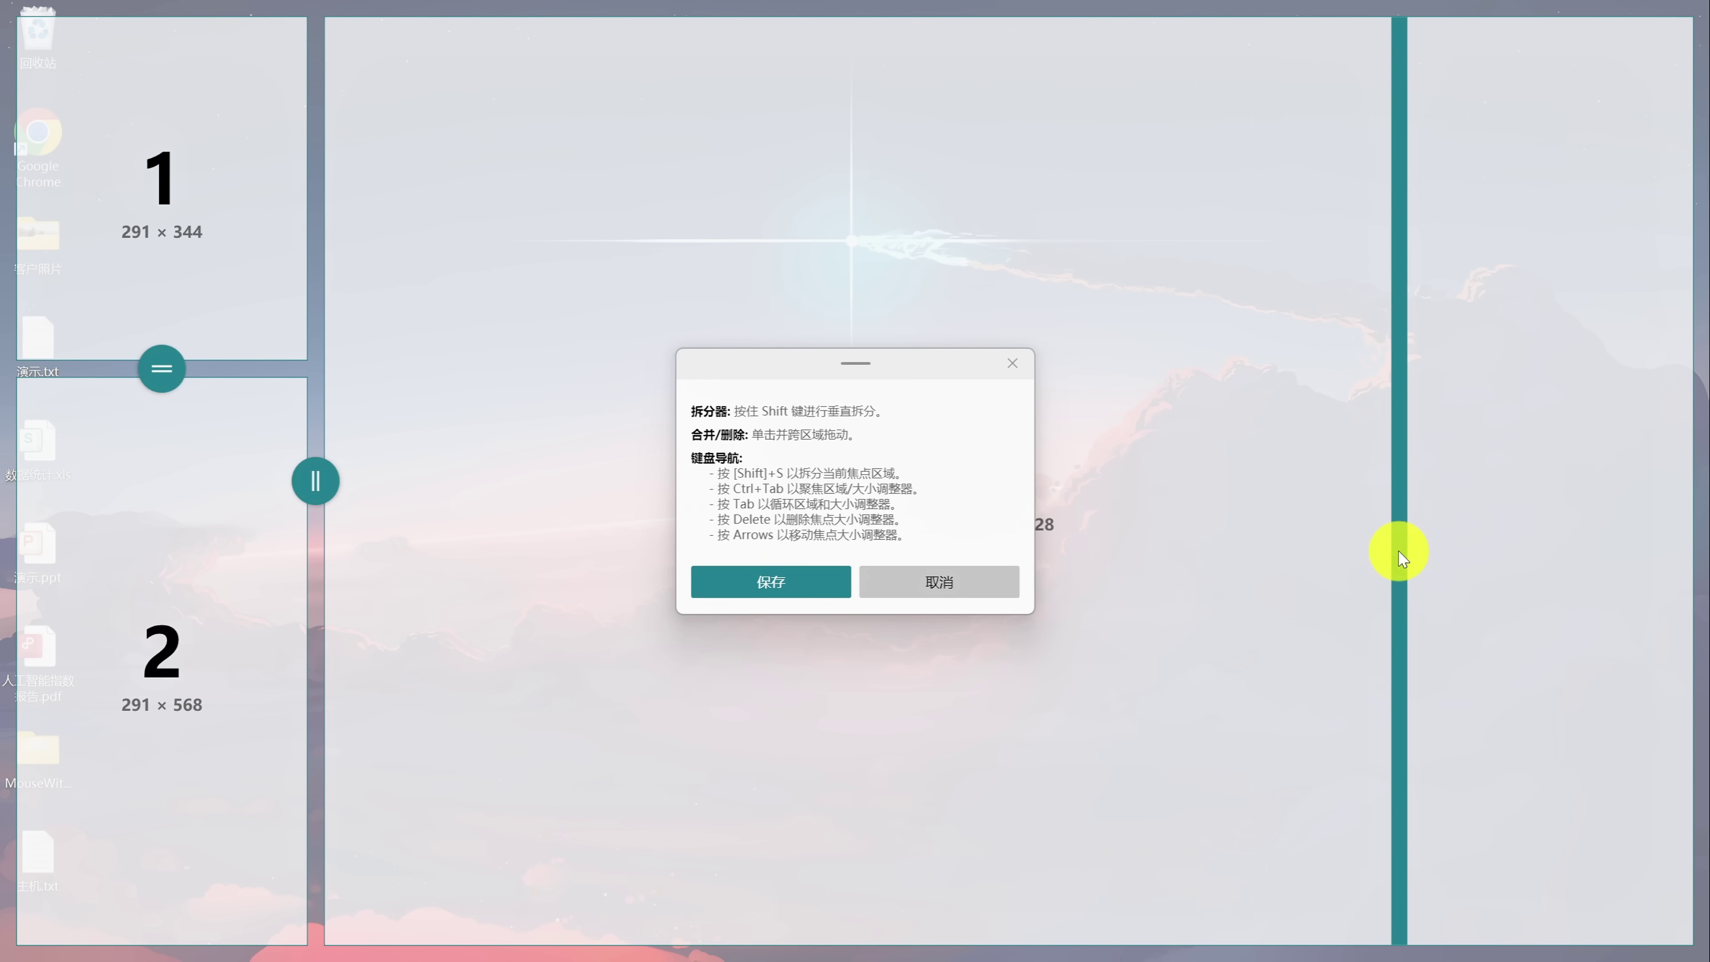
pyautogui.click(774, 586)
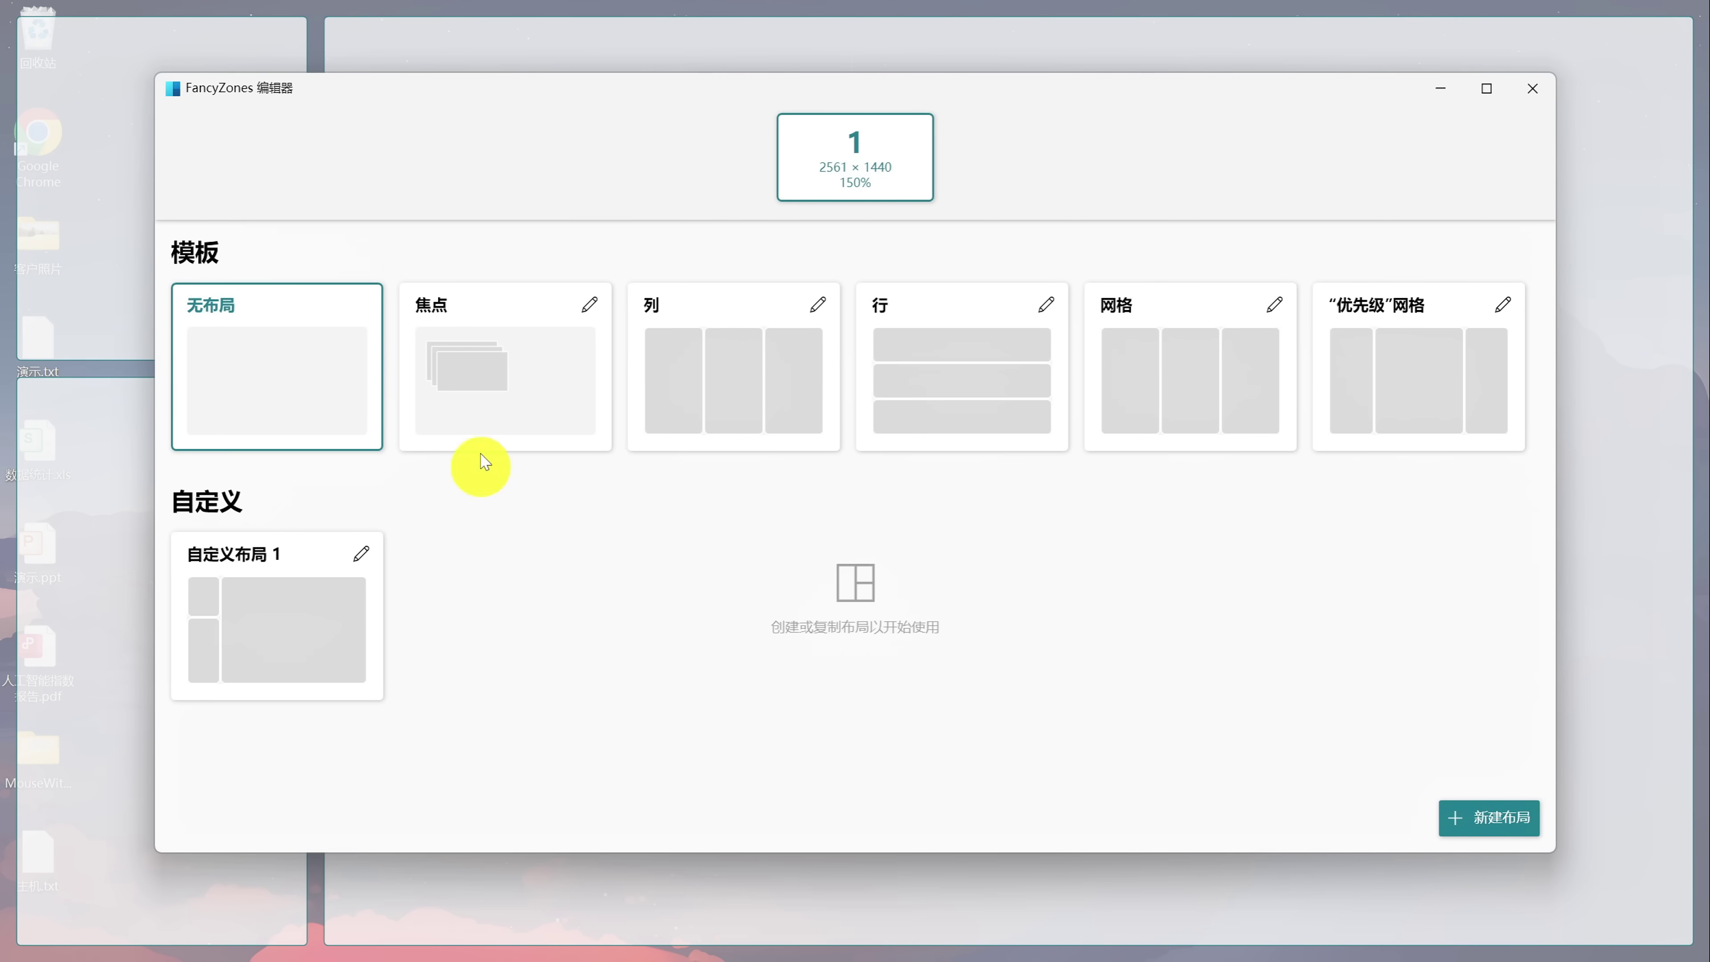
# Turn off 区域周围的空间 for 自定义布局 1 and save the layout.
pyautogui.moveTo(472, 92); pyautogui.dragTo(715, 108)
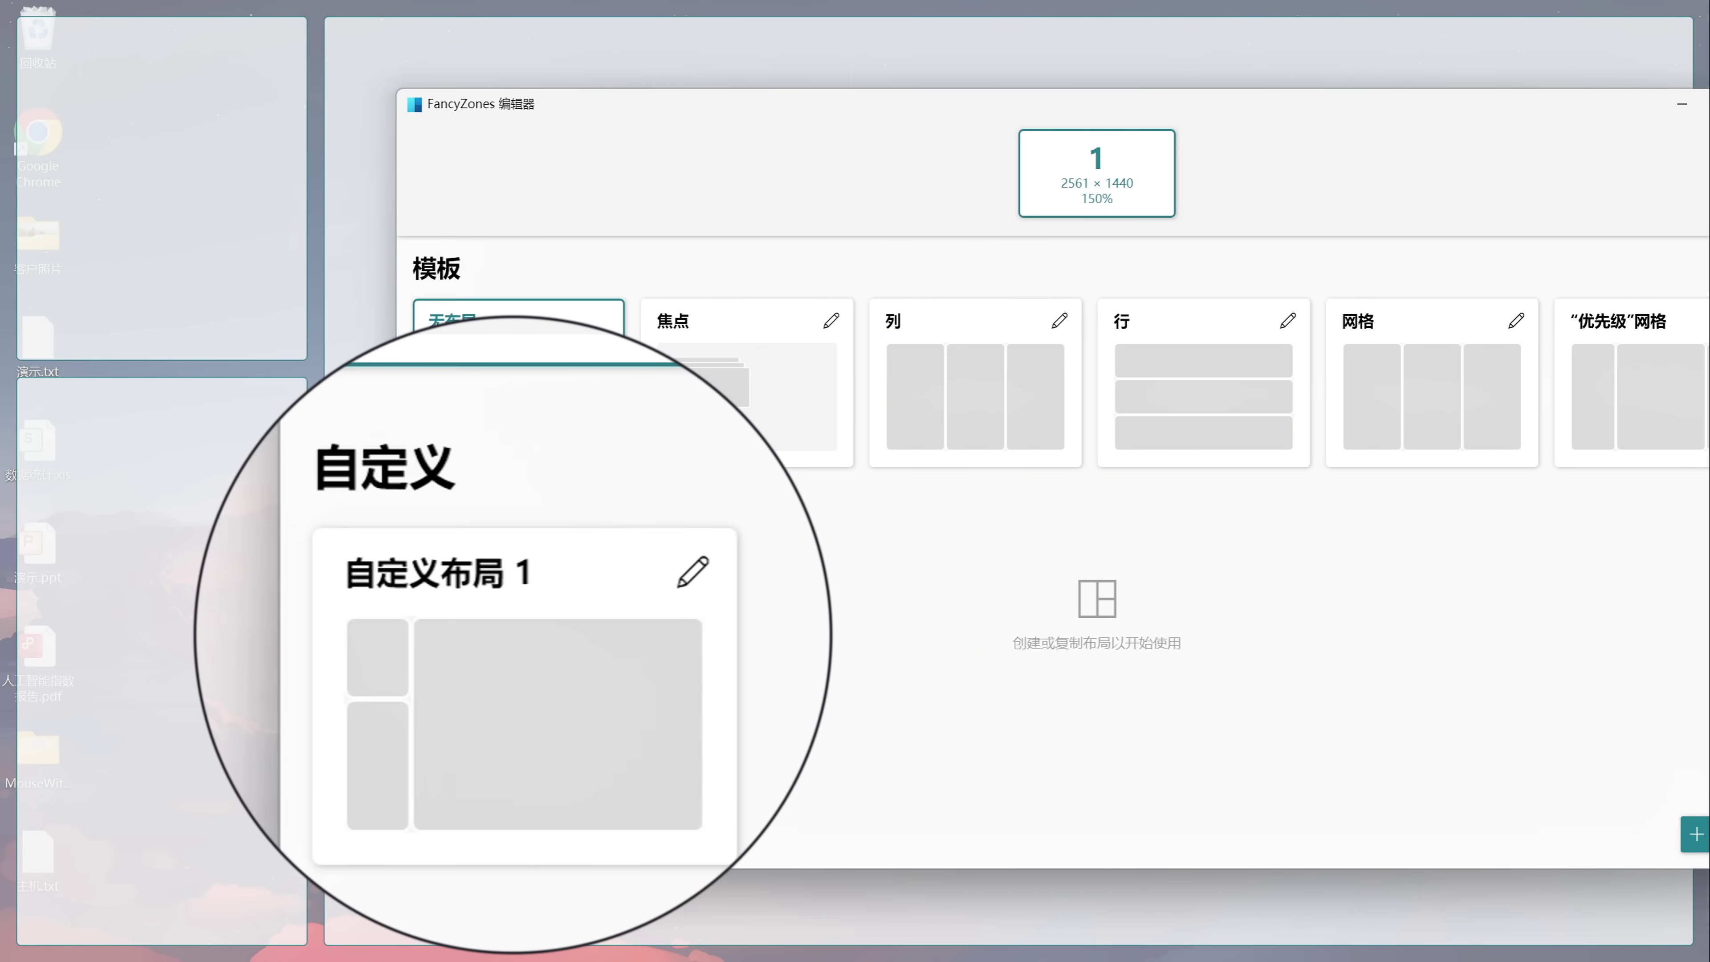
pyautogui.click(604, 570)
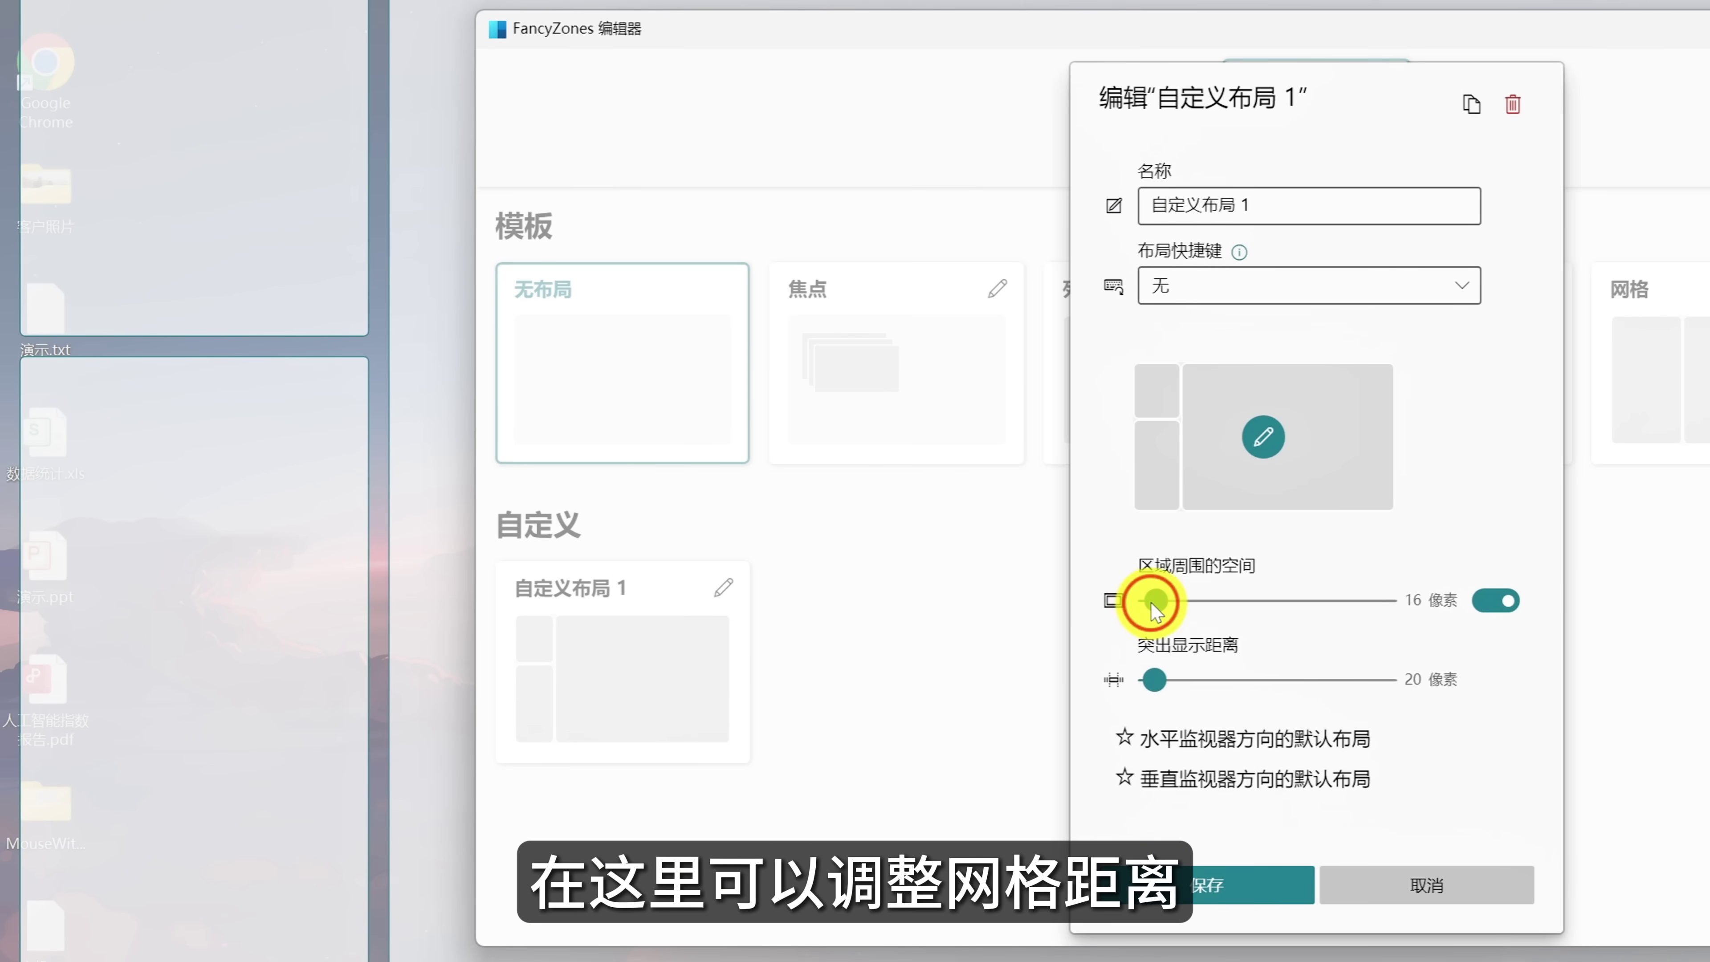
pyautogui.moveTo(1150, 603)
pyautogui.mouseDown()
pyautogui.moveTo(1182, 603)
pyautogui.moveTo(1138, 604)
pyautogui.moveTo(1157, 601)
pyautogui.mouseUp()
pyautogui.click(1485, 601)
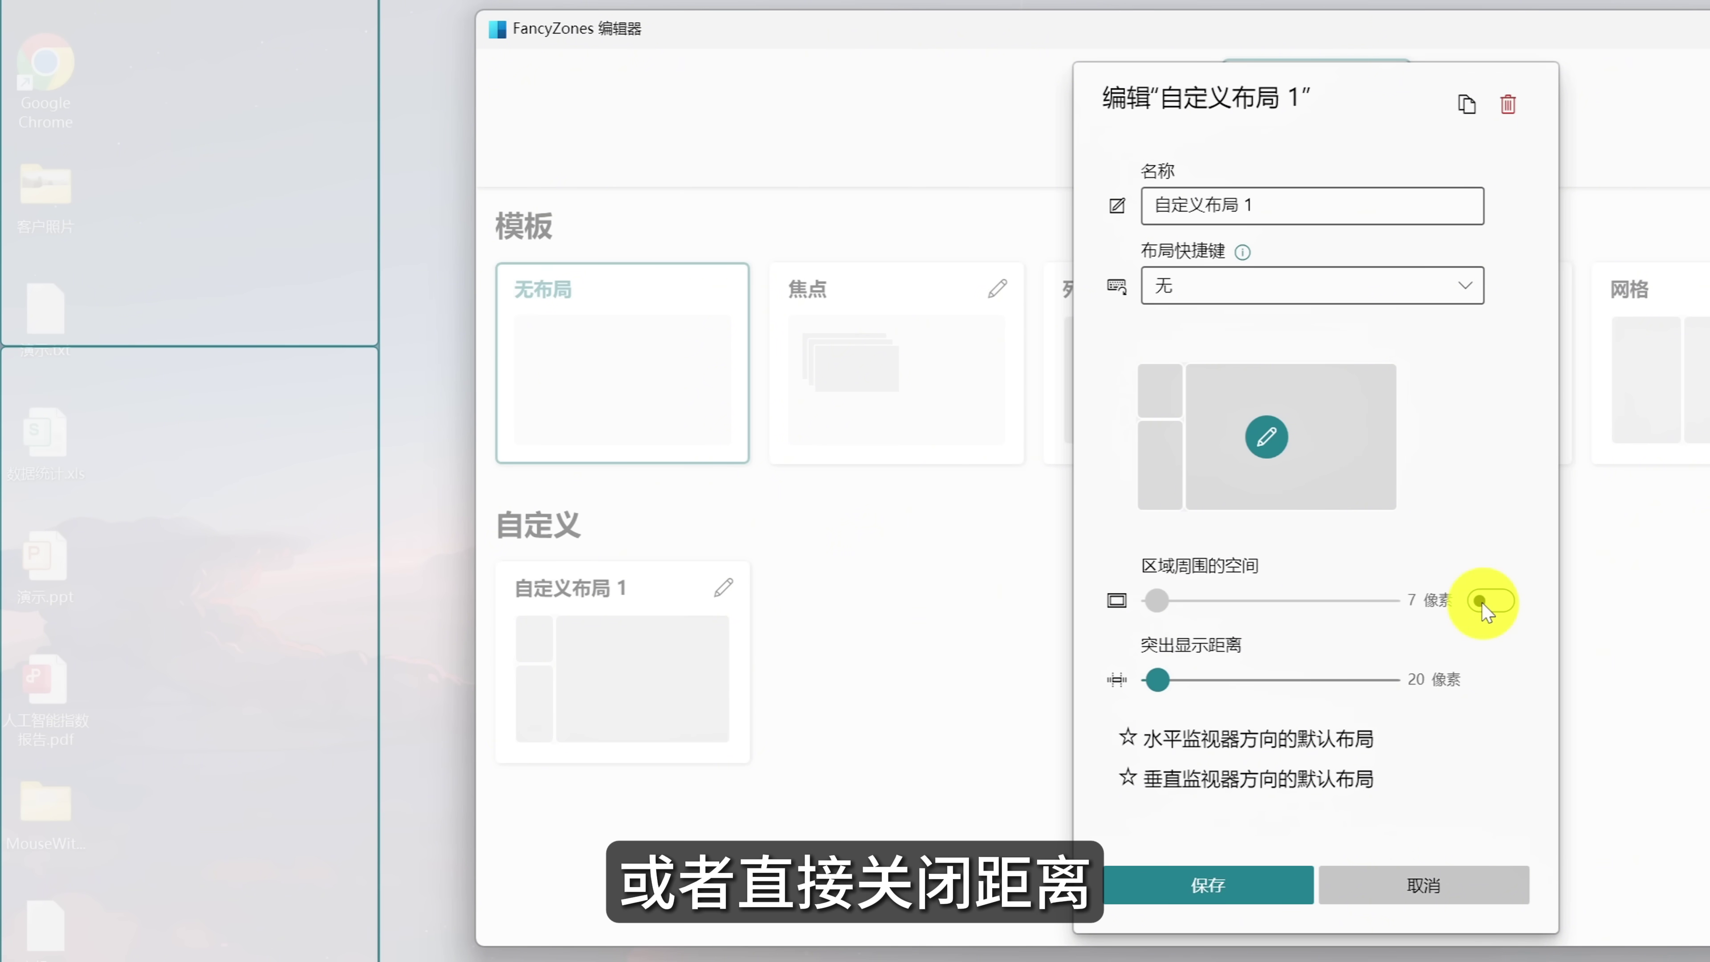
pyautogui.click(1198, 885)
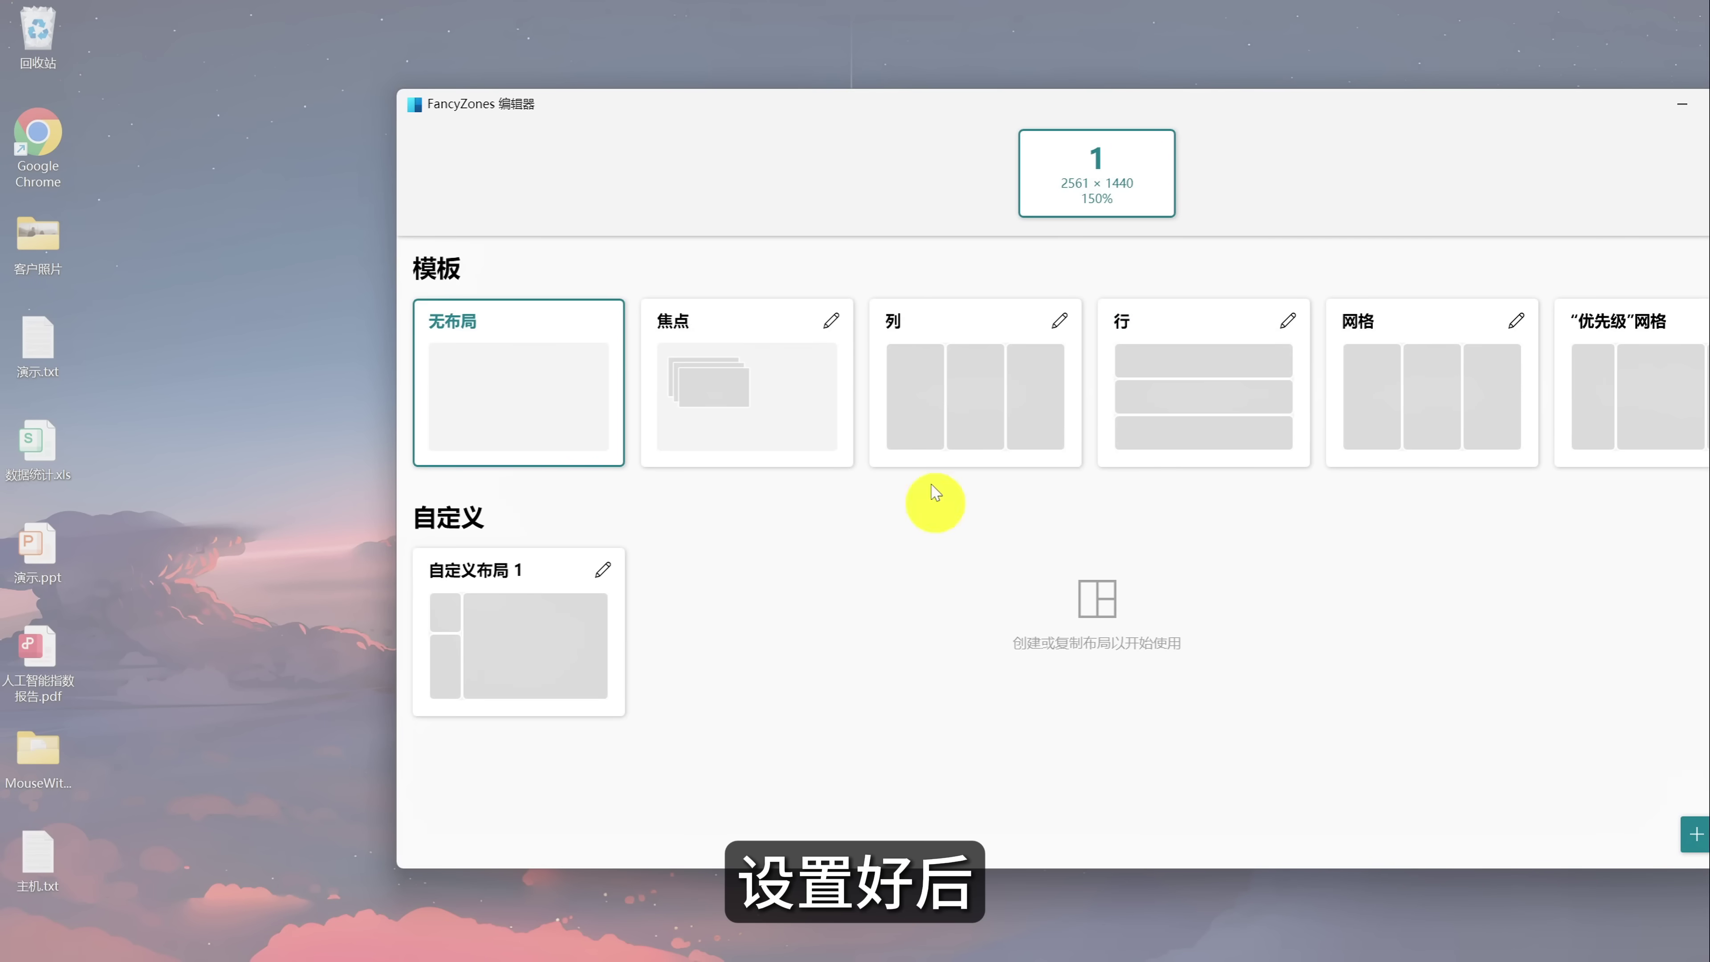
# Apply 自定义布局 1 as the active layout, close the editor, and switch back to 主机.txt.
pyautogui.moveTo(842, 124); pyautogui.dragTo(603, 128)
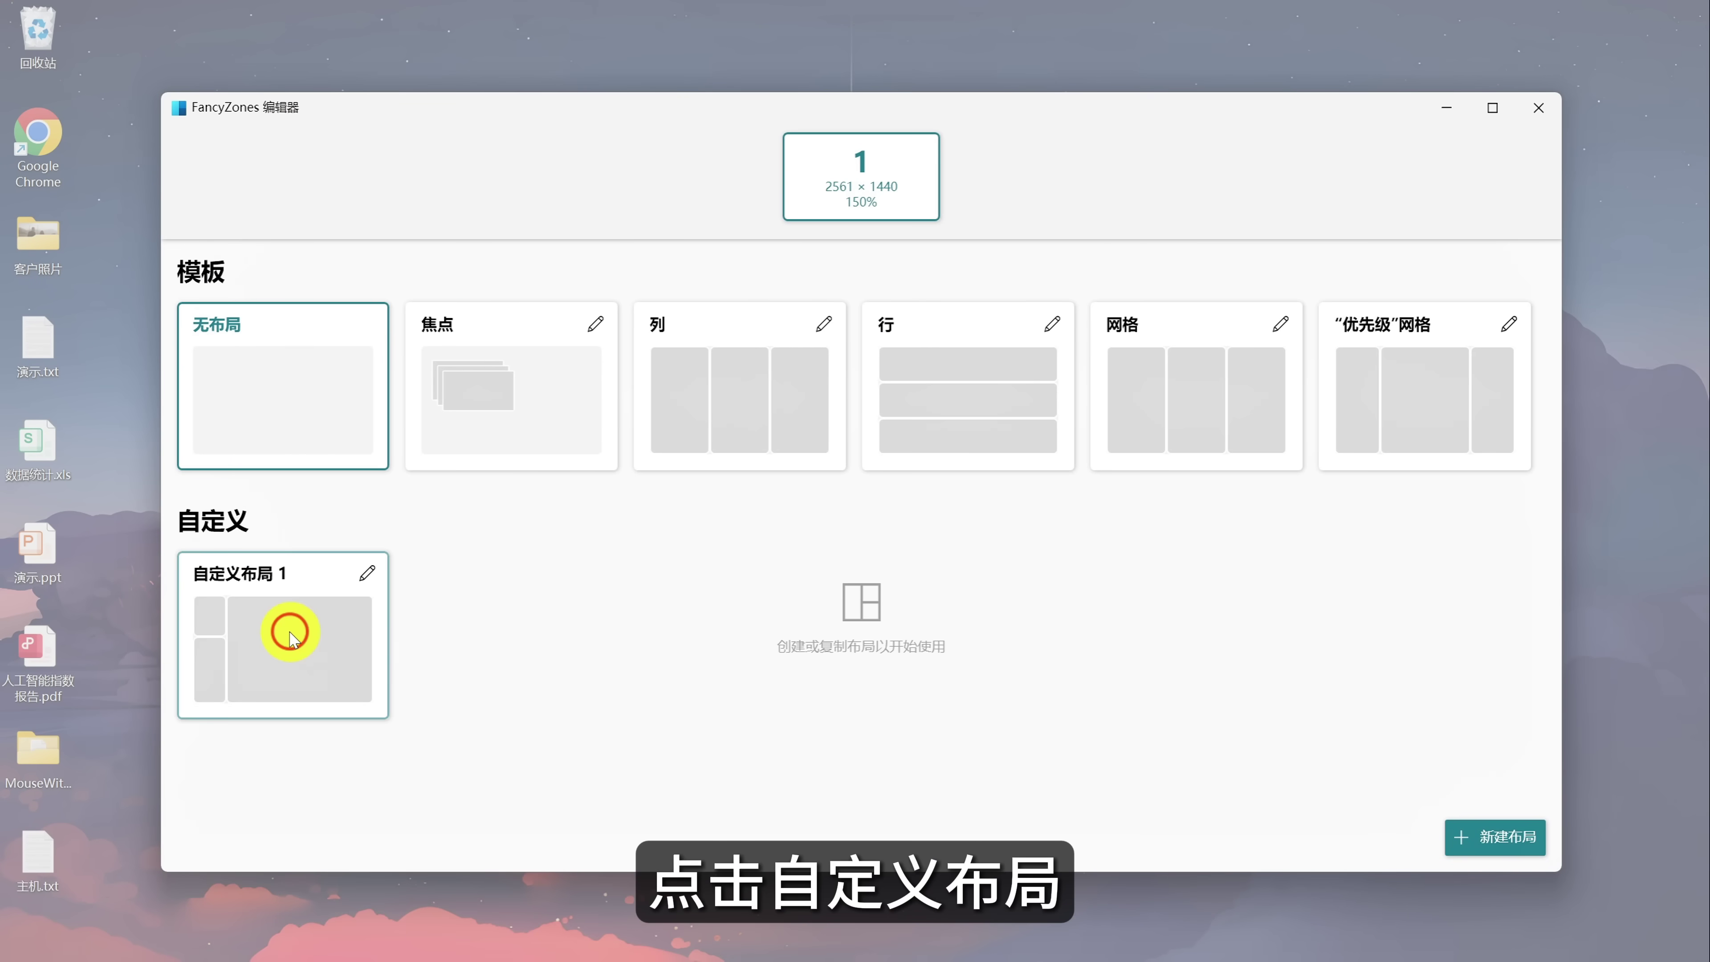
pyautogui.click(290, 637)
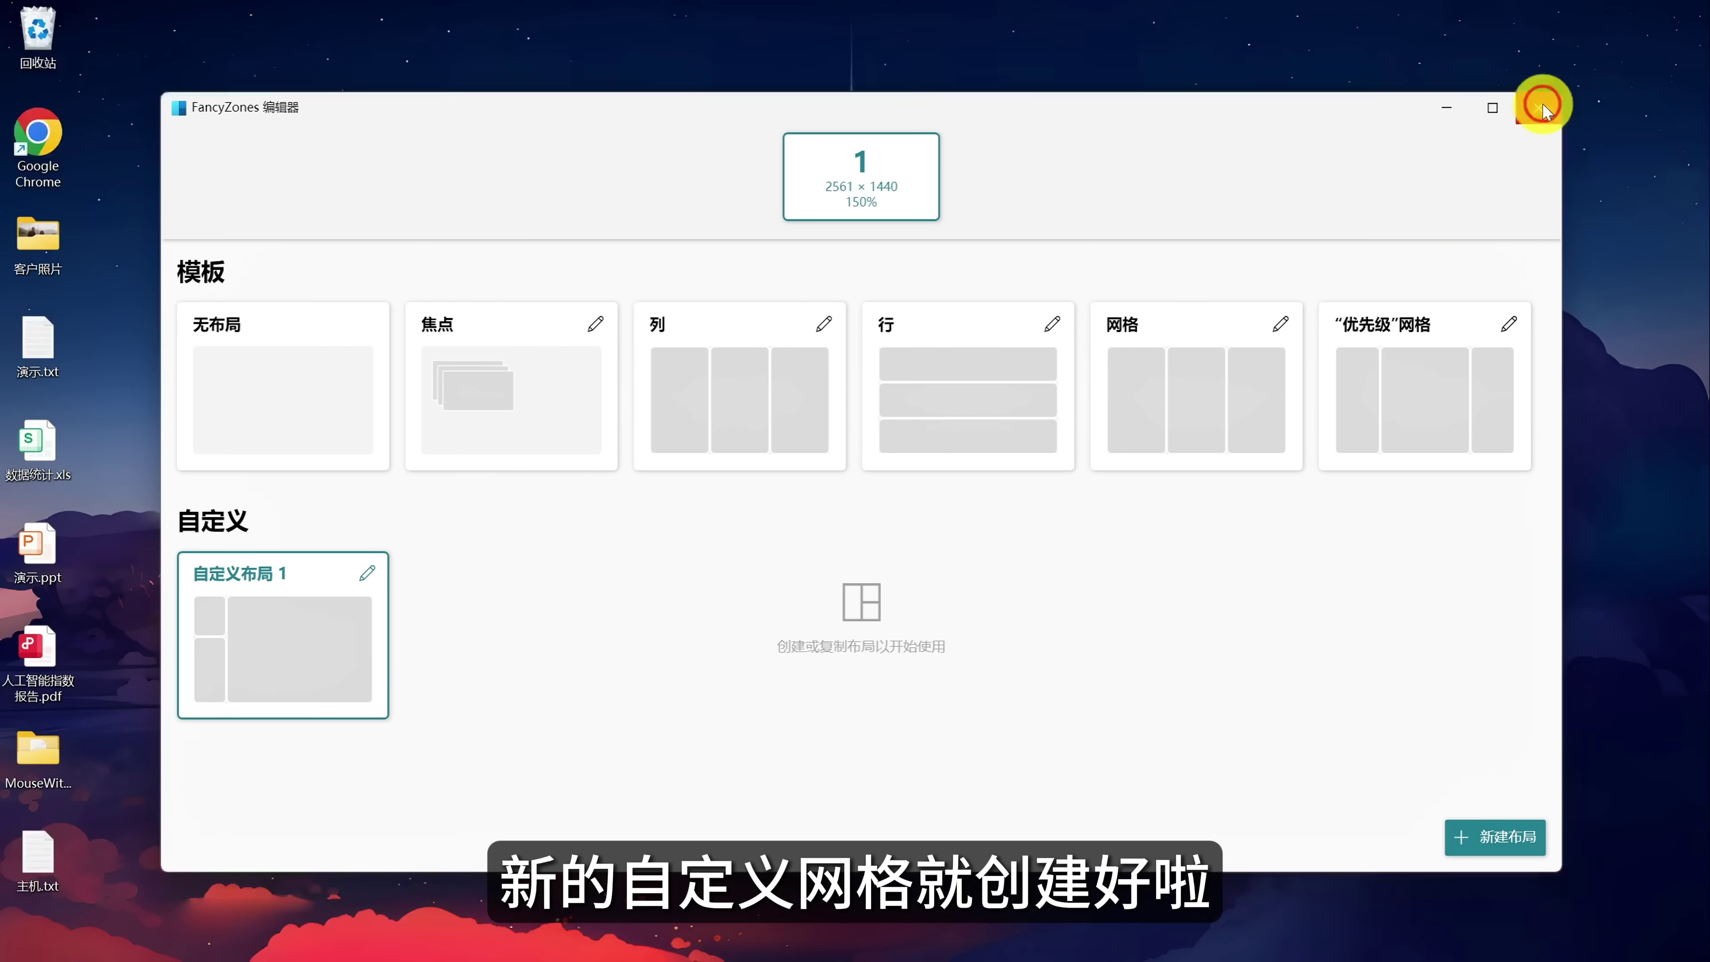
pyautogui.click(1540, 106)
pyautogui.hotkey('alt', 'Tab')
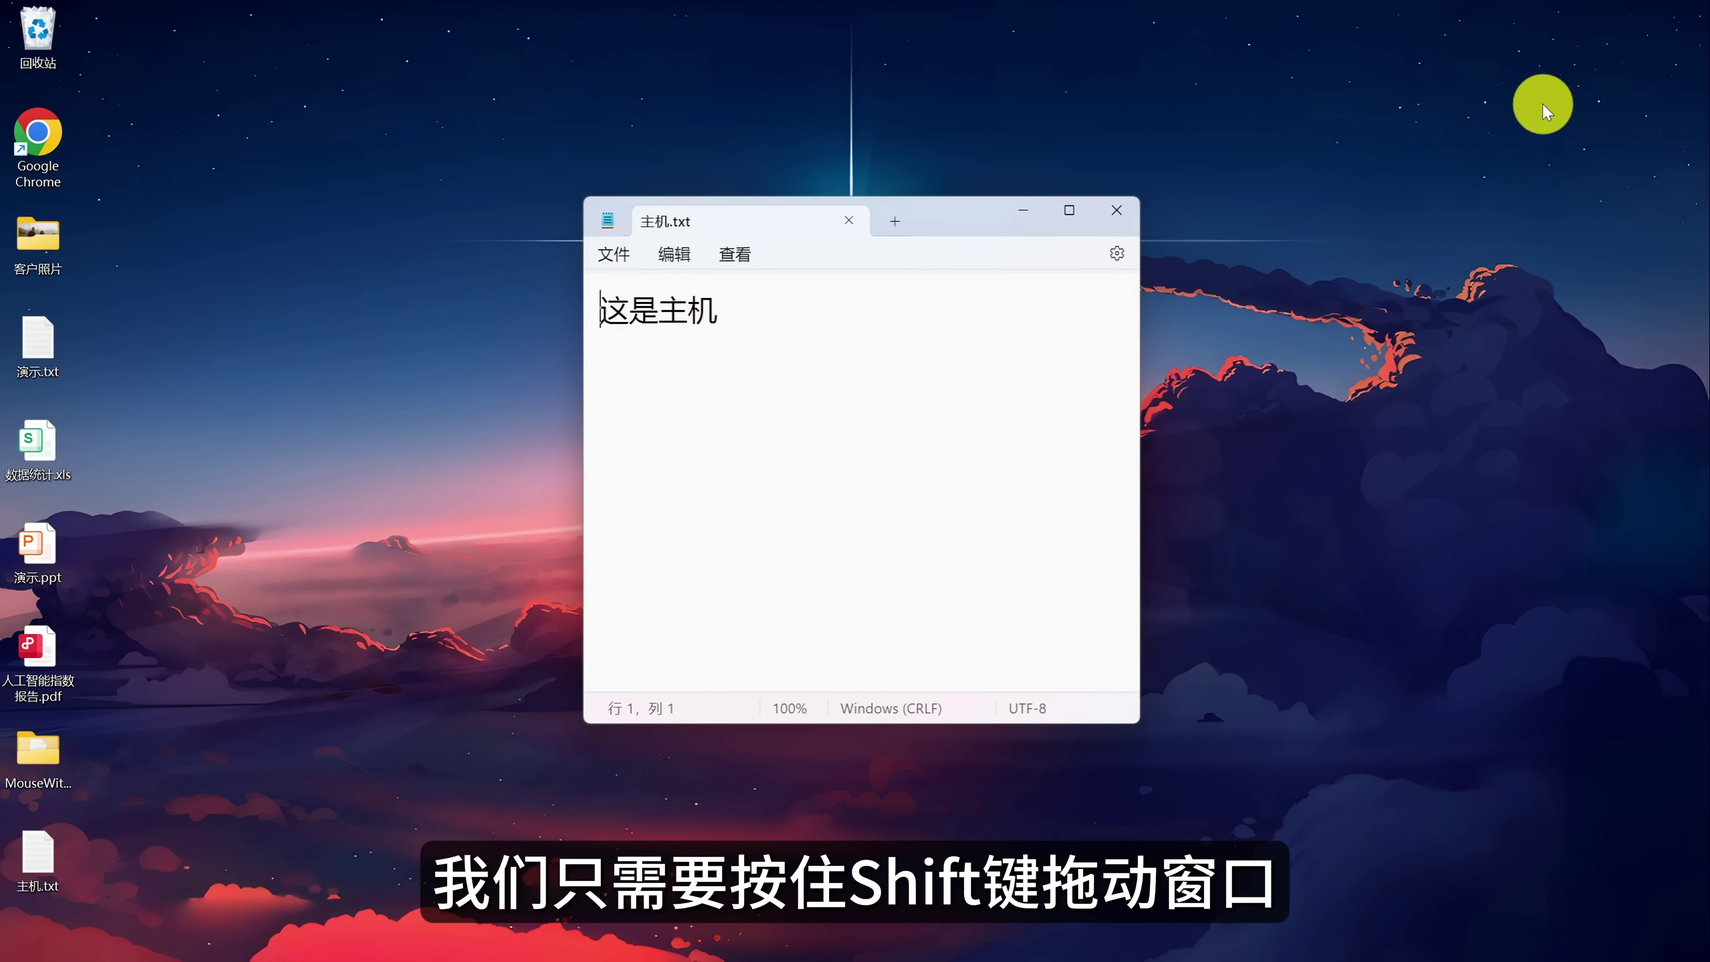
# Shift-drag the 主机.txt window into a zone of 自定义布局 1.
pyautogui.press('shift')
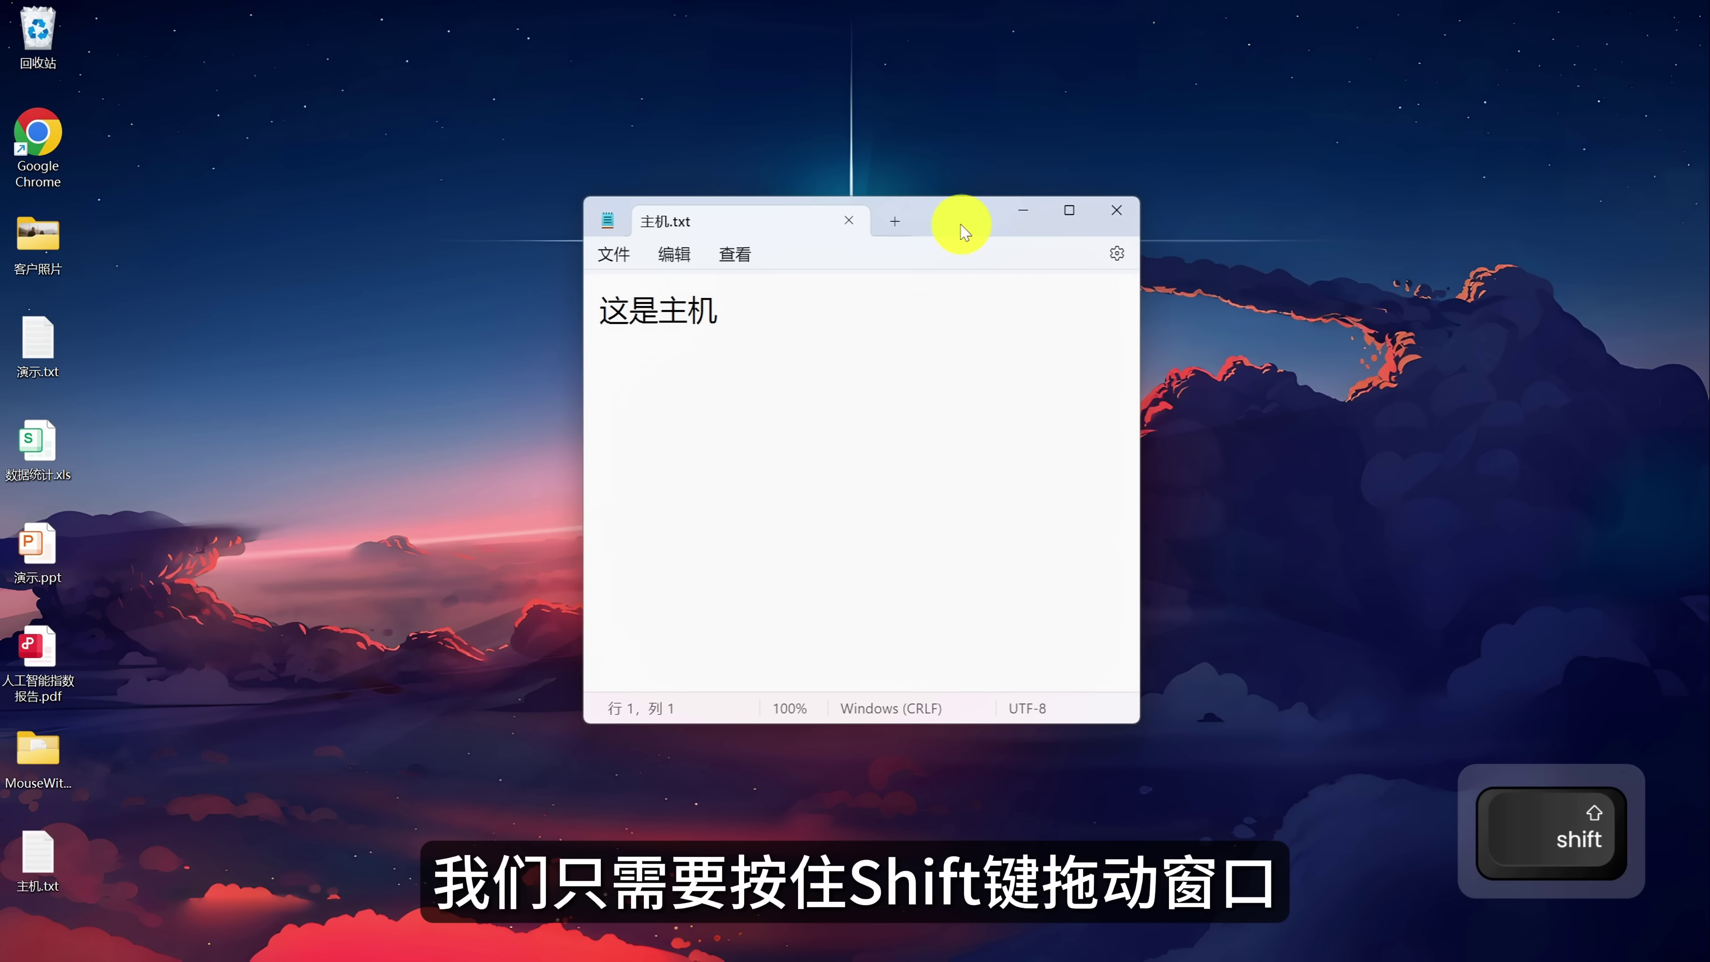
pyautogui.moveTo(961, 226); pyautogui.dragTo(232, 459)
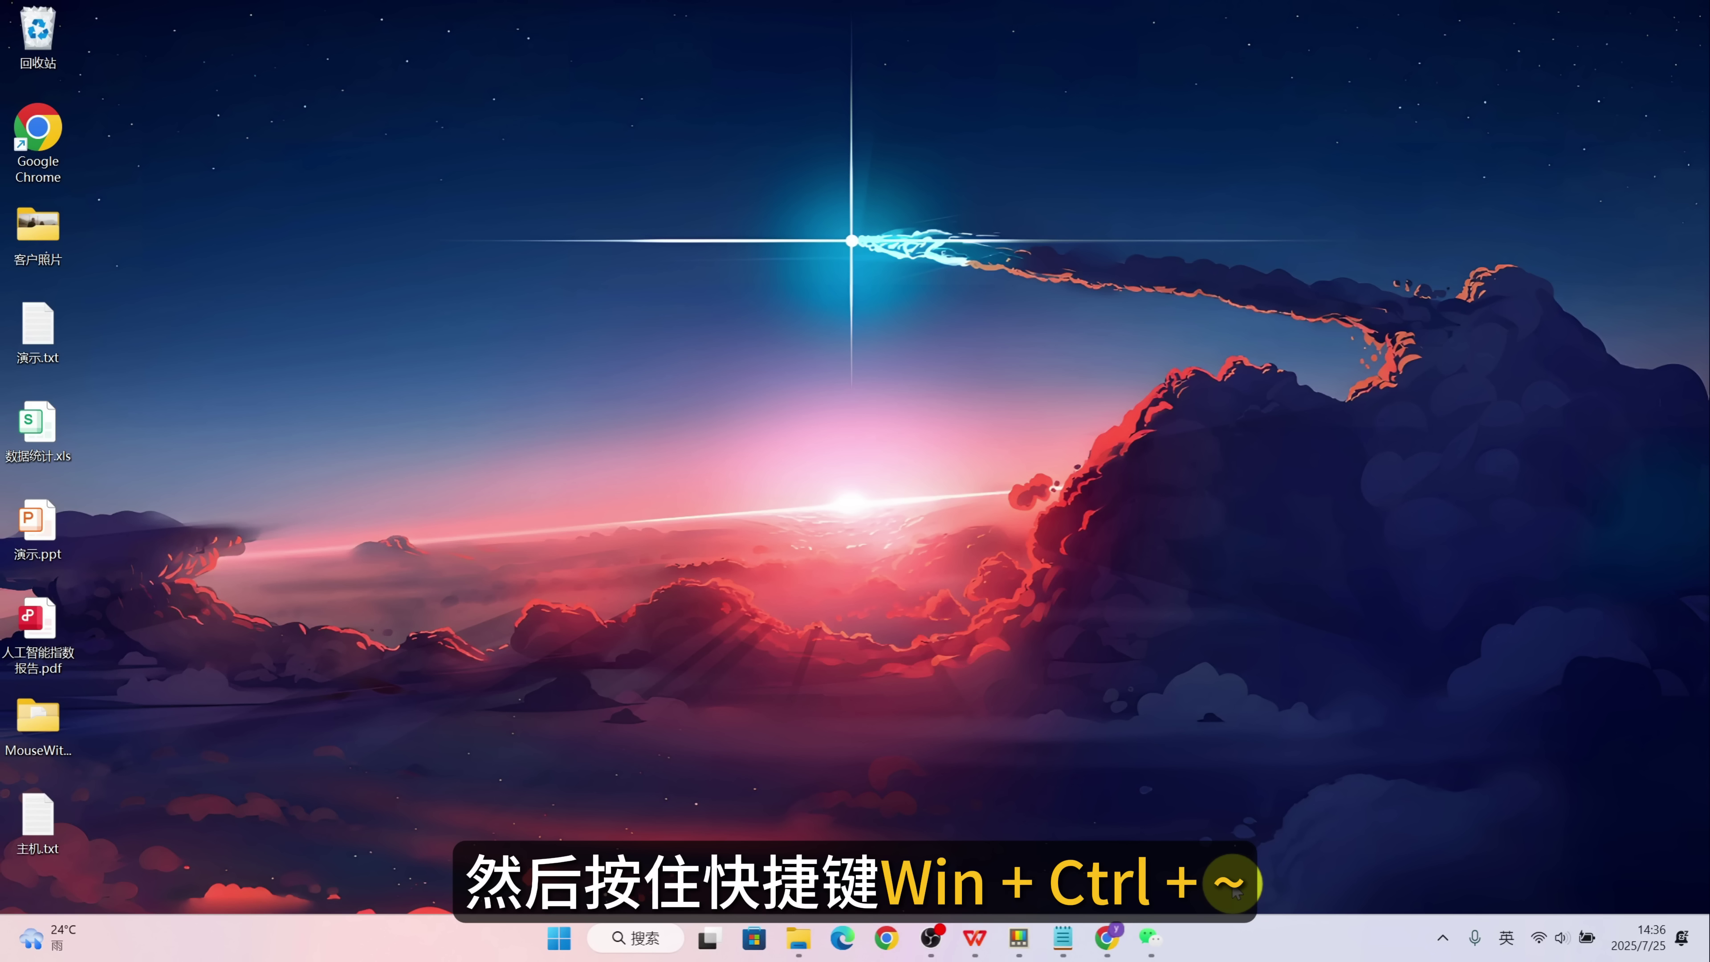
# Capture the open apps as 工作区 1 with a desktop shortcut, then double-click that icon to launch it.
pyautogui.press('super+ctrl+grave')
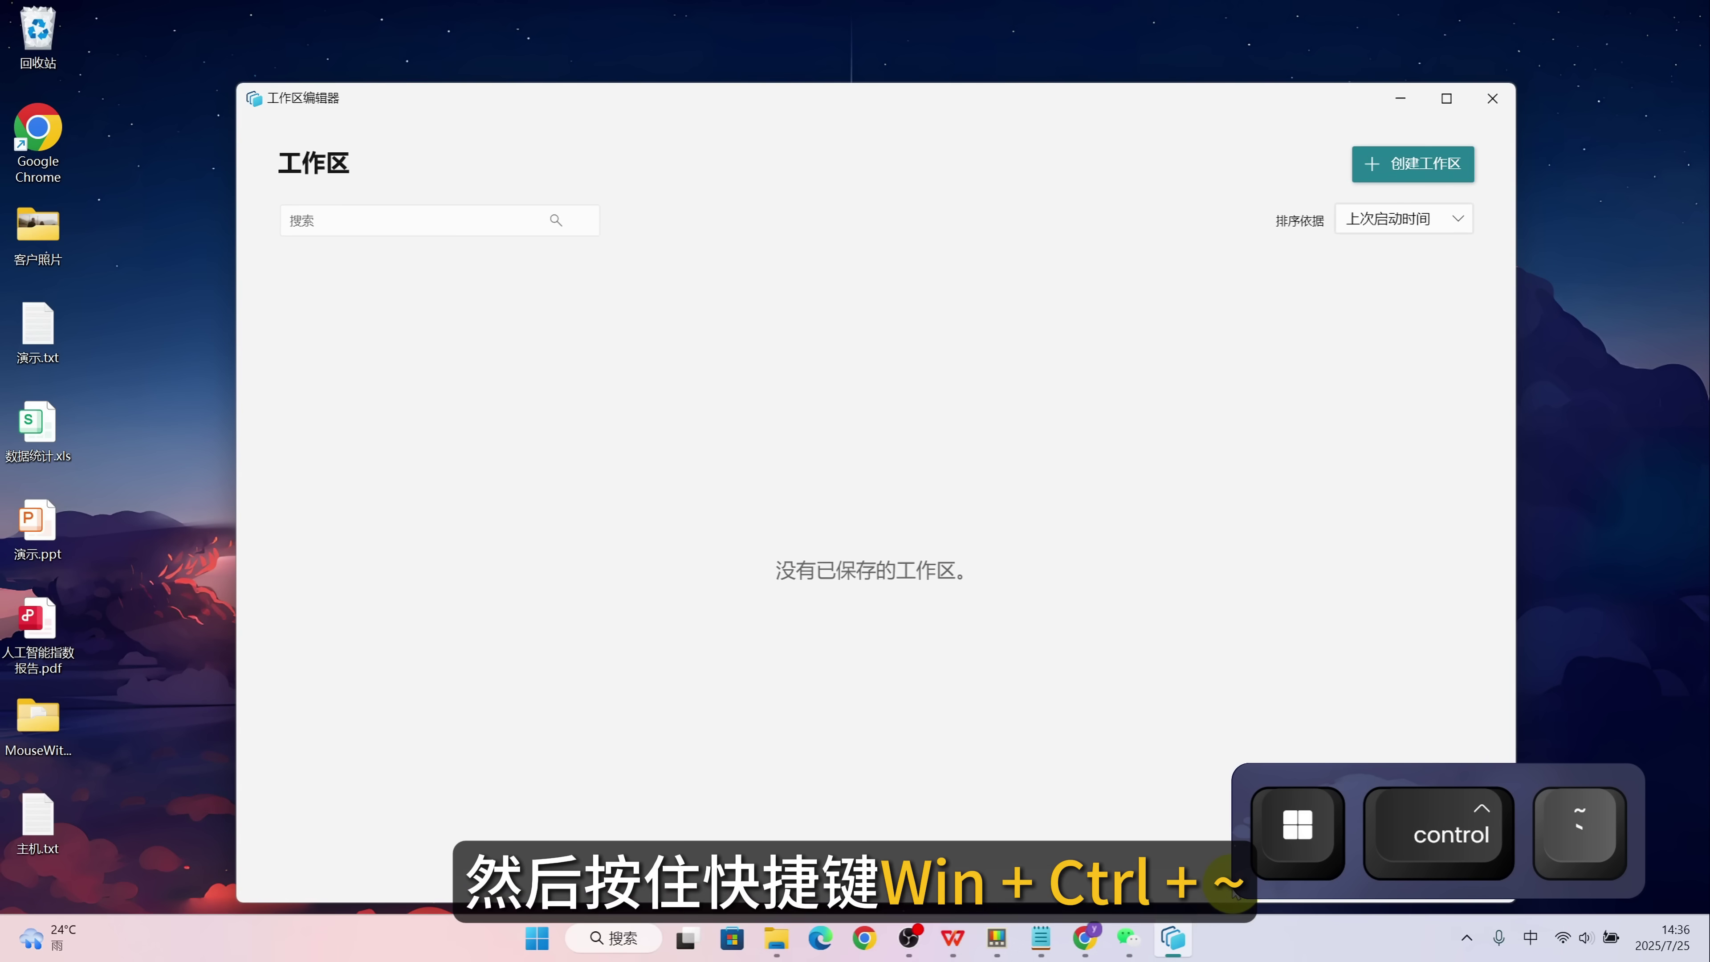
pyautogui.click(1426, 163)
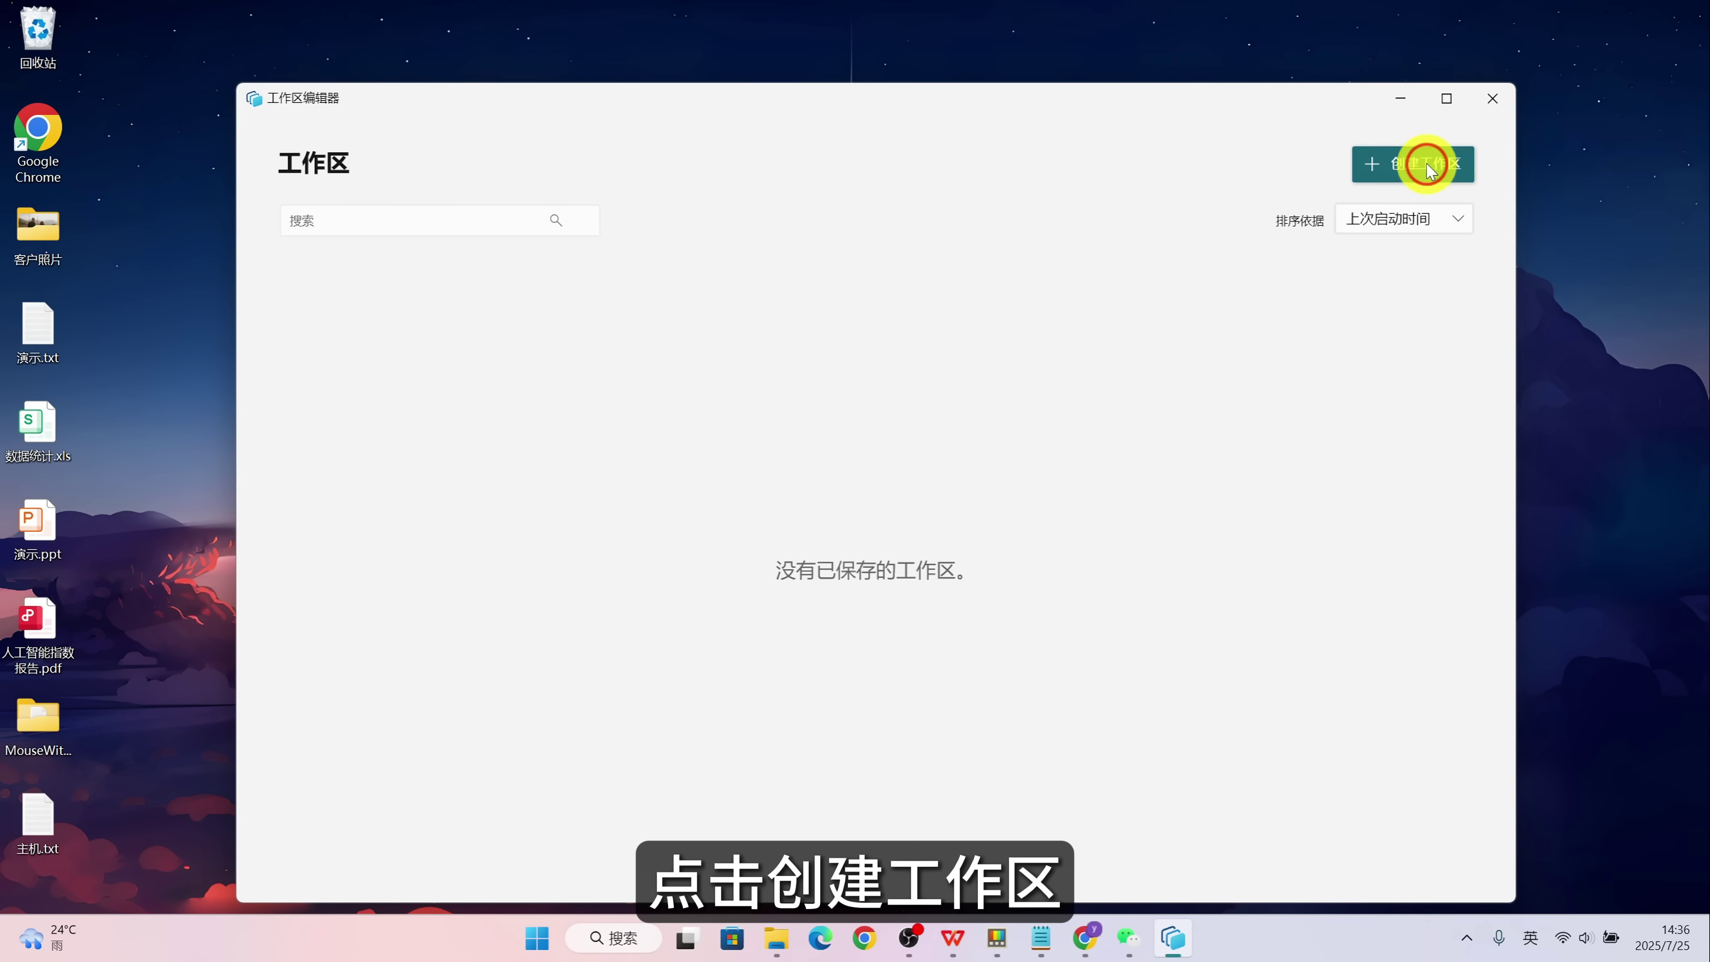
pyautogui.click(962, 466)
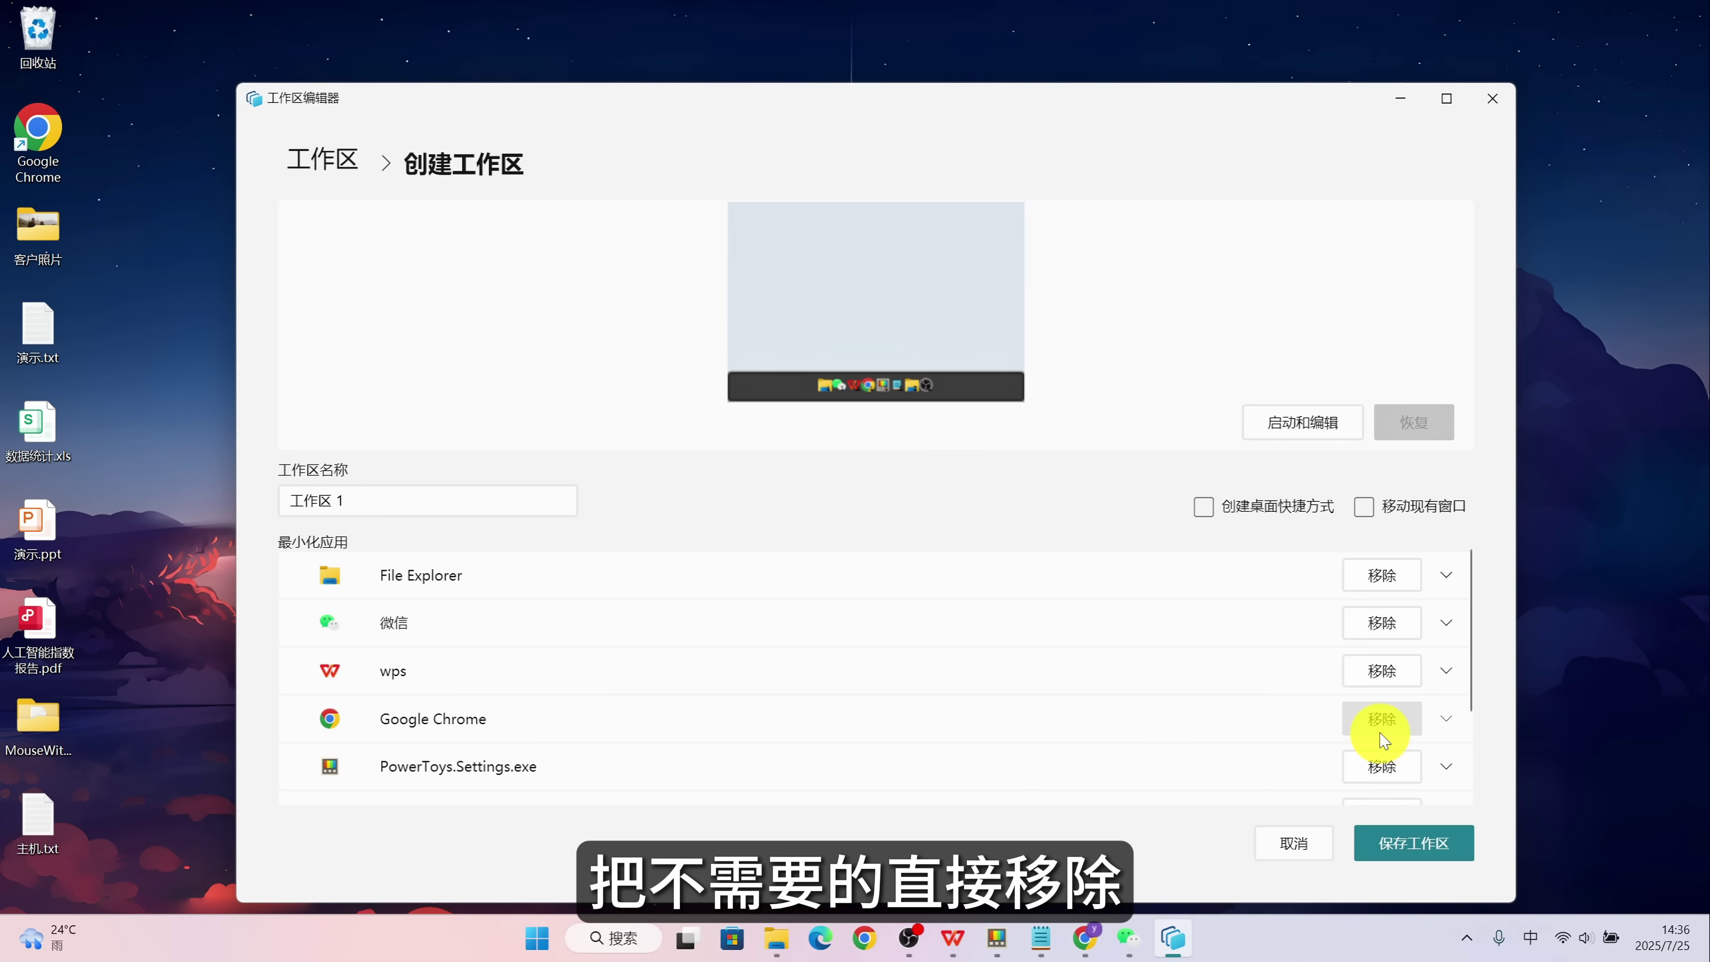
pyautogui.click(1203, 506)
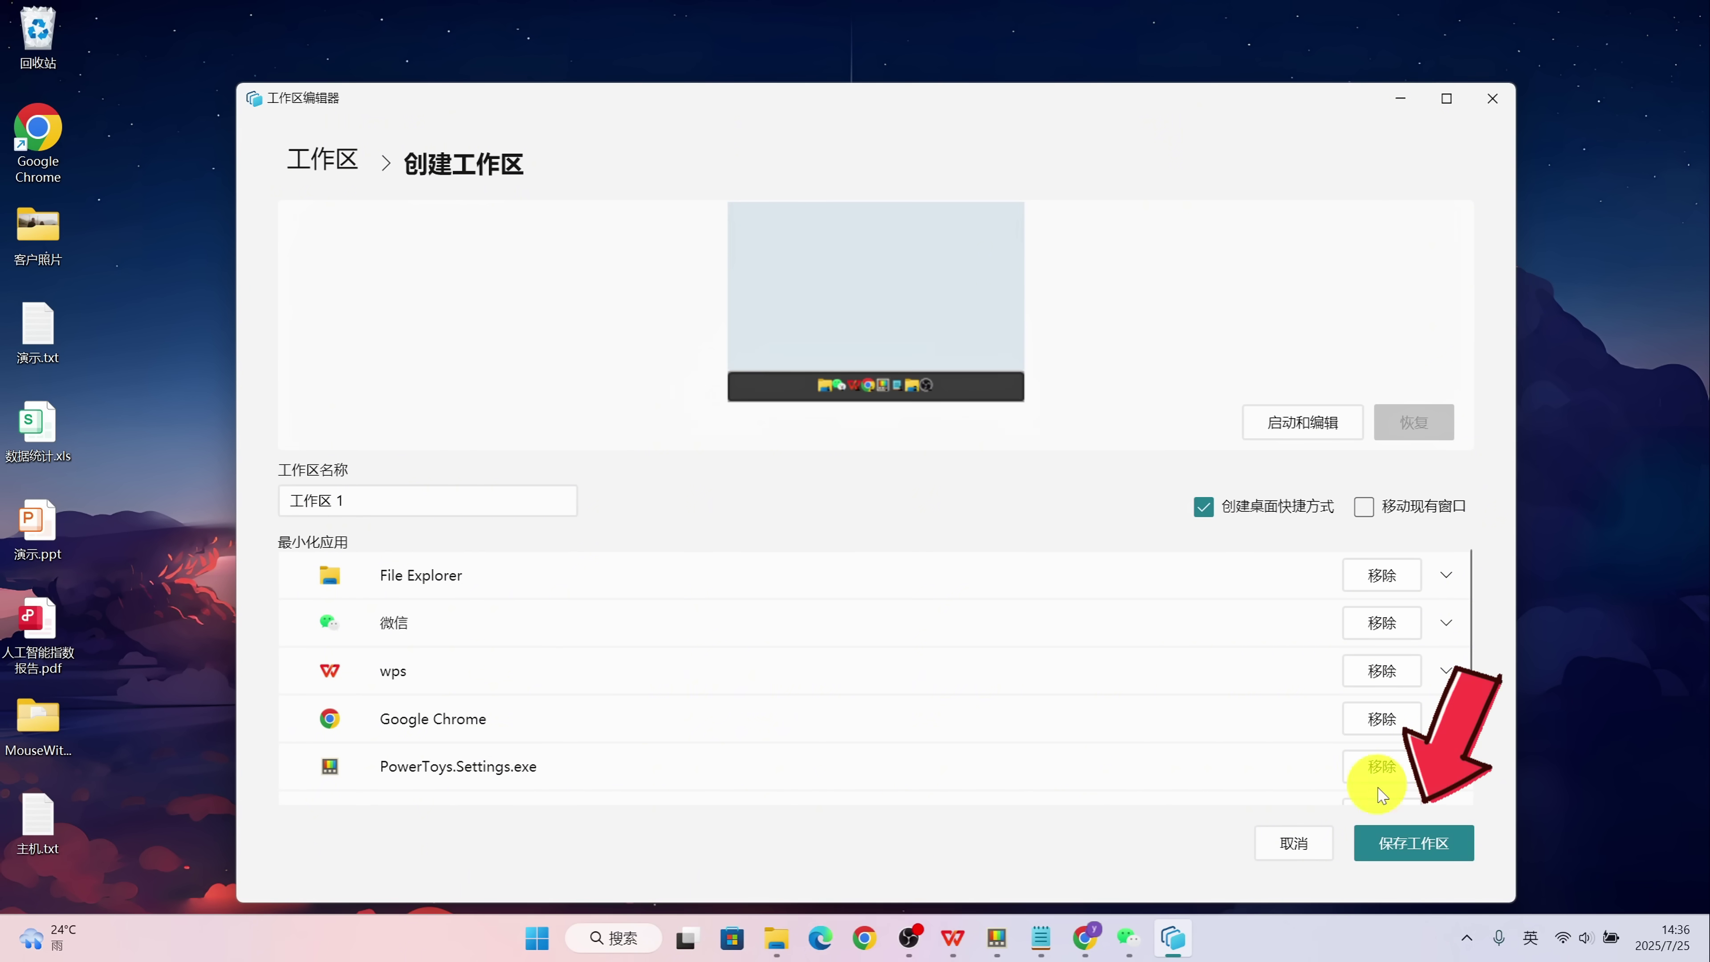
pyautogui.click(1414, 843)
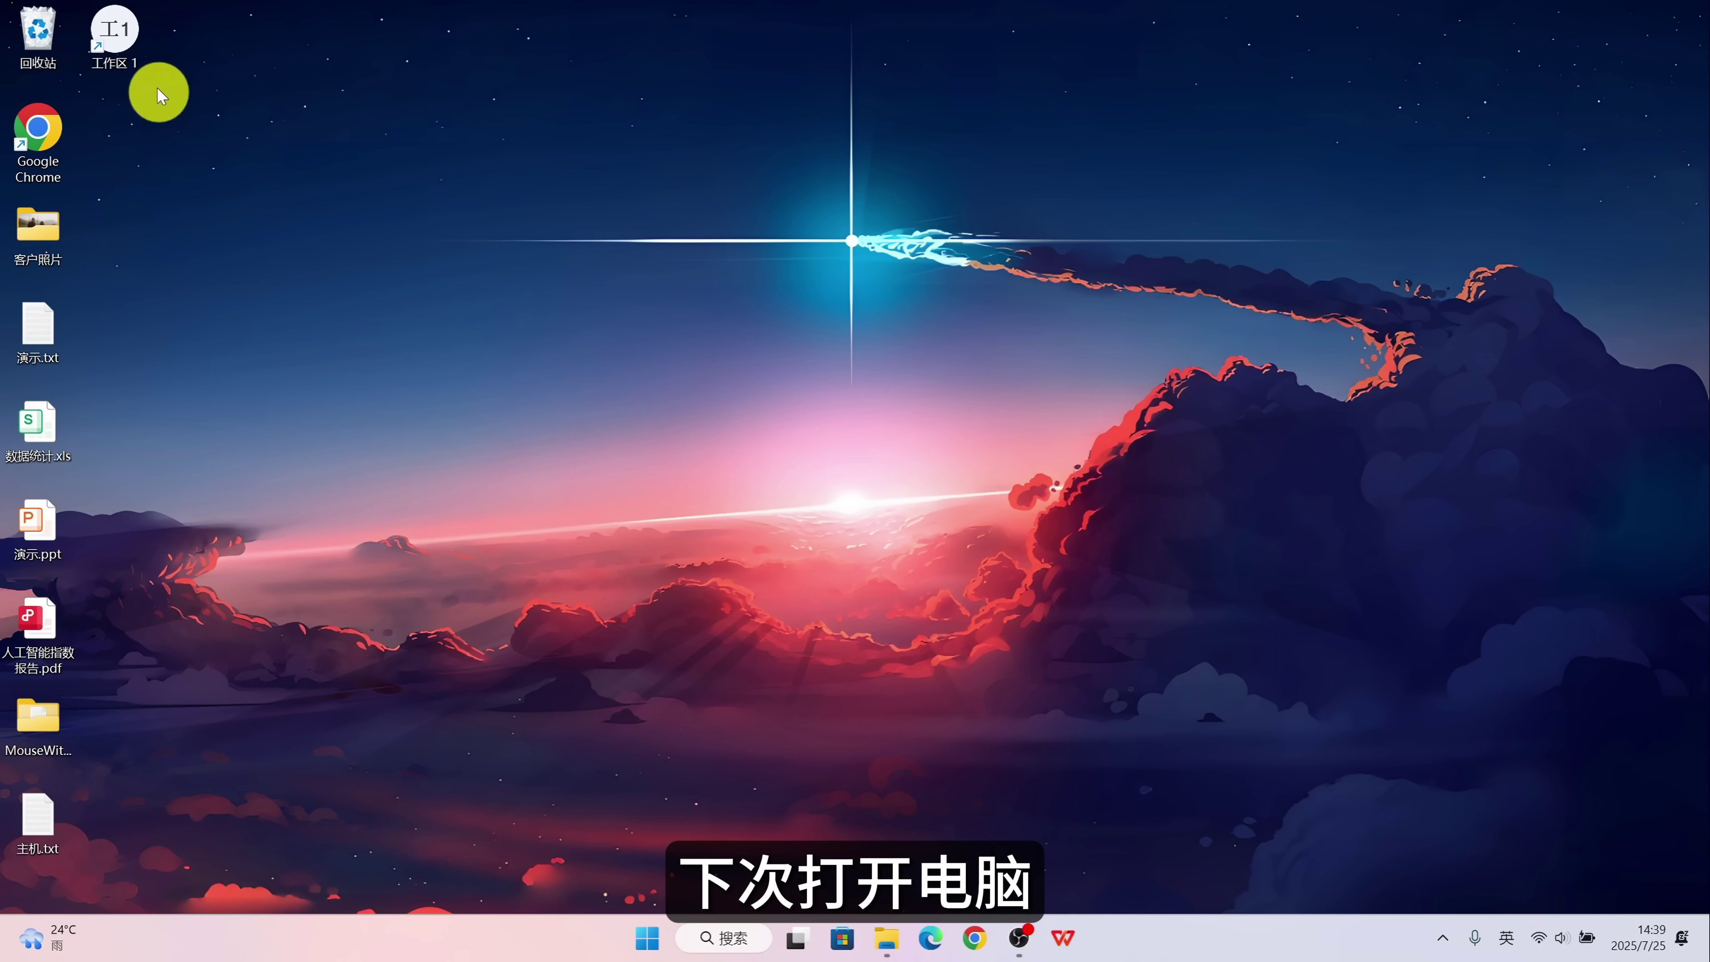
pyautogui.doubleClick(125, 50)
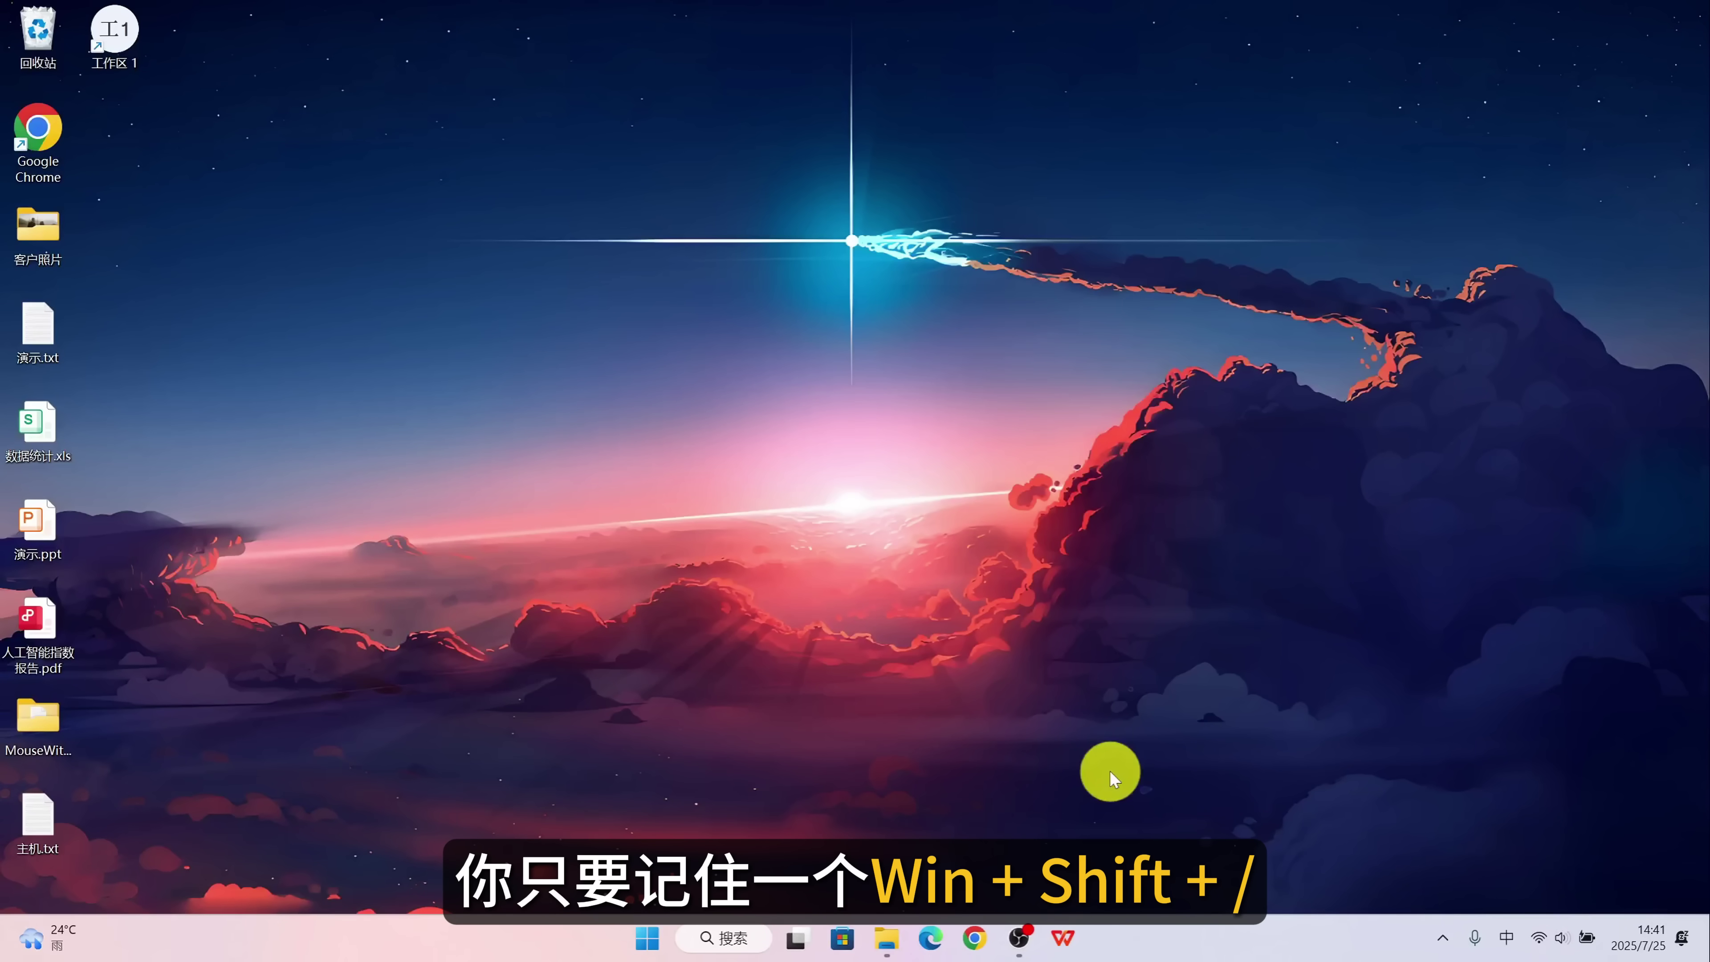
# Show the Shortcut Guide overlay with Win+Shift+/.
pyautogui.press('super+shift+slash')
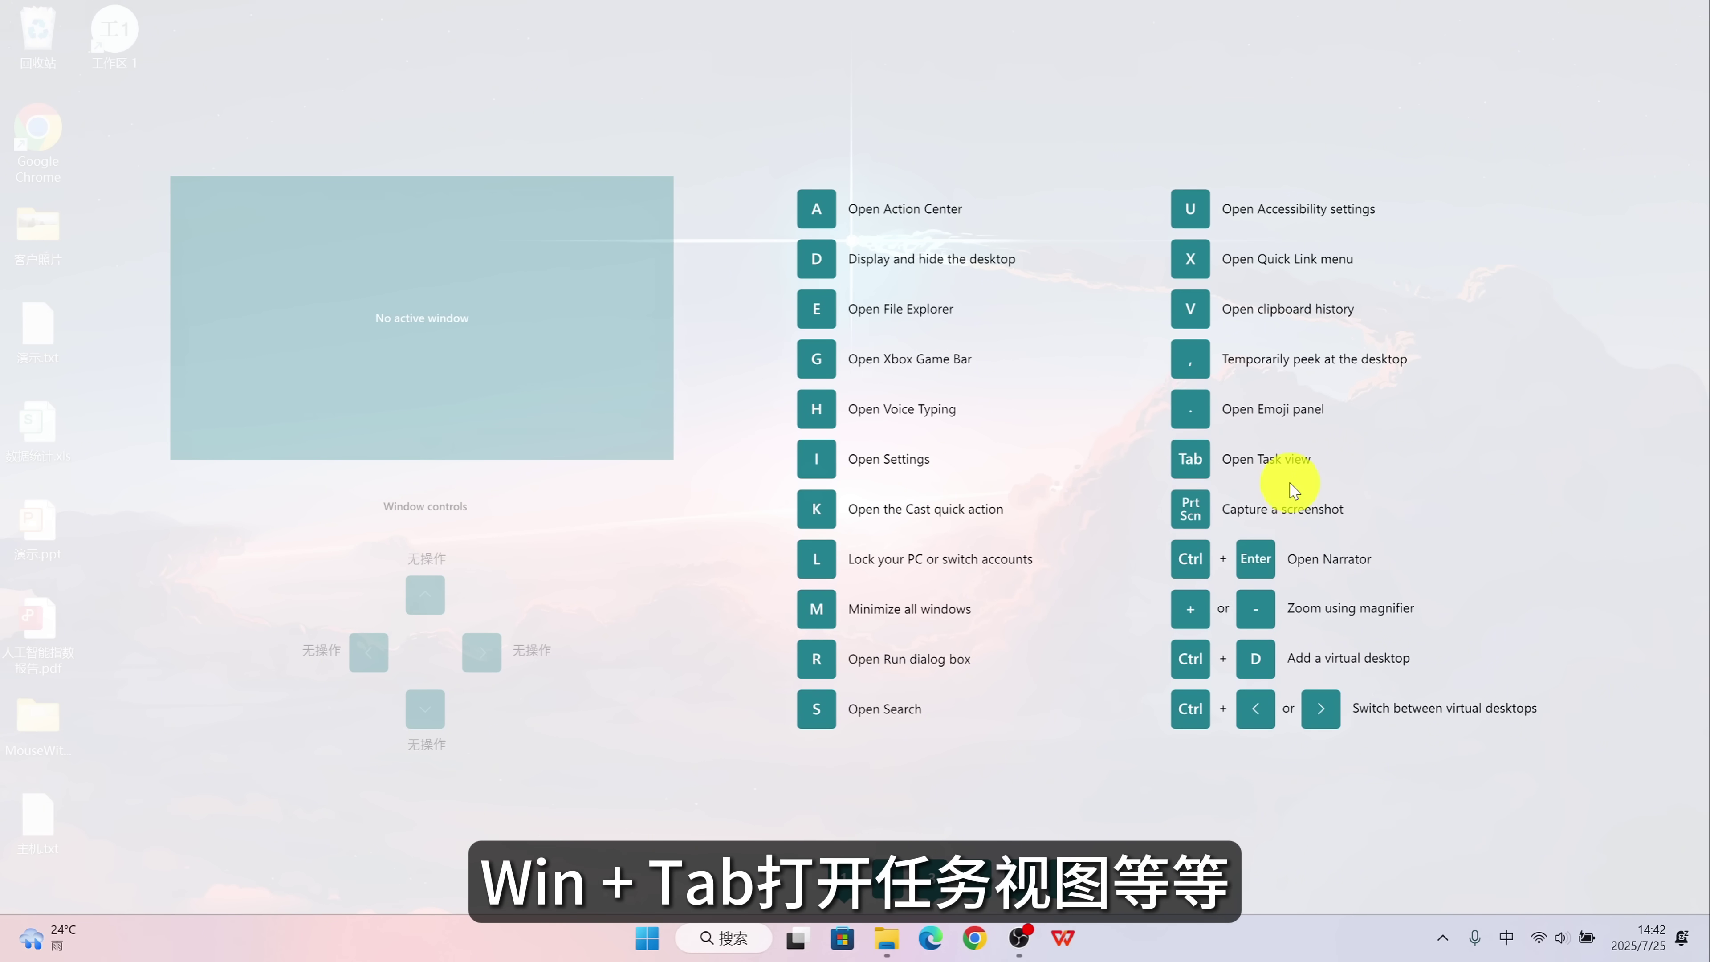
# Open Microsoft Store, File Explorer and Edge with Win+1/2/3, then minimise them in reverse order.
pyautogui.press('super+1')
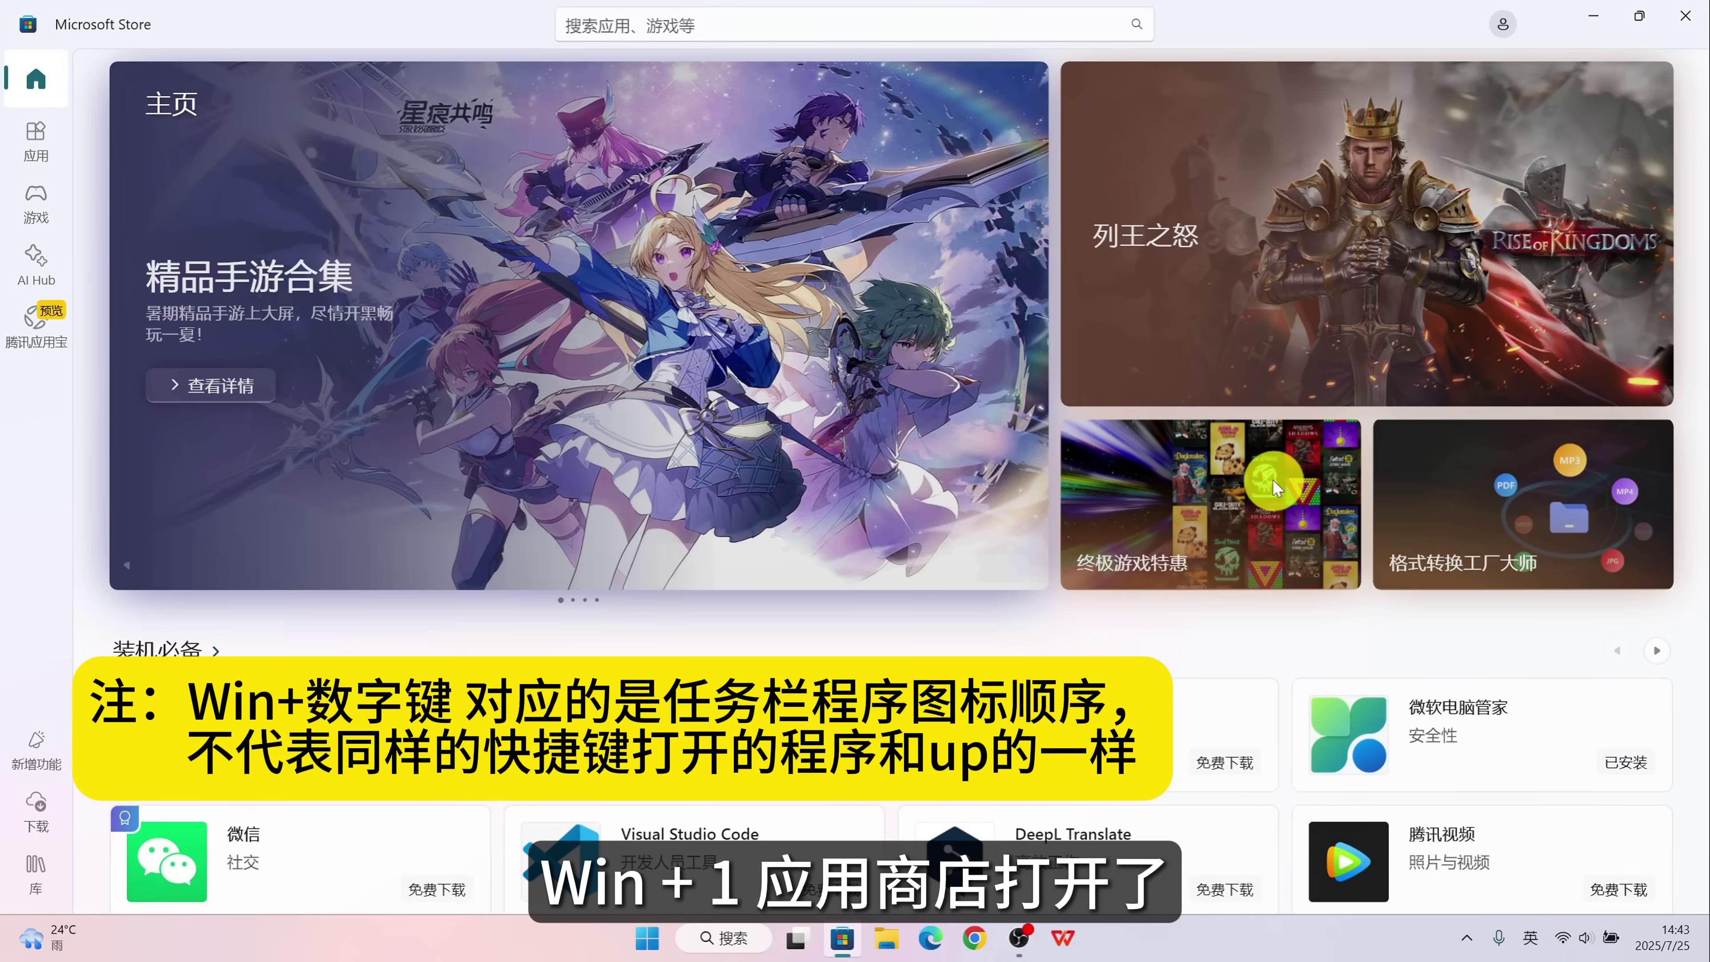
pyautogui.press('super+2')
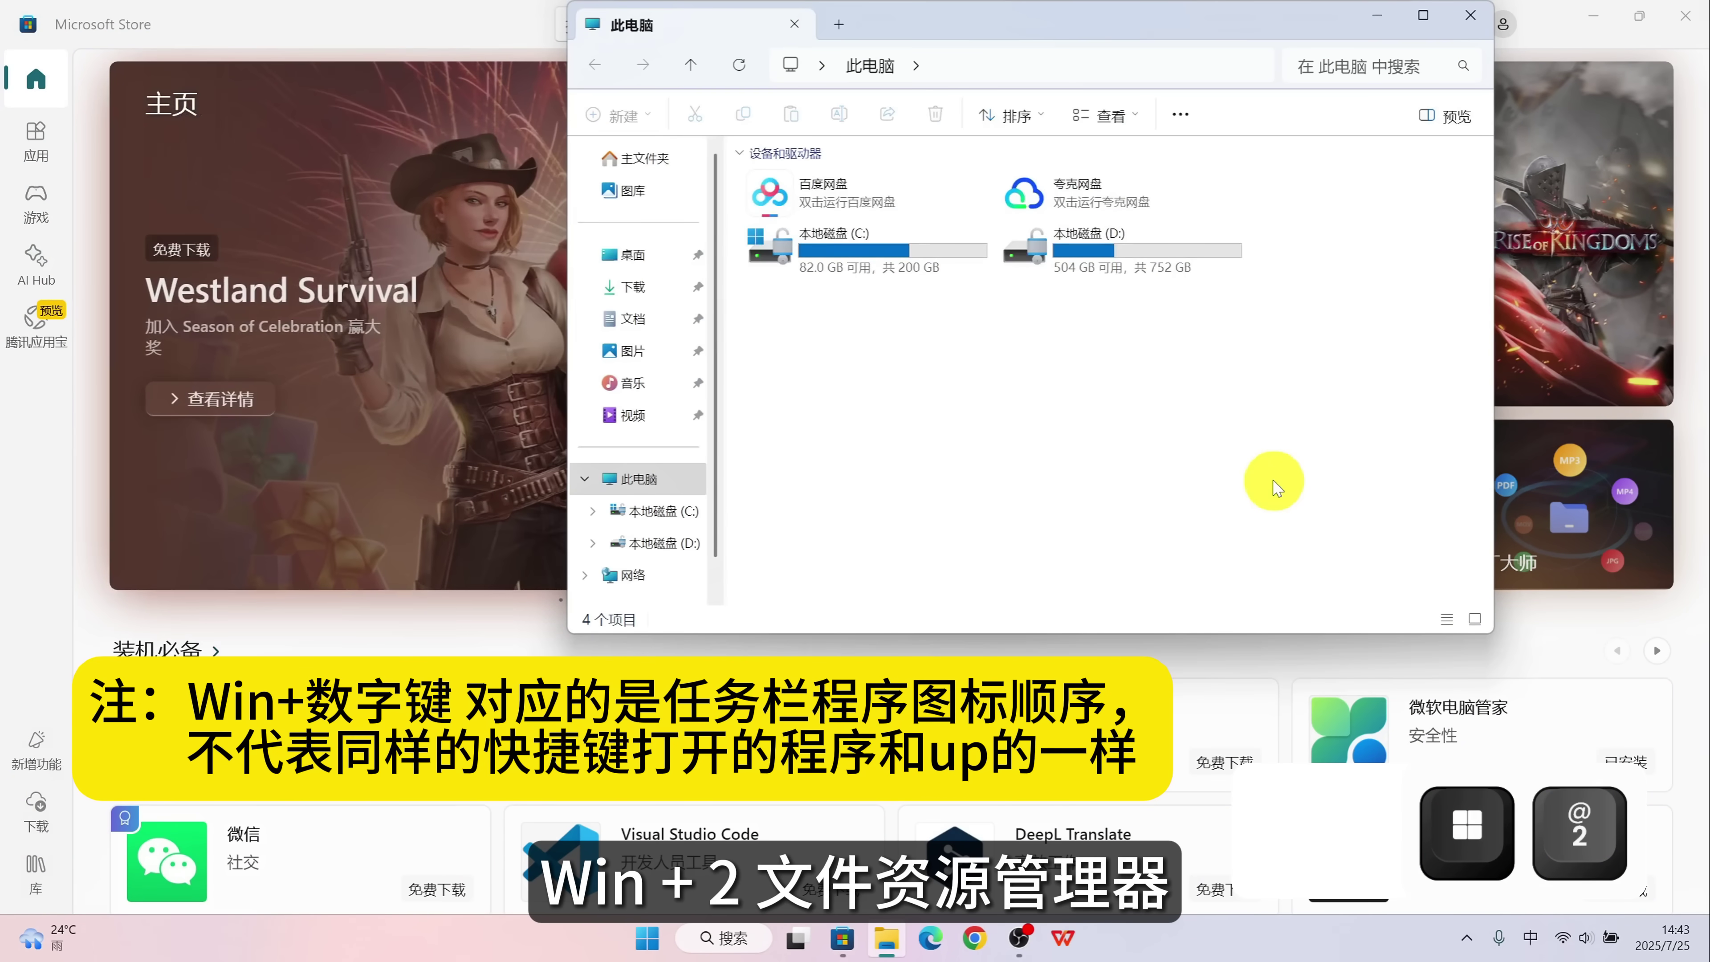
pyautogui.press('super+3')
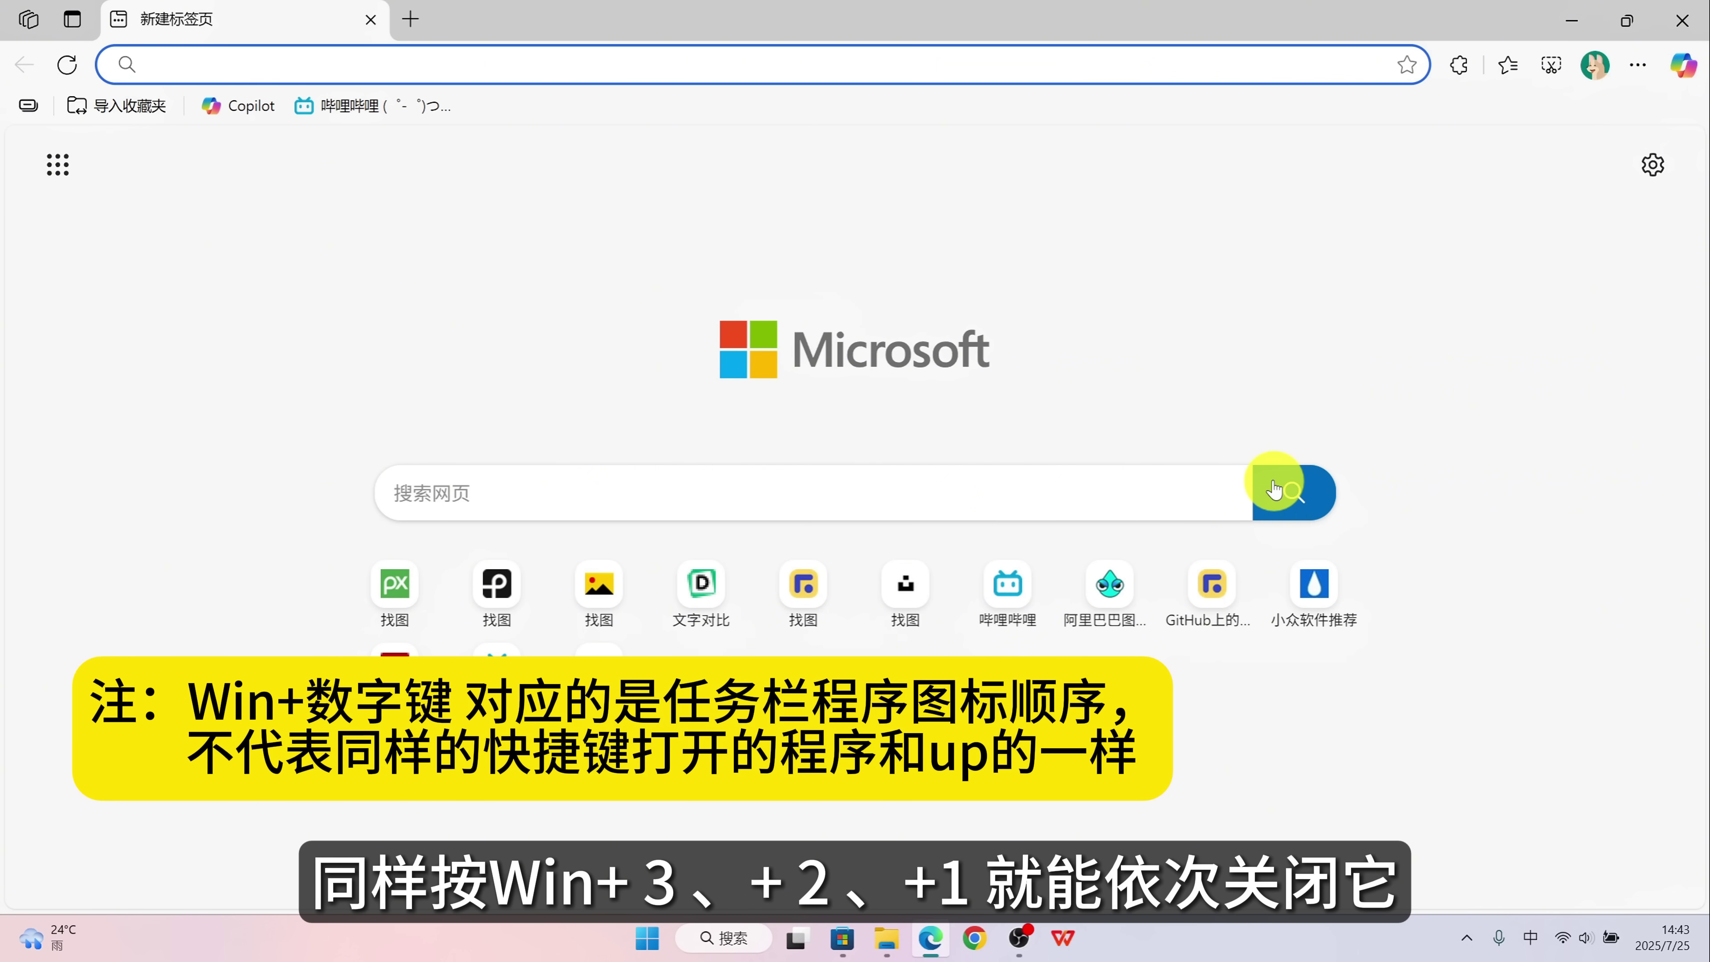
pyautogui.press('super+3')
pyautogui.press('super+2')
pyautogui.press('super+1')
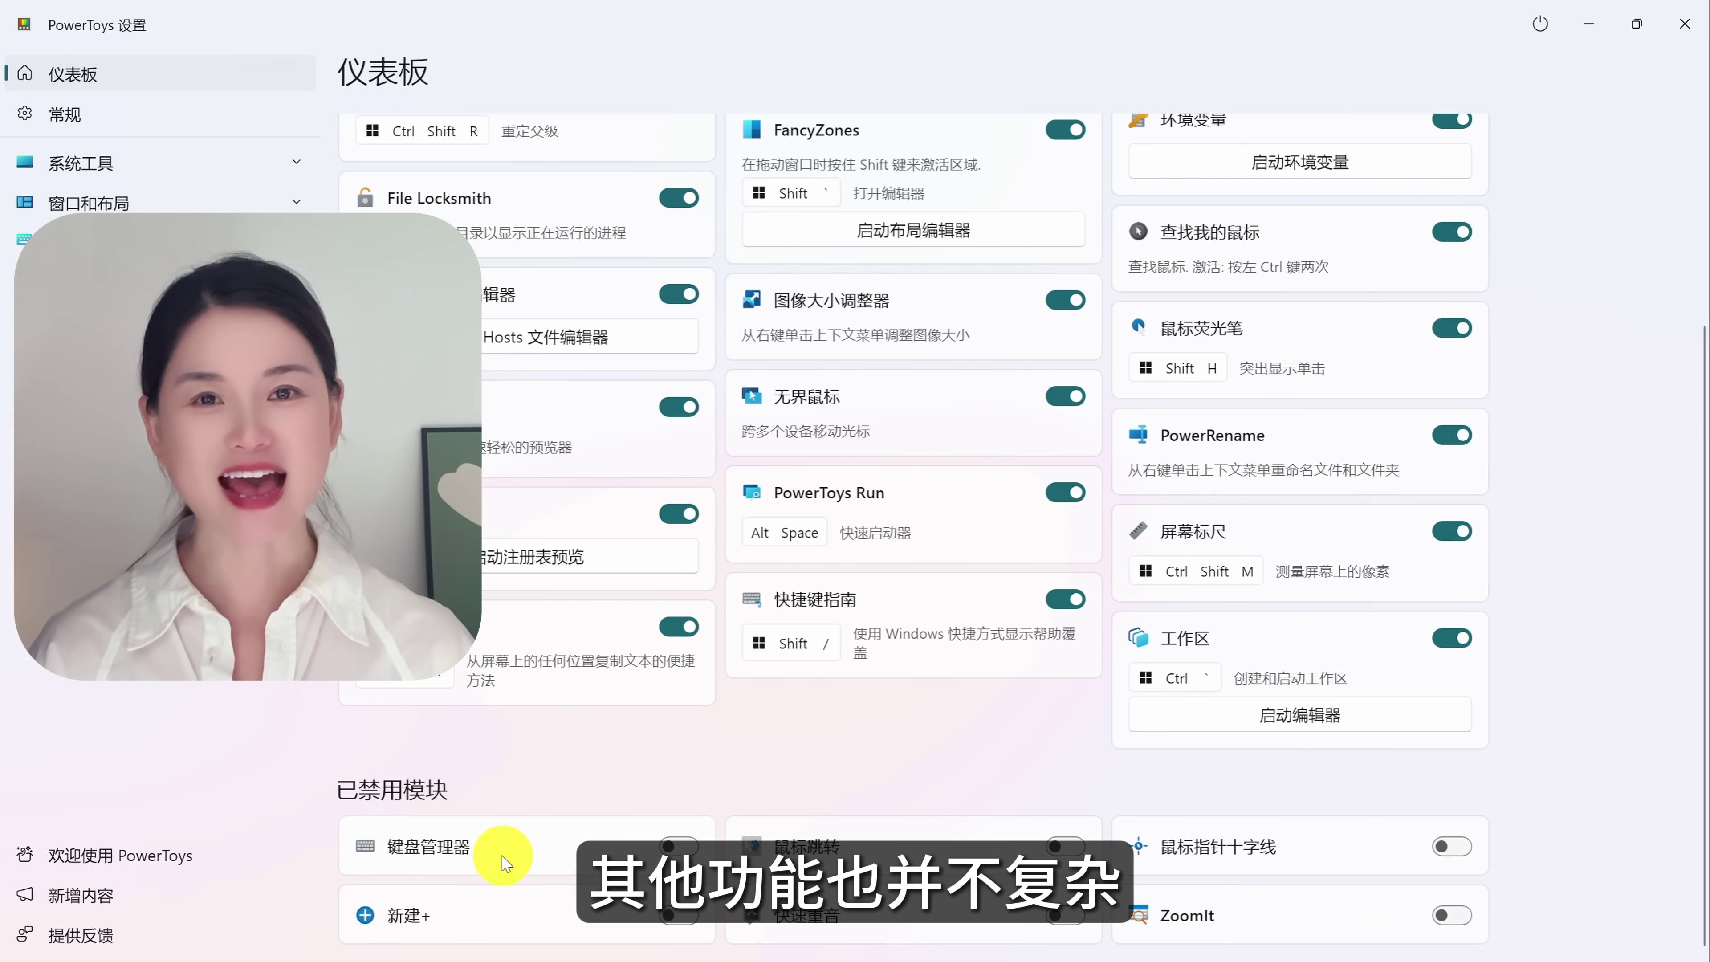
# Open the 欢迎使用 PowerToys guide and browse its 颜色选择器, 命令面板 and 窗口裁剪器 pages.
pyautogui.click(145, 854)
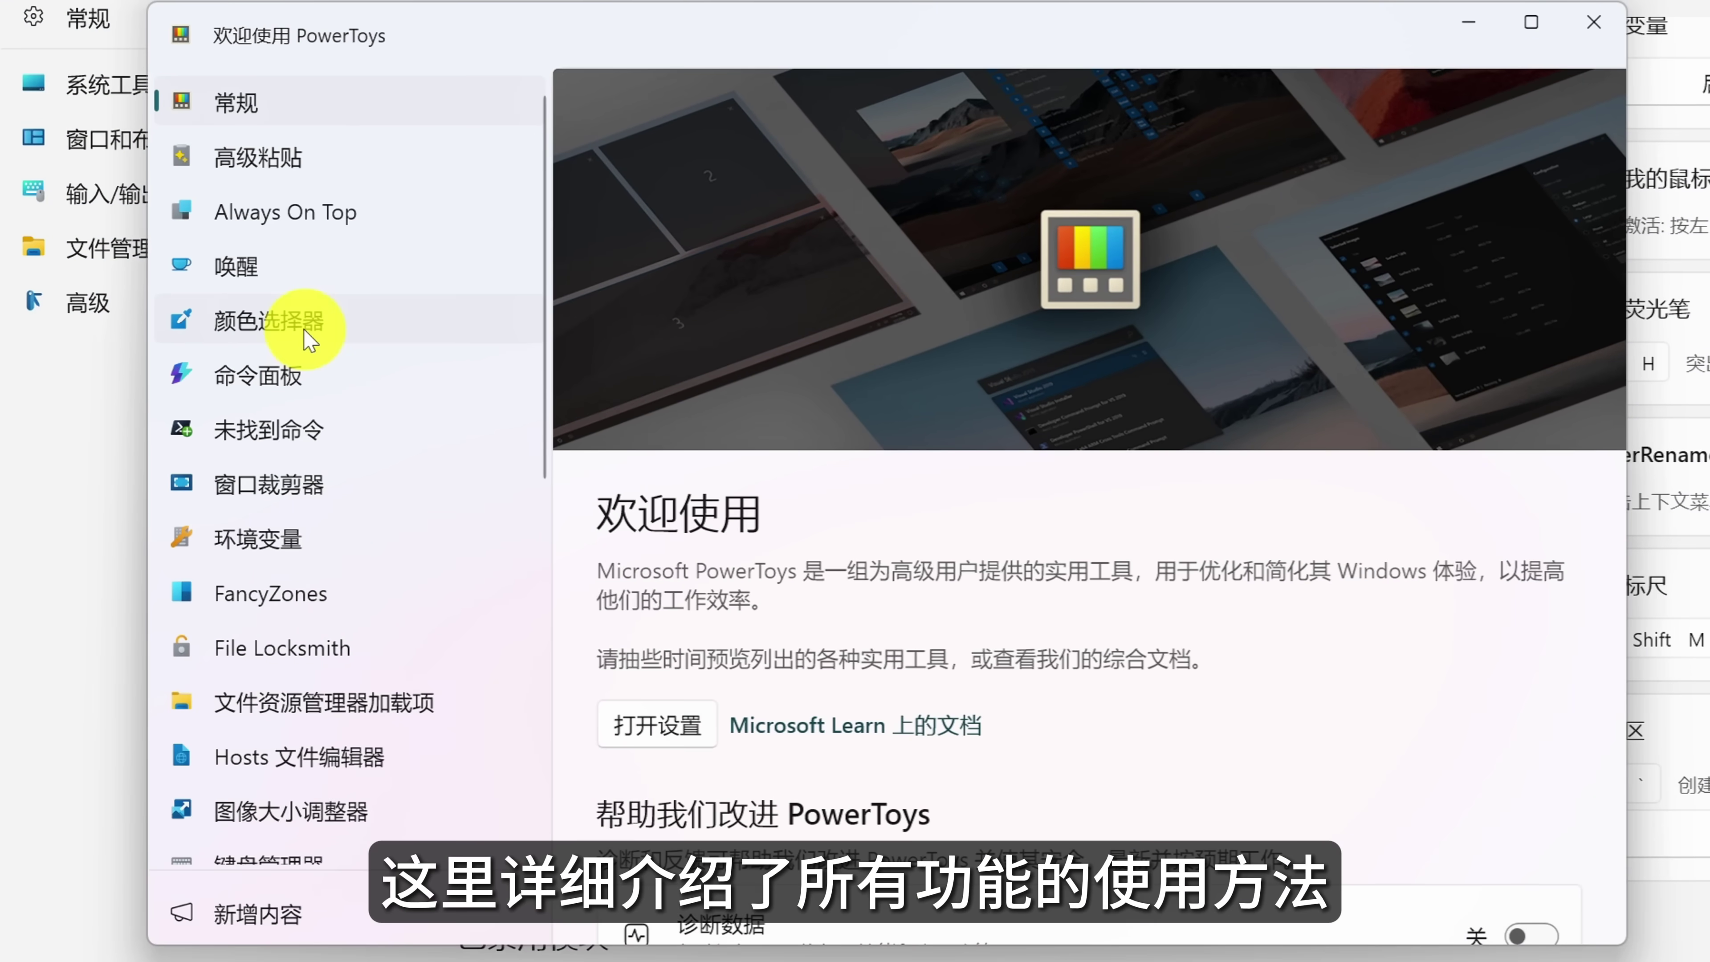
pyautogui.click(223, 341)
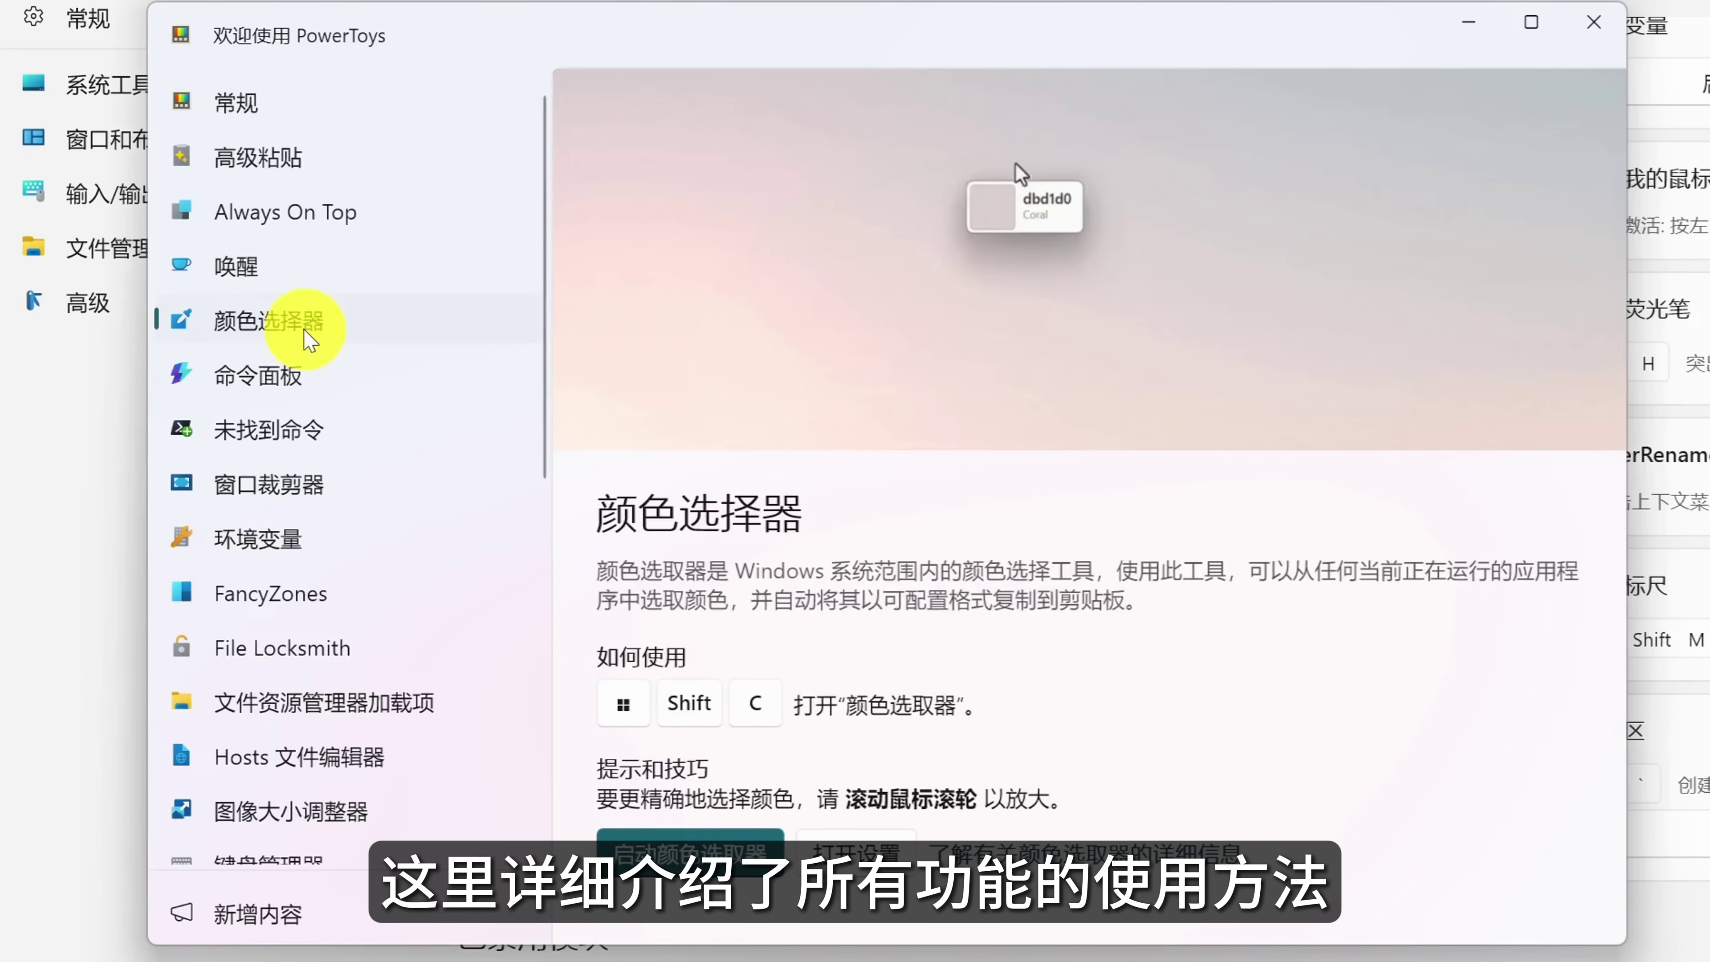
pyautogui.click(276, 403)
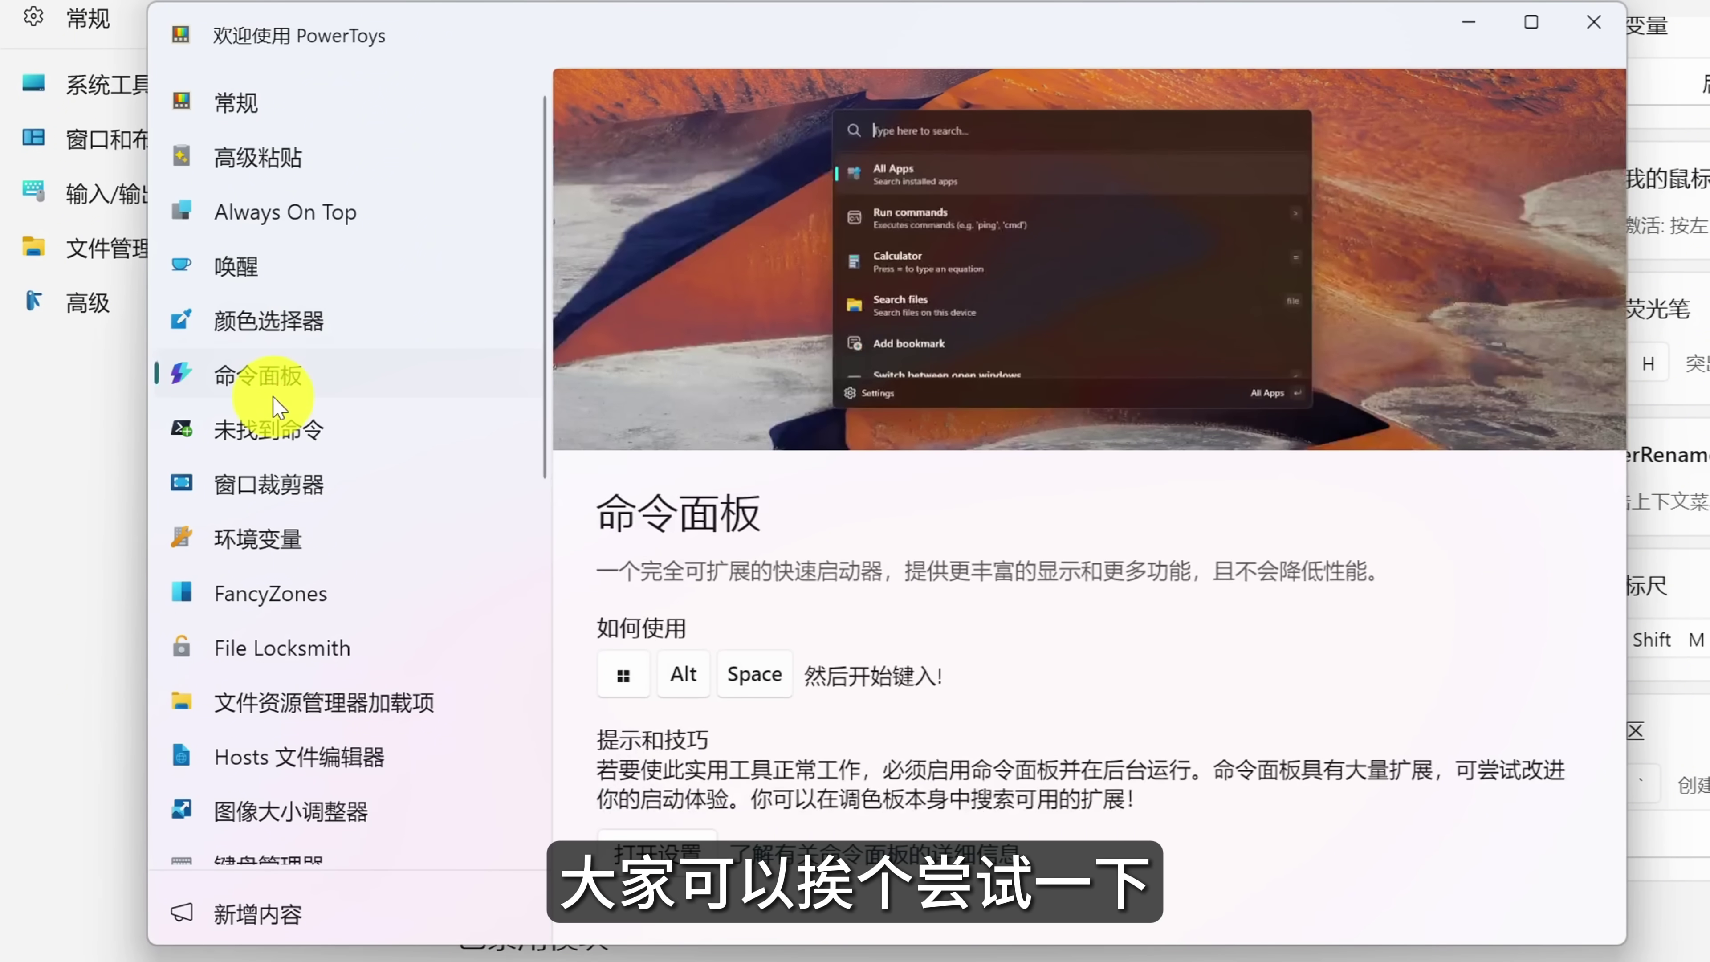
pyautogui.click(277, 498)
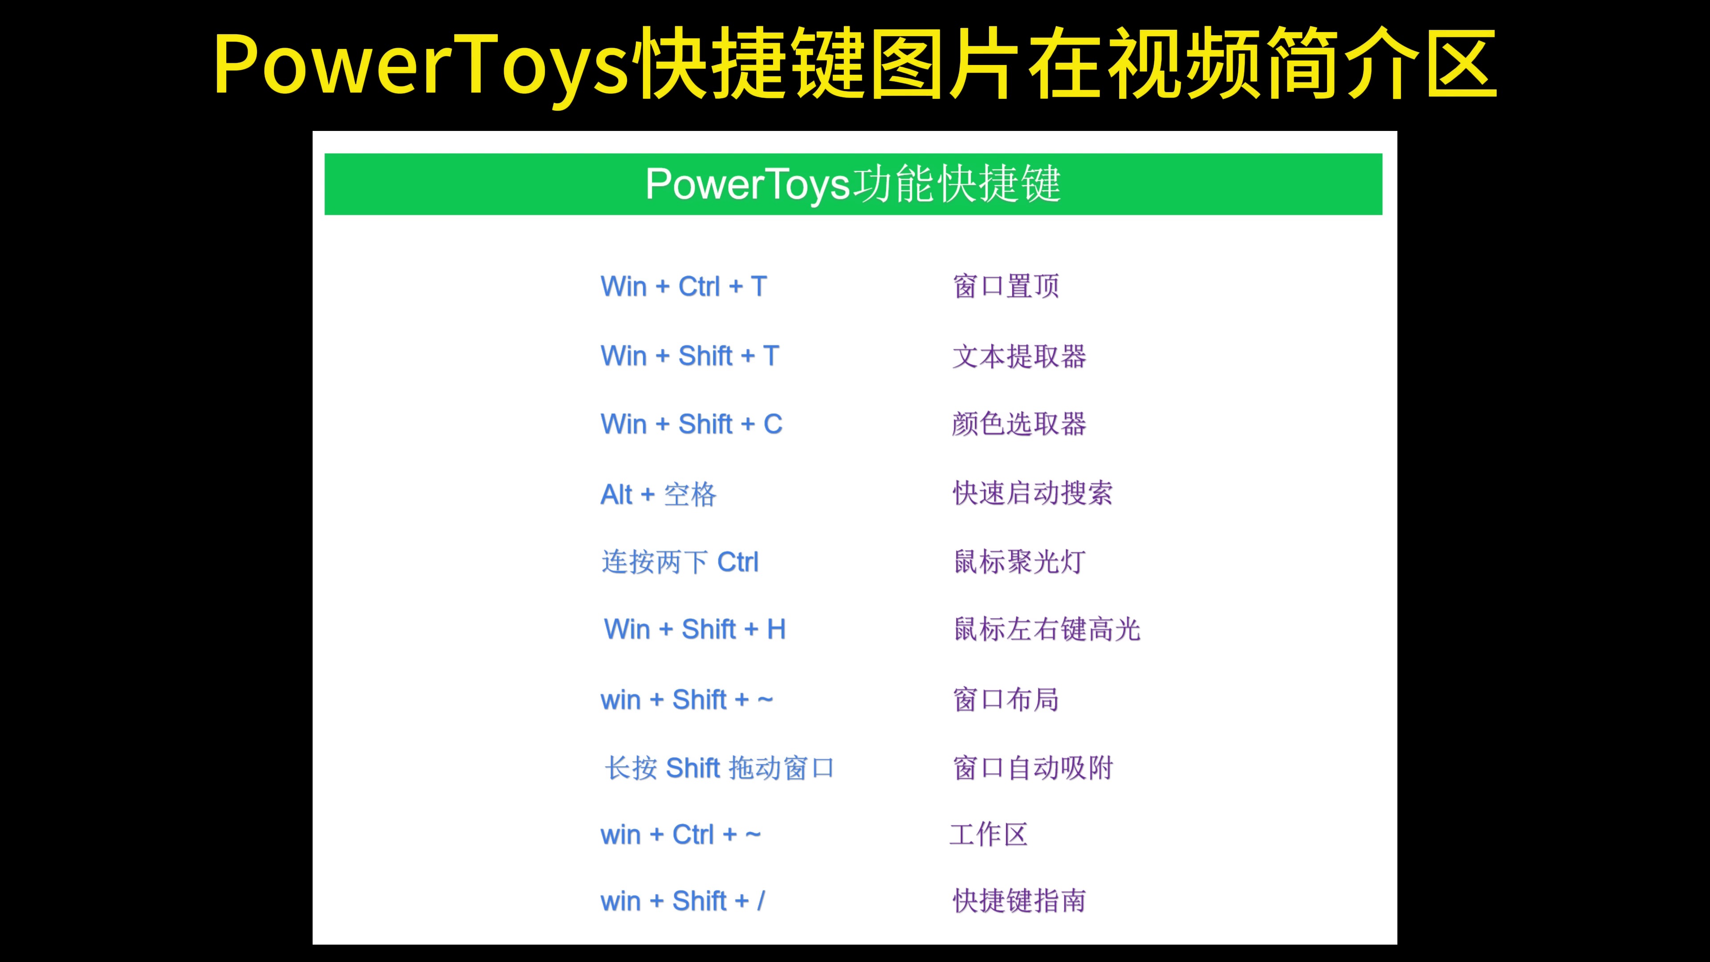